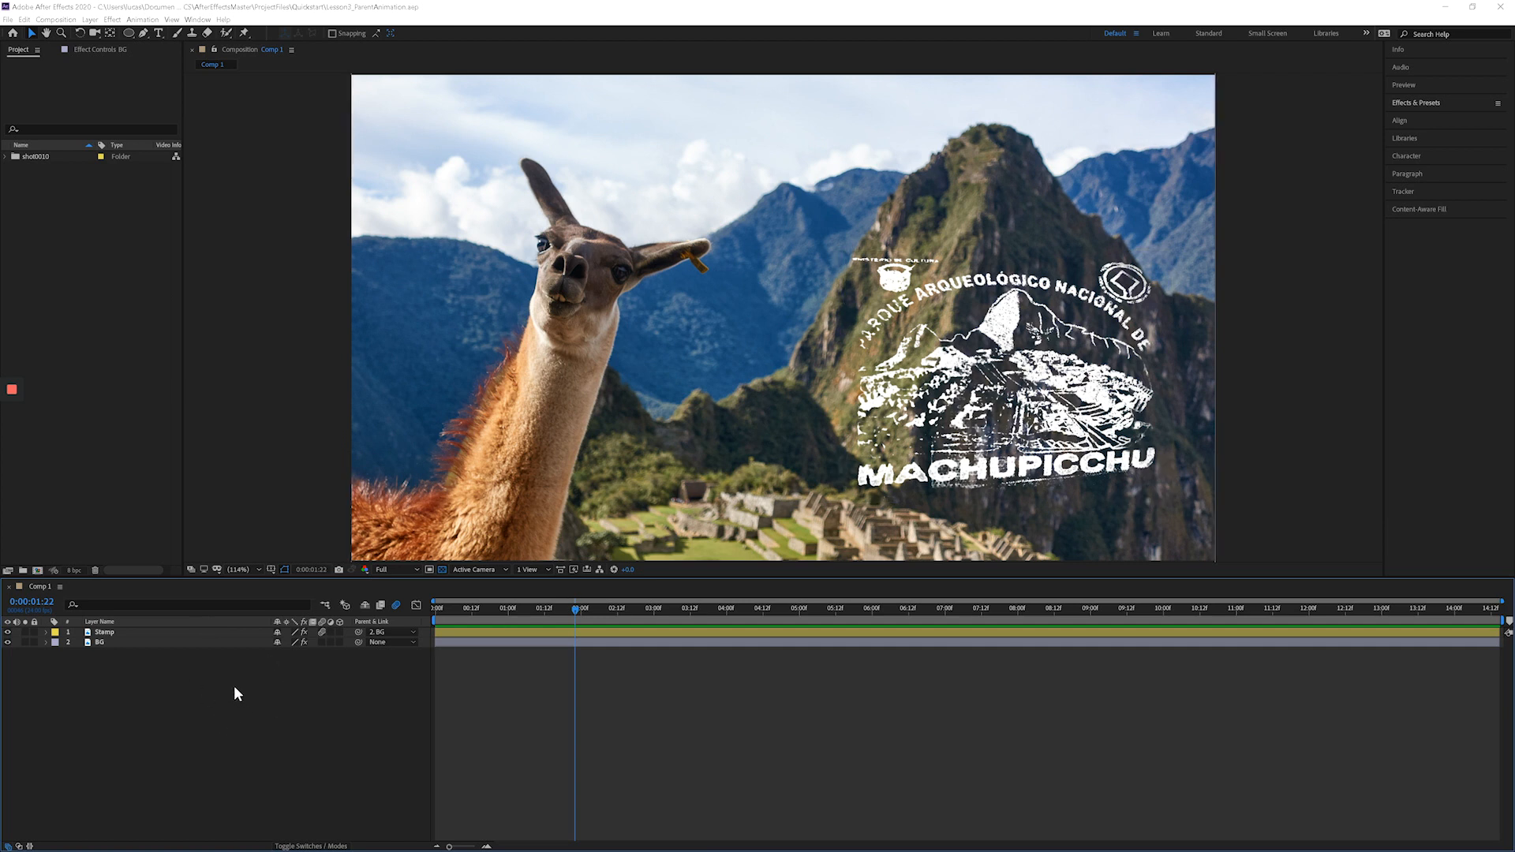
right_click(250, 382)
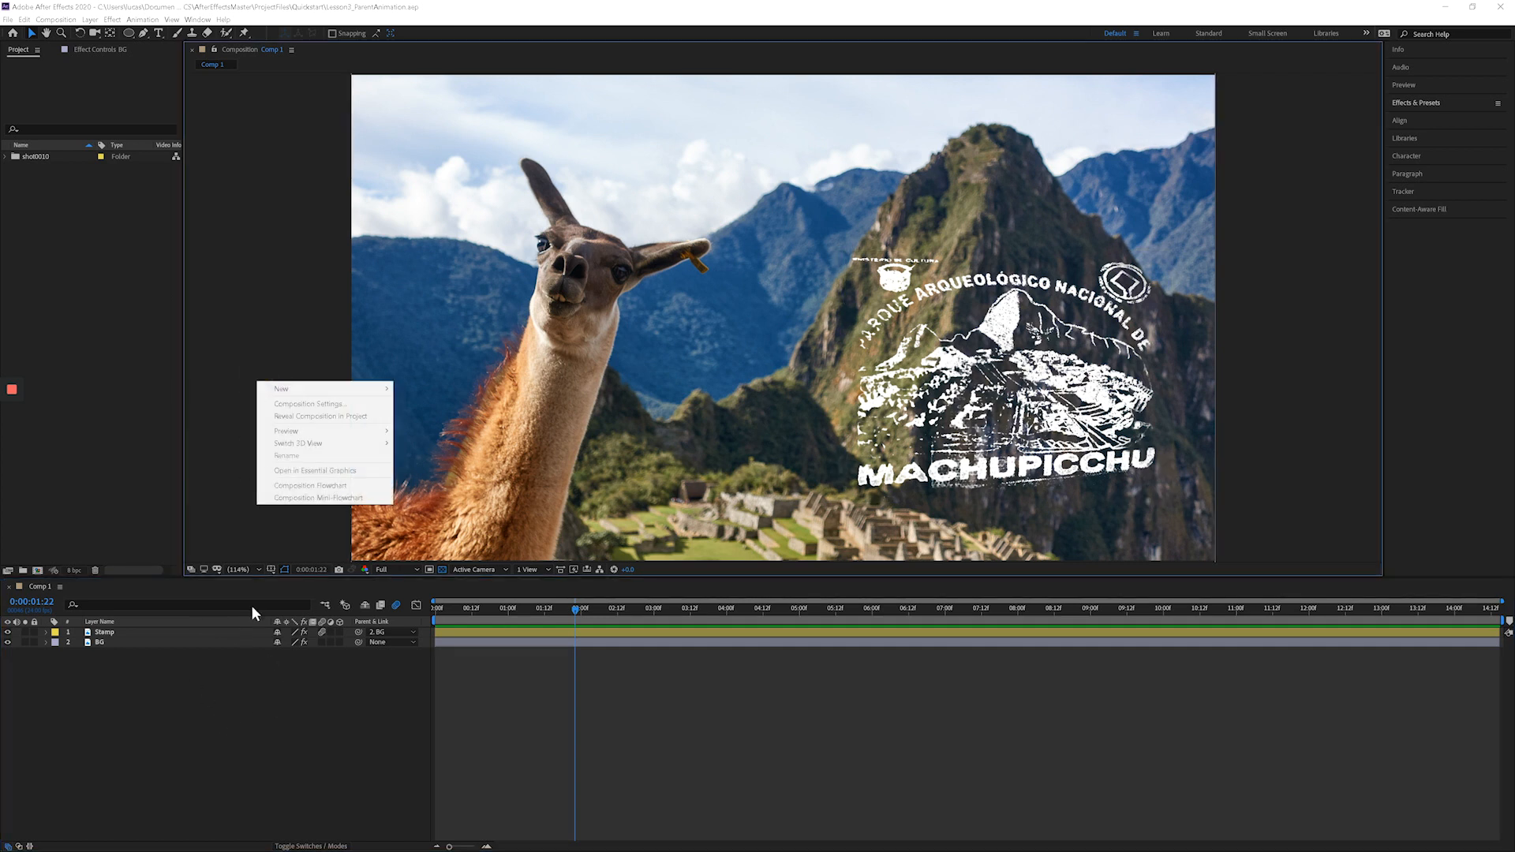
right_click(247, 694)
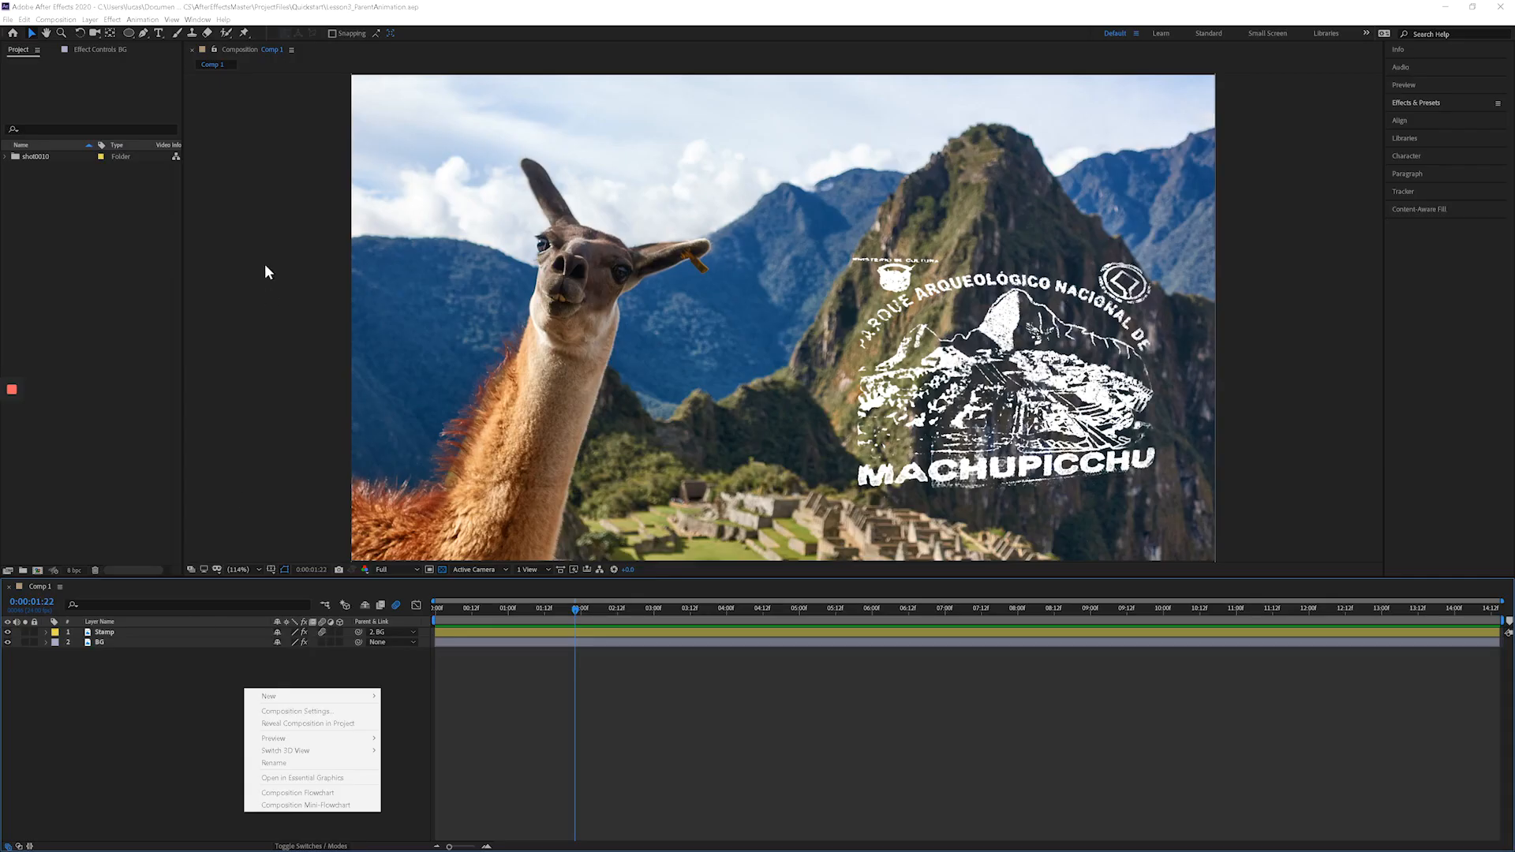
right_click(264, 264)
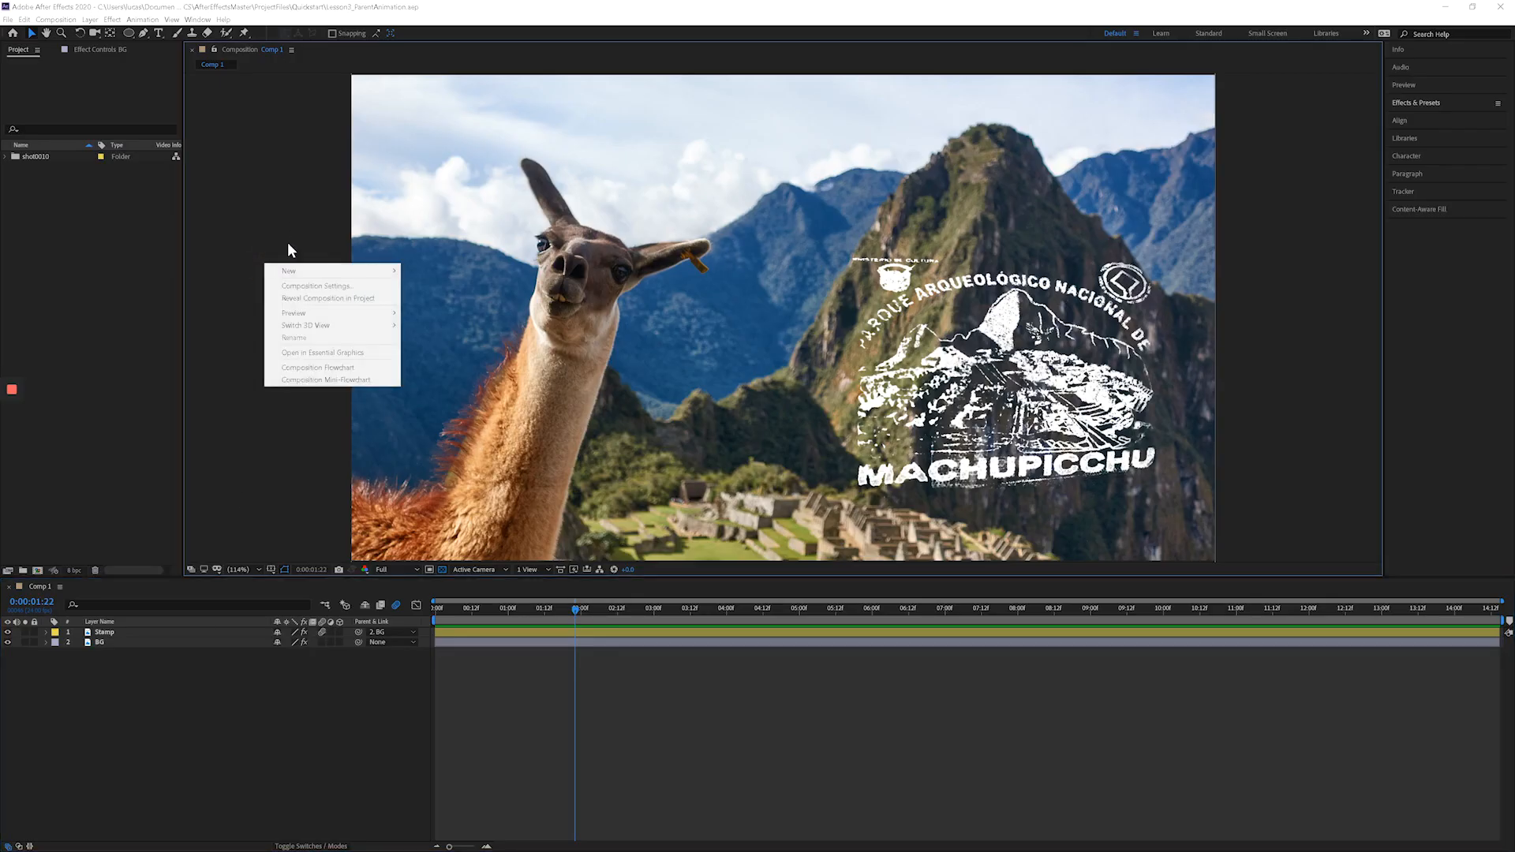
mouse_move(305, 272)
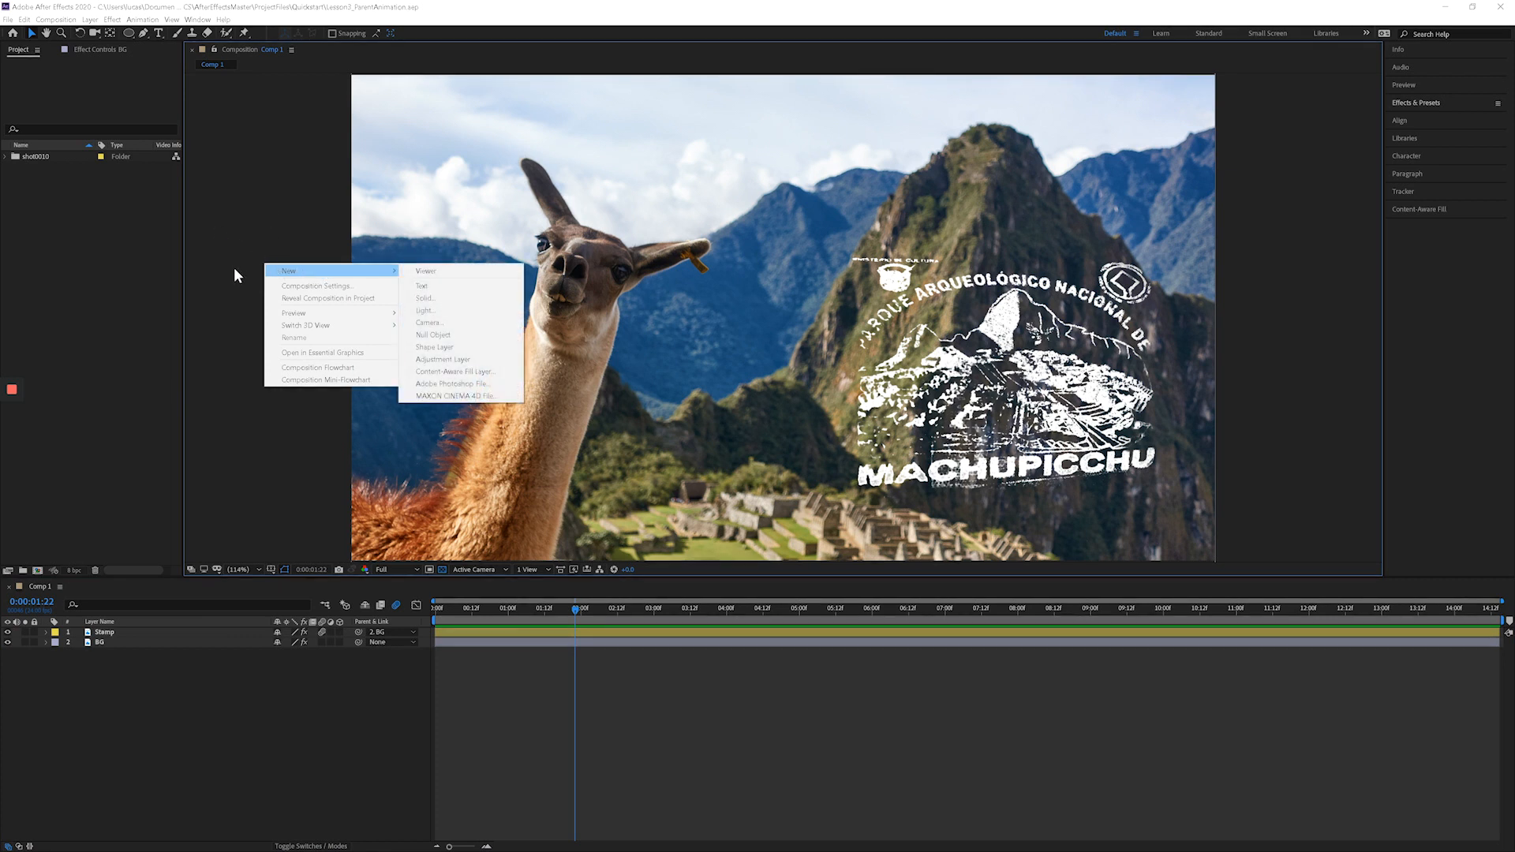
left_click(119, 690)
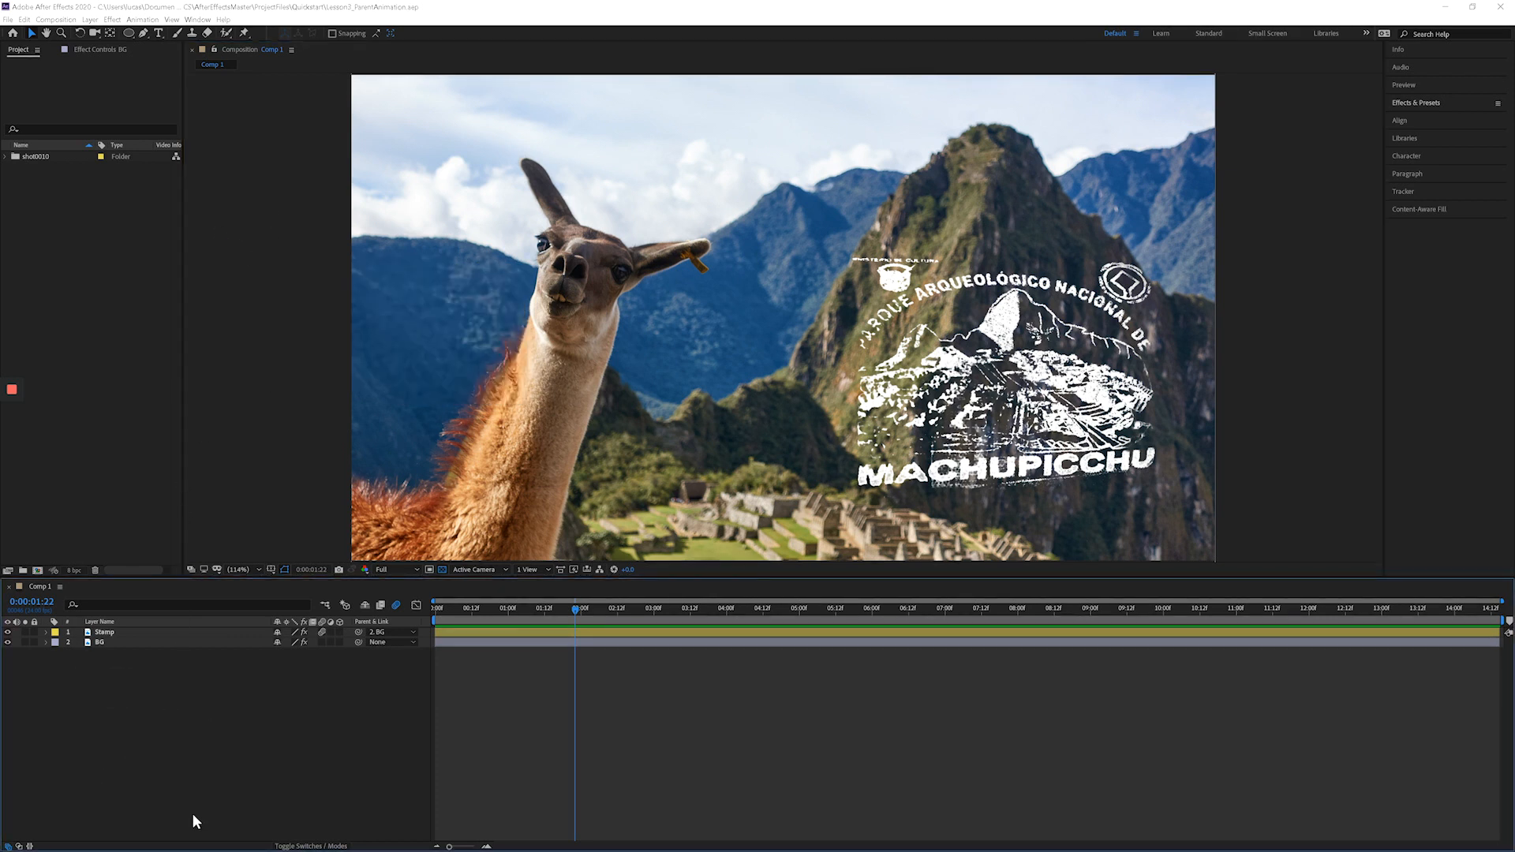
- Create a solid layer in the composition at 1920 x 1080 px, coloured red (FF0018)
right_click(239, 340)
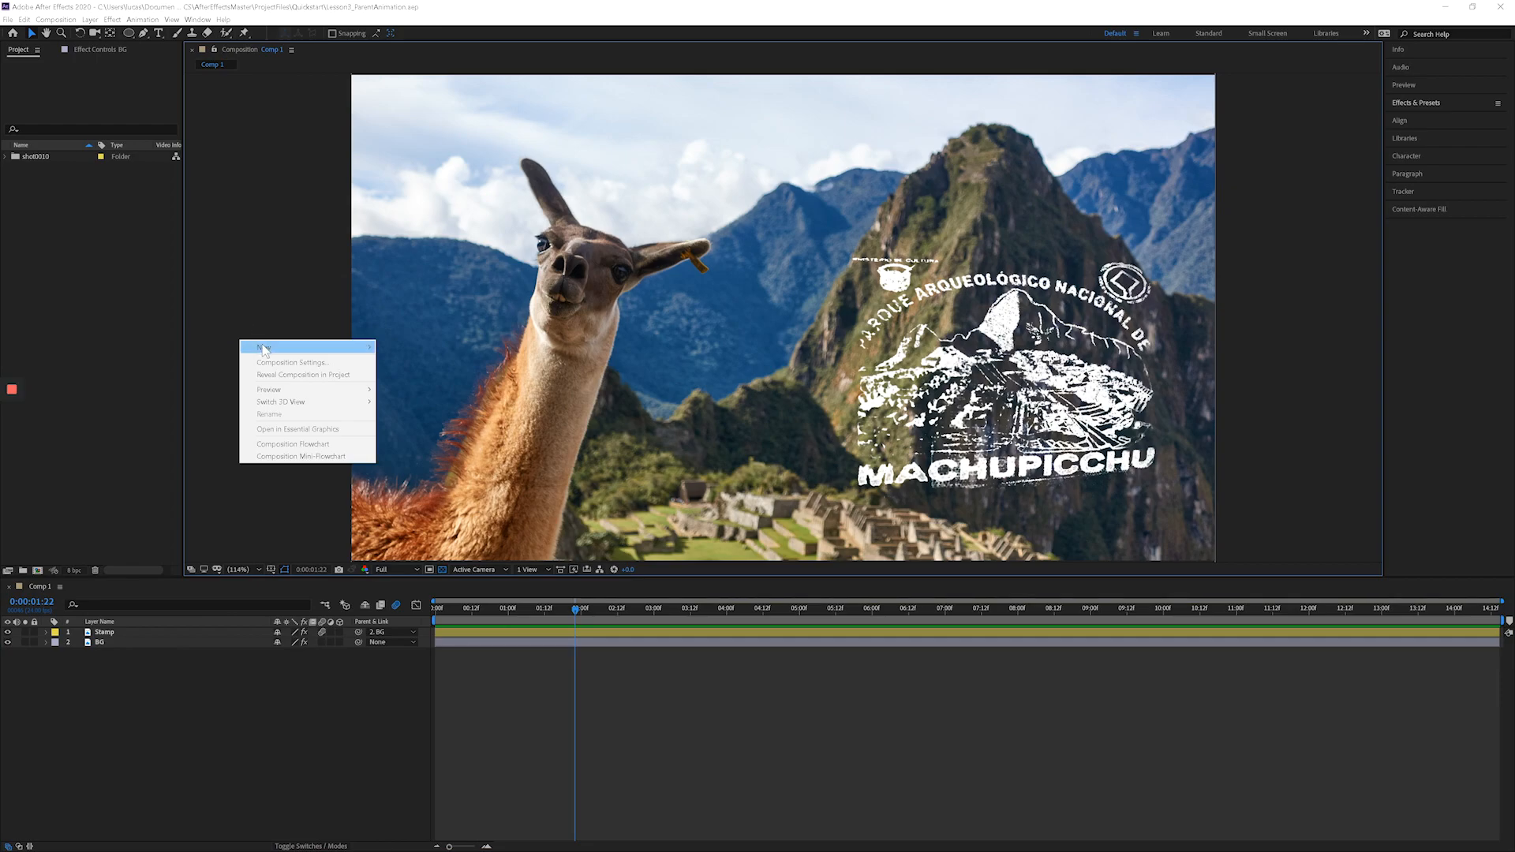
mouse_move(264, 347)
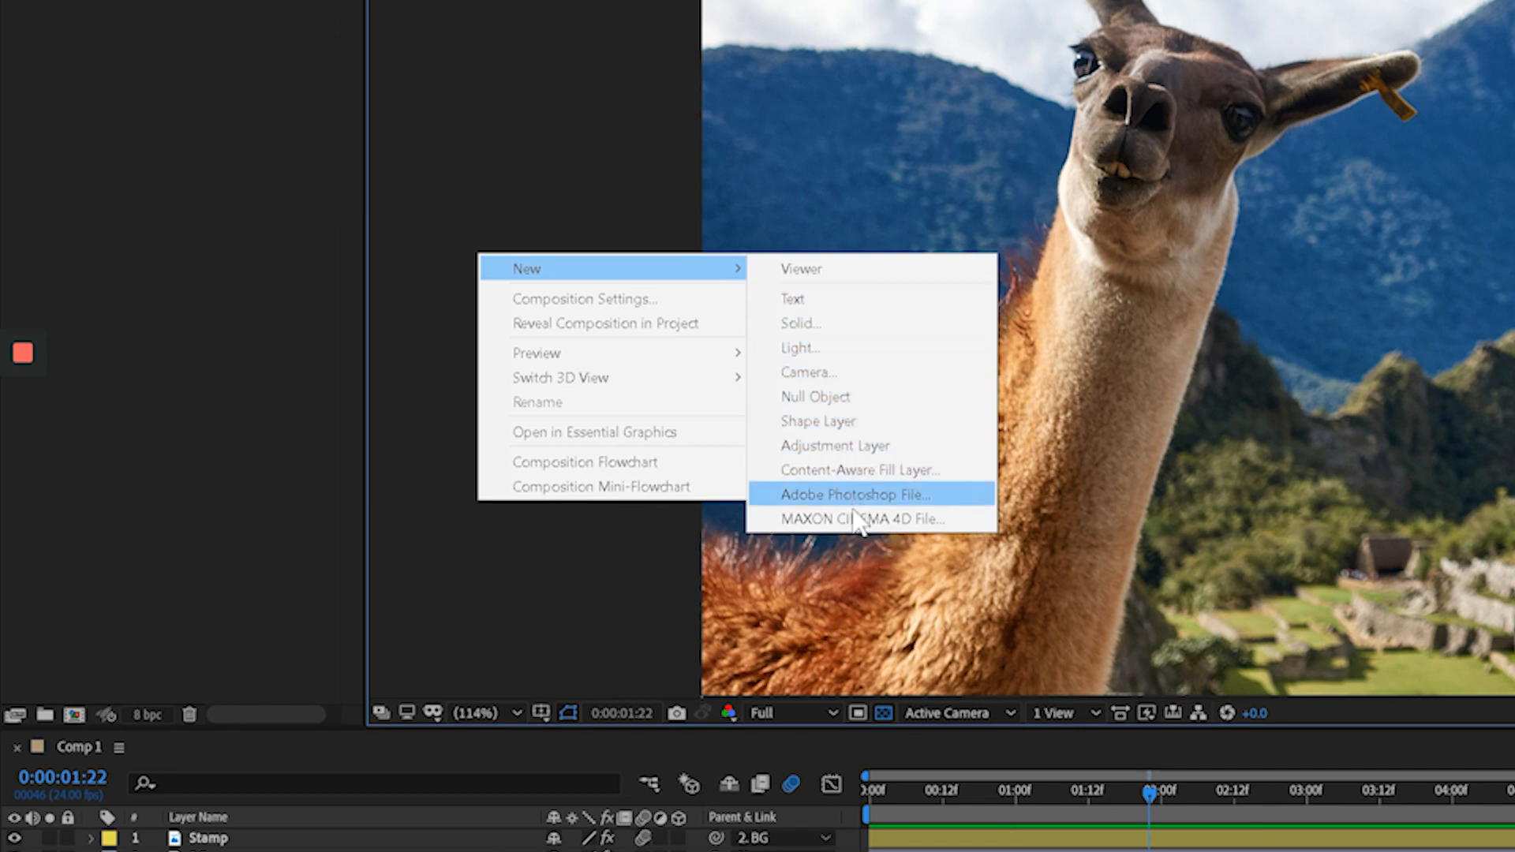
left_click(873, 321)
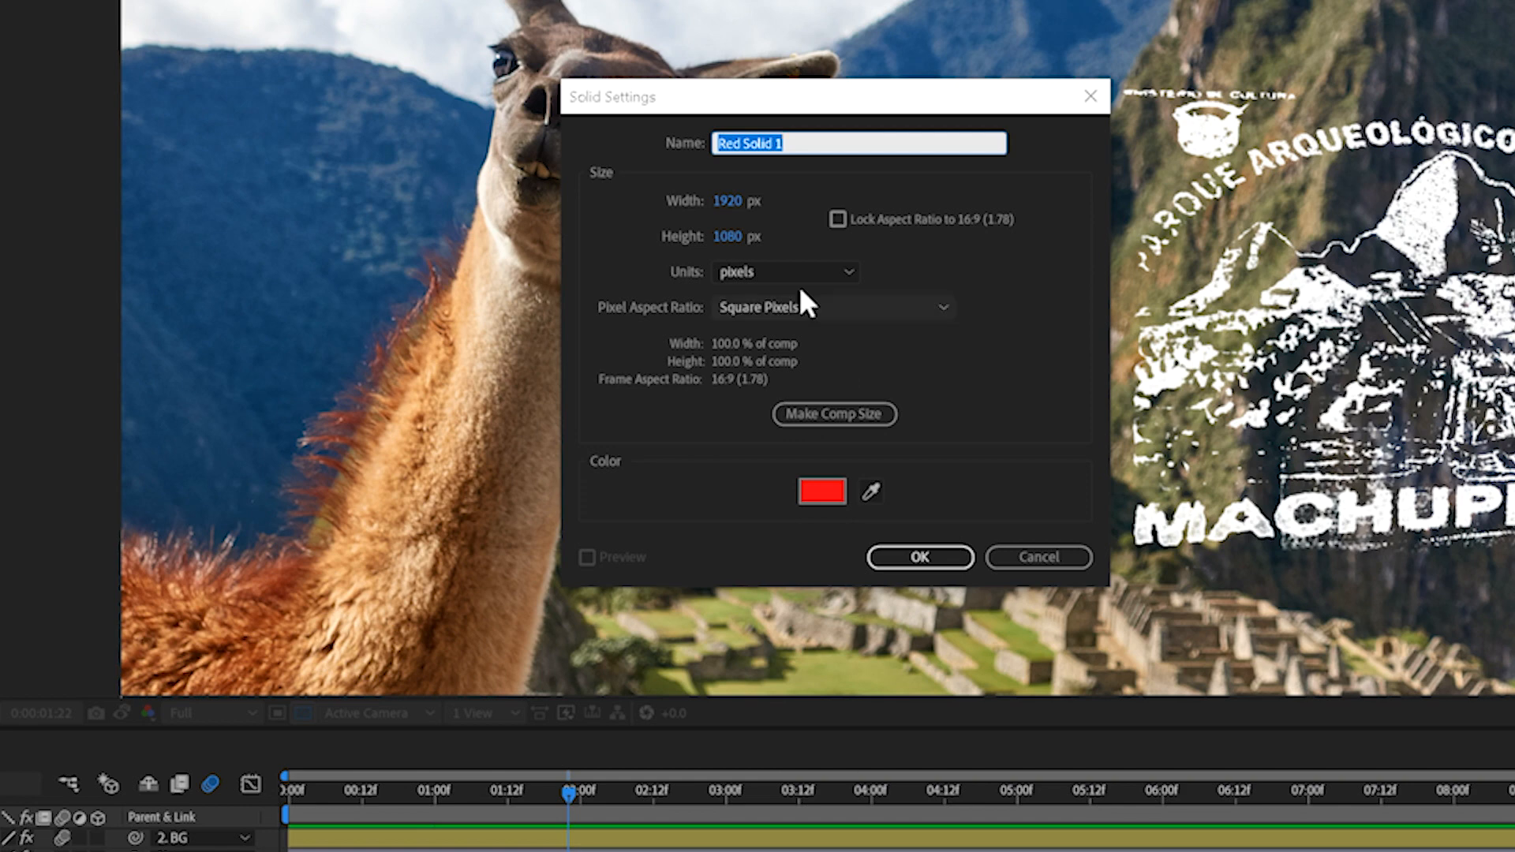
left_click(822, 491)
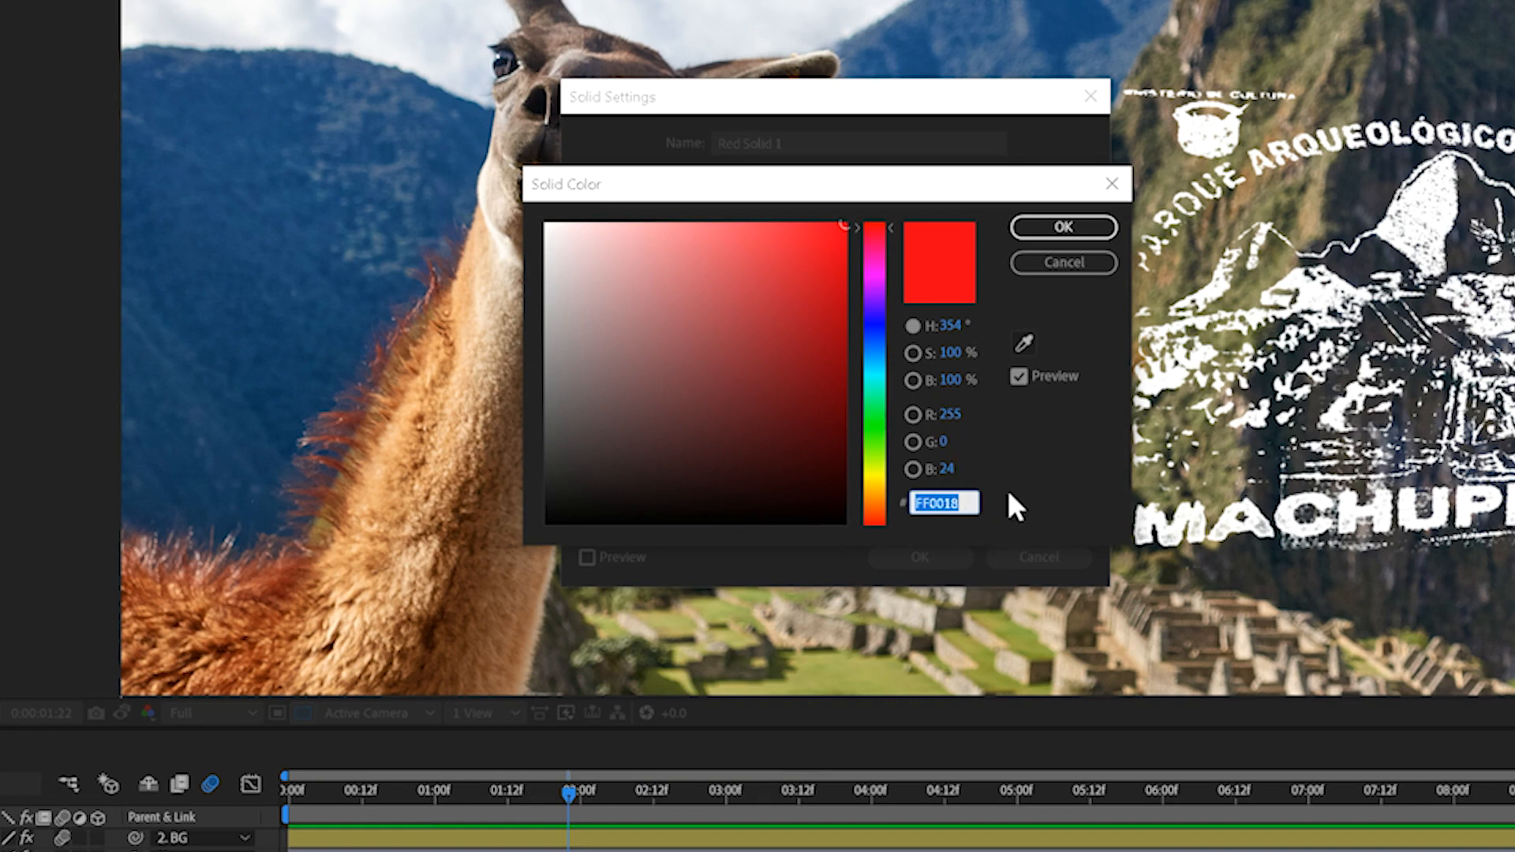
left_click(1063, 227)
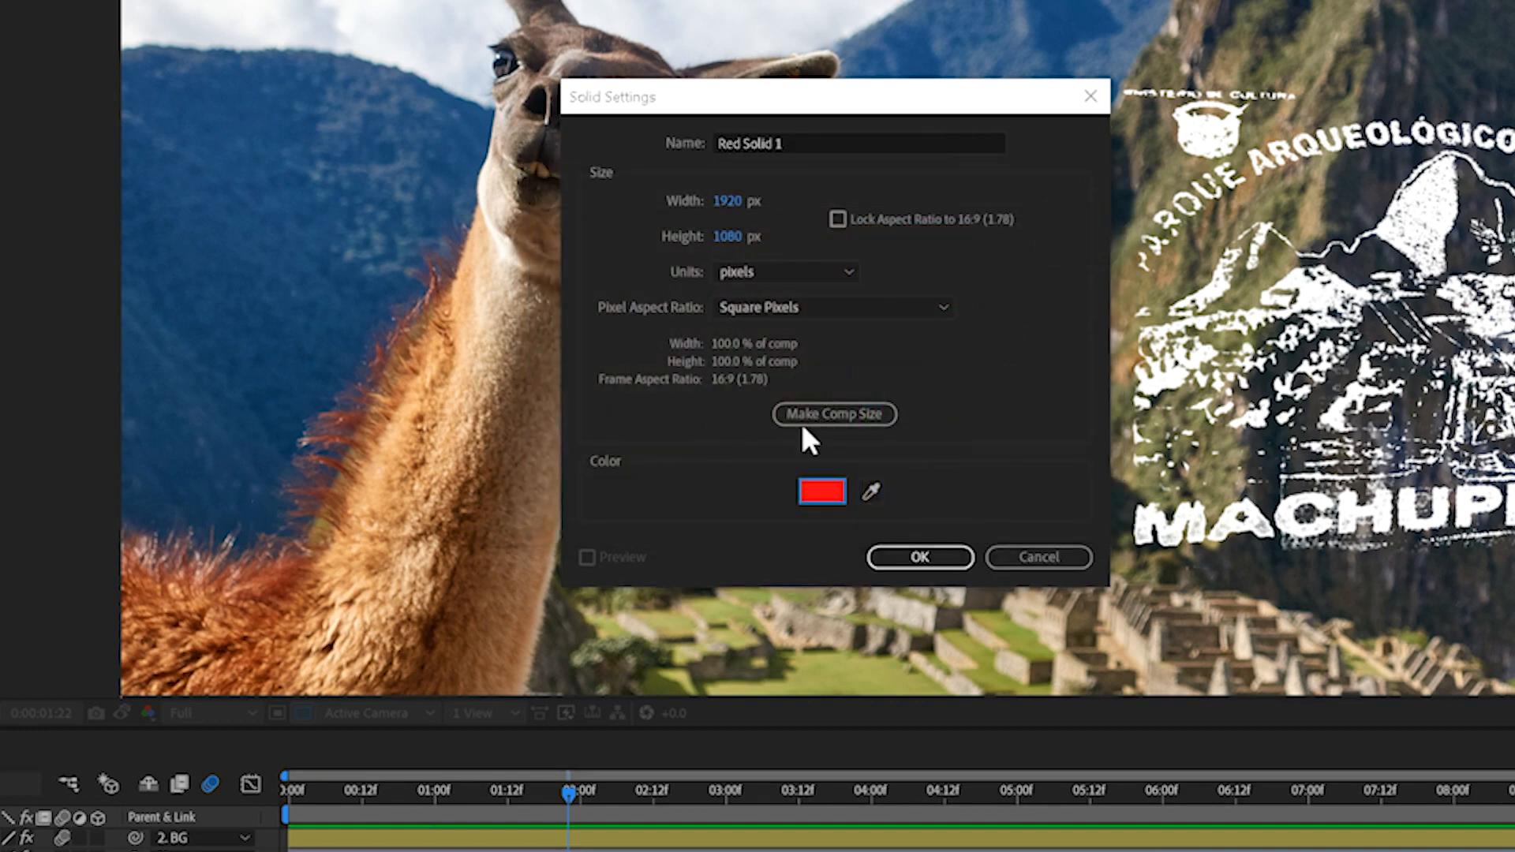
left_click(914, 558)
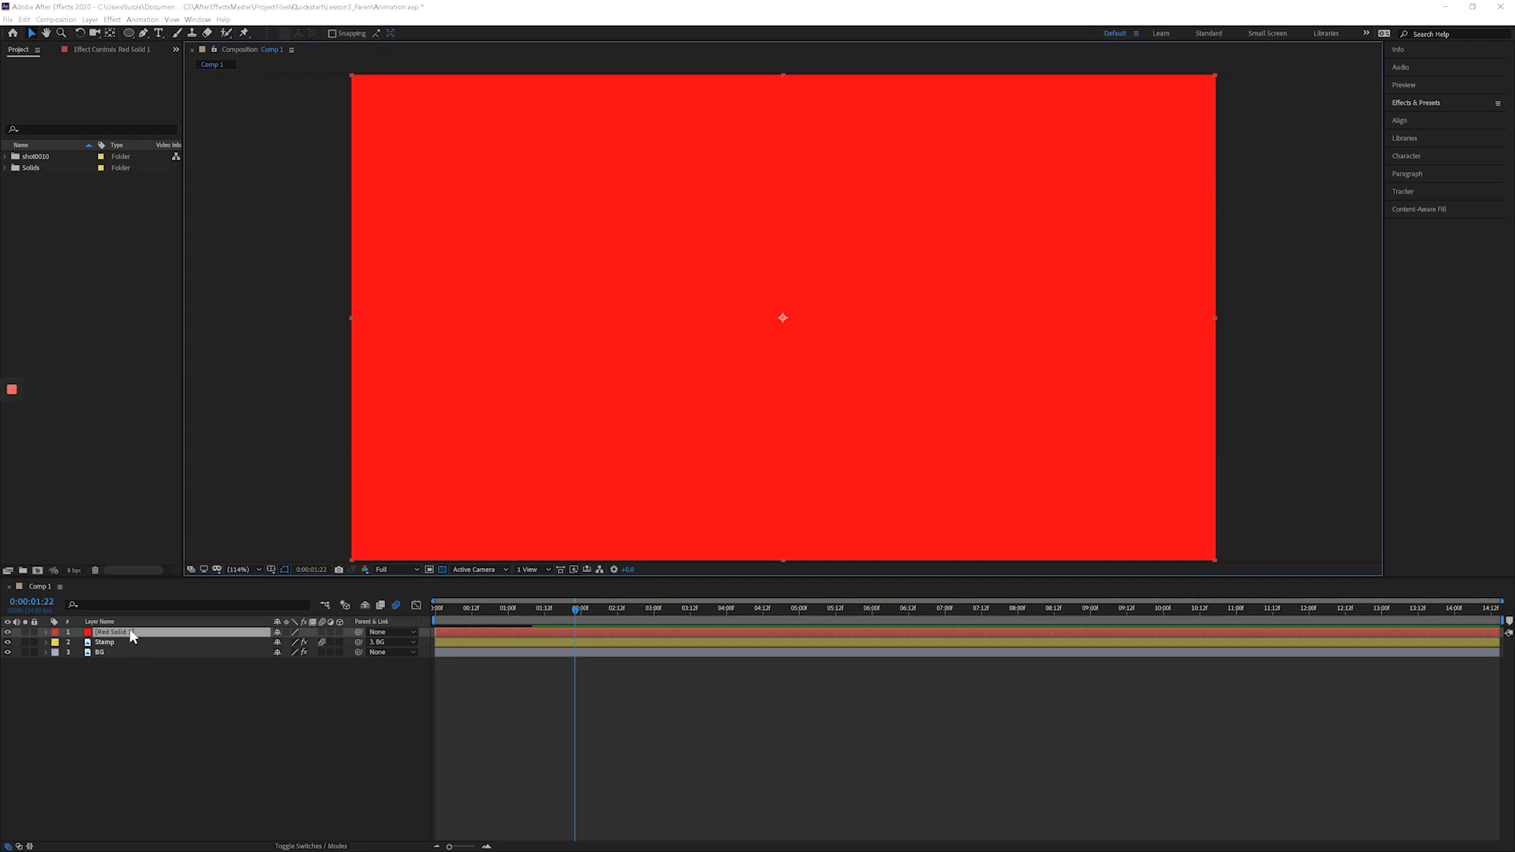
left_click_drag(132, 636, 125, 629)
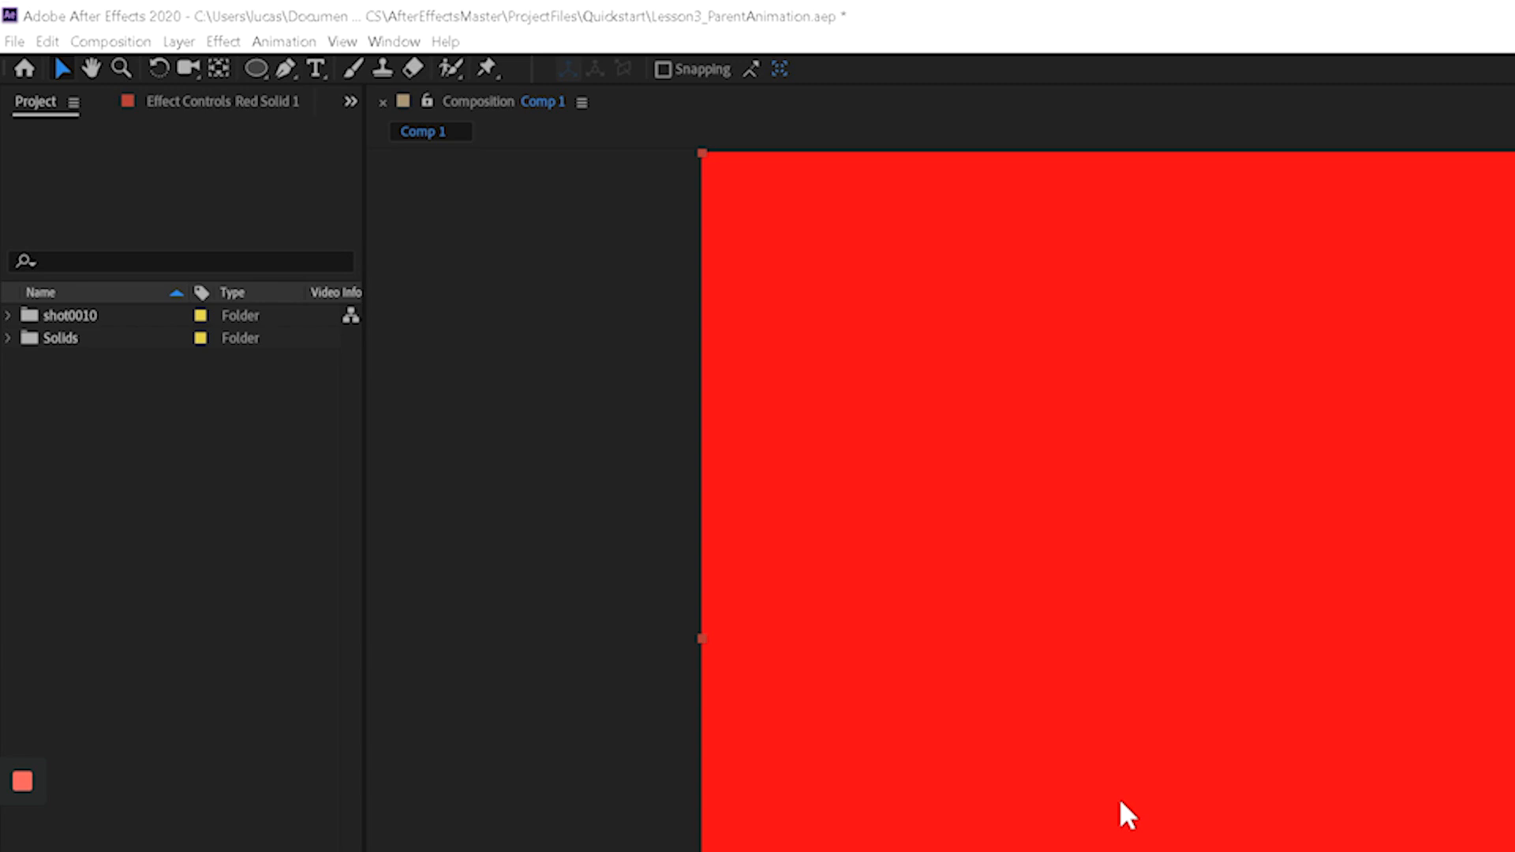
left_click(256, 67)
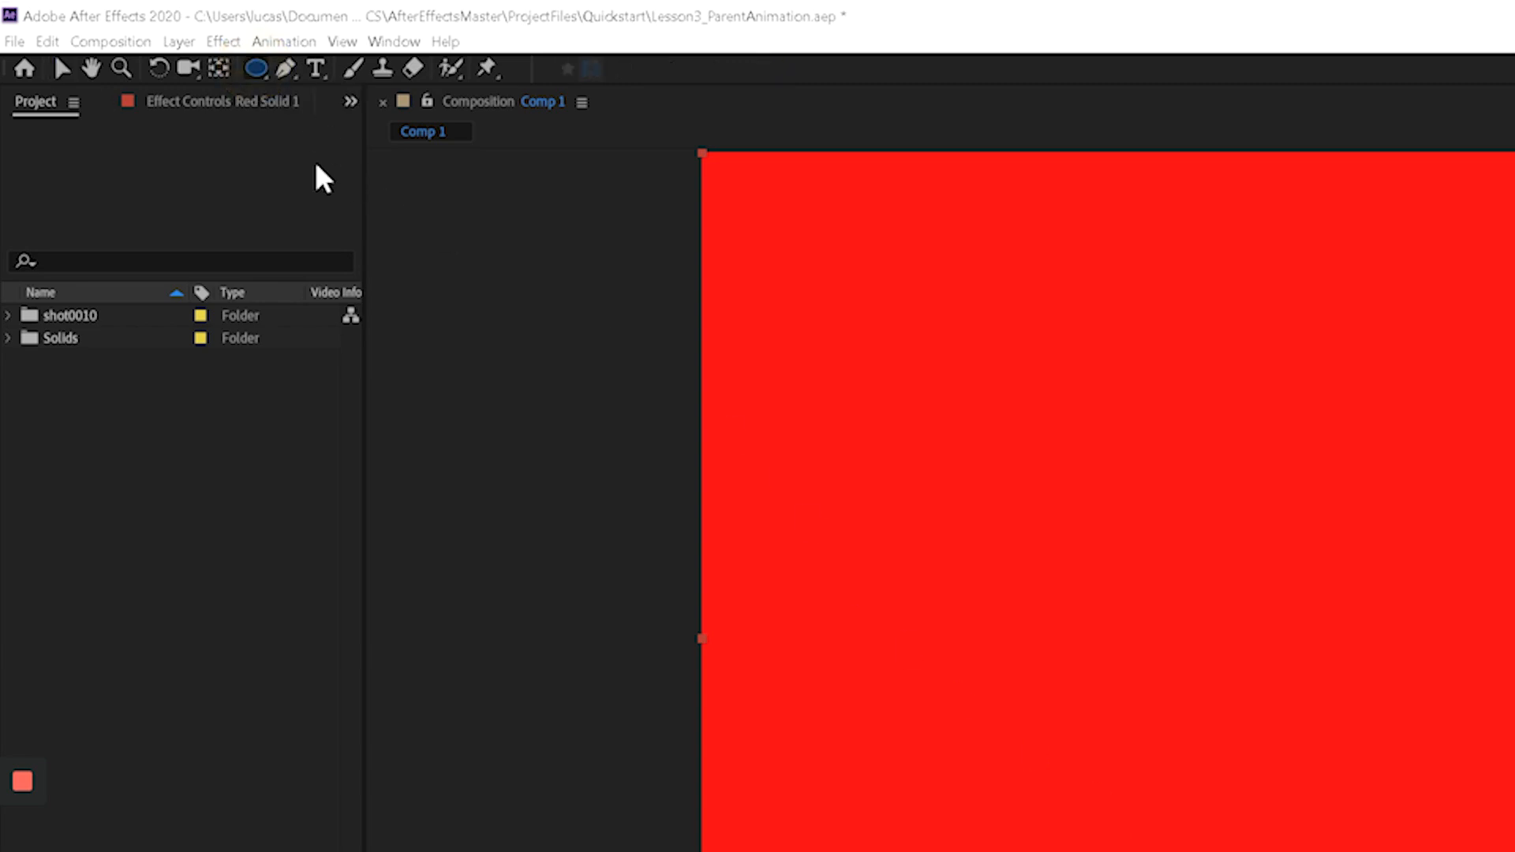
left_click(257, 64)
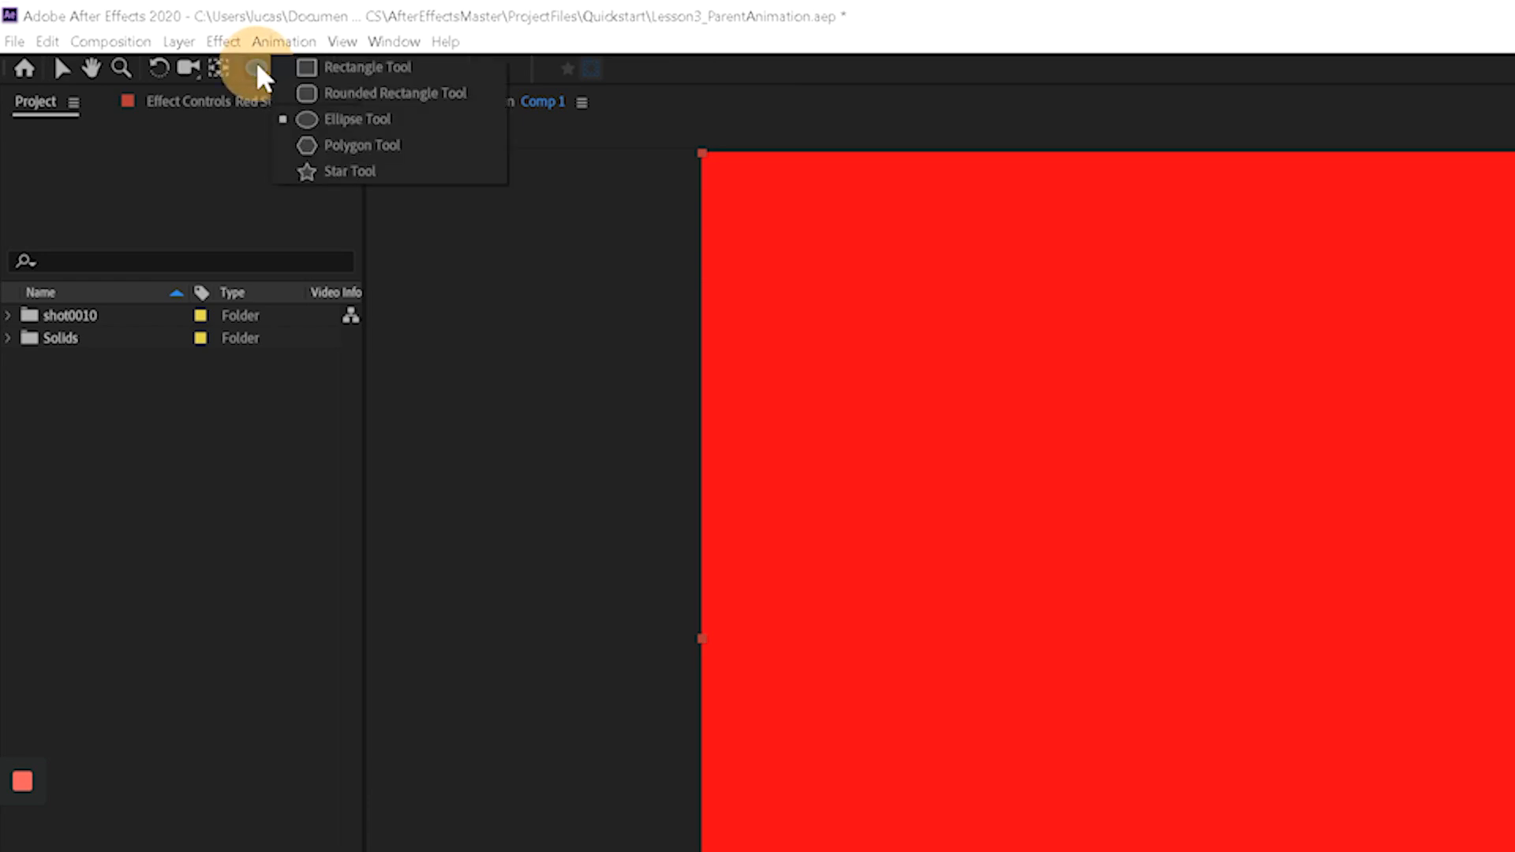
left_click(407, 127)
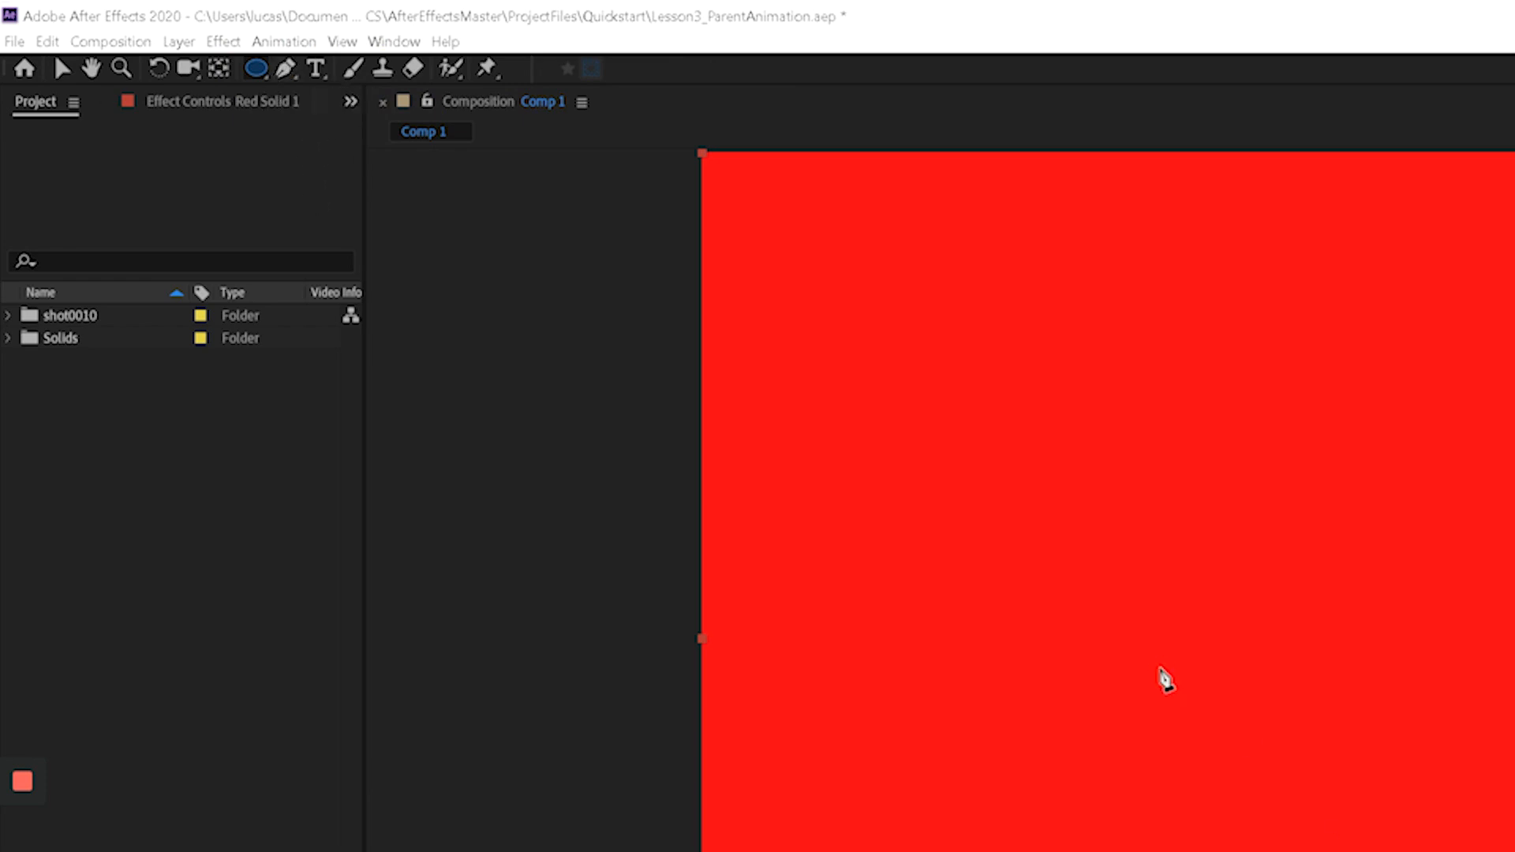
- Draw a closed, curved mask across the upper half of the red solid with the Pen tool, extending past the frame's right edge
key("g")
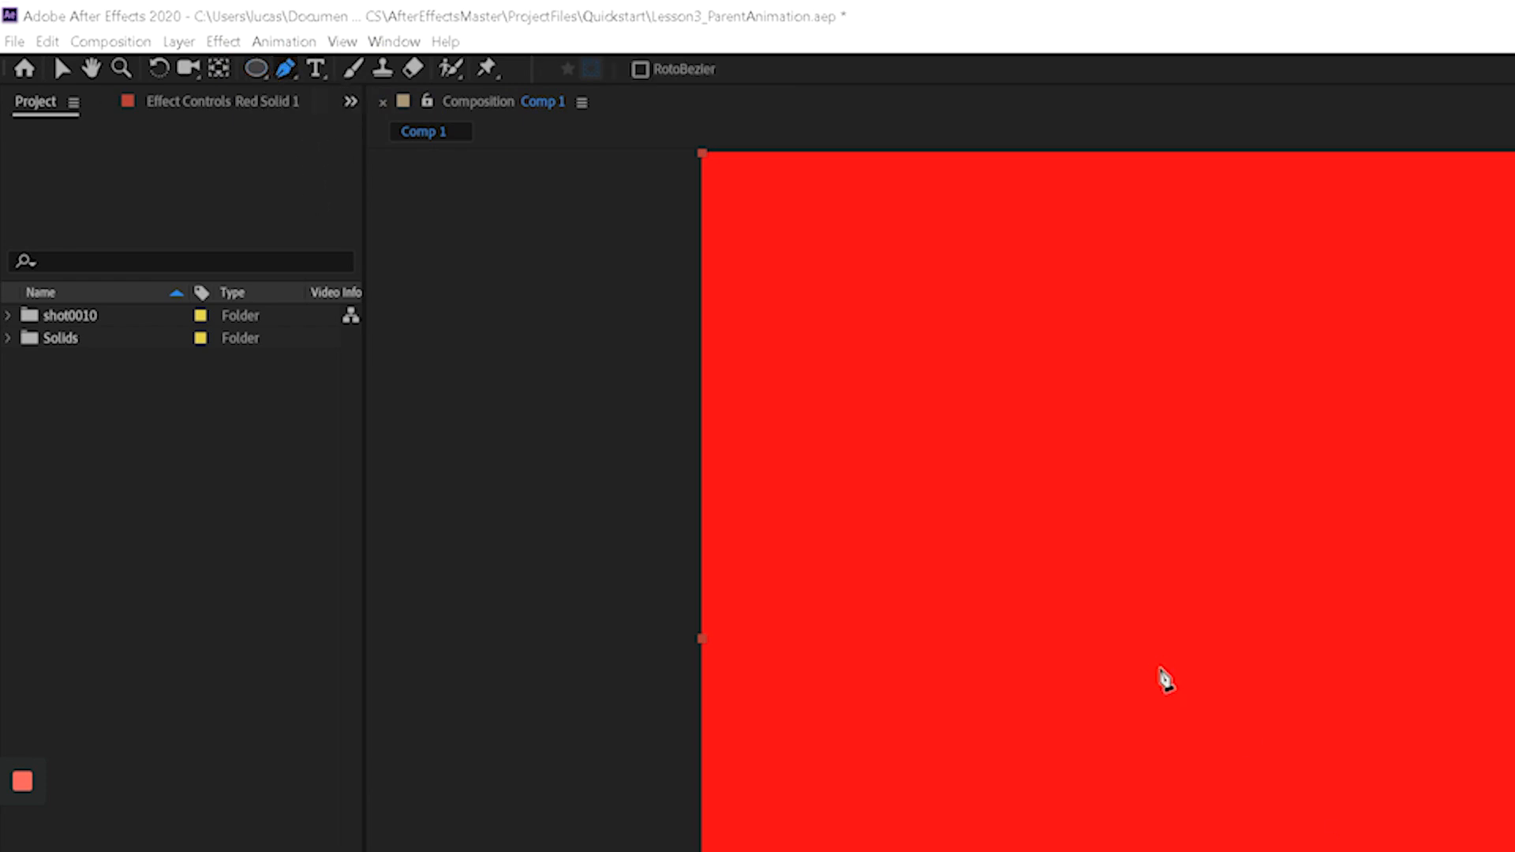
left_click(776, 708)
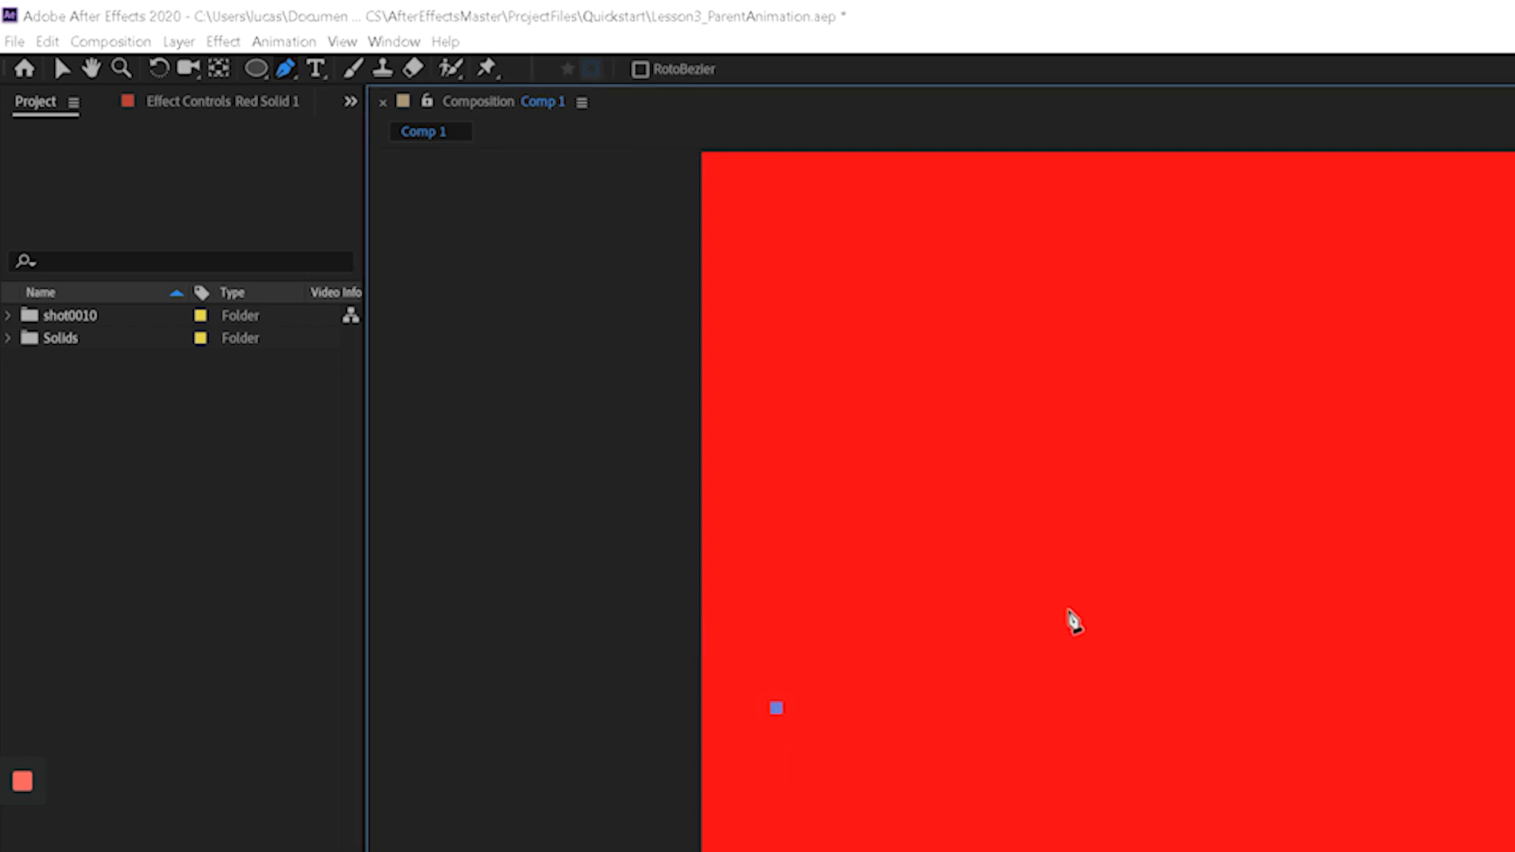
left_click_drag(1083, 618, 1217, 625)
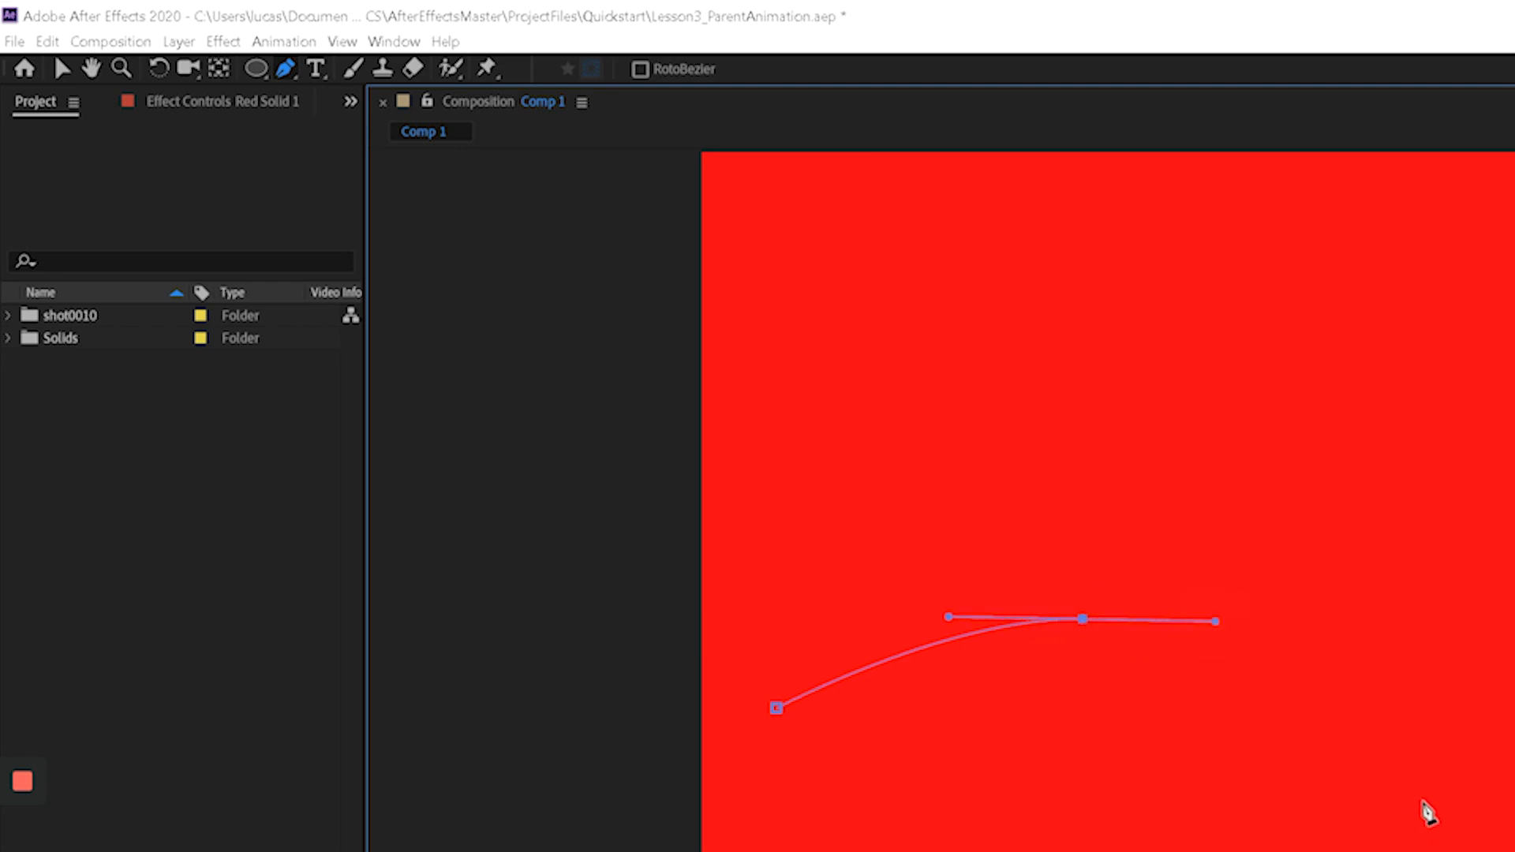
left_click_drag(1462, 785, 1513, 730)
left_click_drag(1082, 304, 1184, 357)
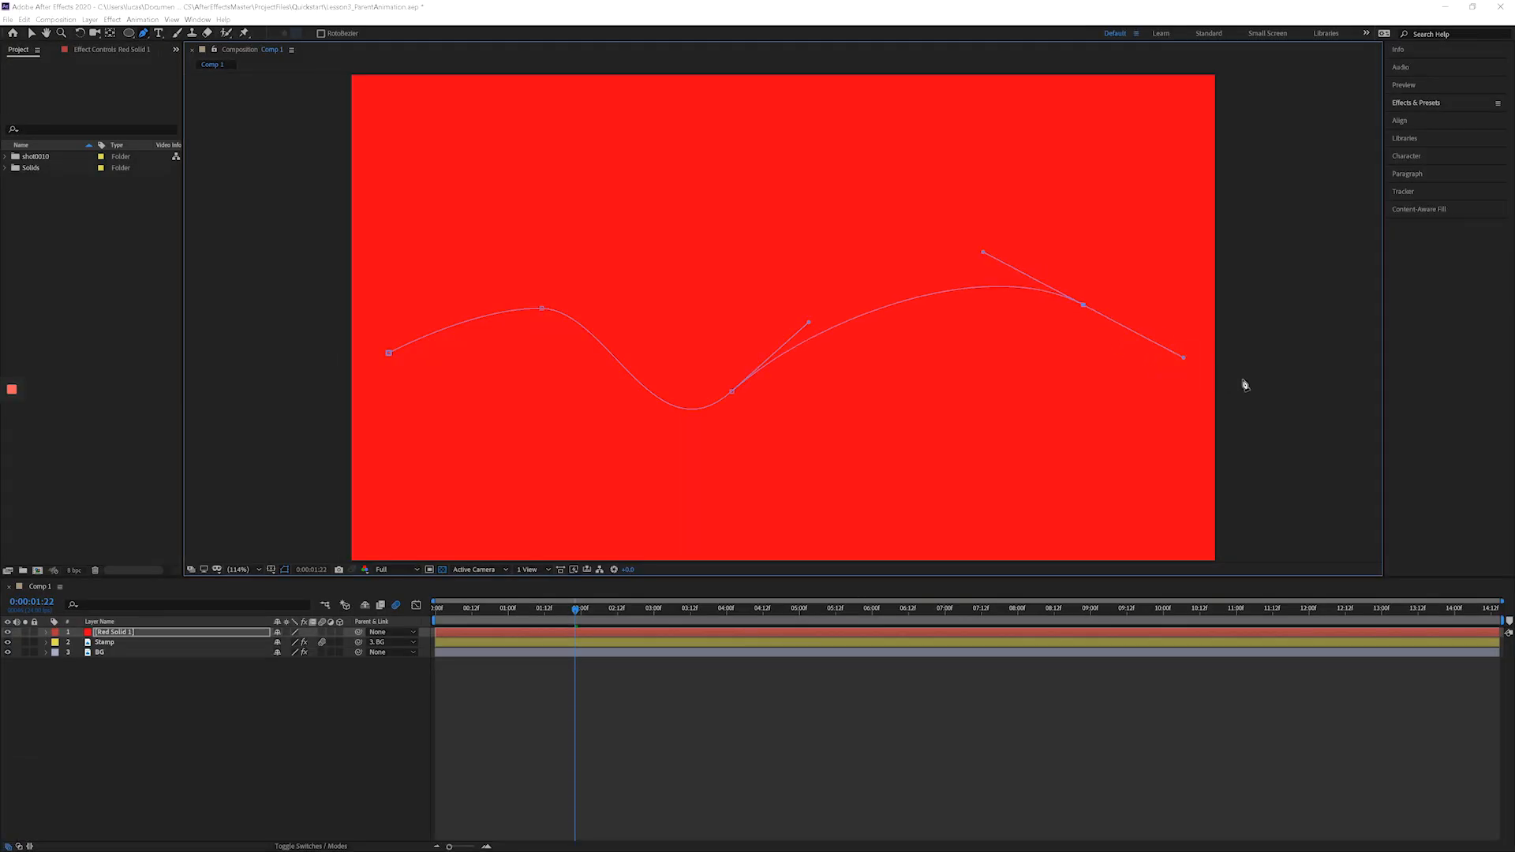
left_click(1284, 262)
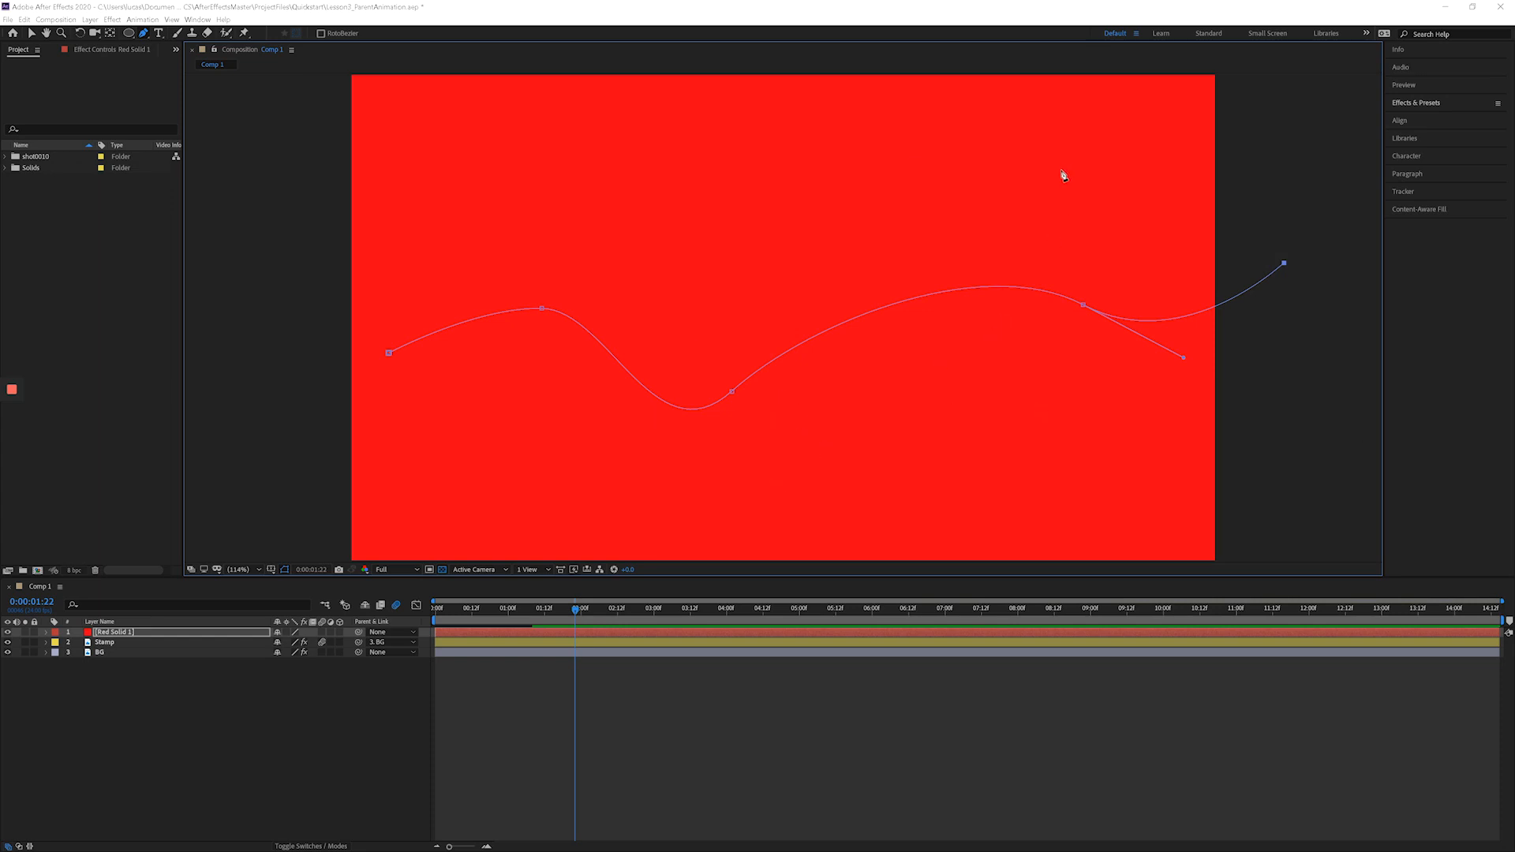
left_click_drag(727, 136, 419, 186)
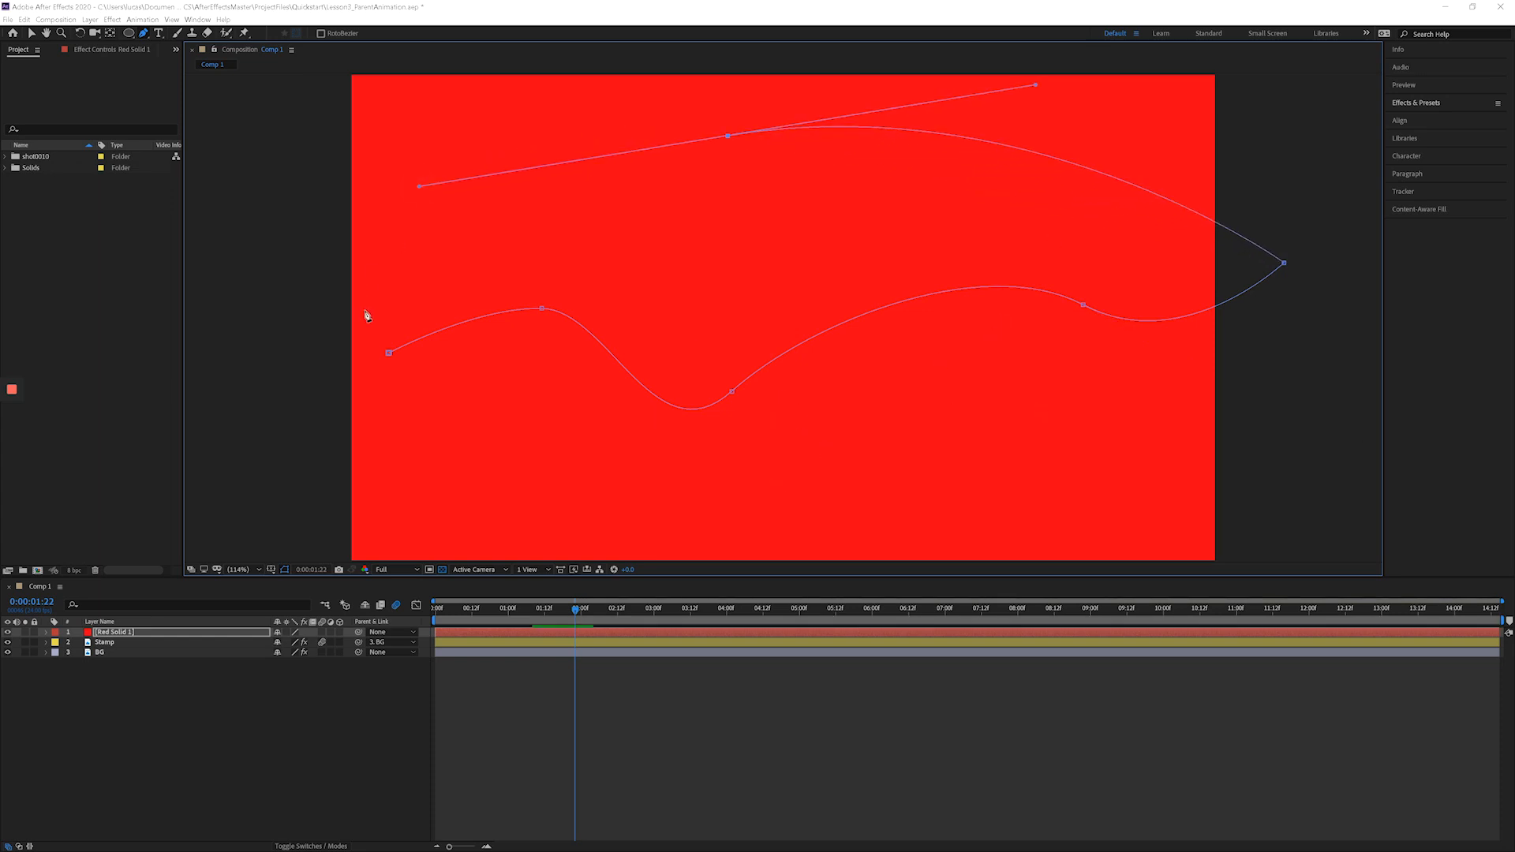
left_click(388, 353)
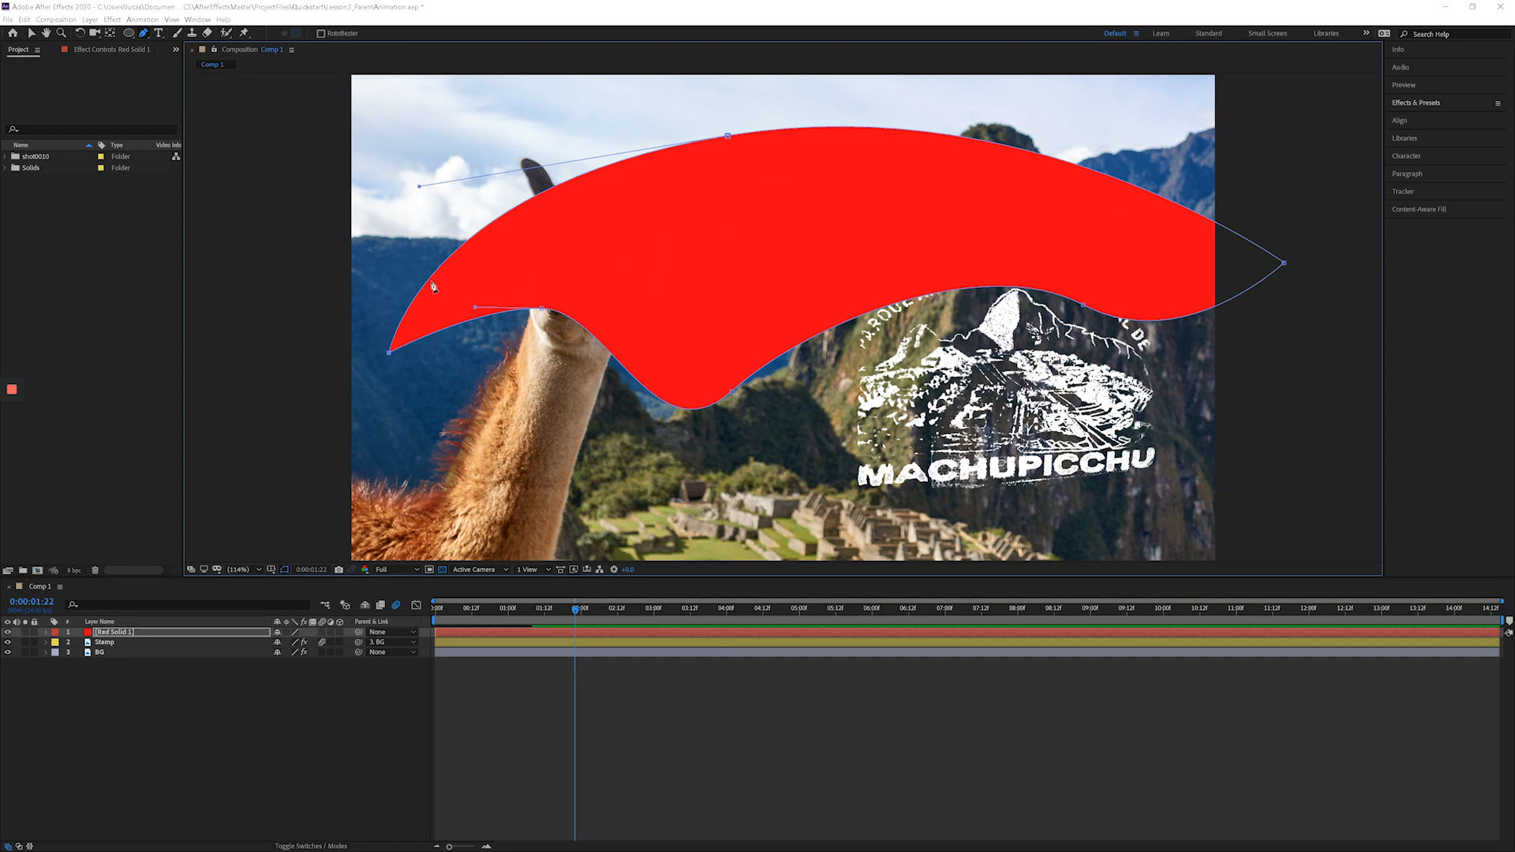
- Delete the mask's leftmost vertex and tilt the curve handles of the neighbouring vertex at the llama's head to a steep diagonal
left_click(310, 290)
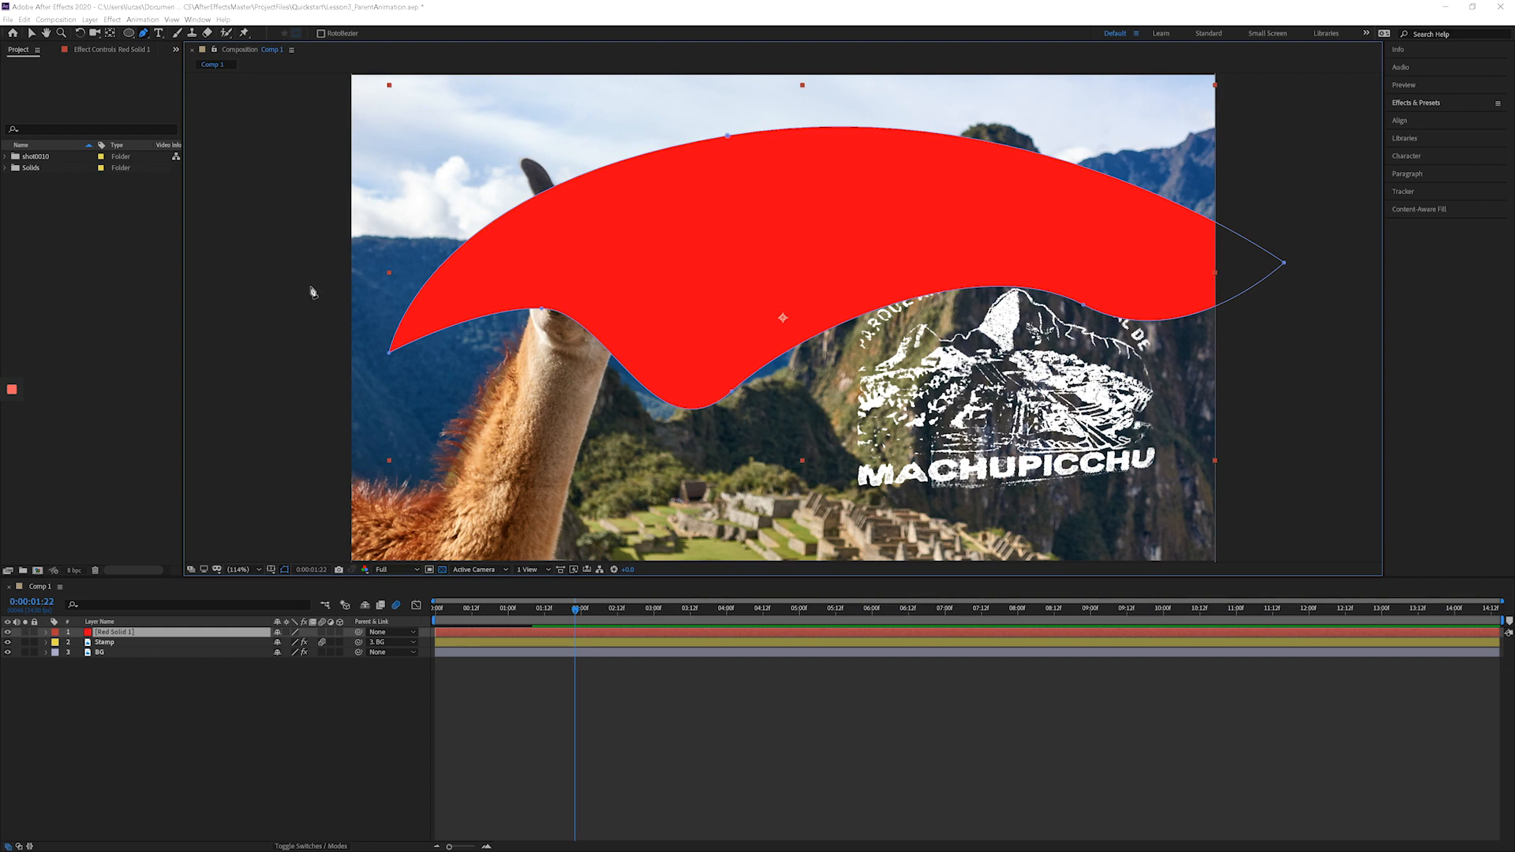
left_click(389, 353, "ctrl")
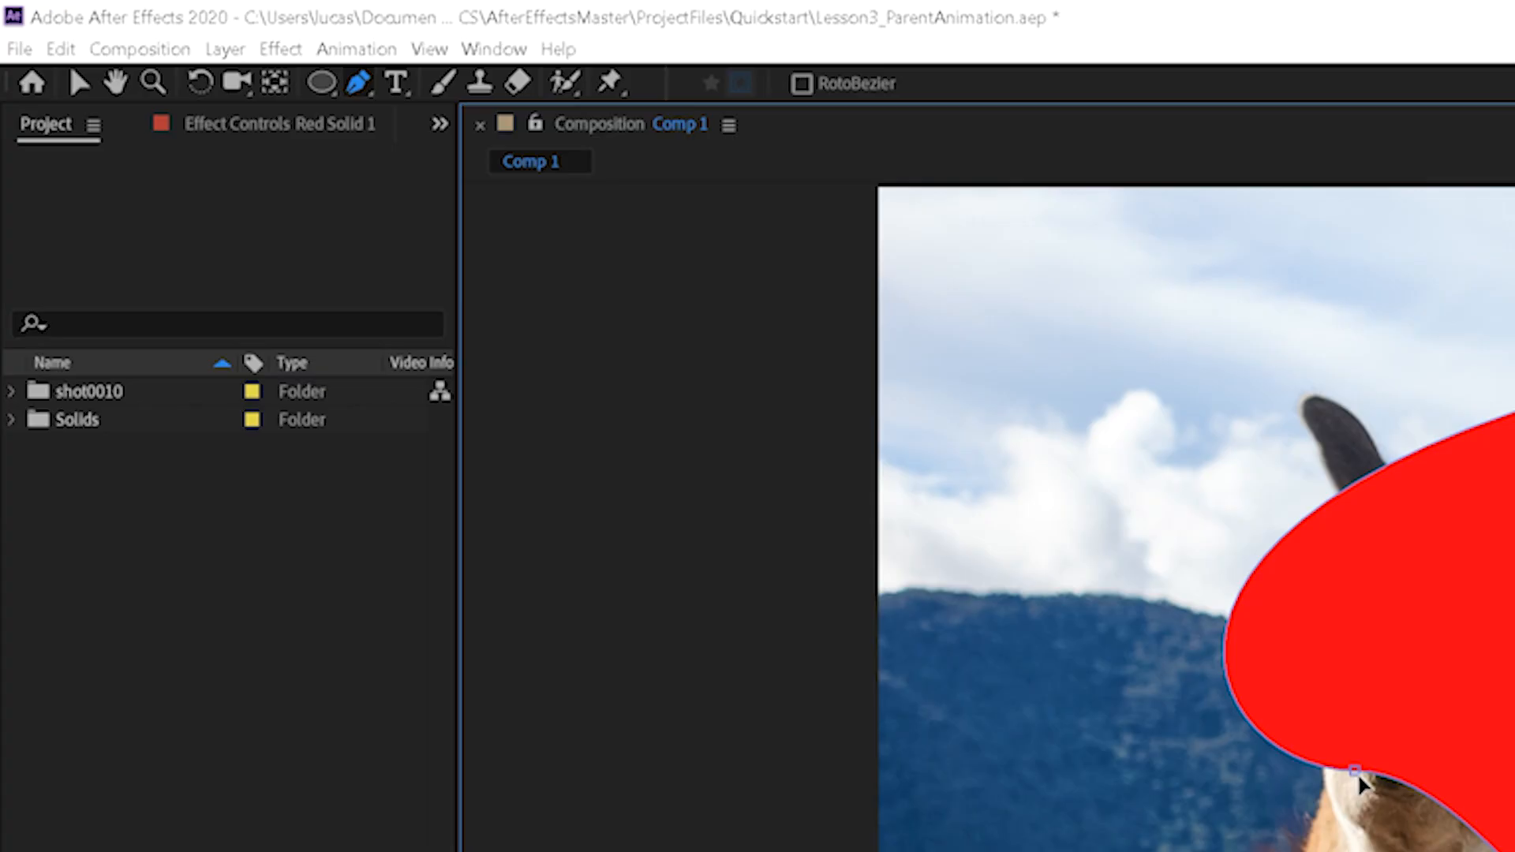
key("v")
left_click(1356, 771)
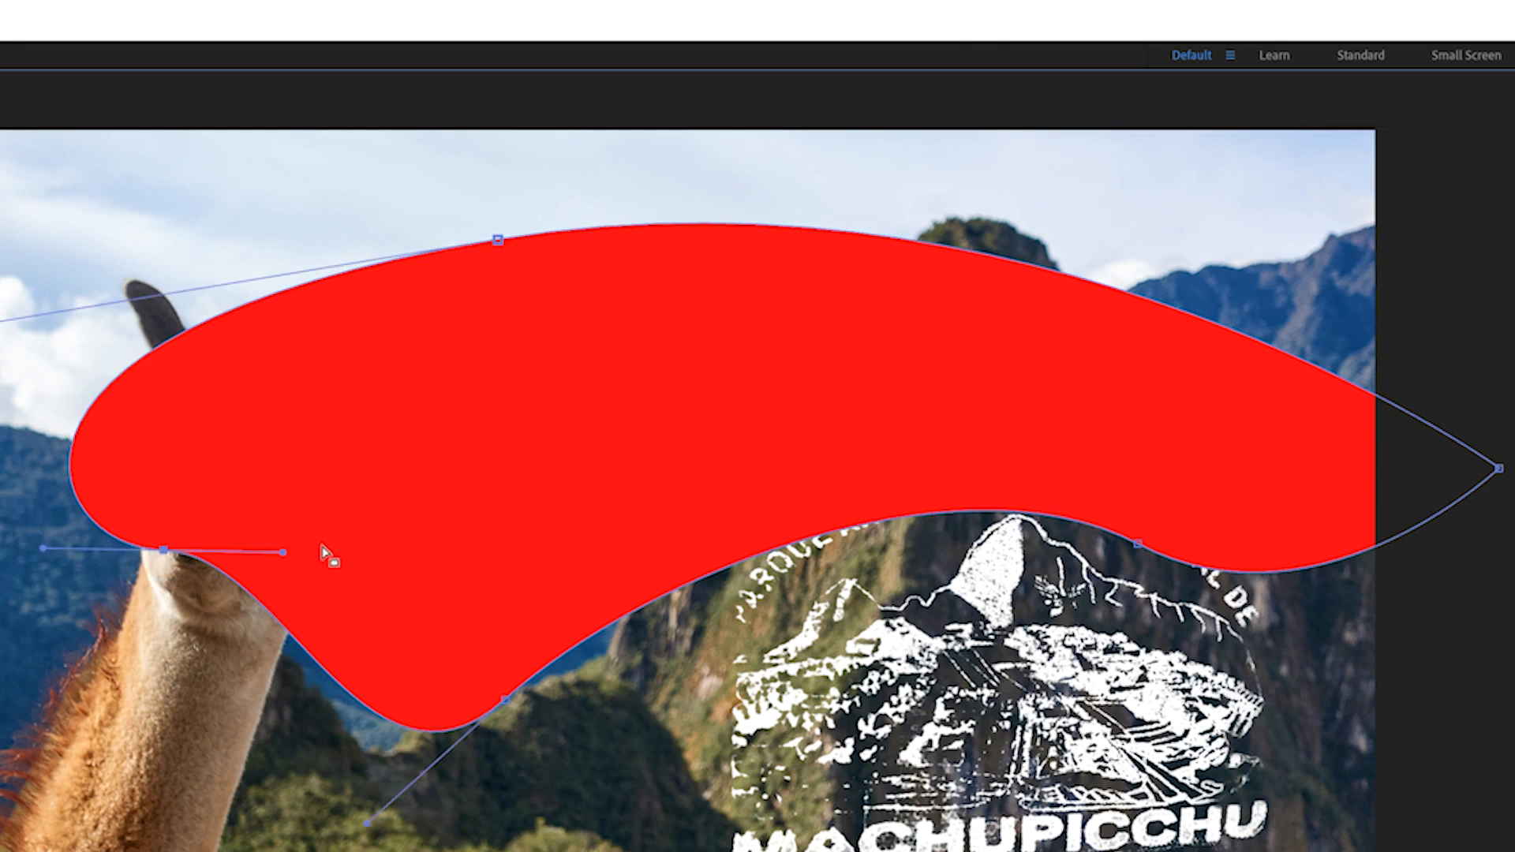
left_click_drag(282, 552, 93, 685)
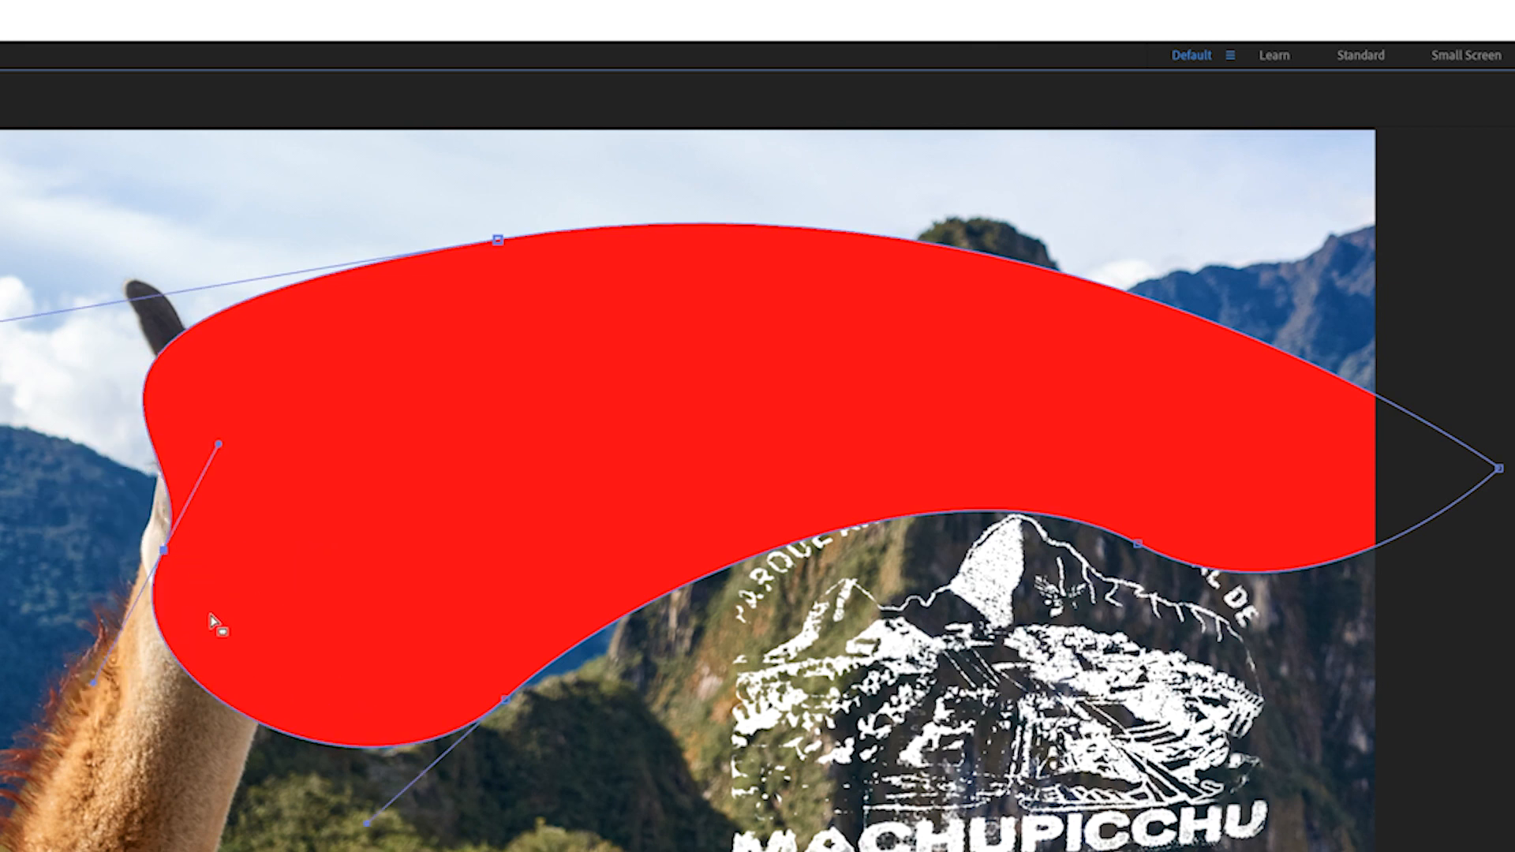
- Add two vertices along the mask's lower edge and pull steep curve handles out of the one beside the stamp
left_click(200, 683)
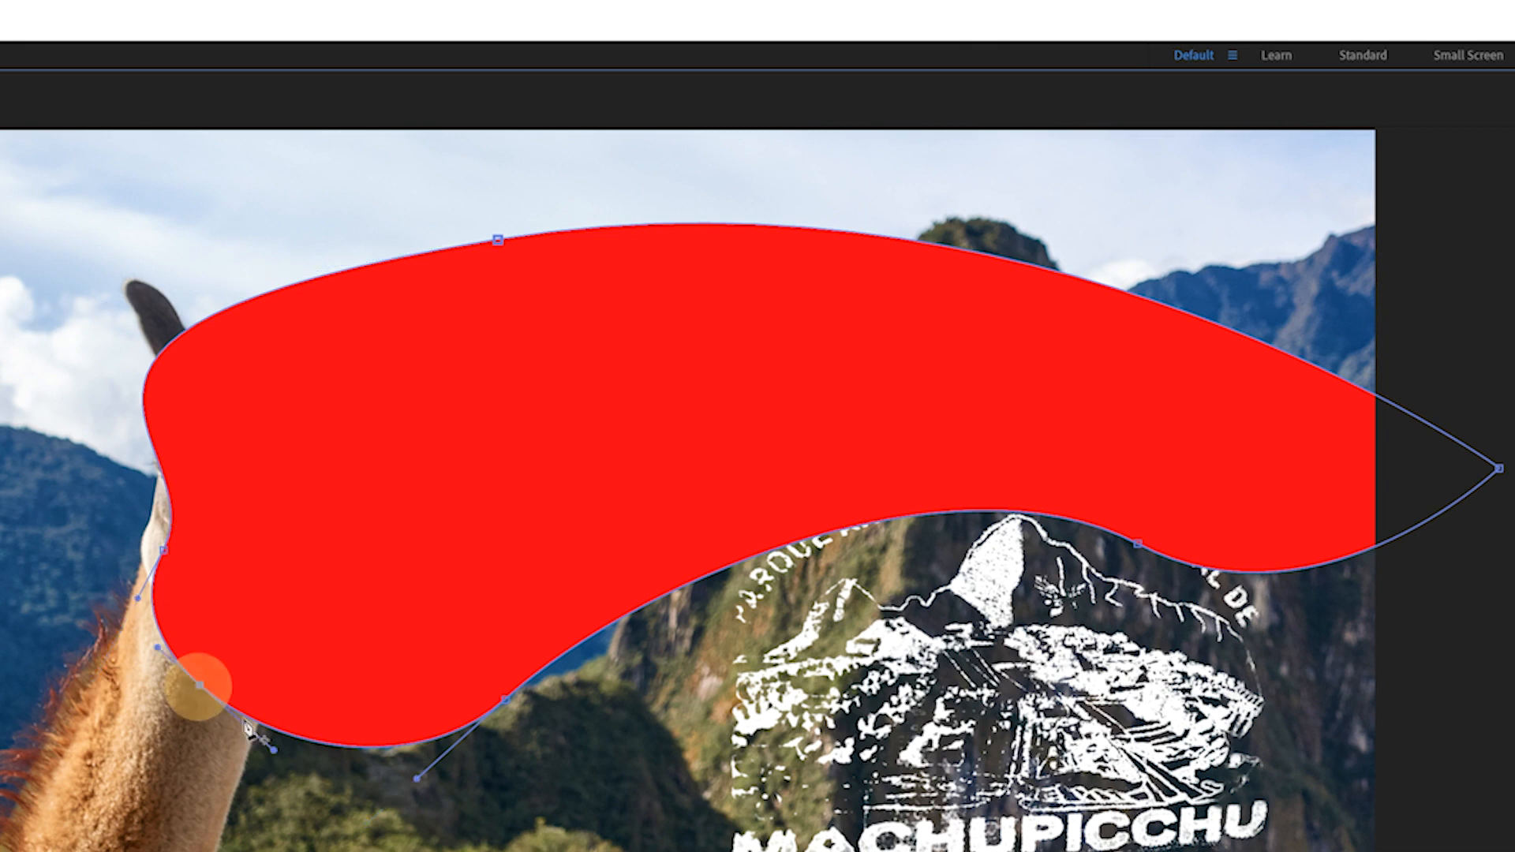
left_click(742, 558)
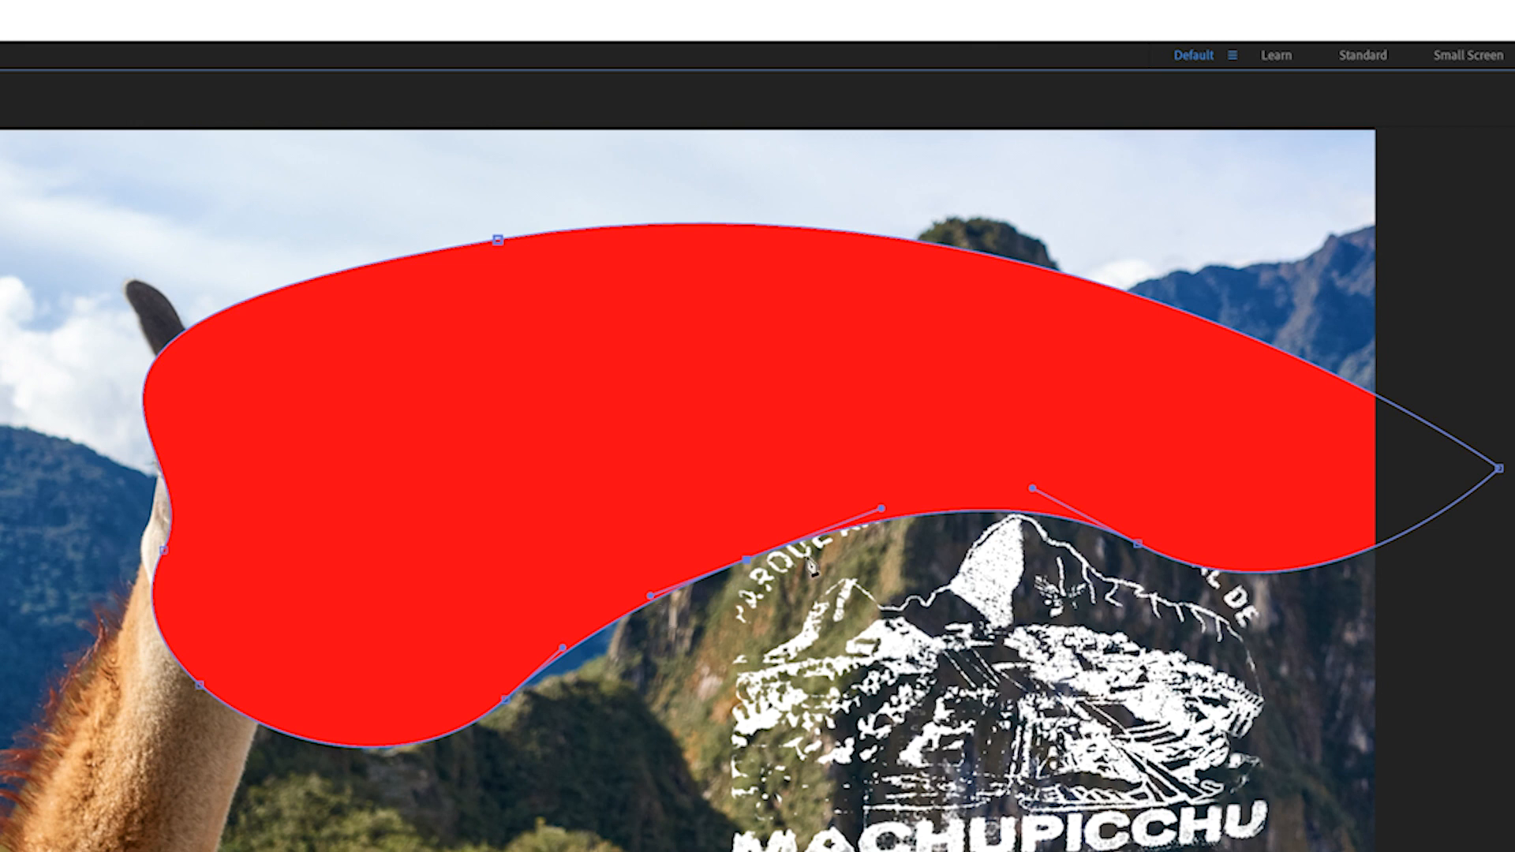
left_click(746, 560, "alt")
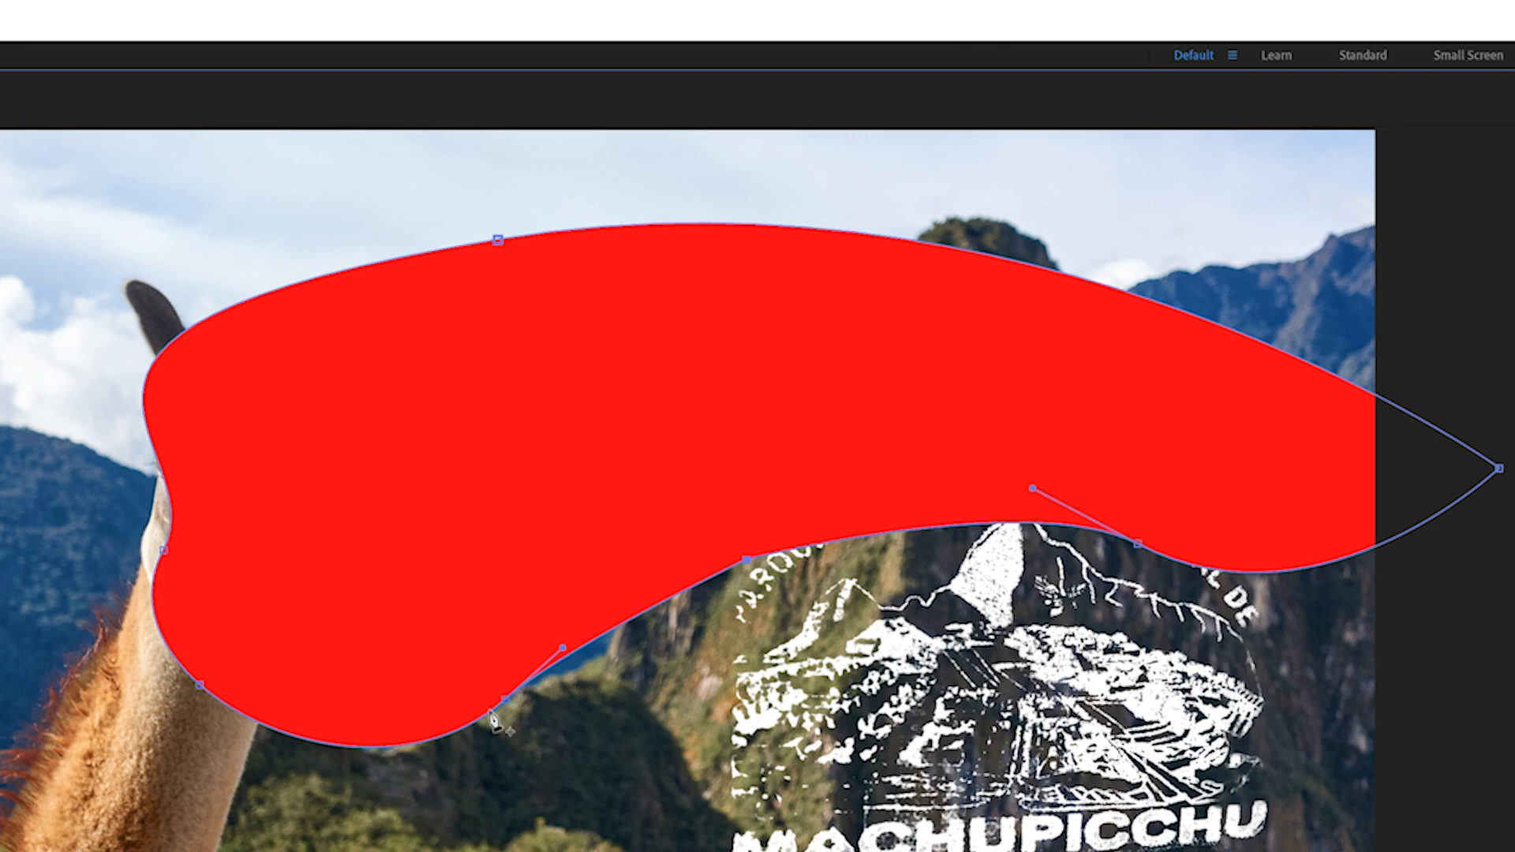
left_click(747, 560)
left_click_drag(746, 560, 862, 724)
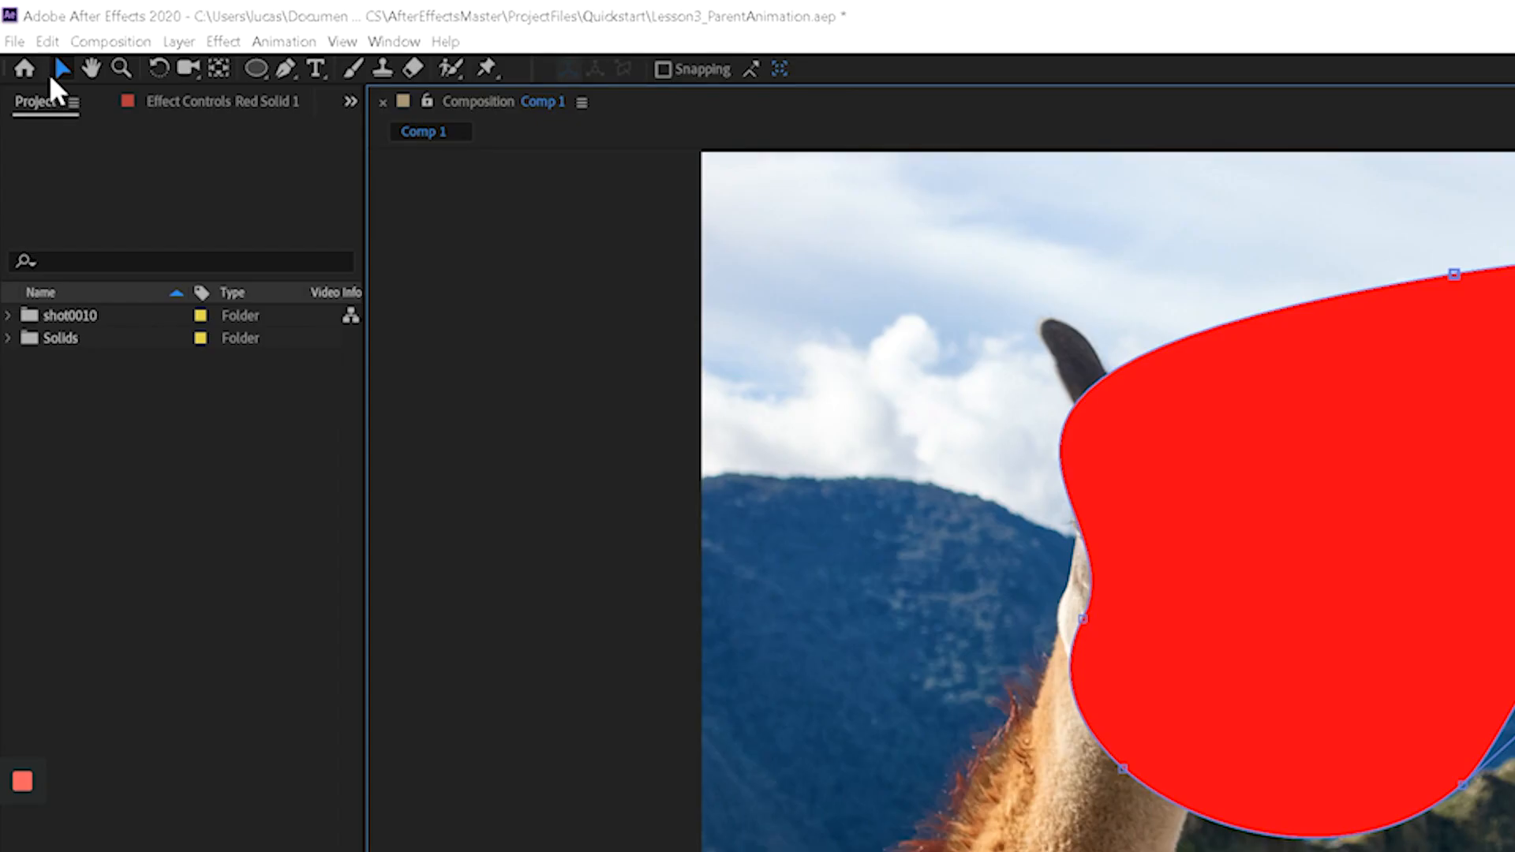
- Free-transform the whole mask and scale it down towards its lower-right corner, clear of the llama
left_click(57, 61)
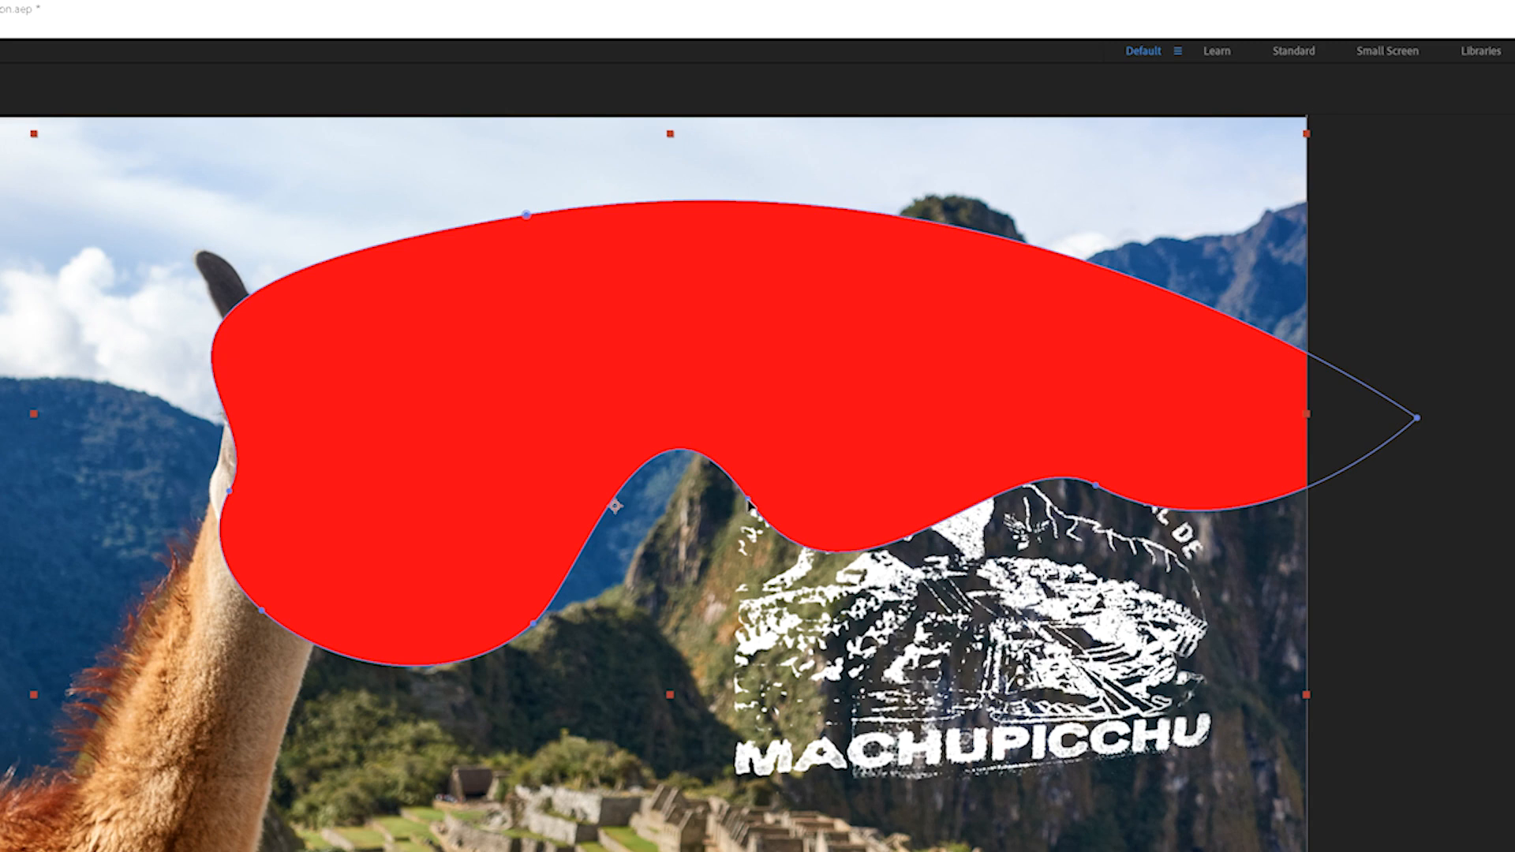
double_click(746, 500)
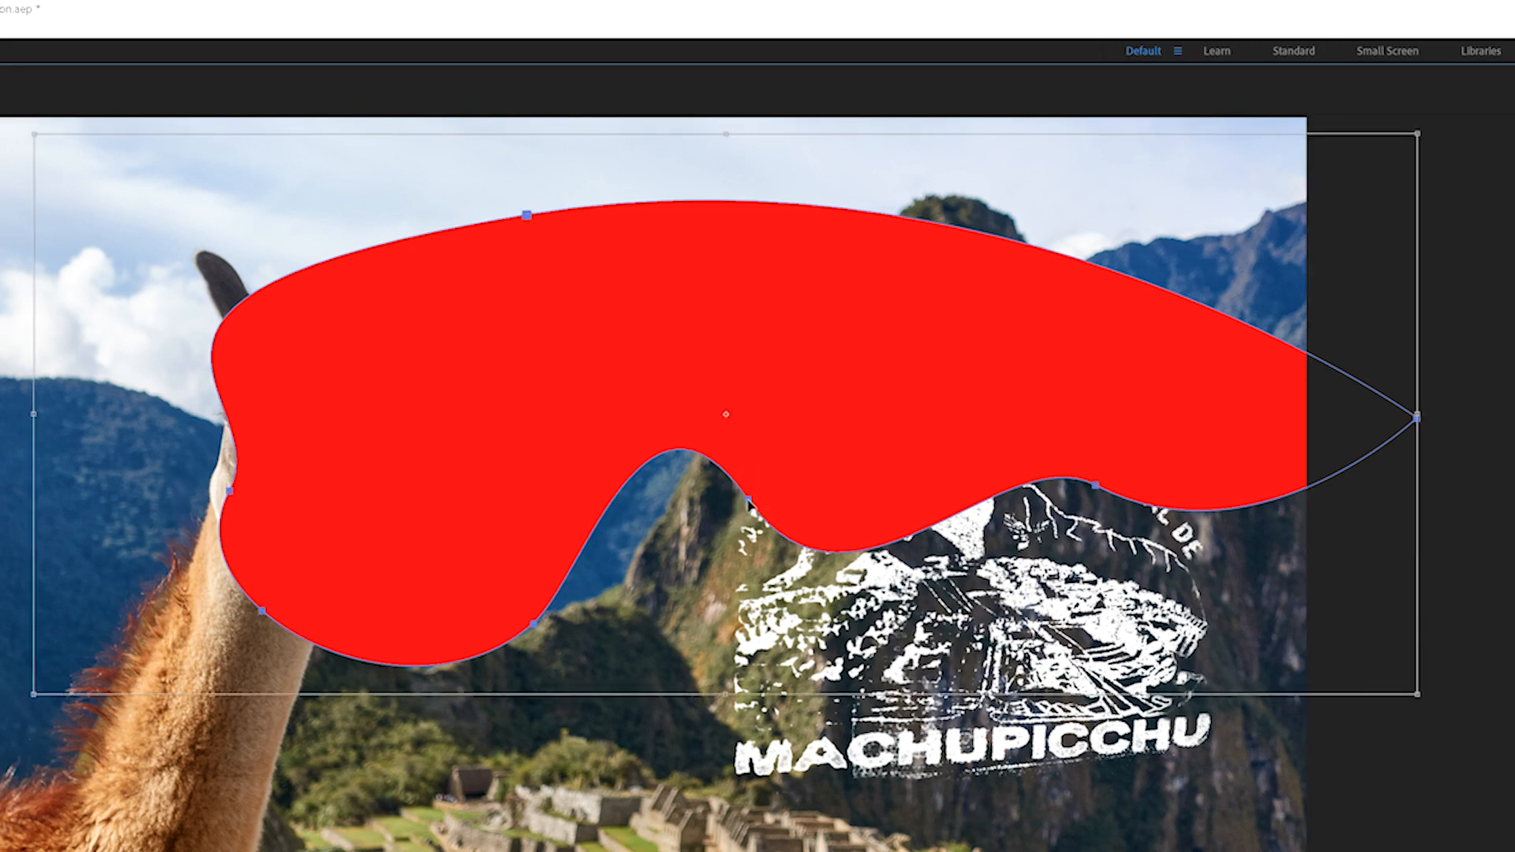
left_click(34, 134)
left_click_drag(45, 143, 175, 350)
left_click_drag(130, 252, 524, 332)
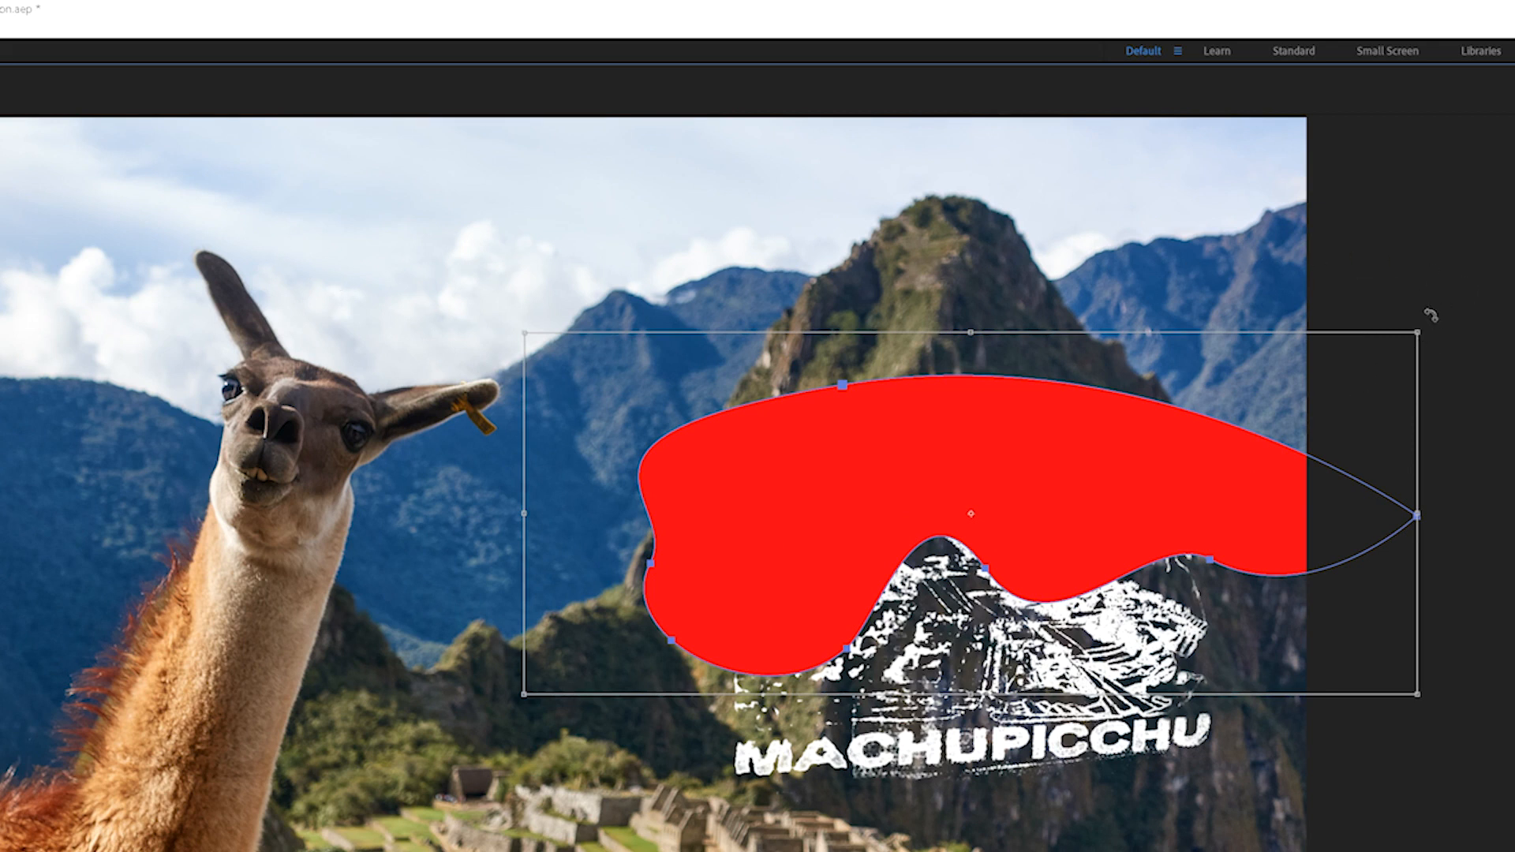
- Rotate the mask clockwise until its pointed tip faces the lower right, and move it left to sit between llama and stamp
left_click_drag(1431, 302, 860, 278)
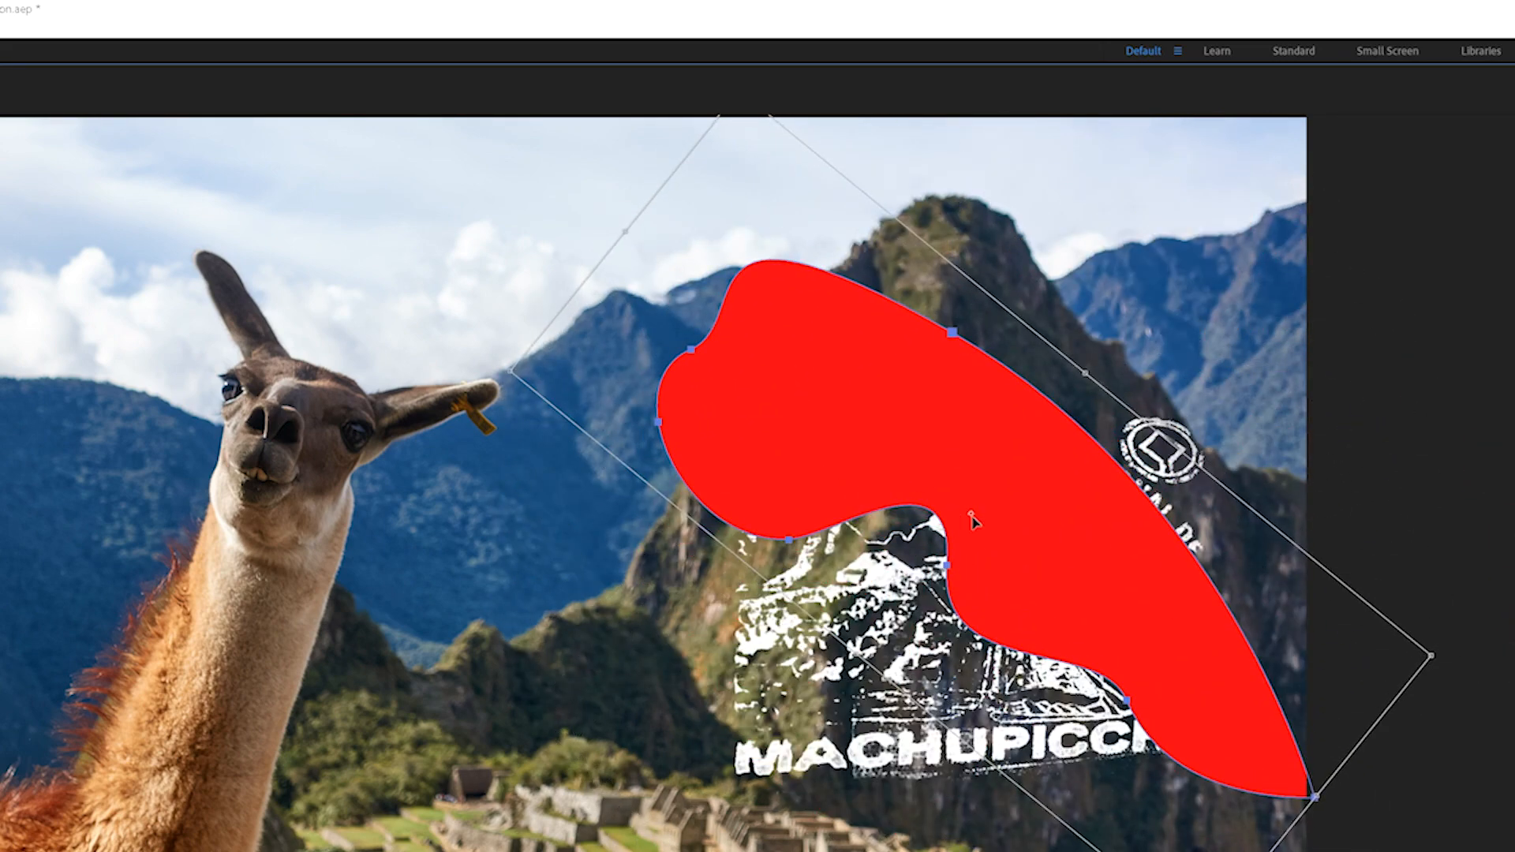
left_click_drag(974, 521, 647, 552)
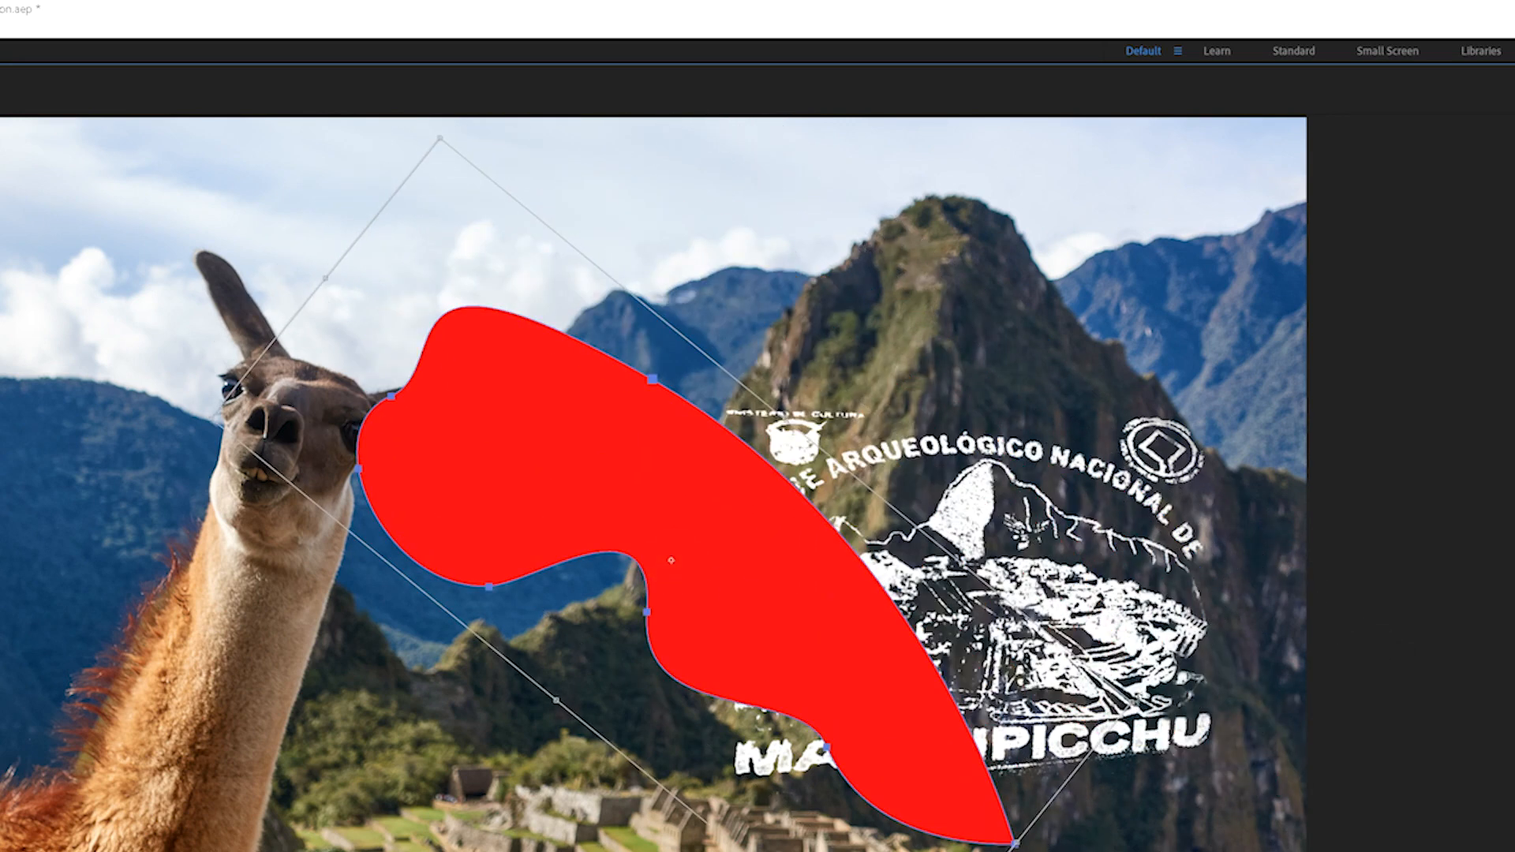
- Rotate the mask counterclockwise until its pointed tip faces right, move it up beside the llama's ear, and end the free transform
left_click_drag(1130, 702, 1022, 261)
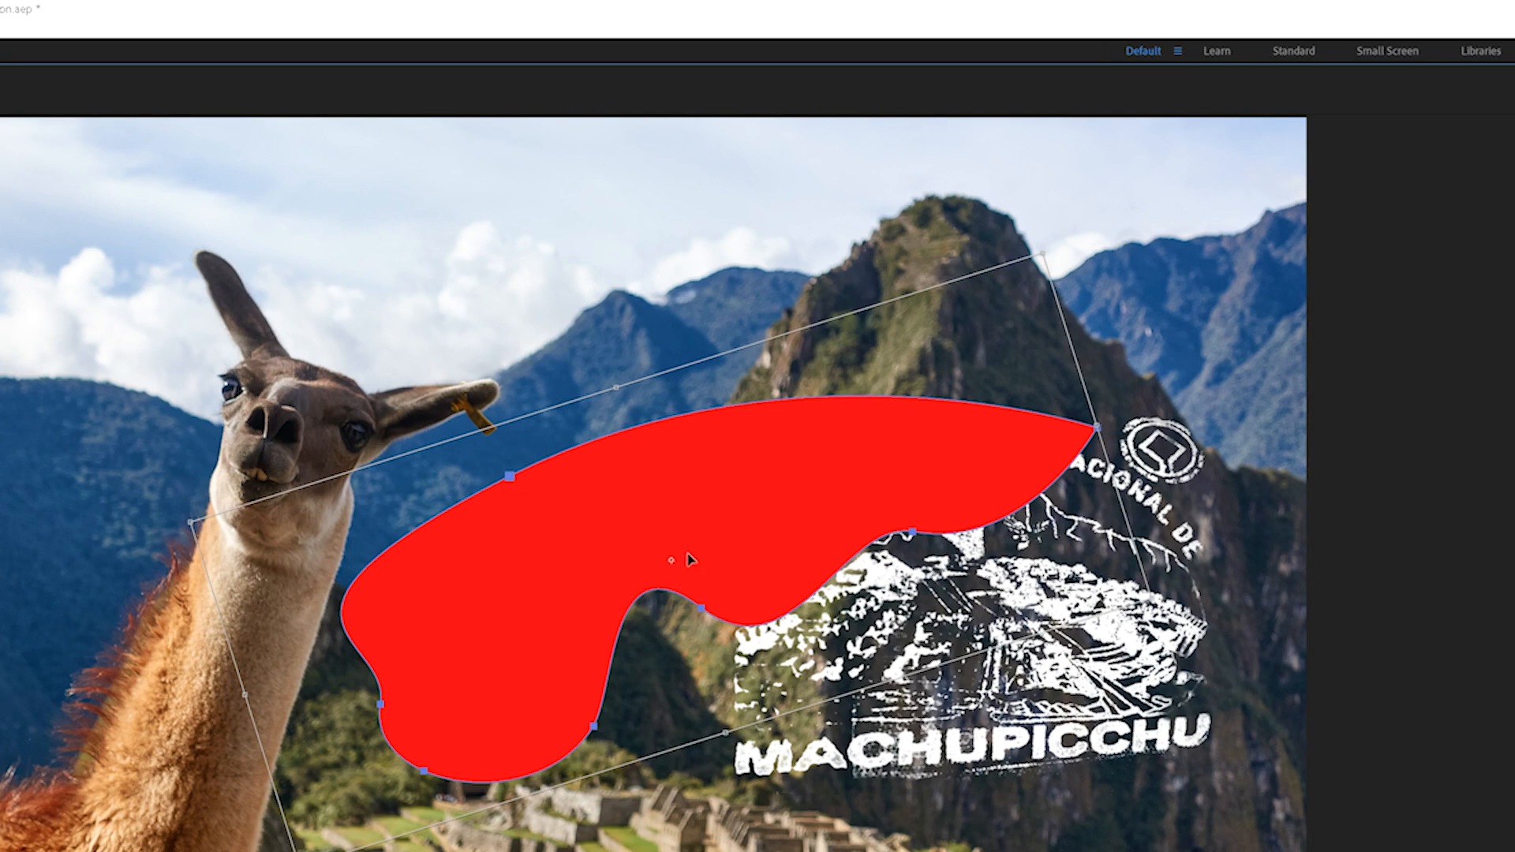
left_click_drag(673, 508, 676, 450)
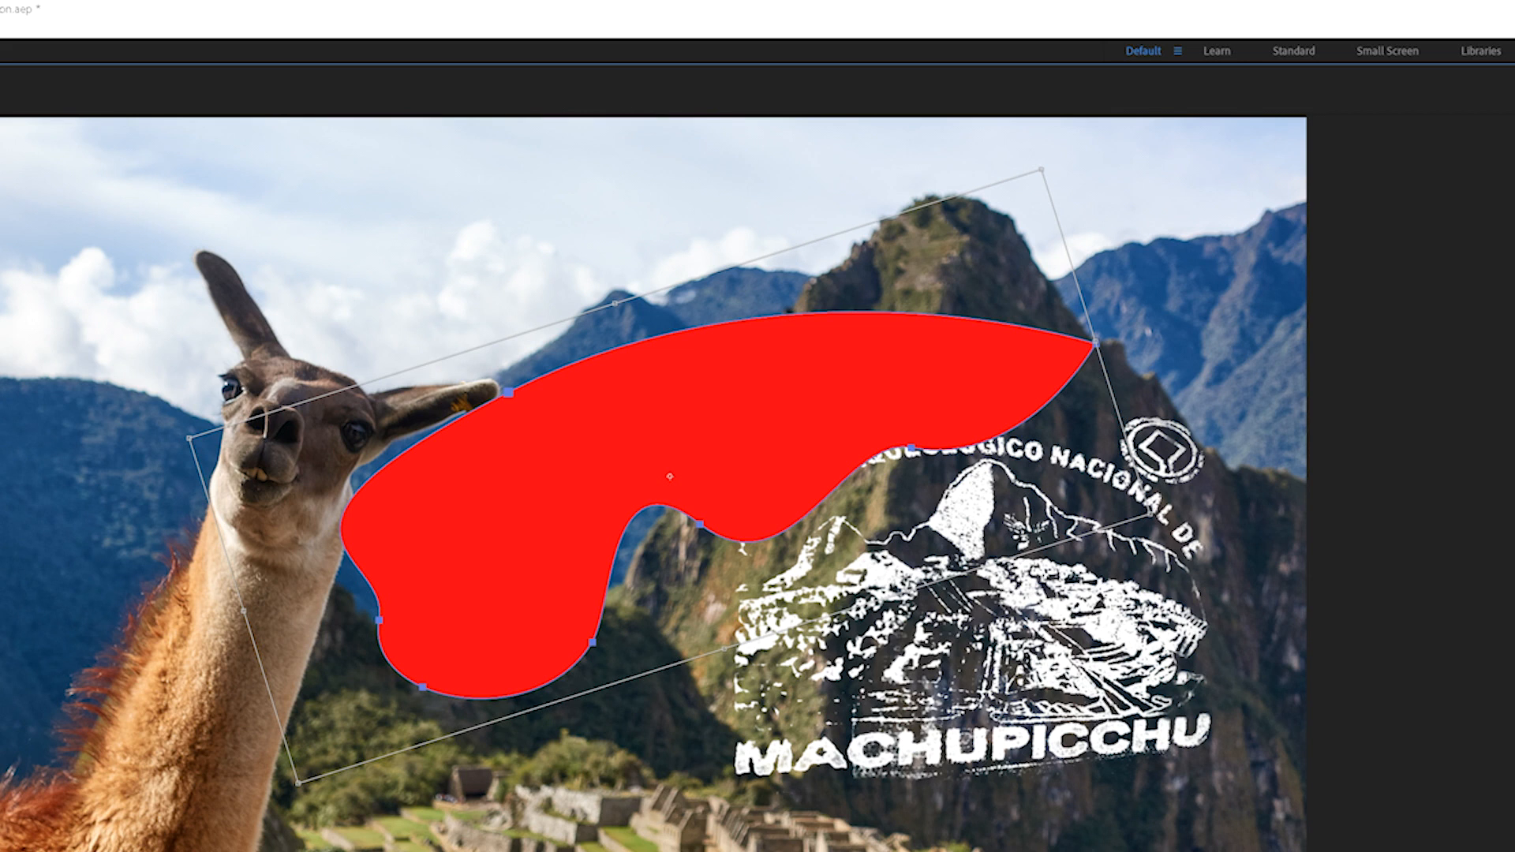
key("Return")
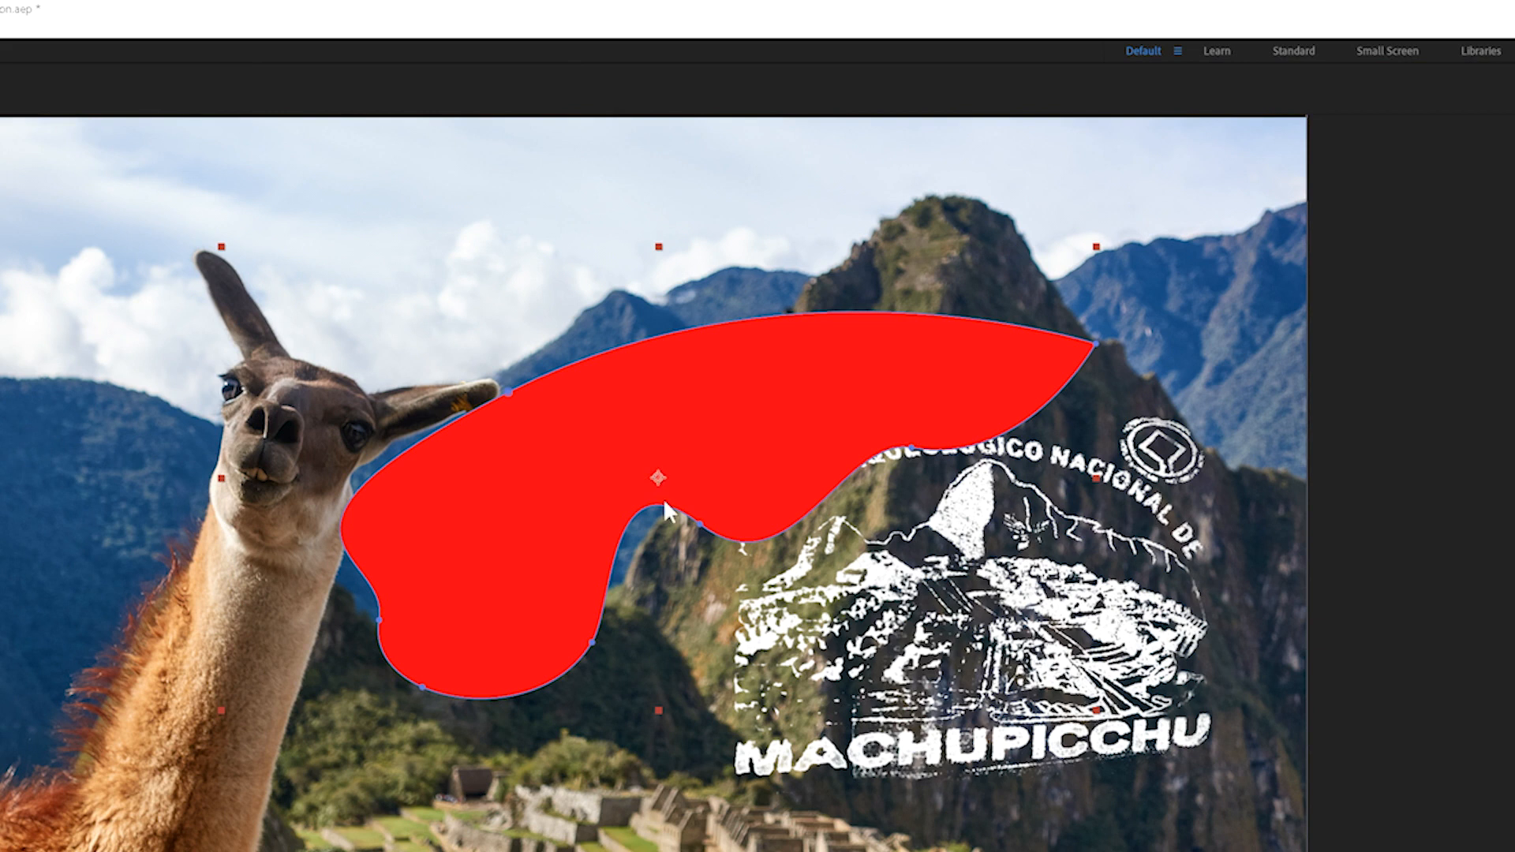
- Reshape the mask by moving one lower vertex below the stamp, another past the frame's right edge, and the tip up beside the mountain peak
left_click_drag(699, 524, 1254, 776)
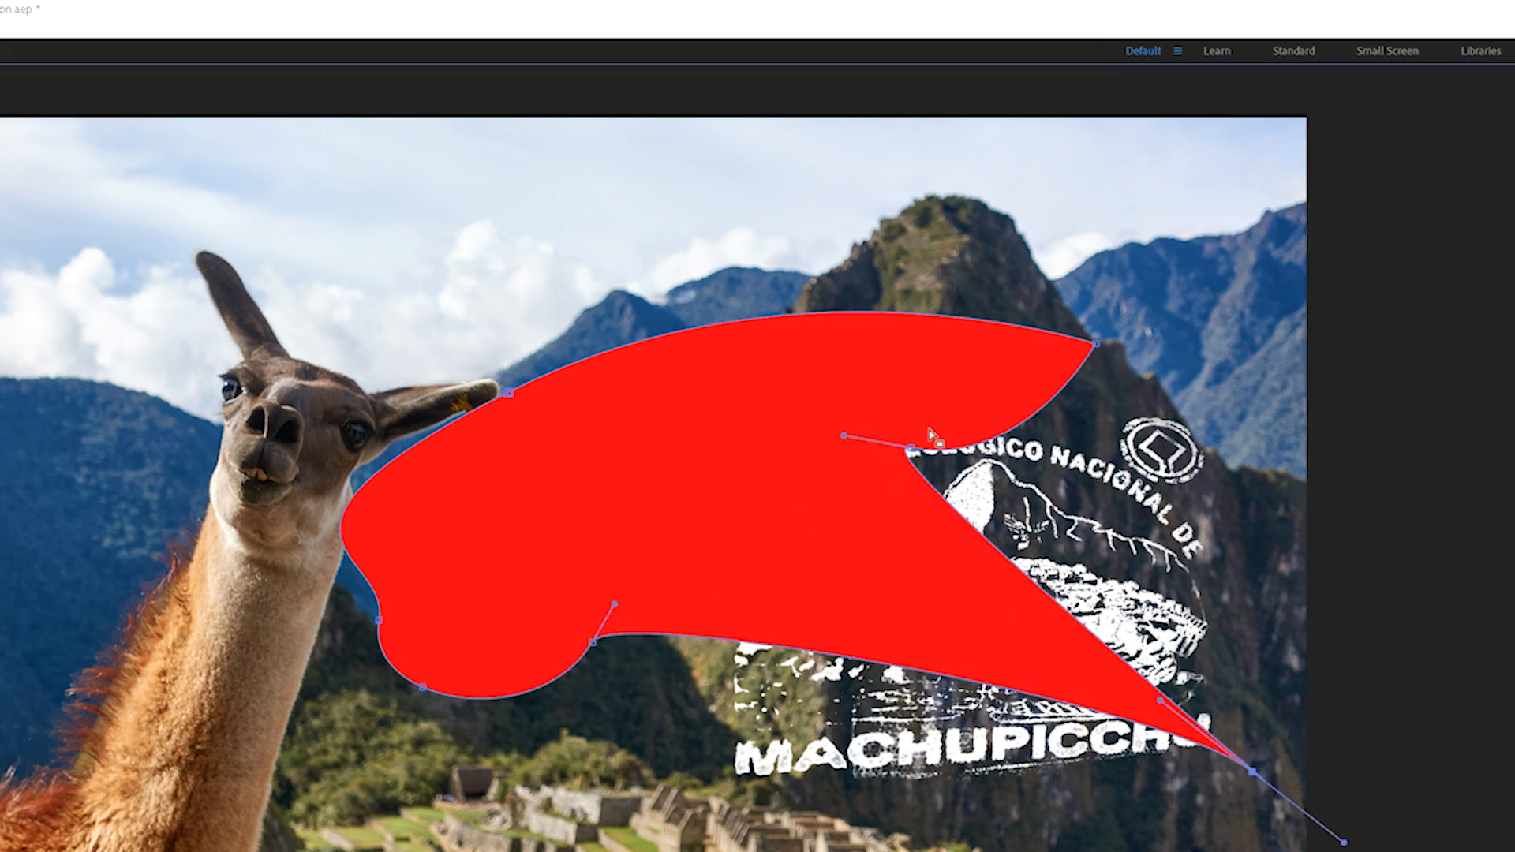
left_click_drag(911, 451, 1482, 494)
left_click_drag(1095, 343, 1120, 191)
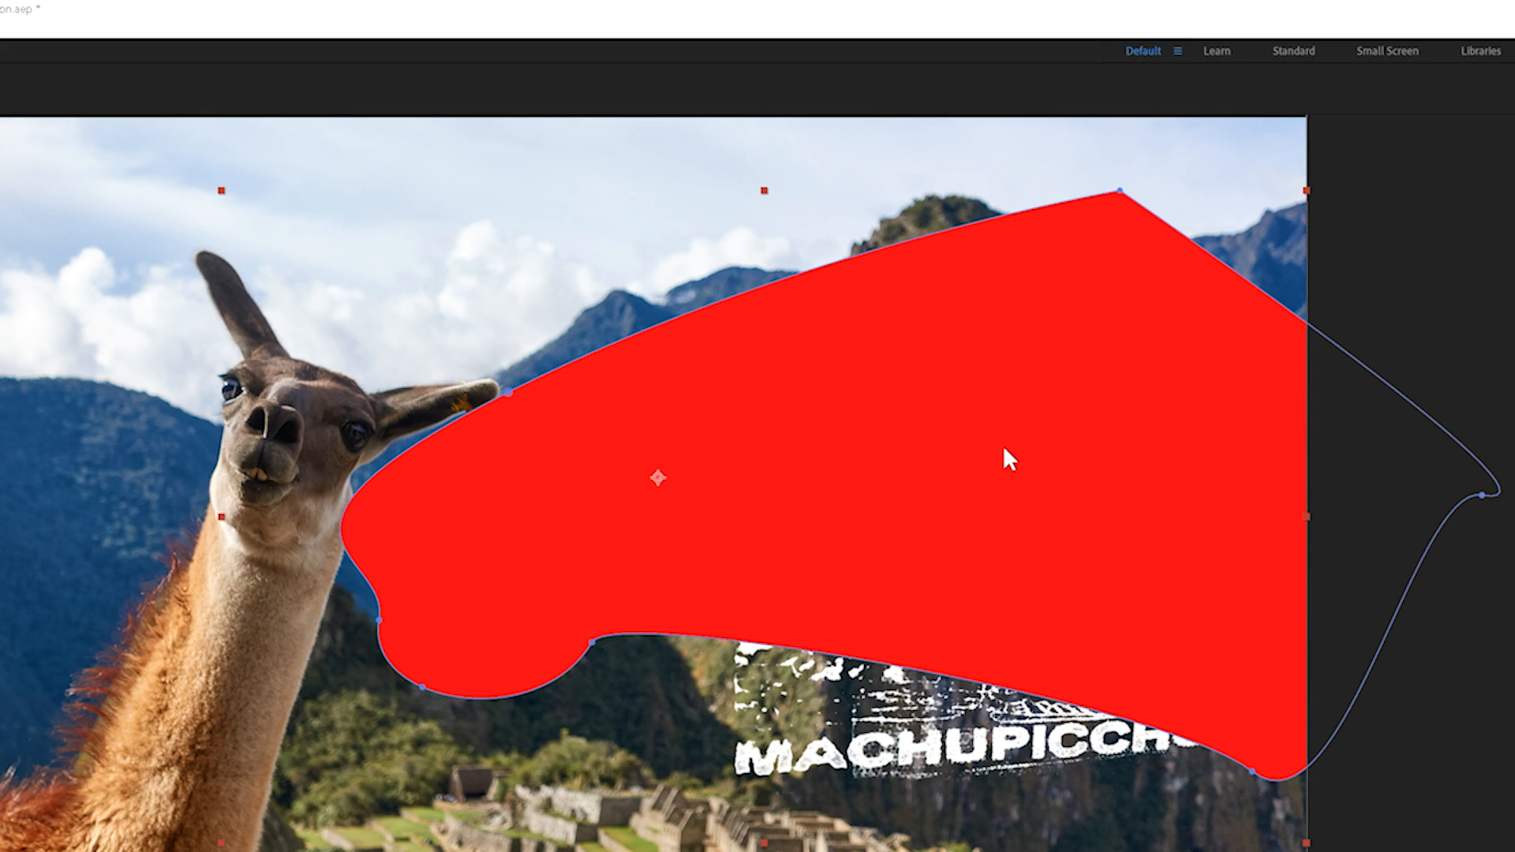
- Centre the red solid's anchor point on its masked area and check it with the Pan Behind tool
key("ctrl+alt+Home")
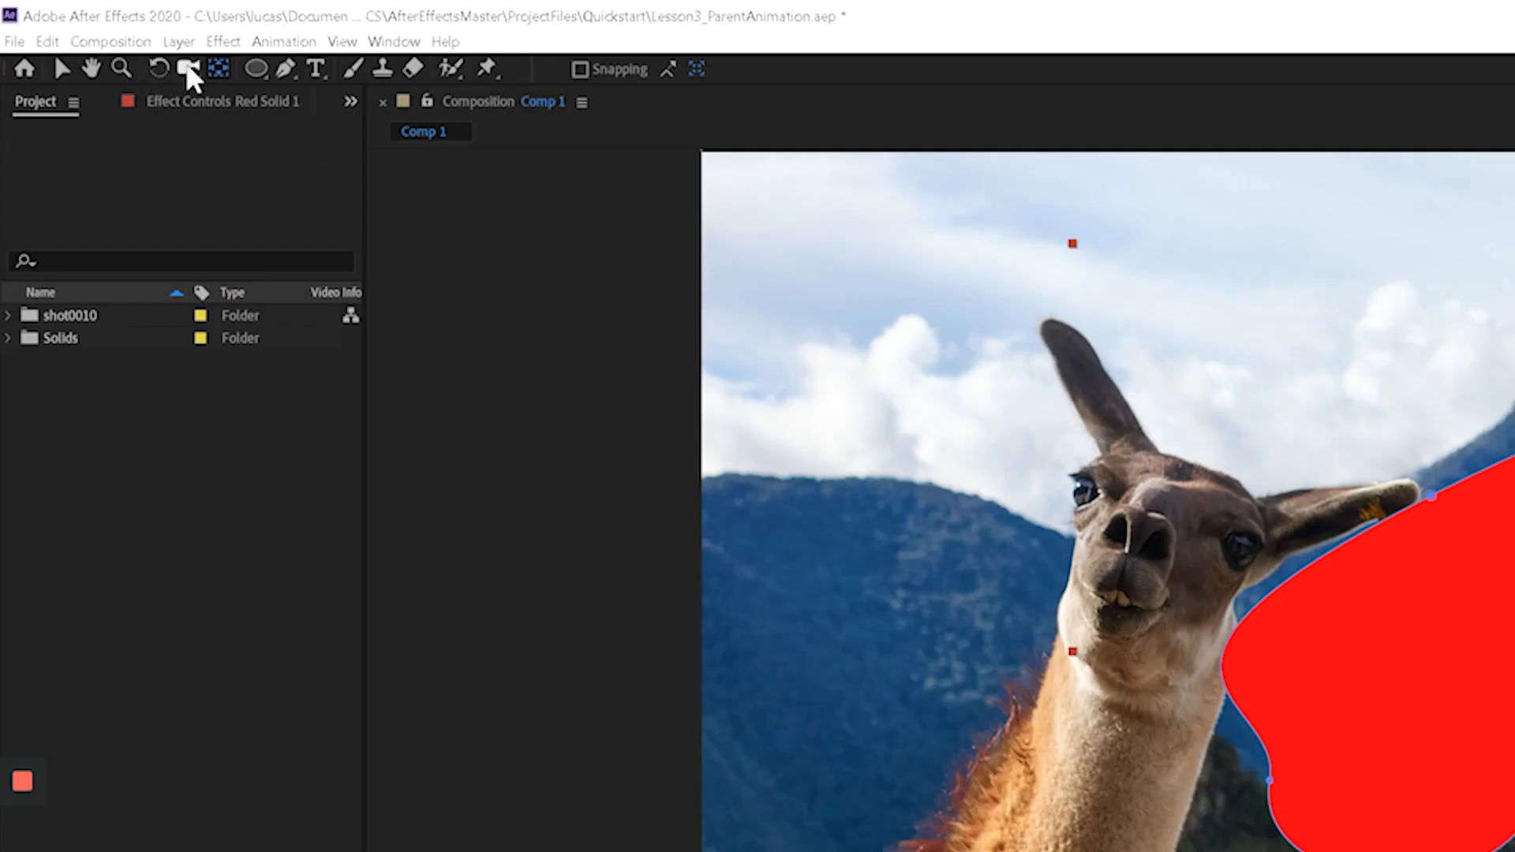
left_click(220, 70)
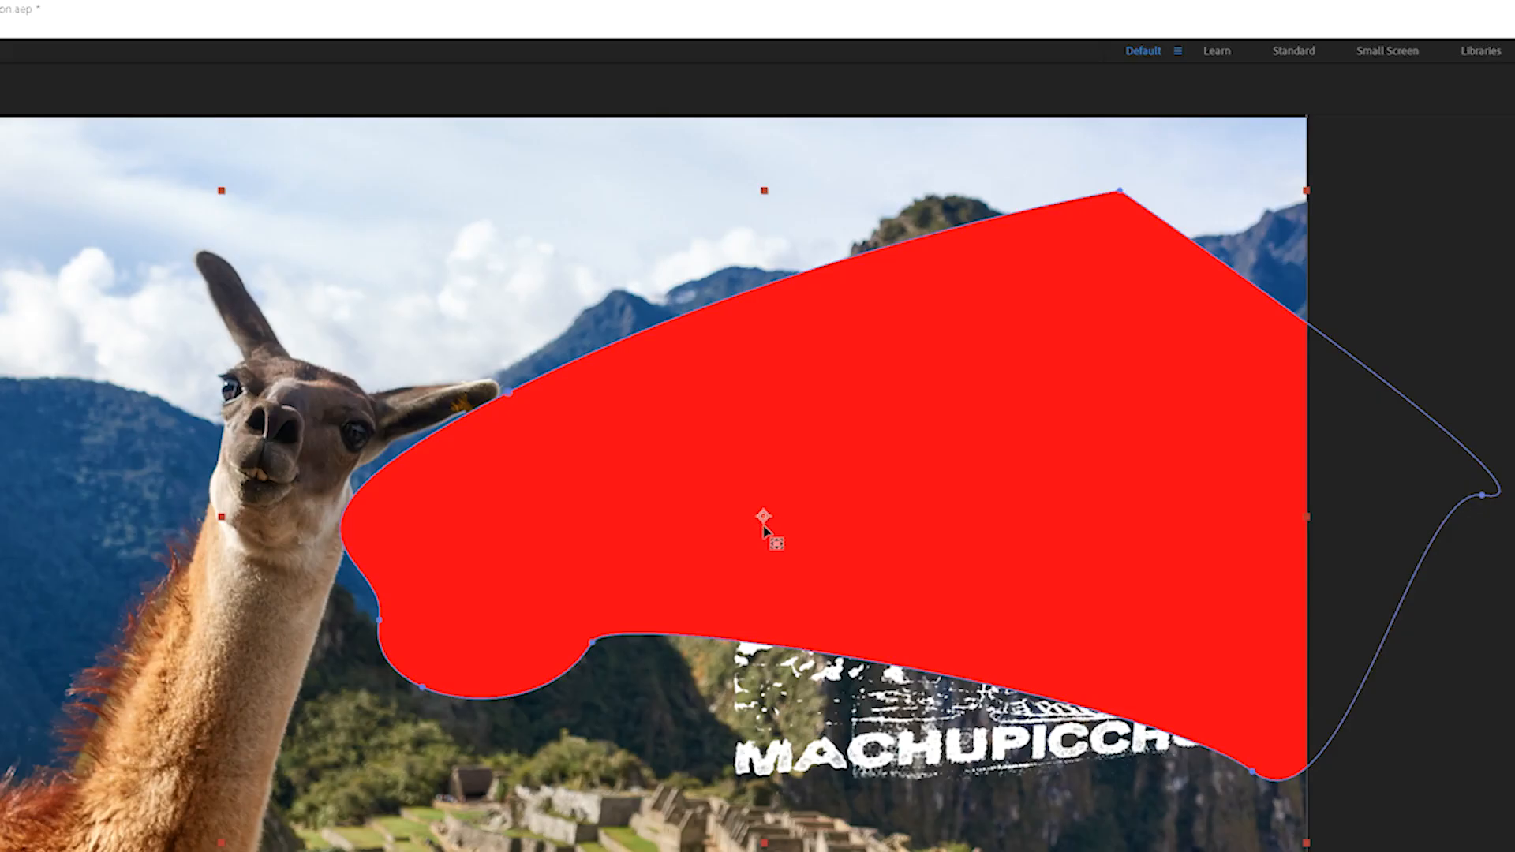
mouse_move(764, 519)
left_mouse_down()
mouse_move(866, 511)
mouse_move(945, 445)
mouse_move(1078, 438)
mouse_move(971, 473)
mouse_move(760, 460)
mouse_move(746, 309)
mouse_move(765, 186)
mouse_move(194, 215)
mouse_move(219, 182)
mouse_move(494, 556)
mouse_move(787, 531)
mouse_move(764, 517)
left_mouse_up()
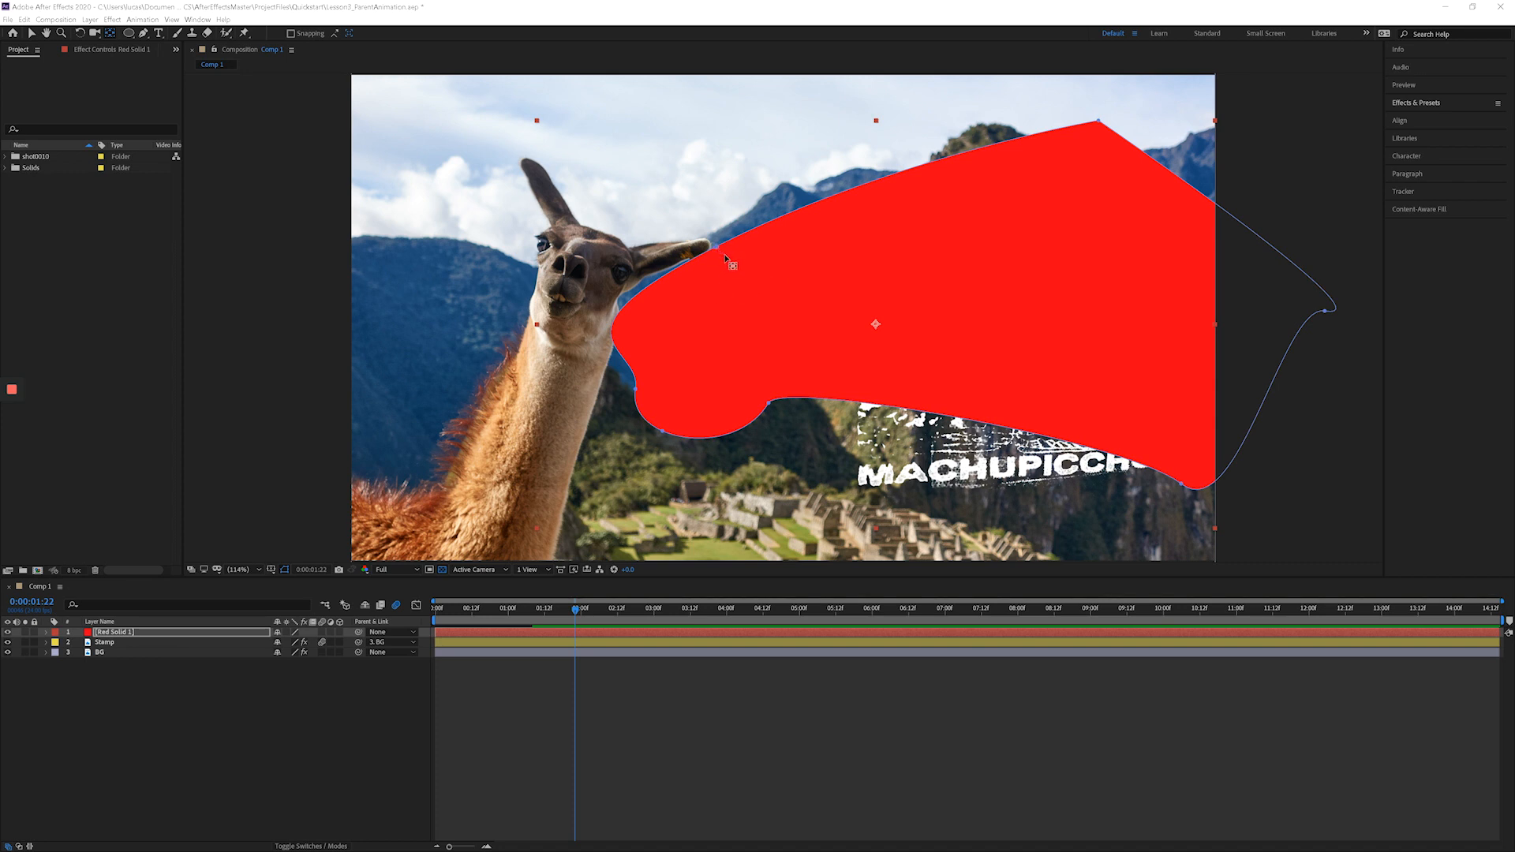
- Reveal the red solid's Mask Path and start keyframing it at 0:00:01:22
key("v")
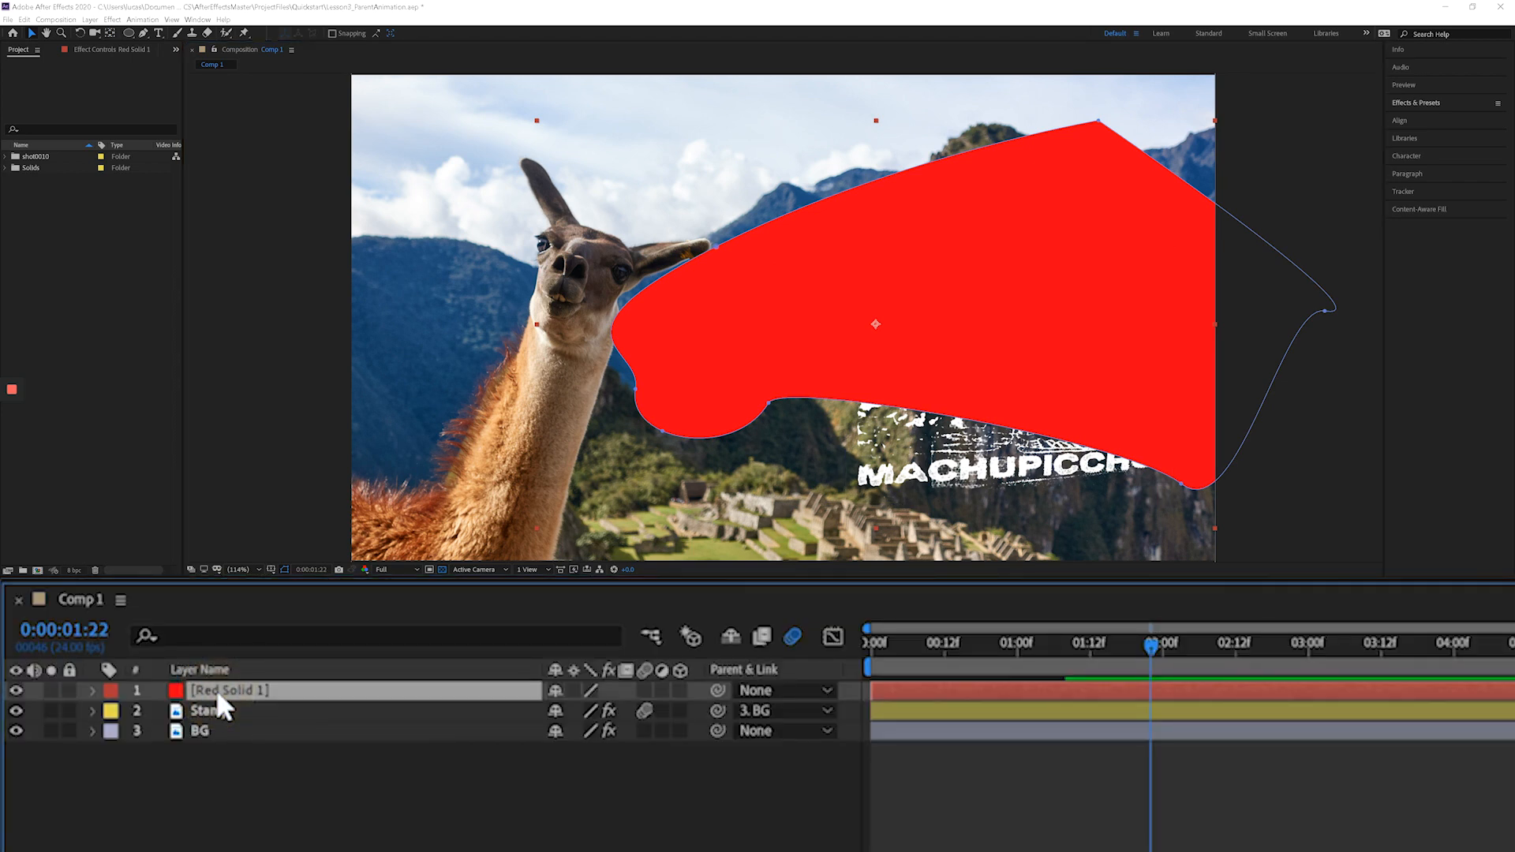
key("m")
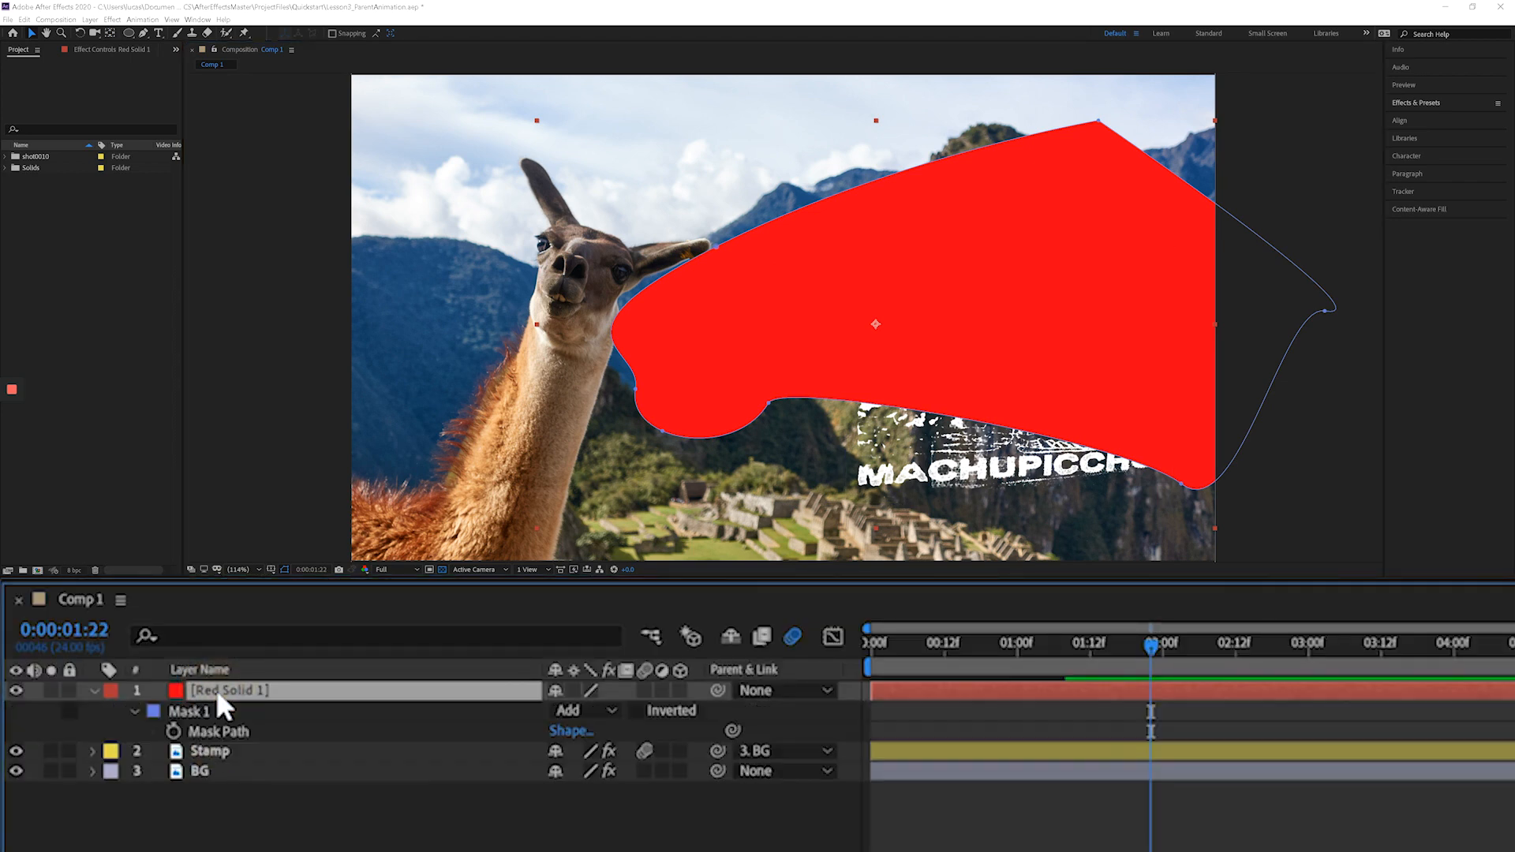
left_click(173, 730)
- At 0:00:03:15, move the whole mask left over the llama's head and deselect the layer
left_click_drag(1140, 660, 1399, 663)
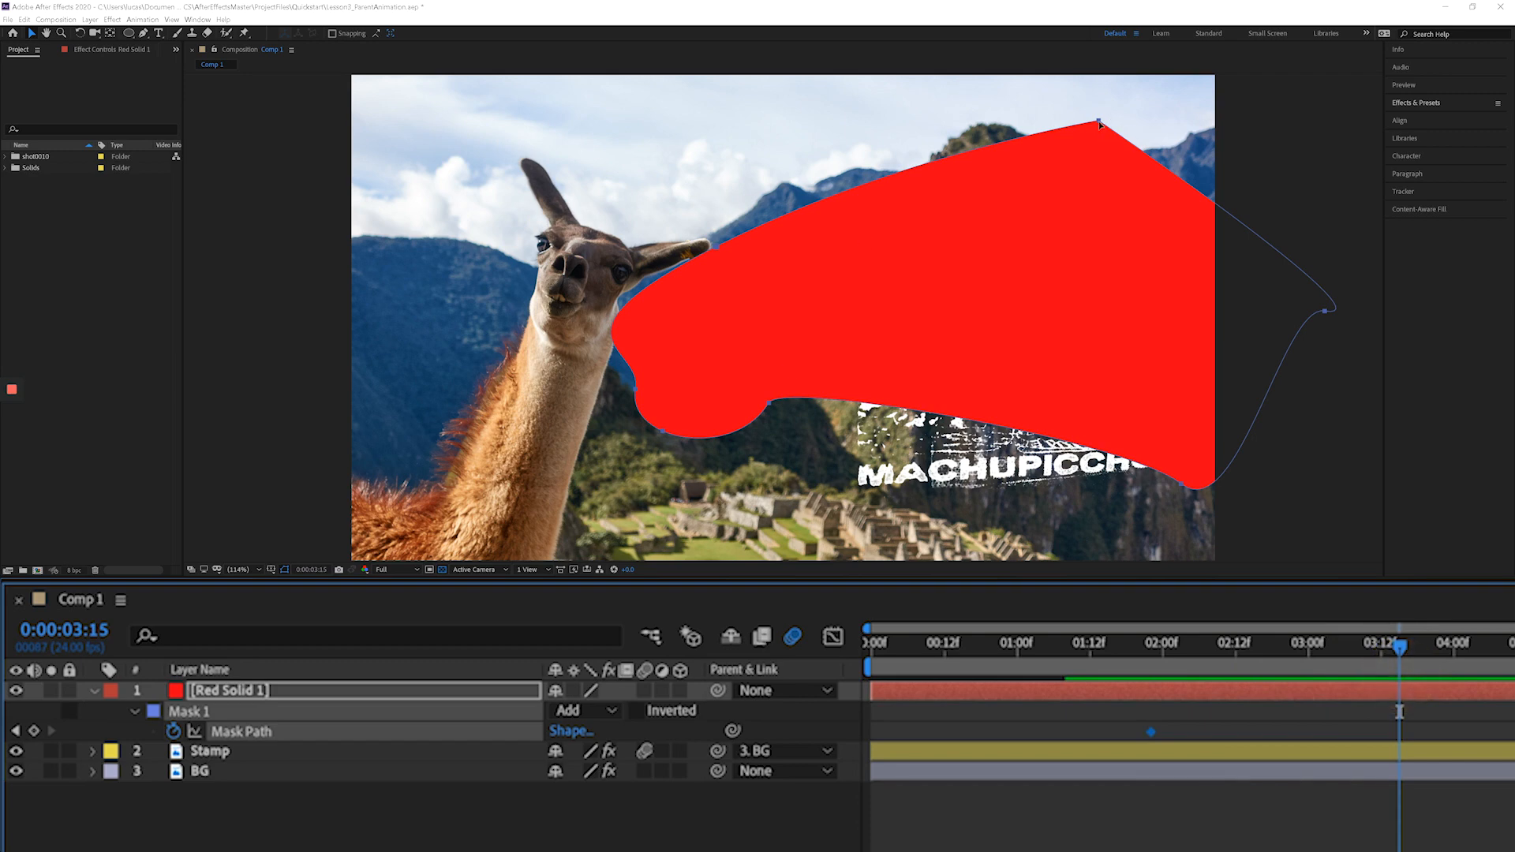
left_click_drag(1099, 124, 924, 152)
left_click(1158, 359)
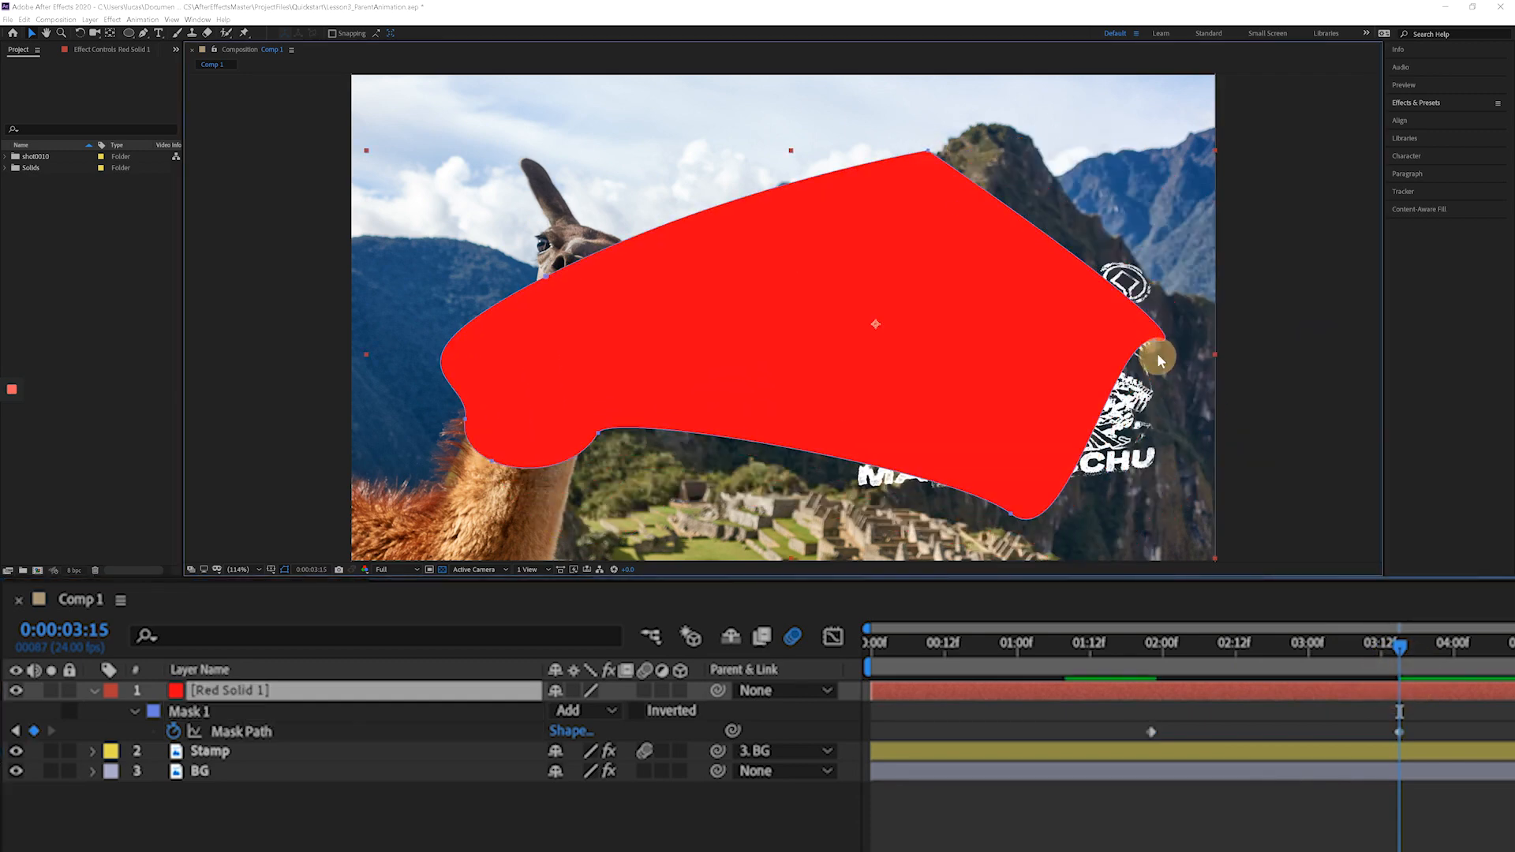
left_click(1271, 315)
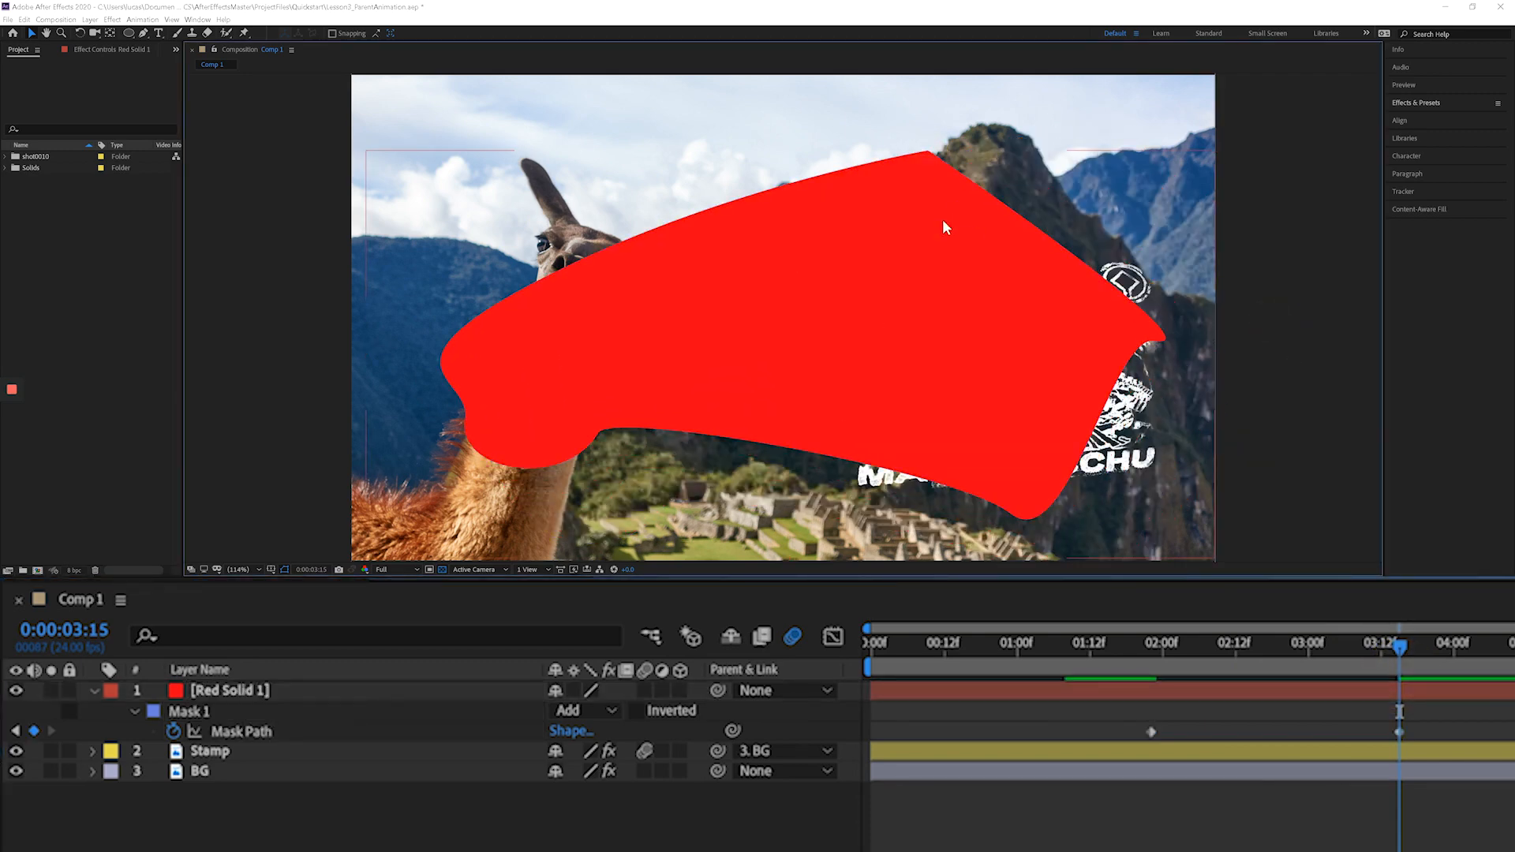
- Pull the mask's top vertex down to the stamp's upper-left edge, open and leave the mask's free transform, and deselect the layer
left_click(913, 190)
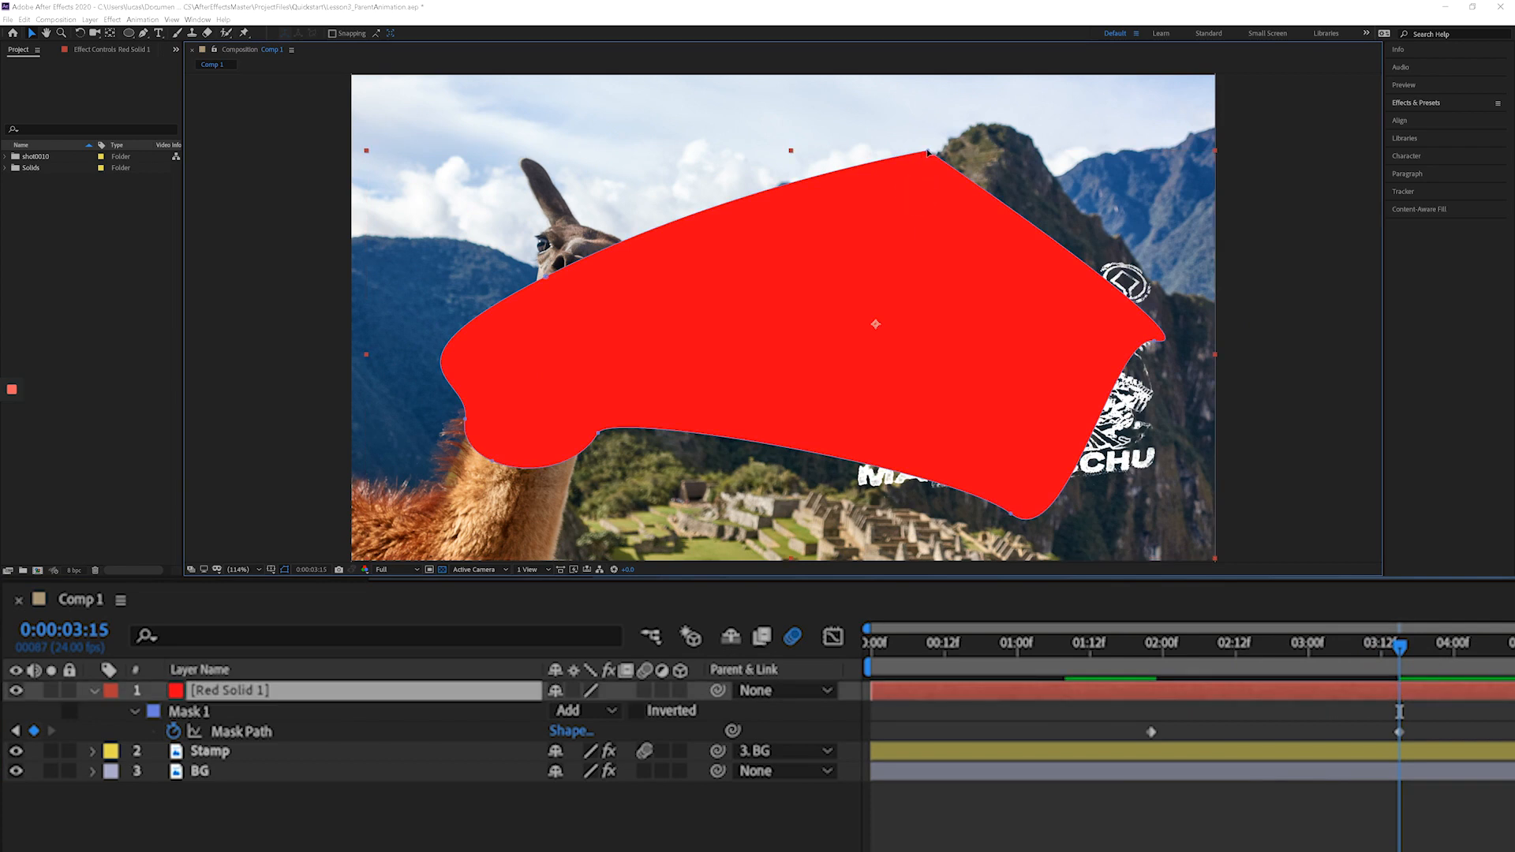
left_click_drag(928, 152, 899, 309)
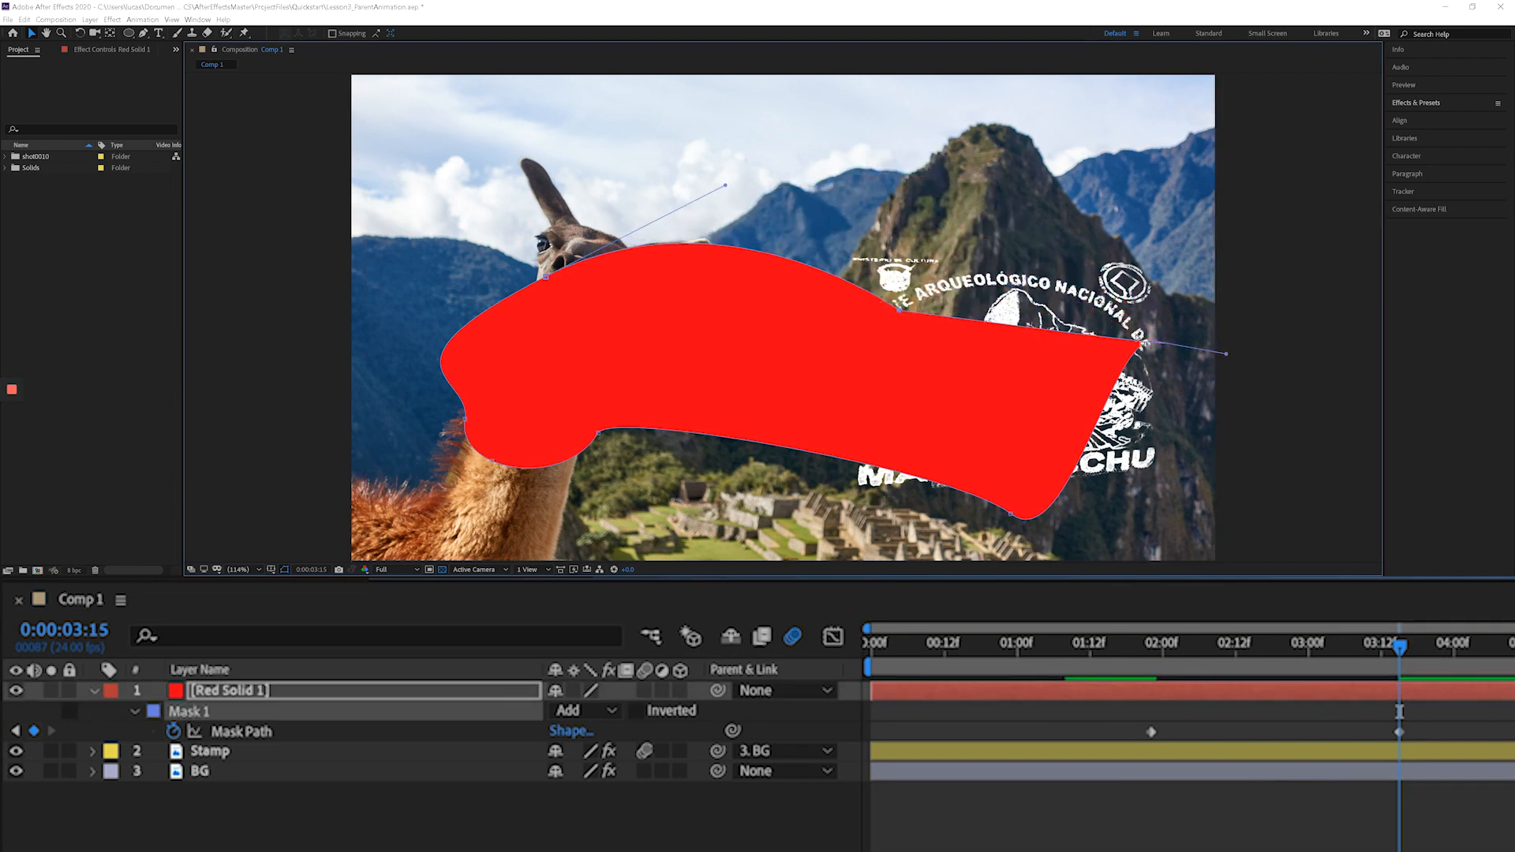
double_click(1155, 342)
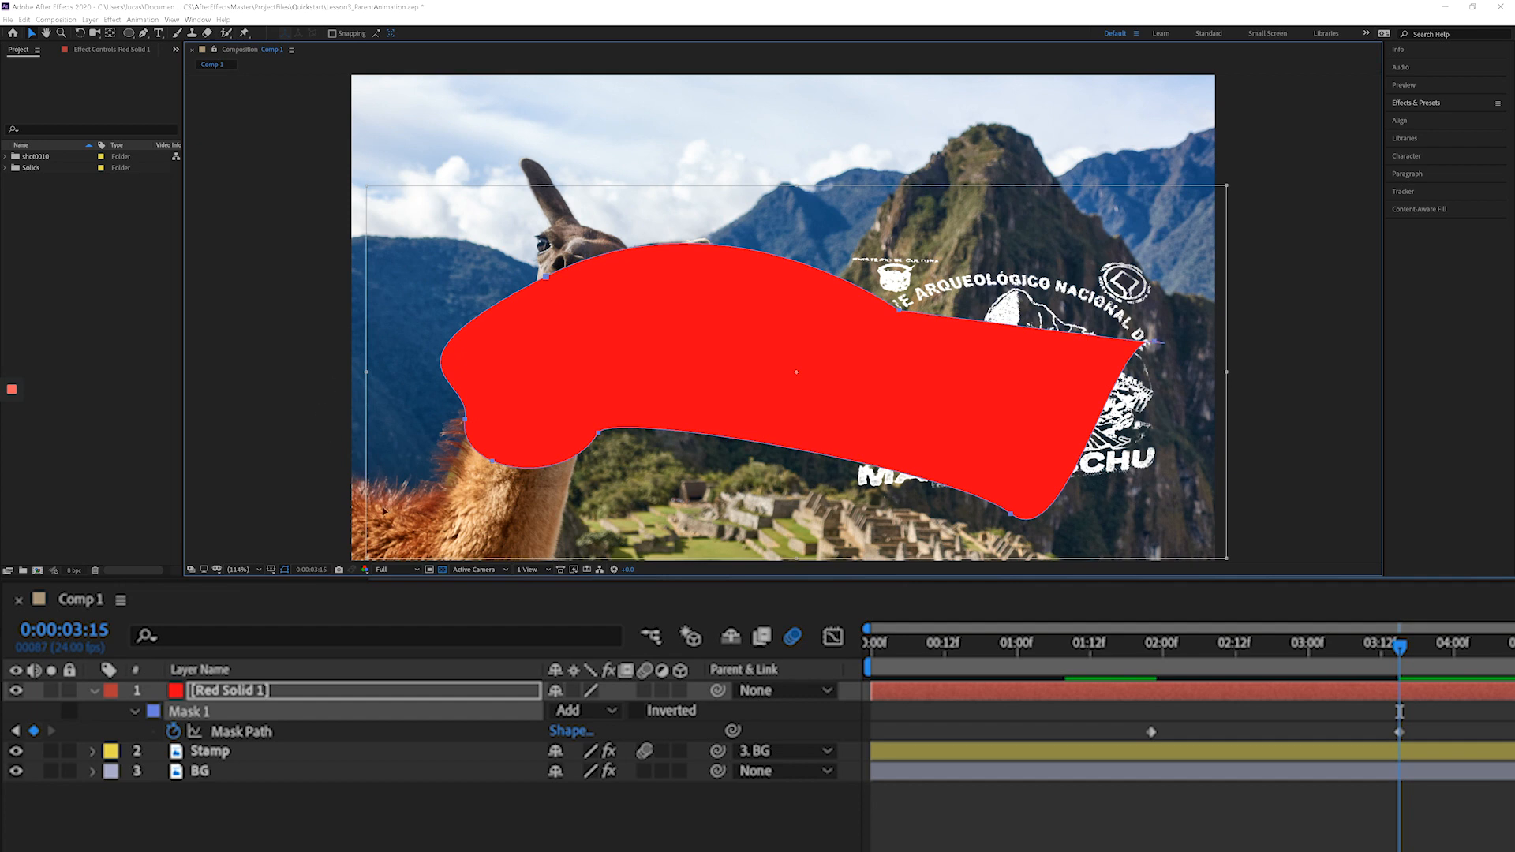
double_click(1162, 332)
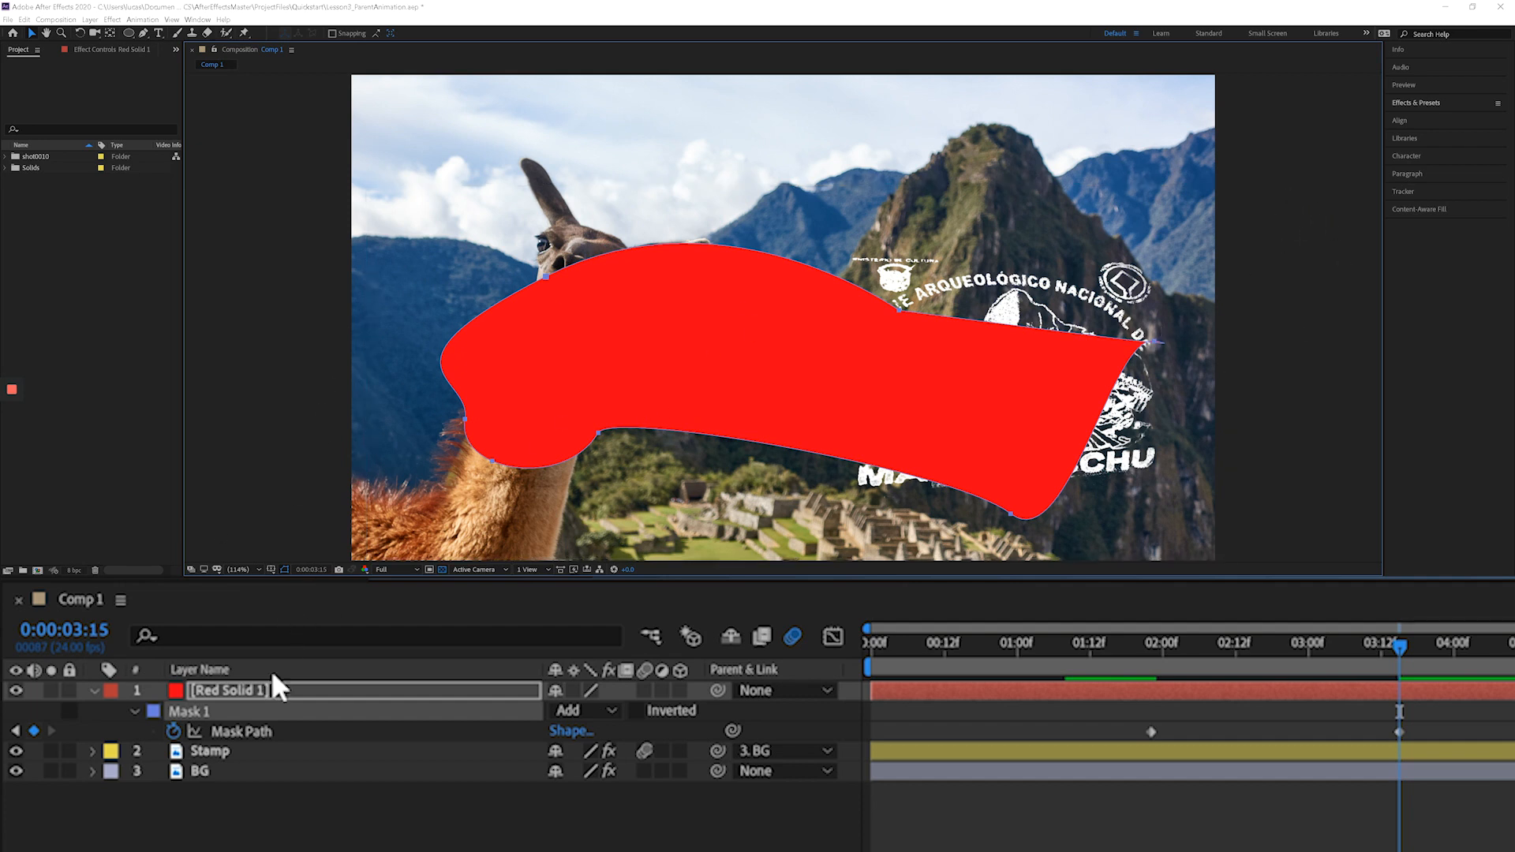
left_click(308, 828)
left_click(275, 417)
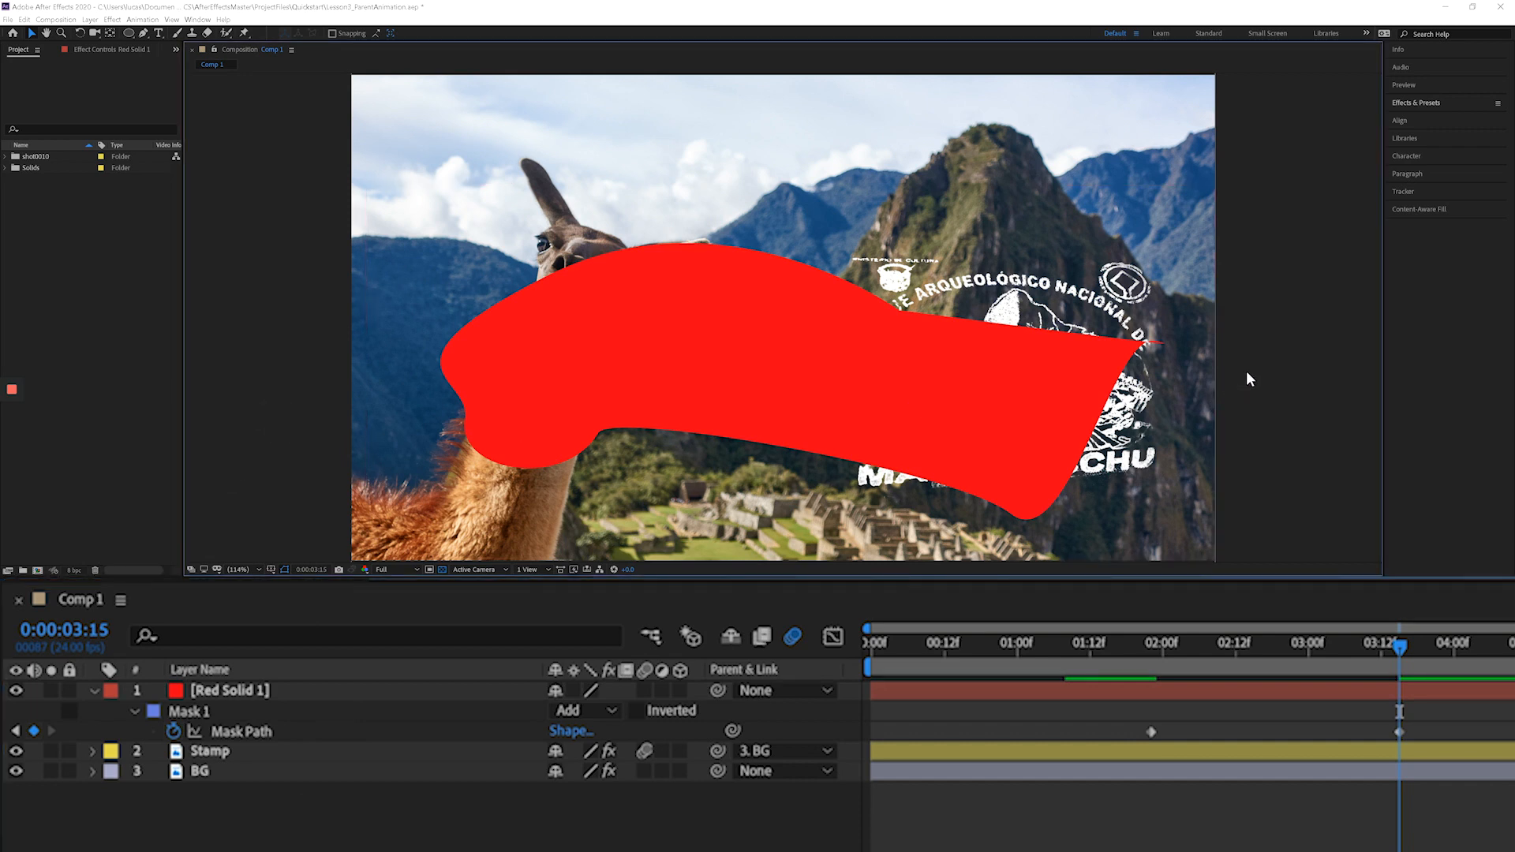
- Reshape the mask's left and upper vertices: one beyond the frame's left edge, one above the llama's ear, one beside the mountain peak
left_click(218, 694)
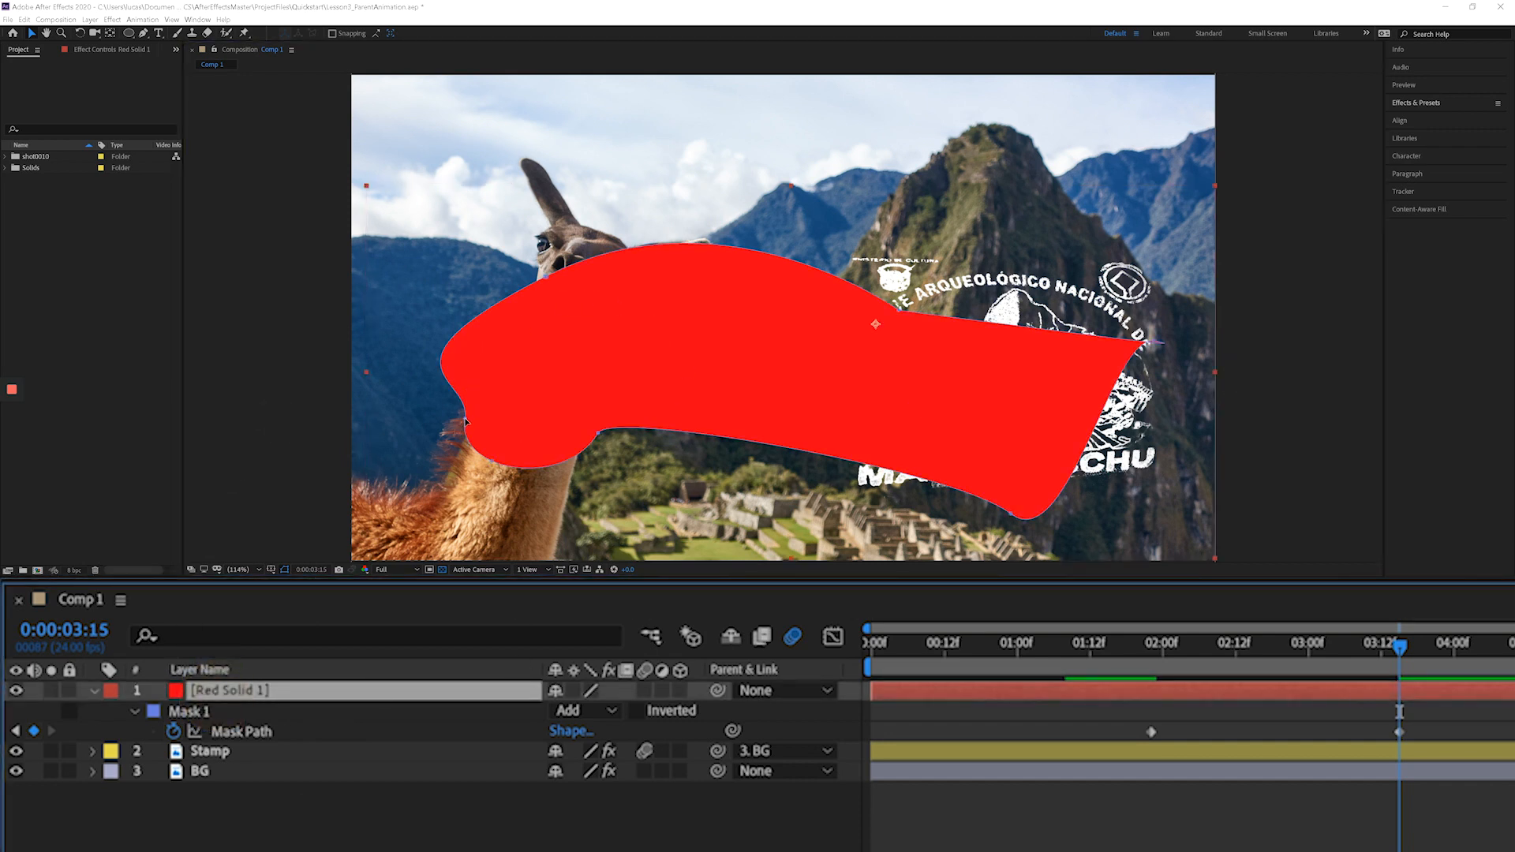
left_click_drag(466, 422, 291, 348)
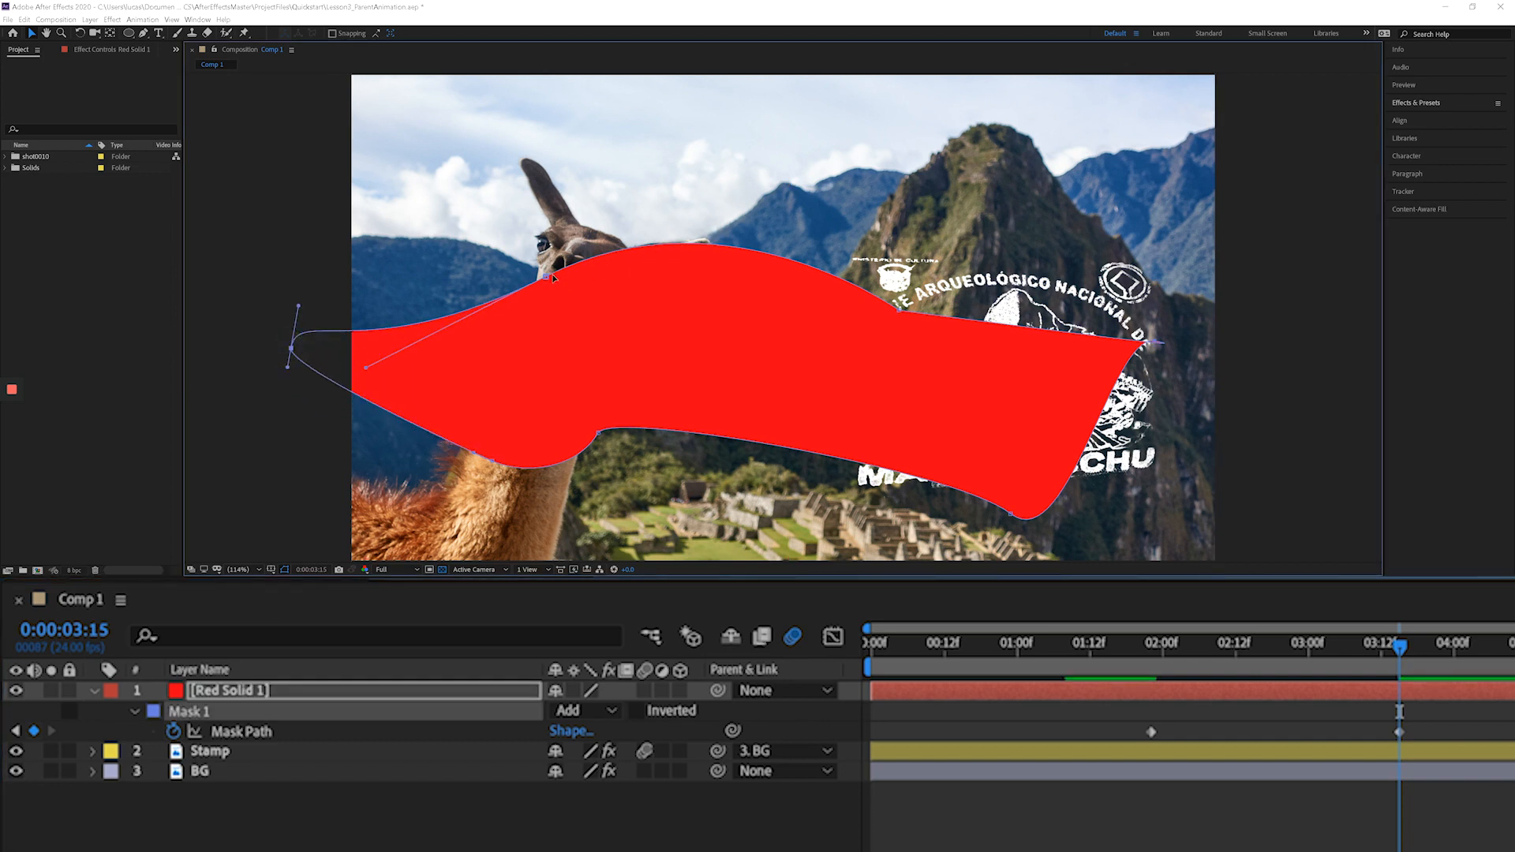
left_click_drag(553, 278, 600, 128)
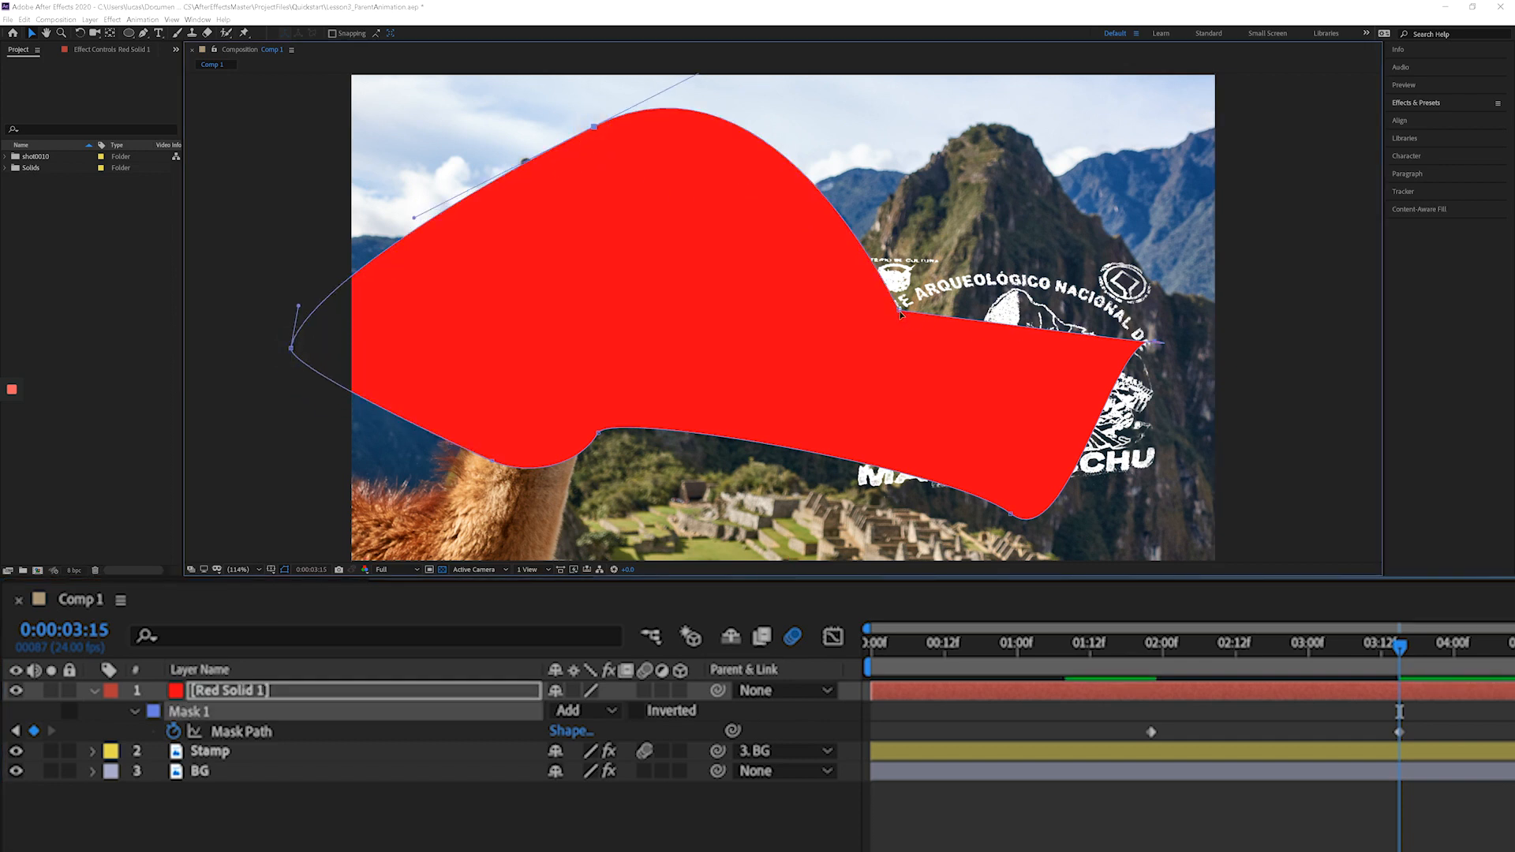
left_click_drag(901, 314, 893, 379)
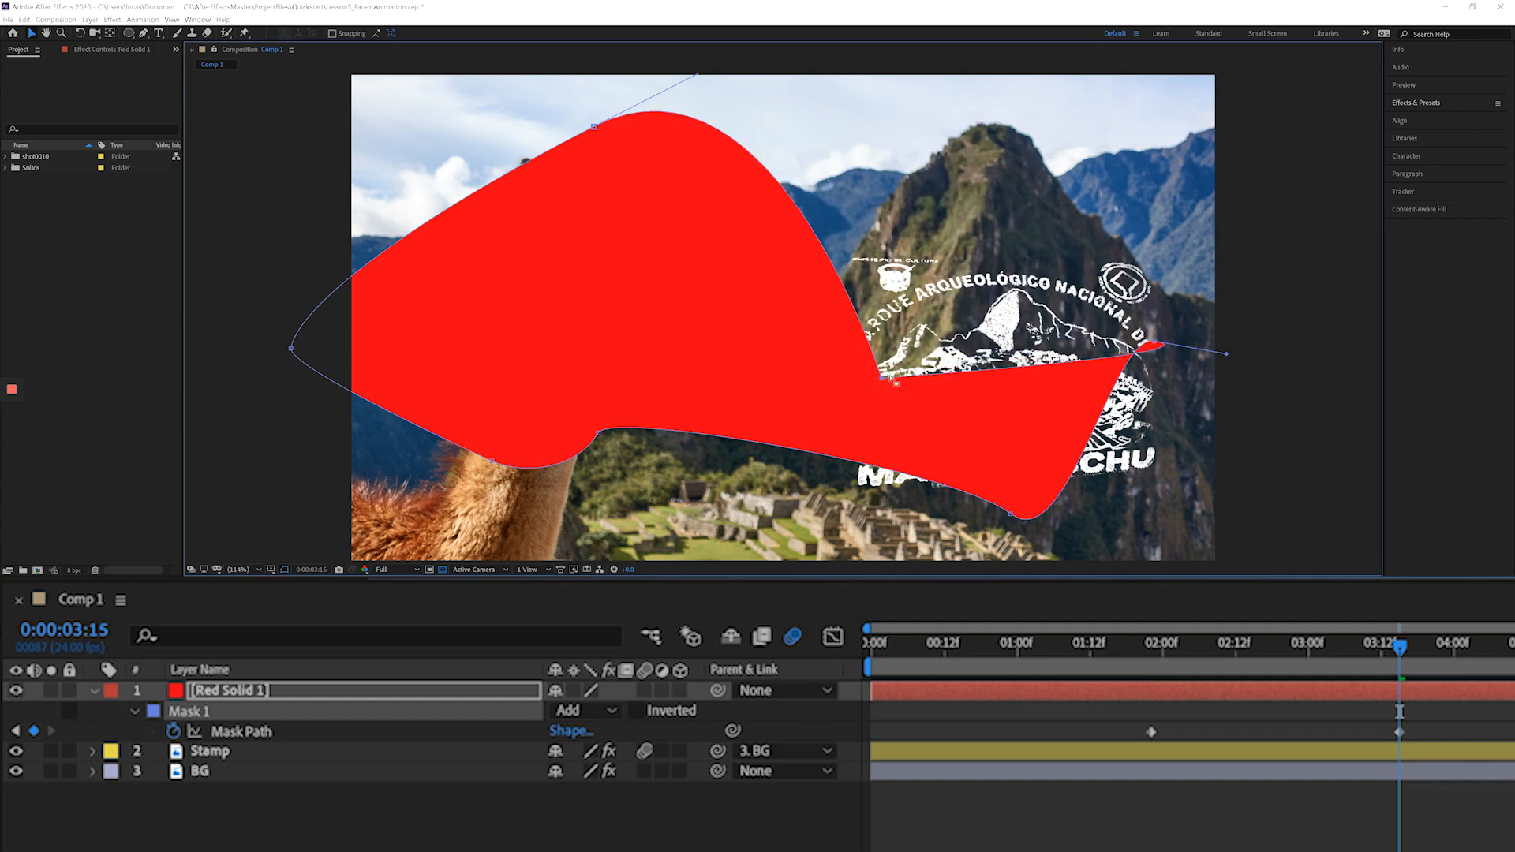
left_click_drag(596, 127, 710, 274)
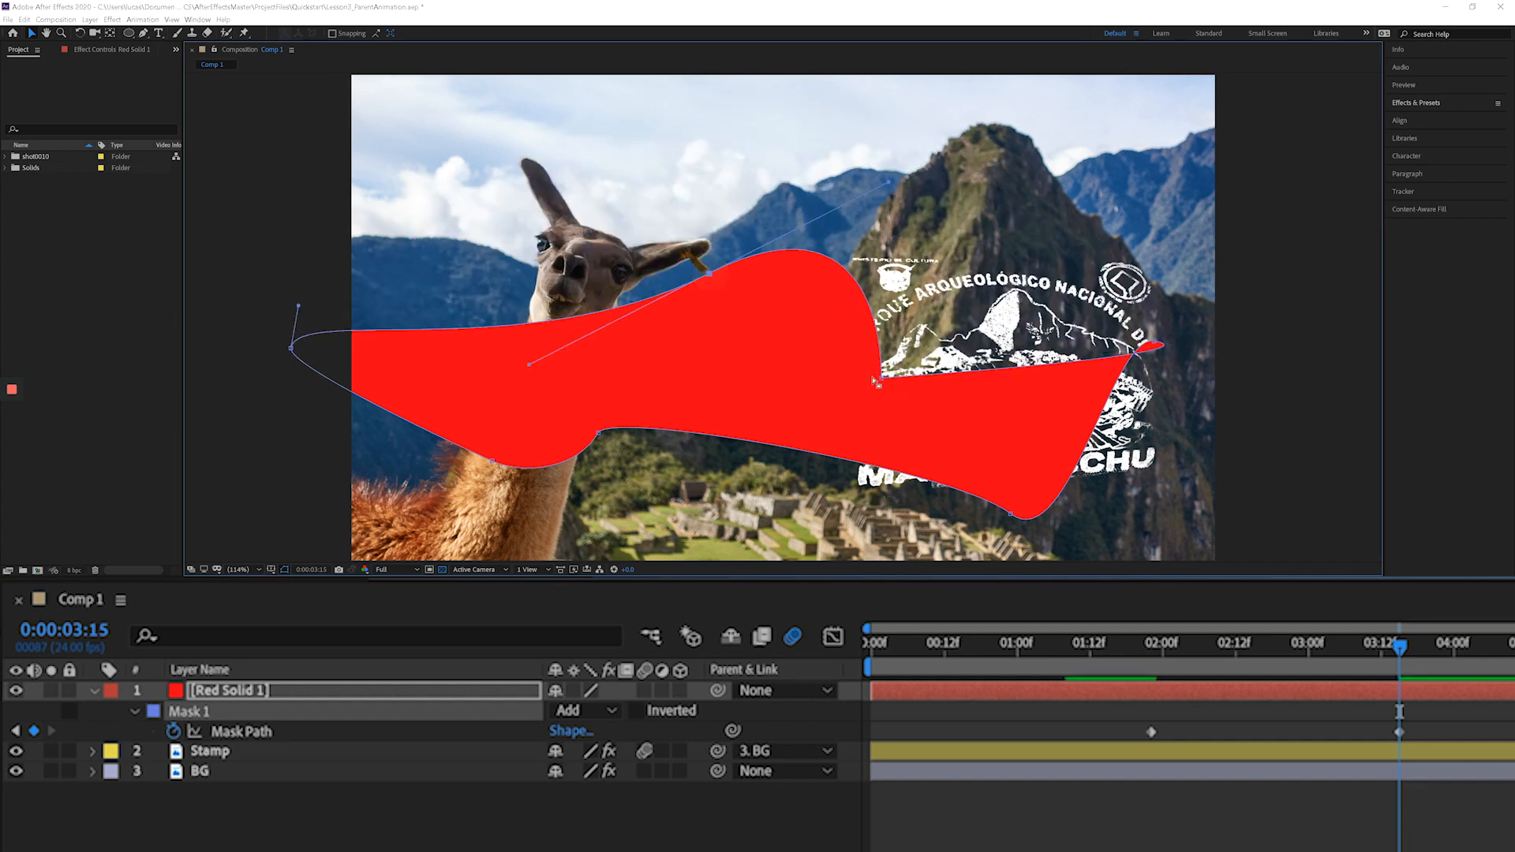
left_click_drag(882, 379, 1048, 143)
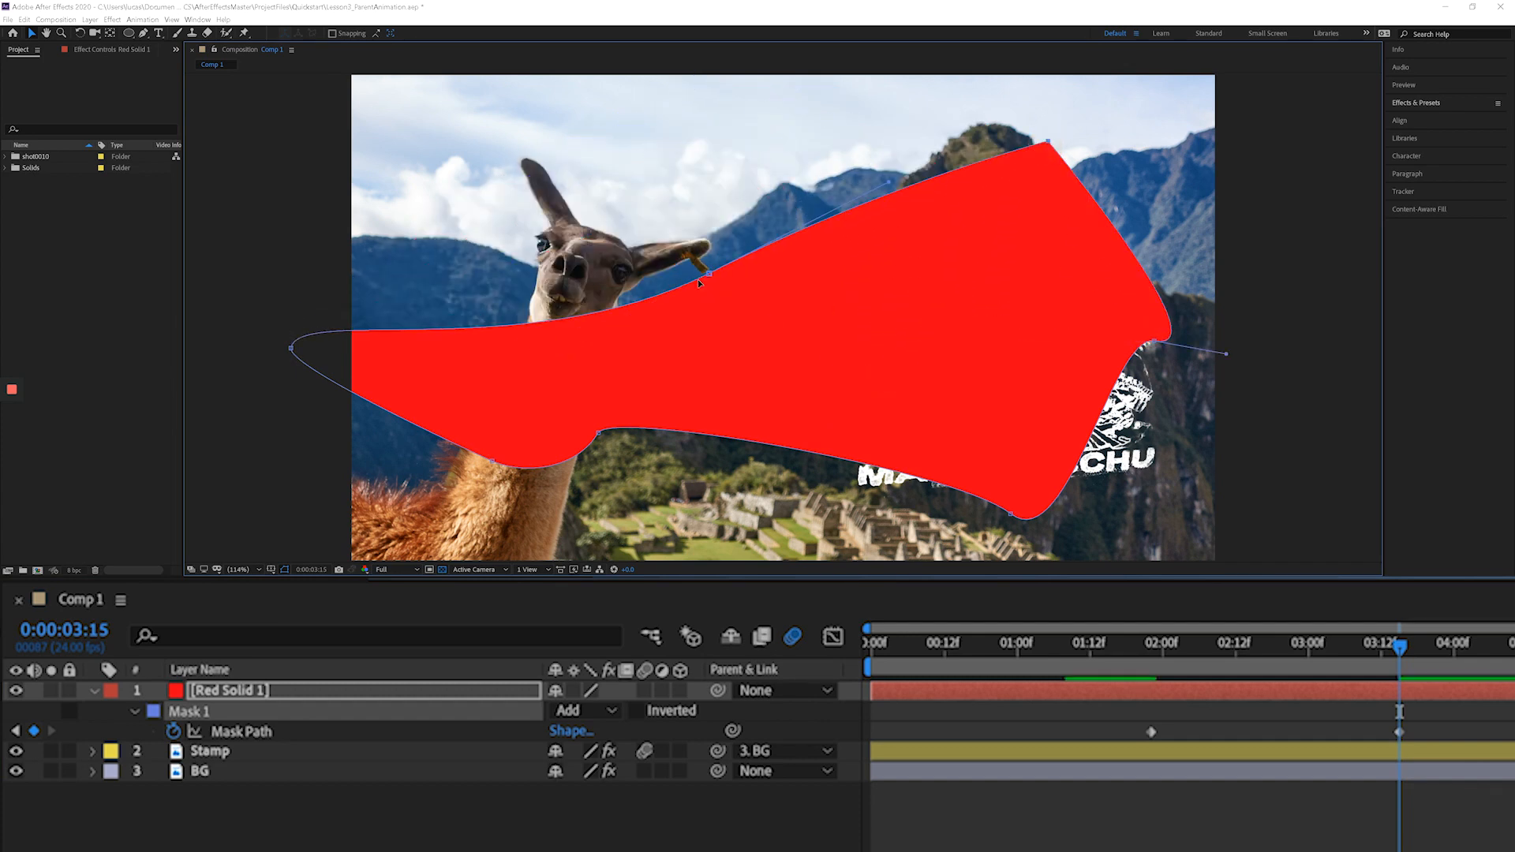
left_click_drag(710, 274, 602, 160)
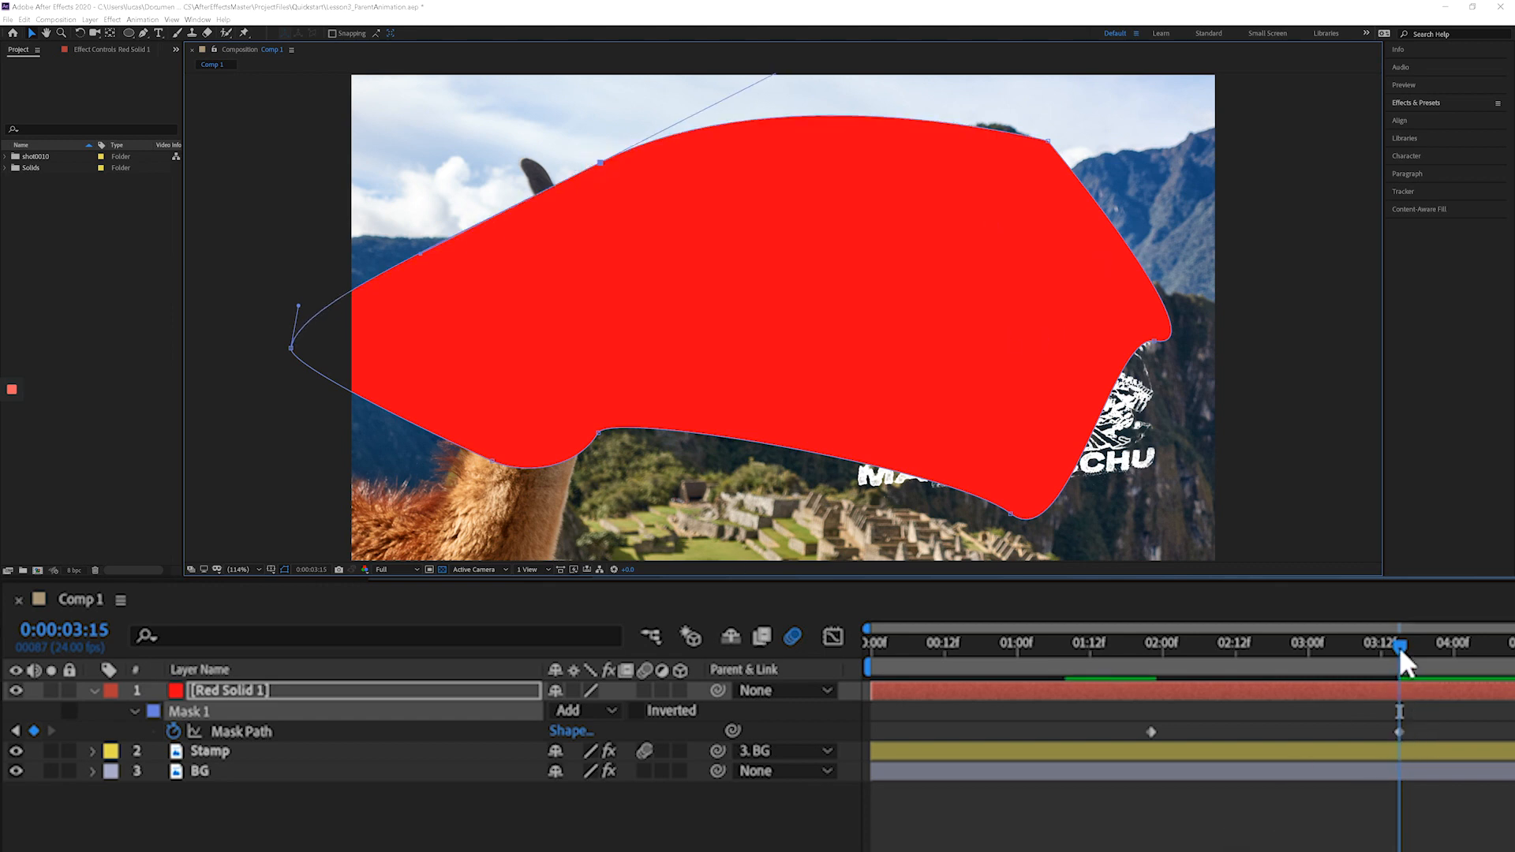
- Move the mask's two right-hand vertices left, clear of the stamp, towards the middle of the frame
mouse_move(1400, 645)
left_mouse_down()
mouse_move(1084, 655)
mouse_move(1401, 642)
left_mouse_up()
left_click_drag(1155, 344, 775, 289)
left_click(1010, 515)
left_click_drag(1010, 515, 672, 438)
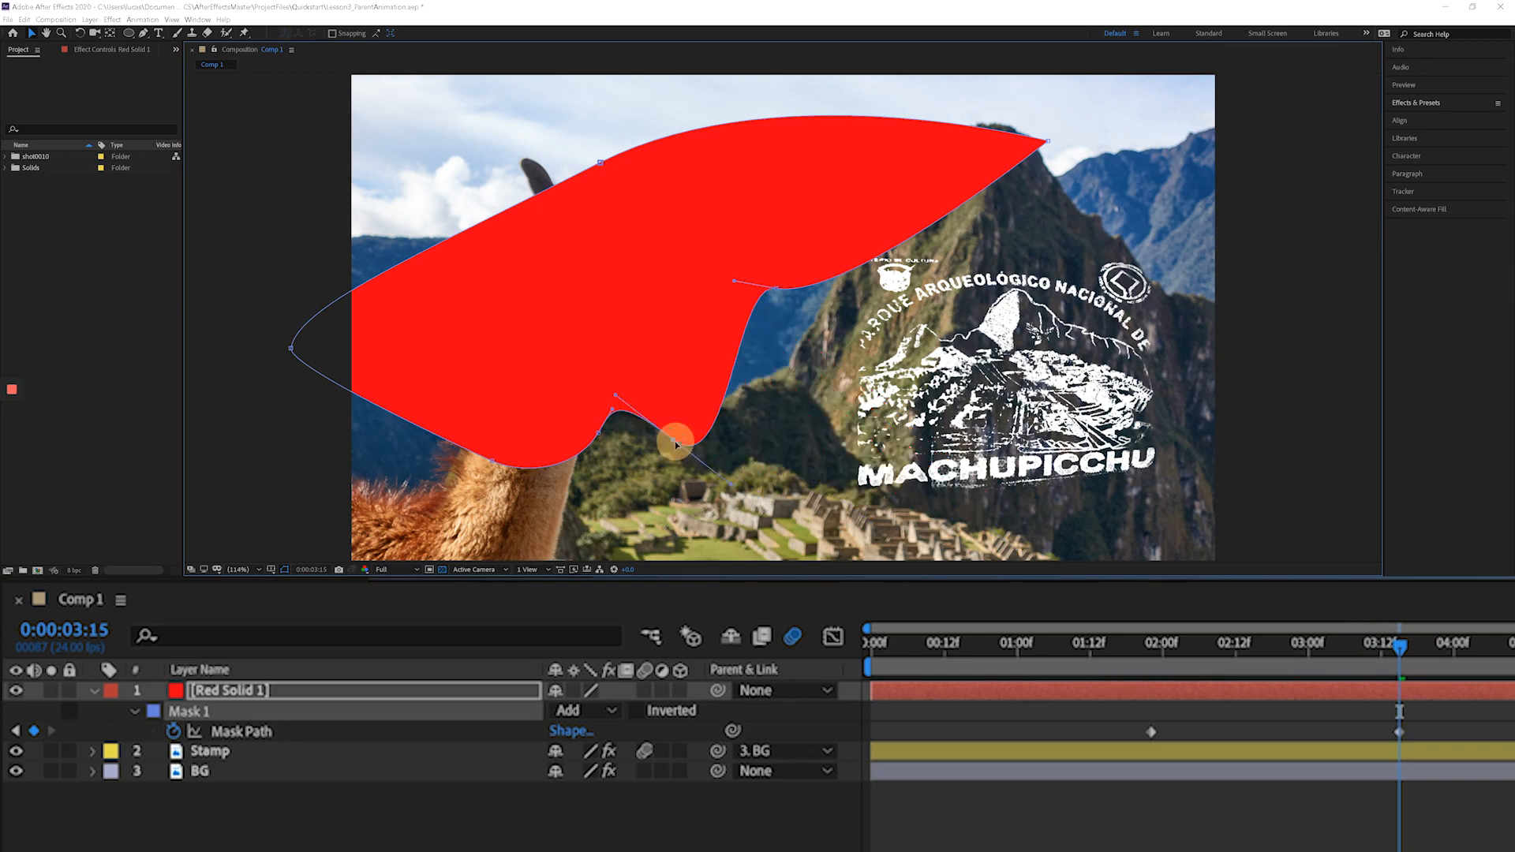
- Scrub back to the Mask Path keyframe at 0:00:01:22 and delete Mask 1 from the red solid
left_click(1331, 646)
left_click_drag(1313, 651, 1149, 732)
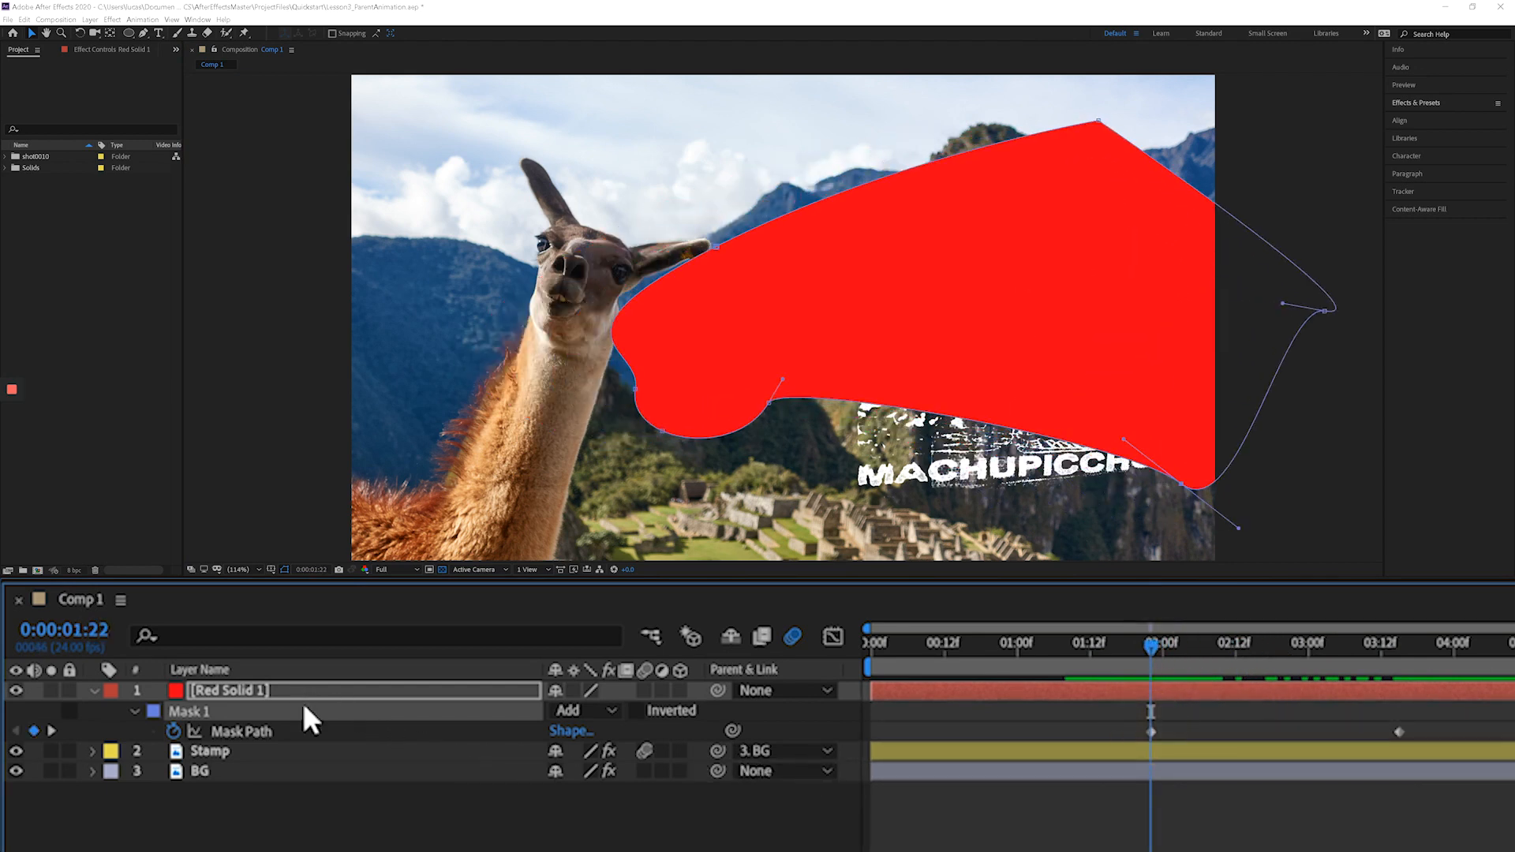
left_click(248, 688)
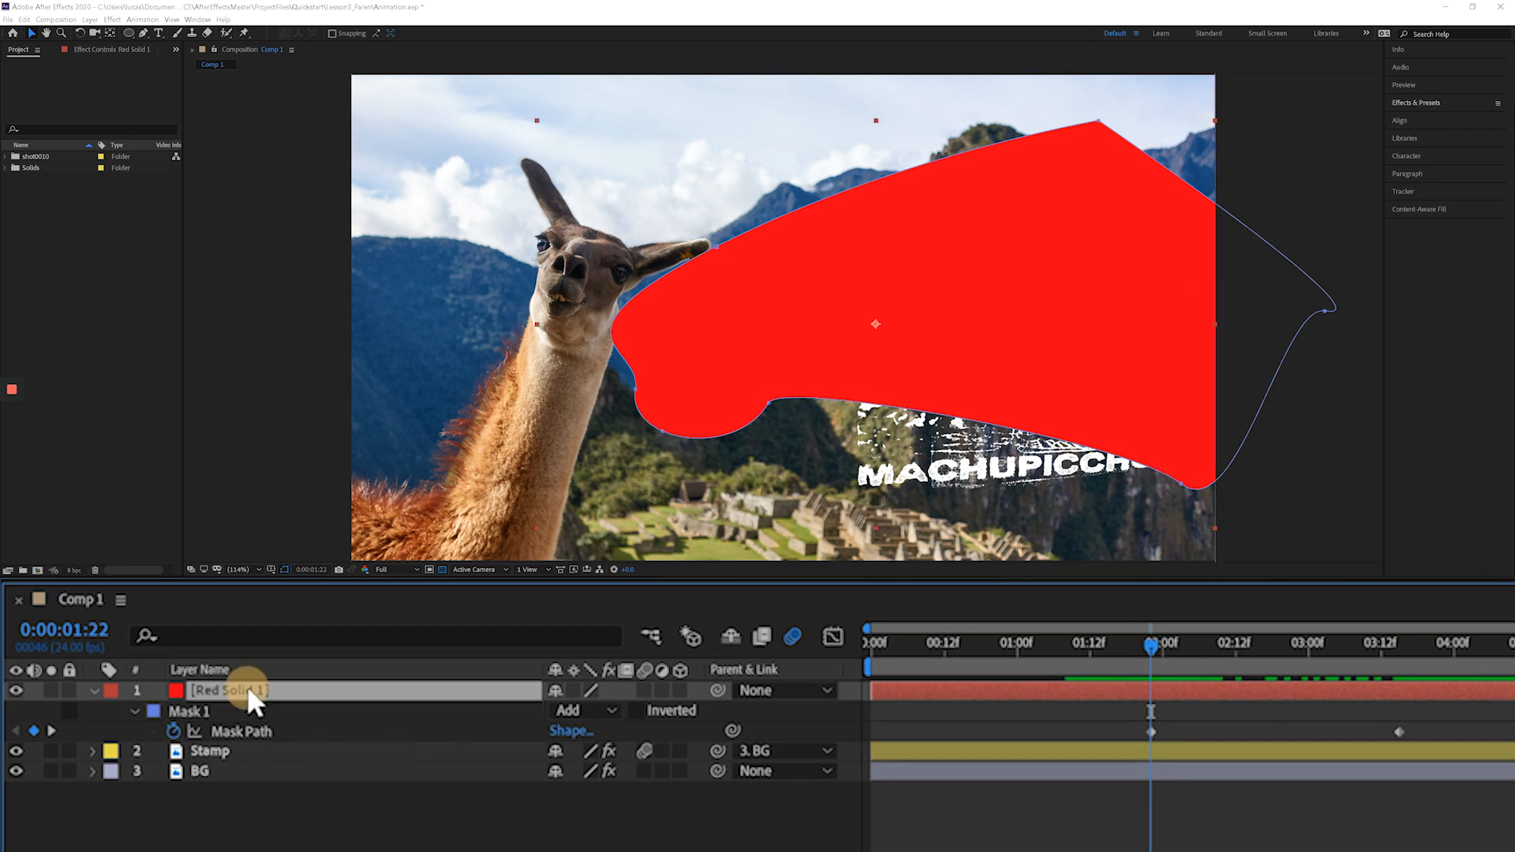
left_click(186, 712)
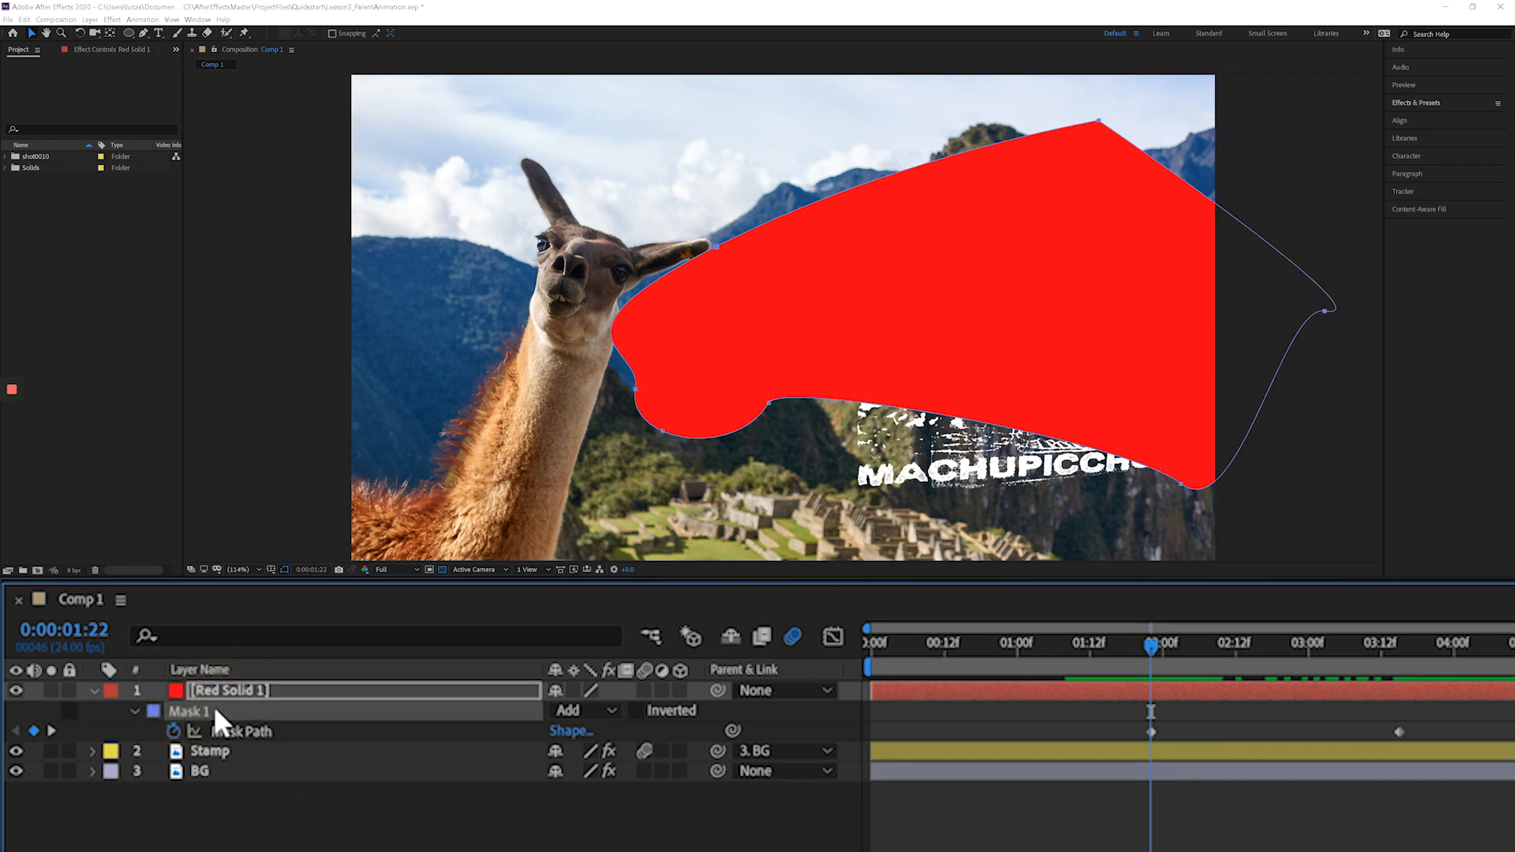
key("Delete")
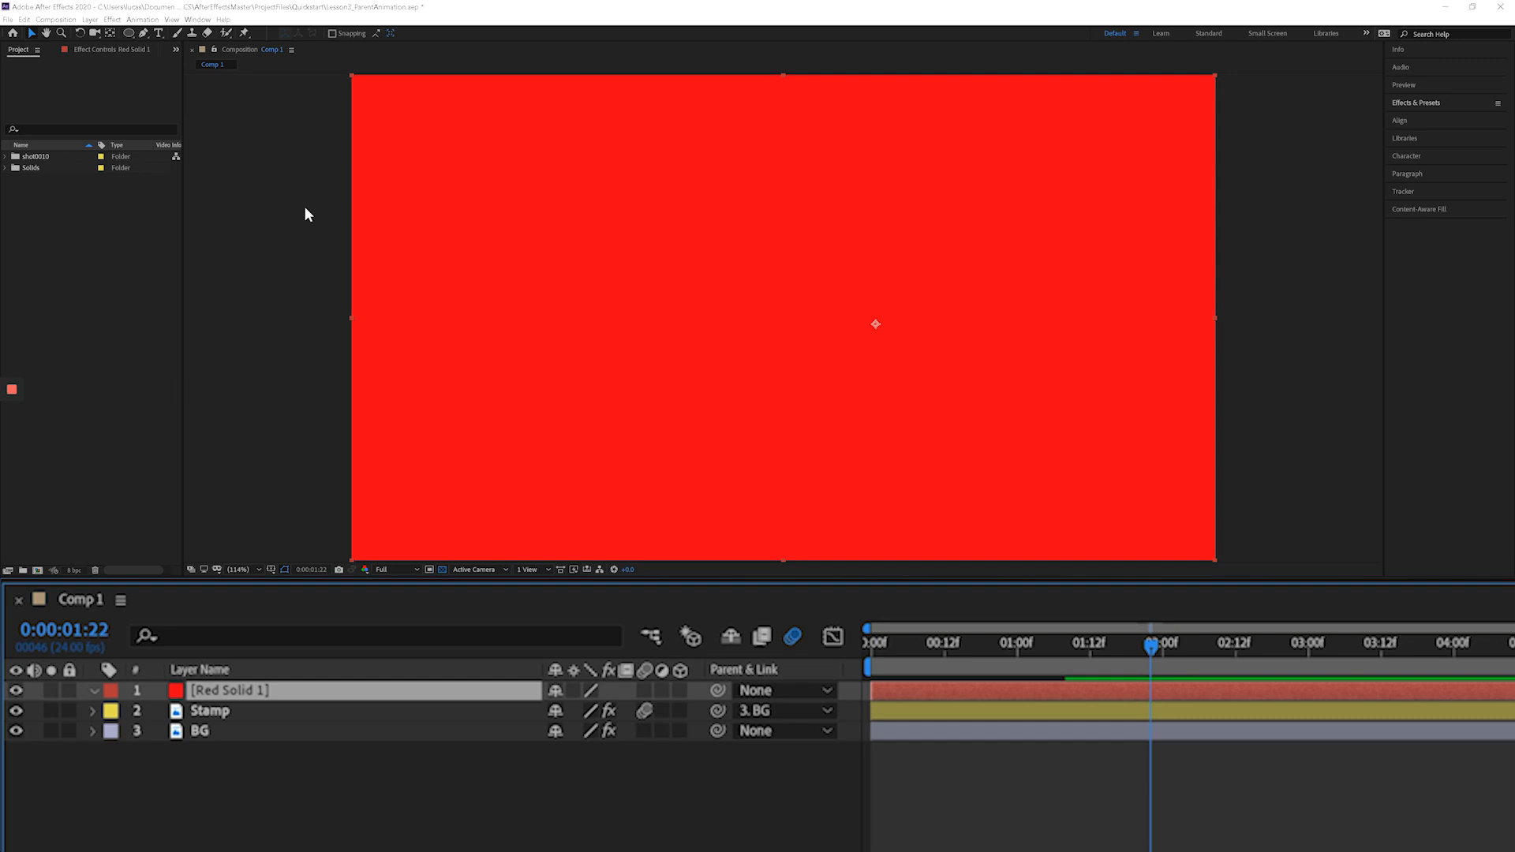
- Draw a circular mask over the llama's head on the red solid with the Ellipse tool
left_click(127, 34)
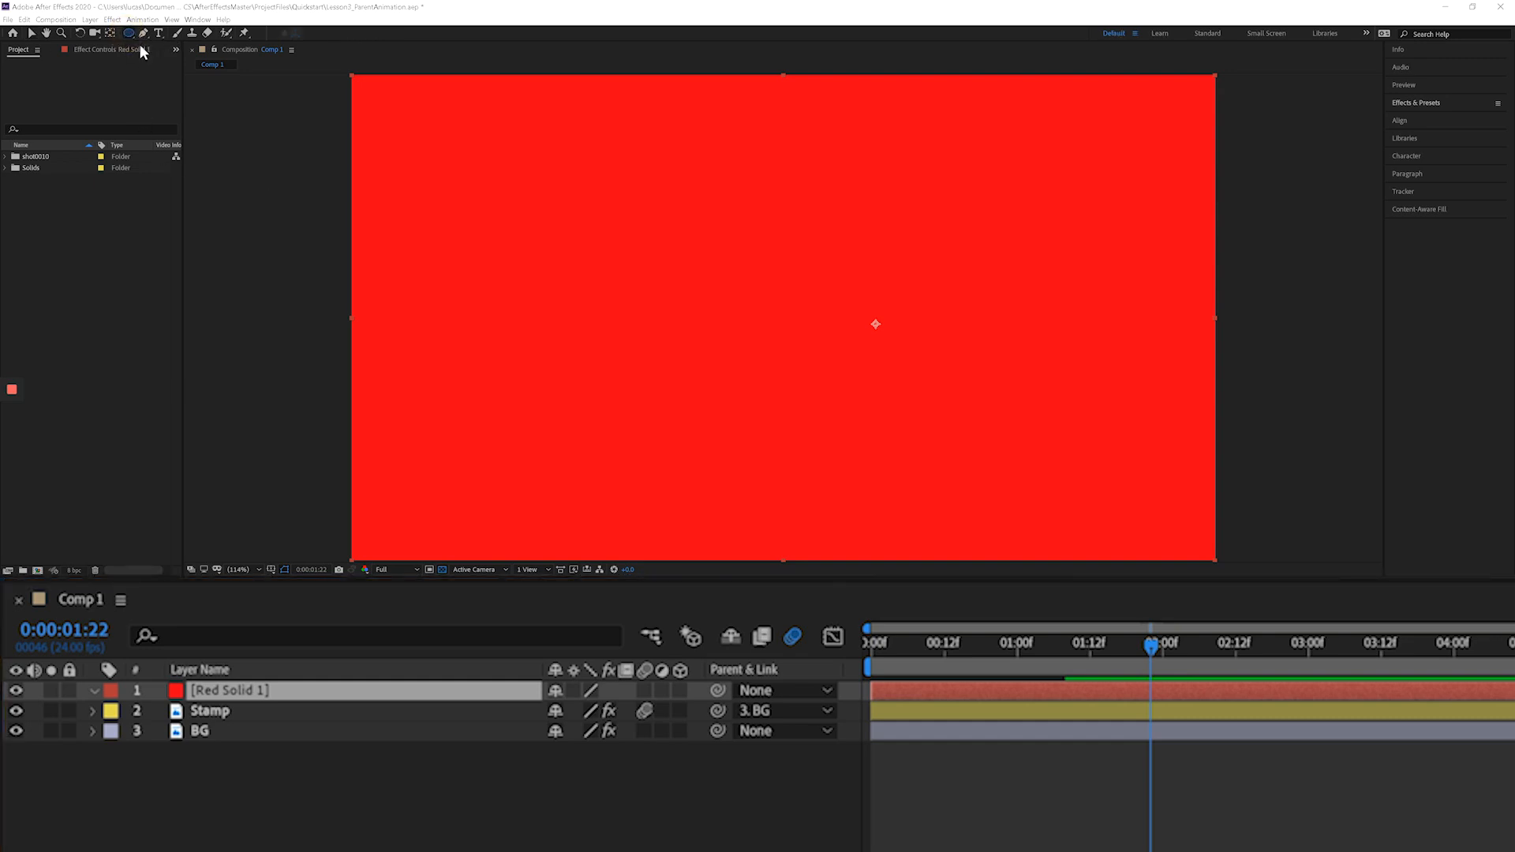
left_click_drag(499, 211, 706, 421)
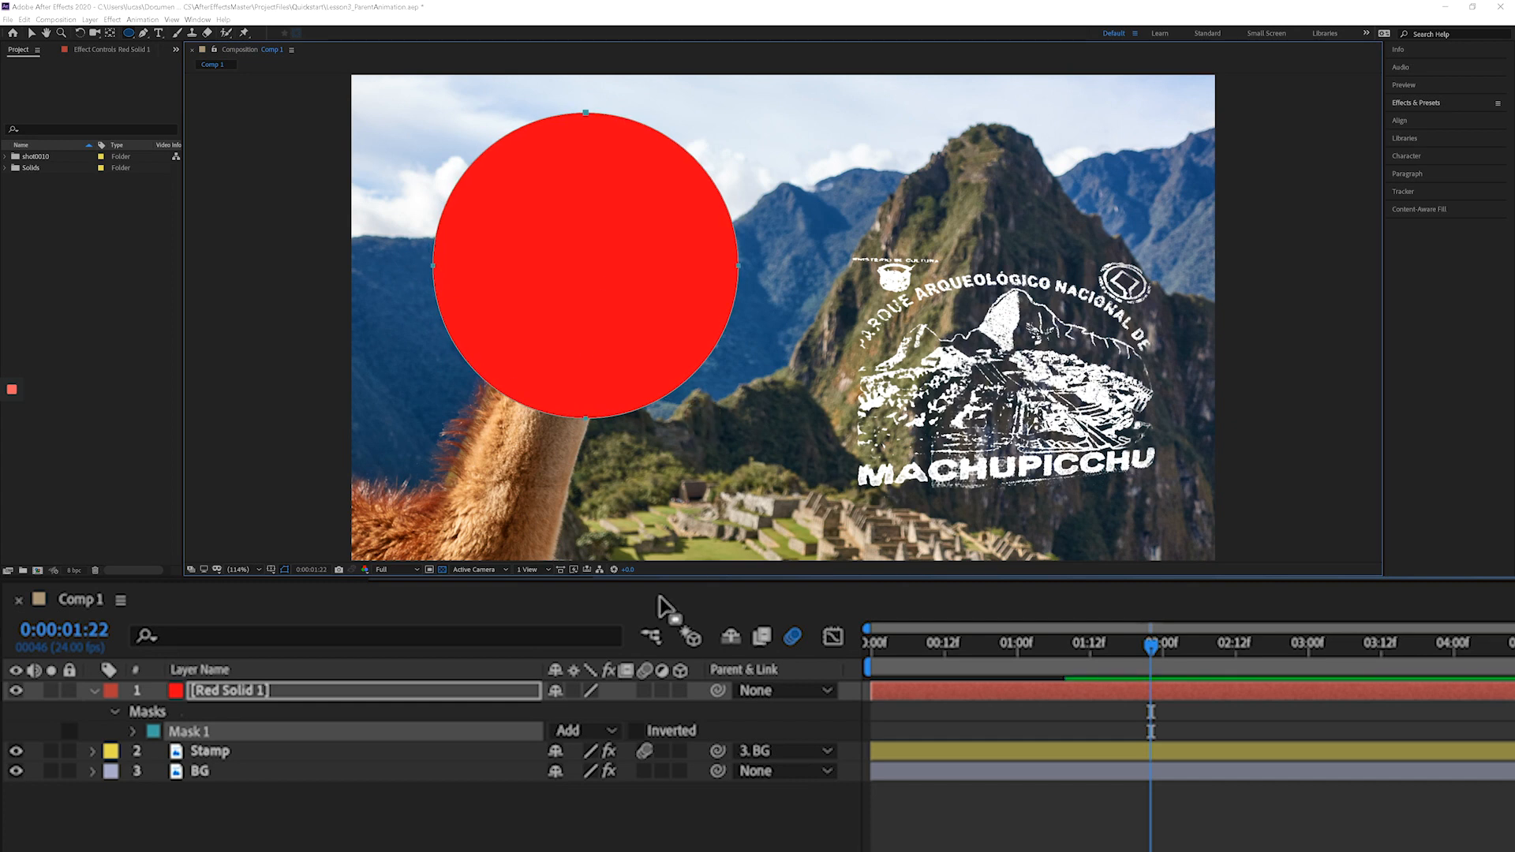
- Reveal the red solid's mask properties and set Mask 1's mode to Subtract
left_click(225, 688)
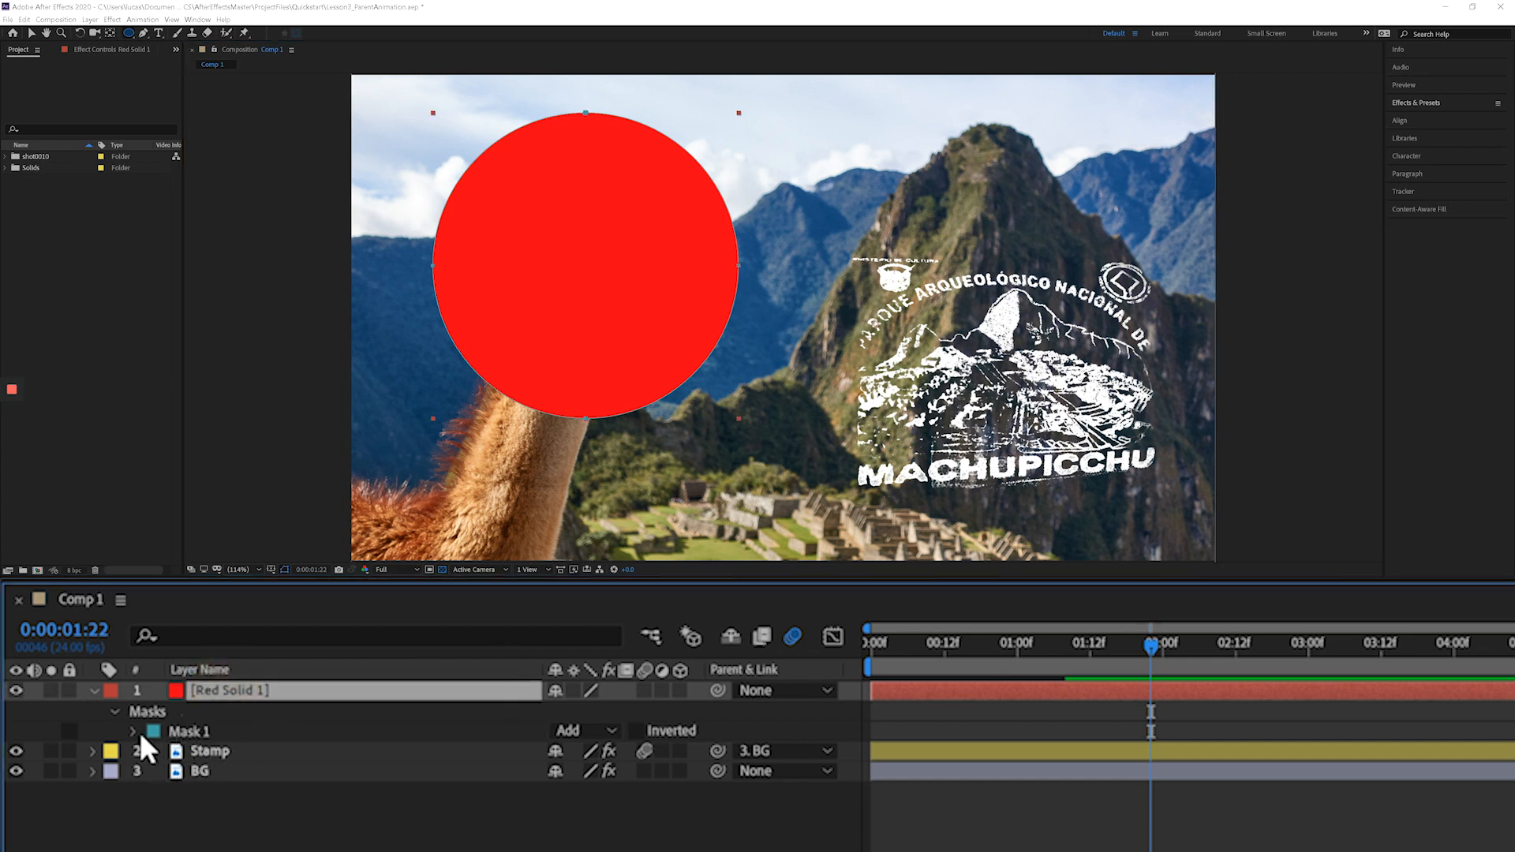
key("m")
key("m")
key("m")
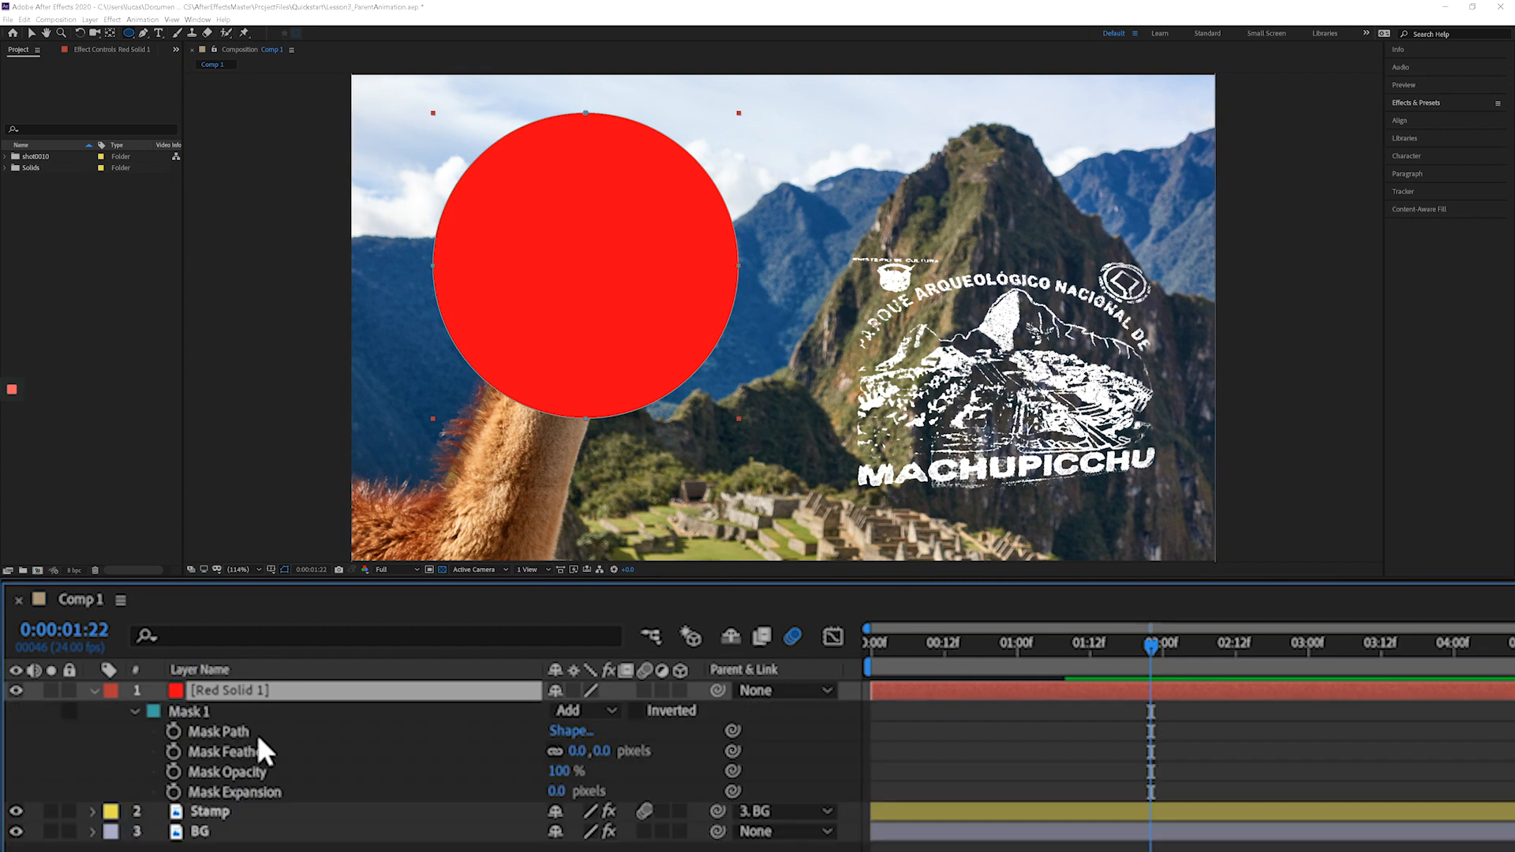
key("m")
key("m")
left_click(586, 710)
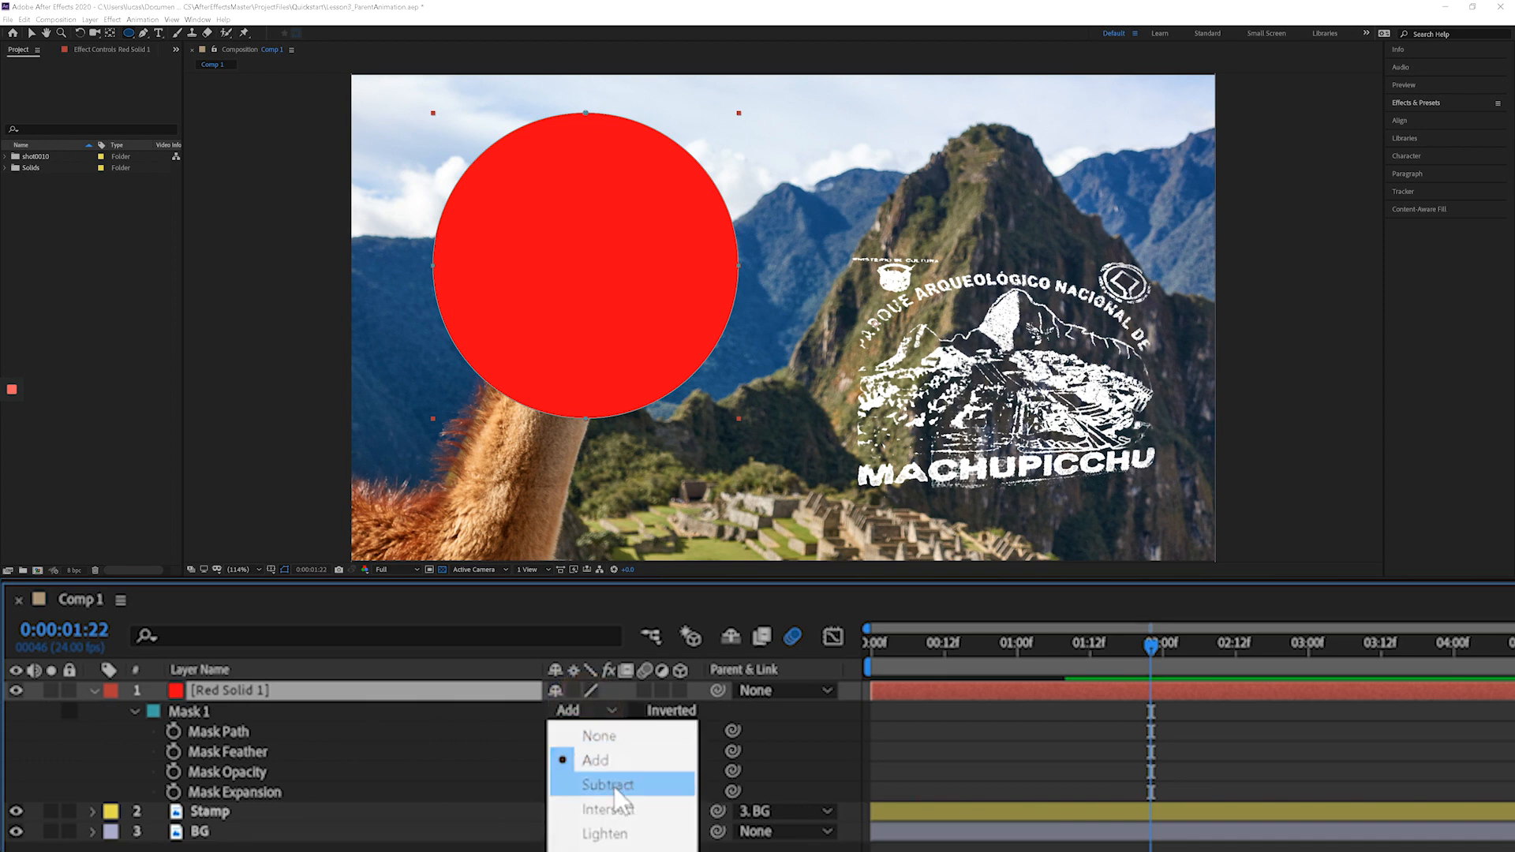
left_click(613, 786)
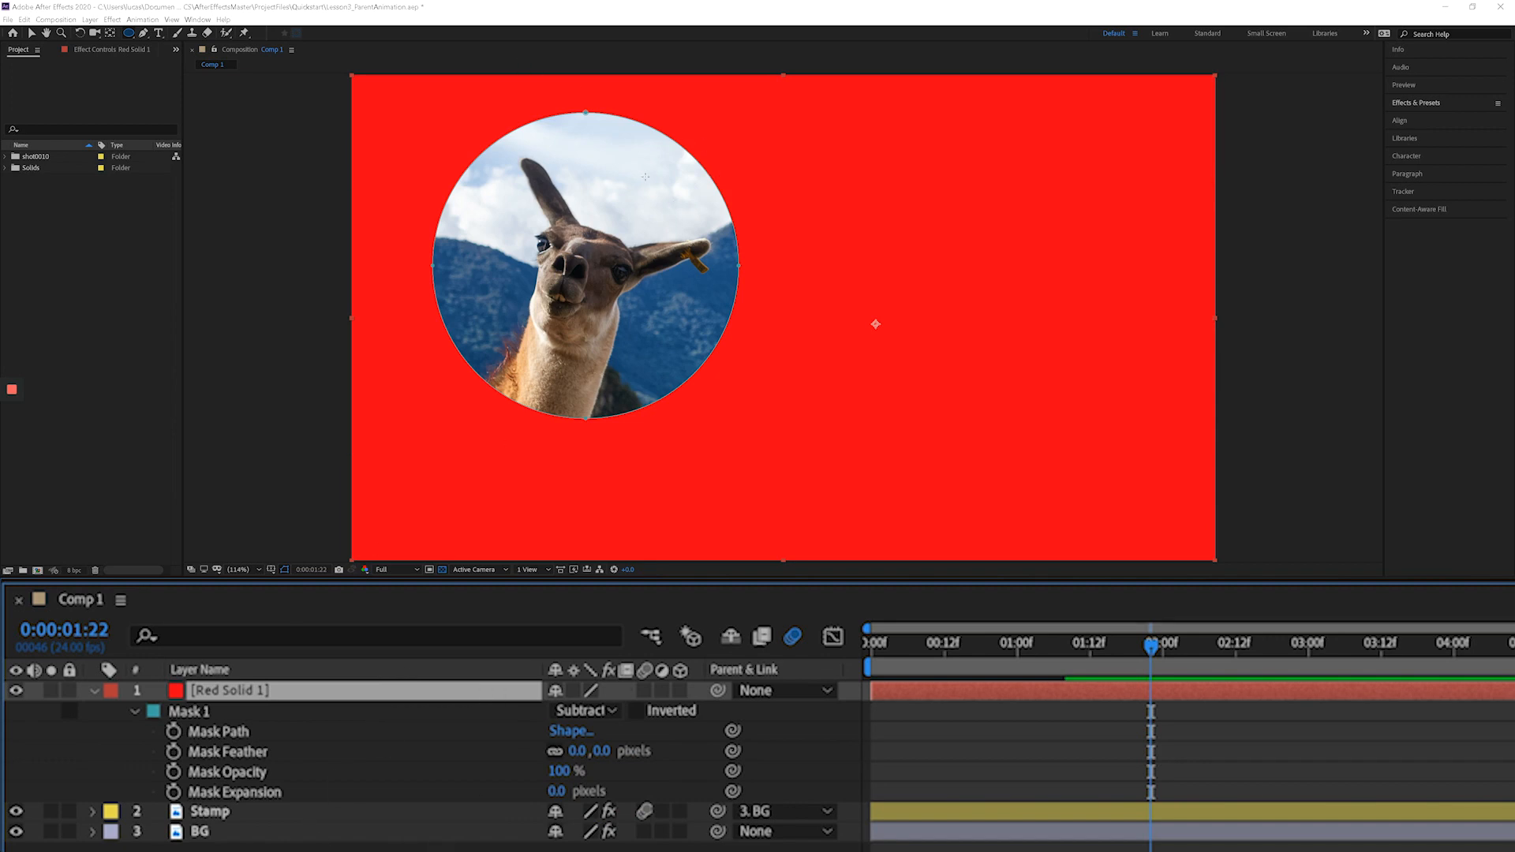
- Move the whole circular mask slightly down and right around the llama's head, and deselect the layer
key("v")
double_click(585, 111)
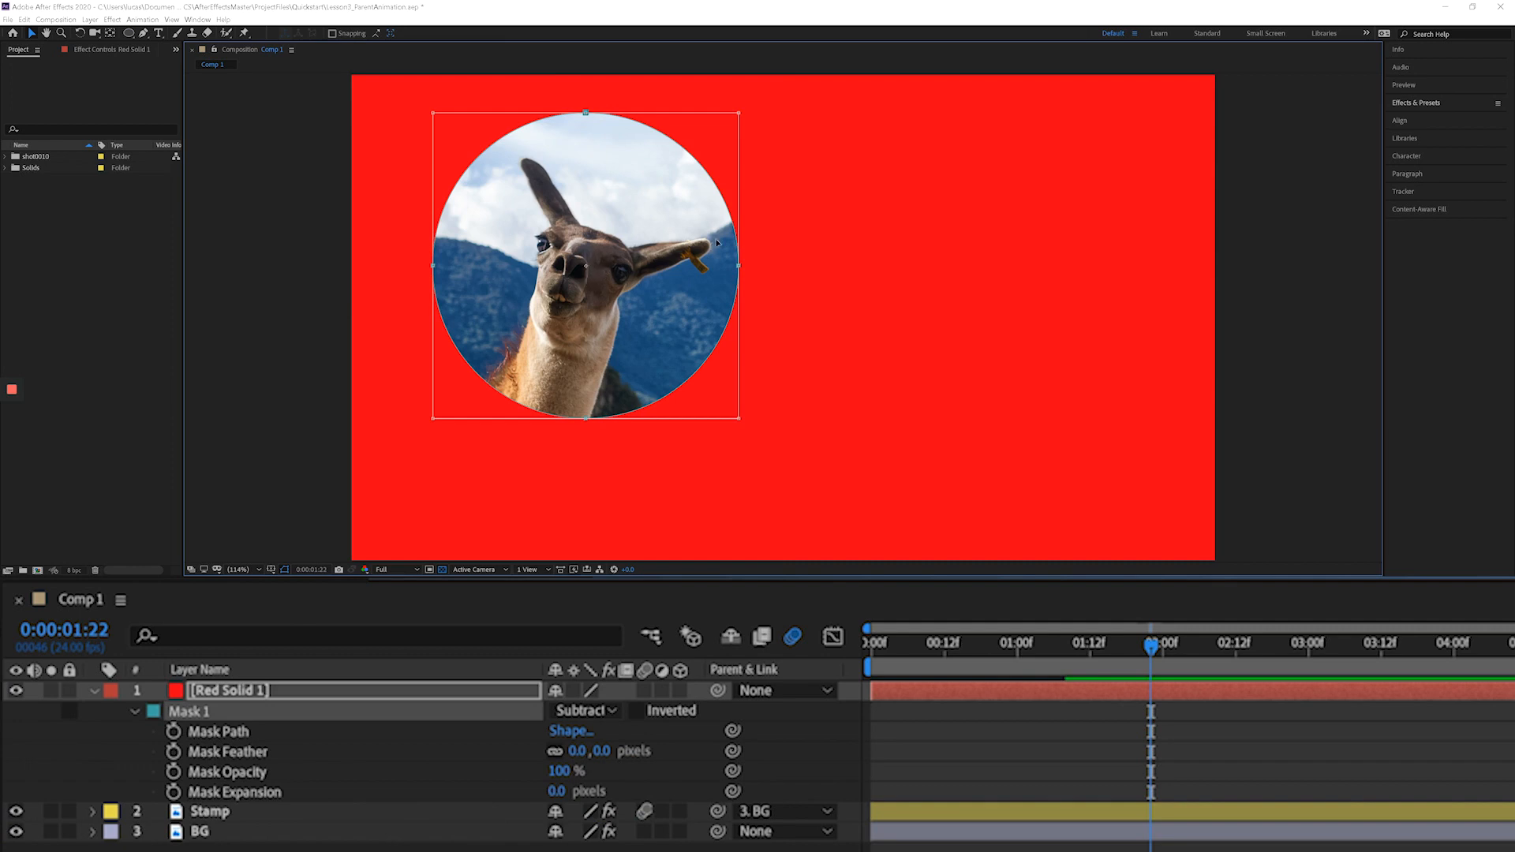
mouse_move(602, 269)
left_mouse_down()
mouse_move(618, 256)
mouse_move(593, 254)
mouse_move(604, 276)
left_mouse_up()
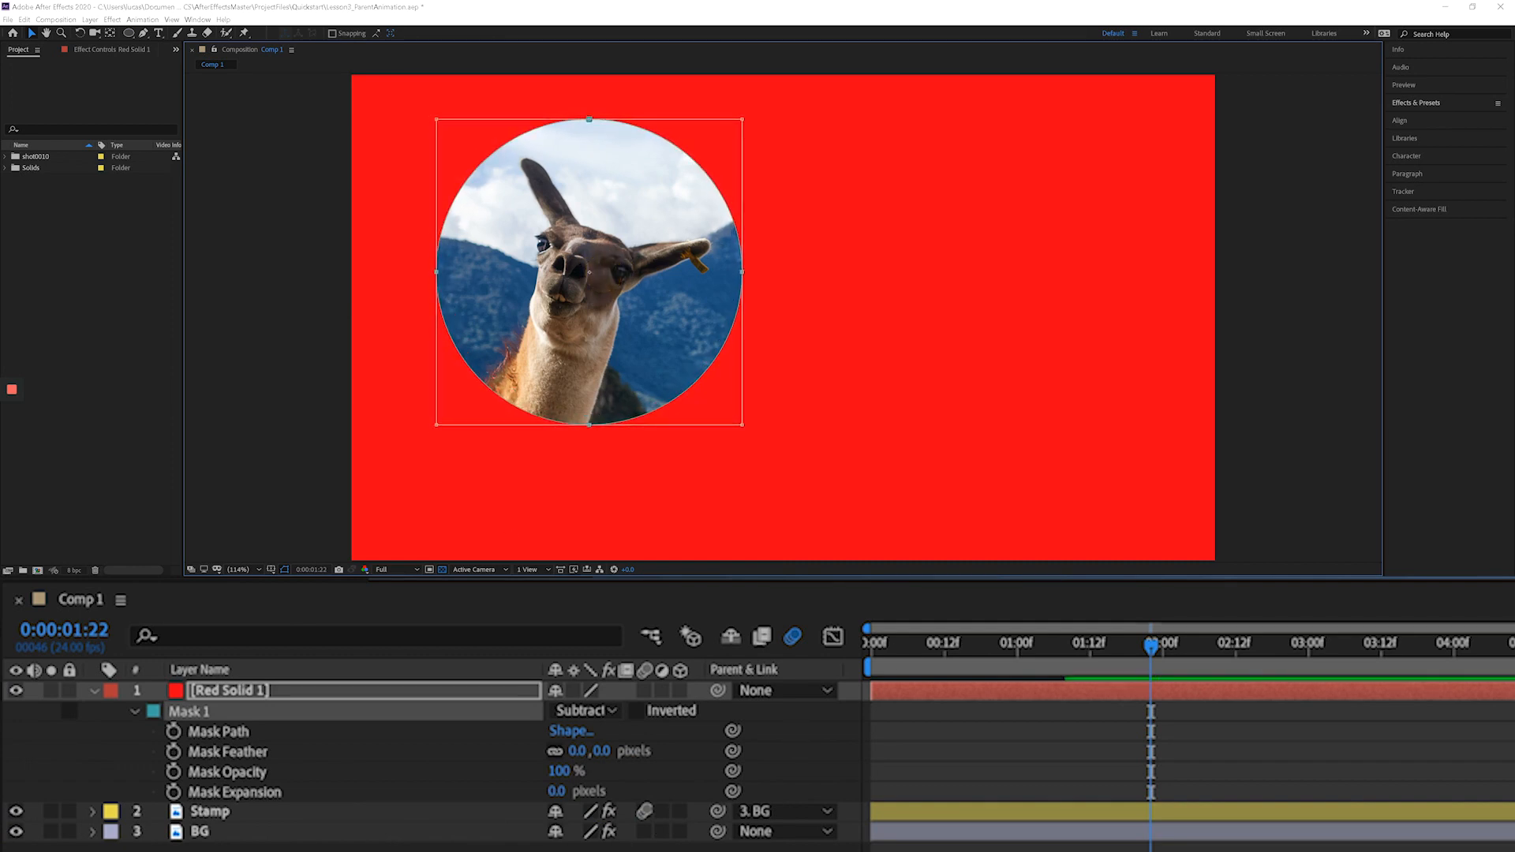
left_click(623, 846)
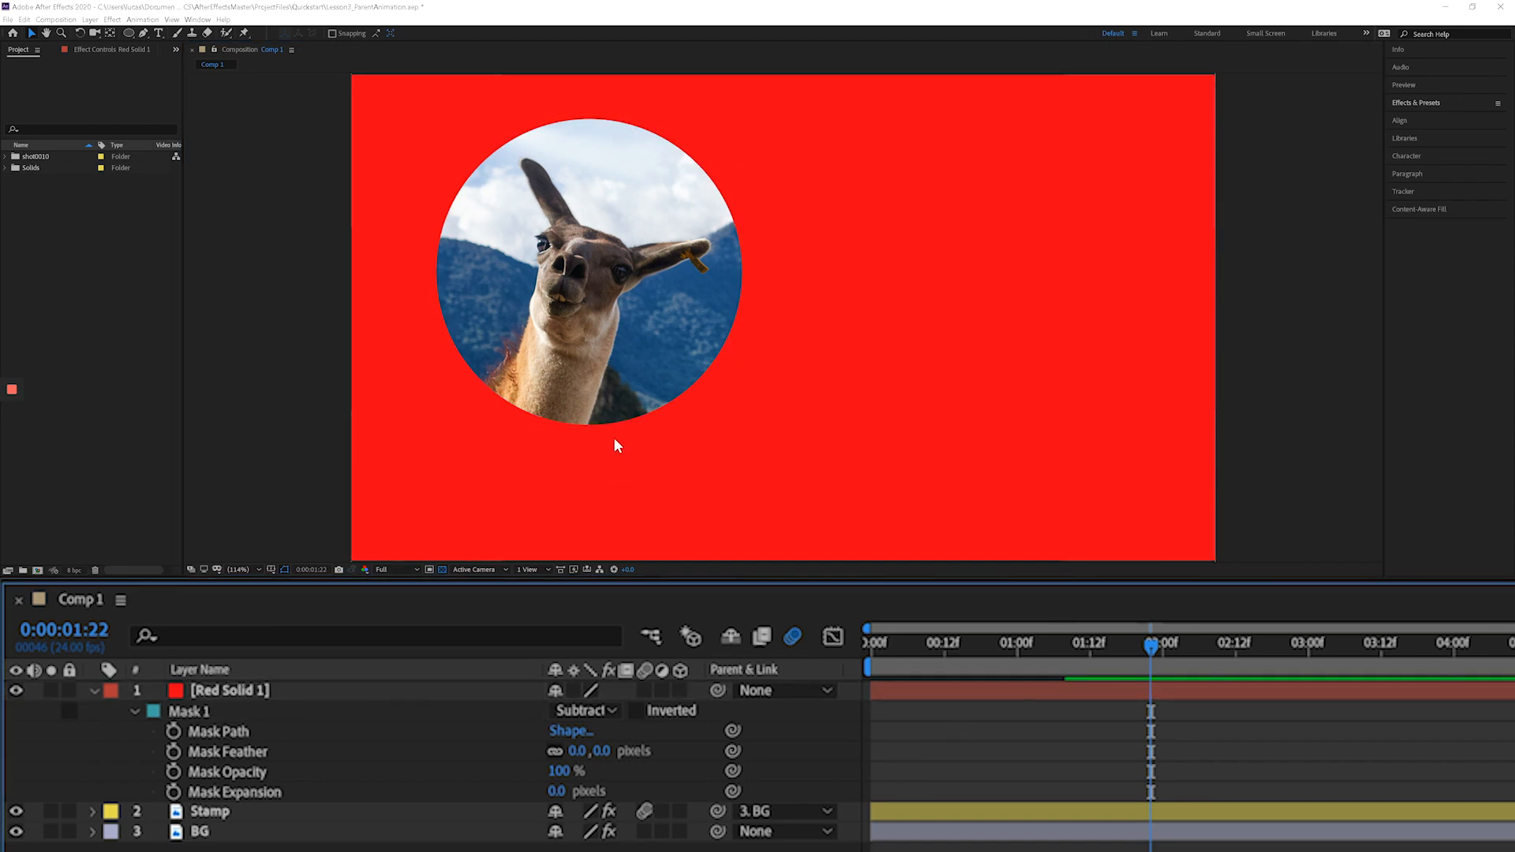
- Centre the red solid's anchor point on the circle, switching Mask 1 to Add for this and back to Subtract
left_click(262, 686)
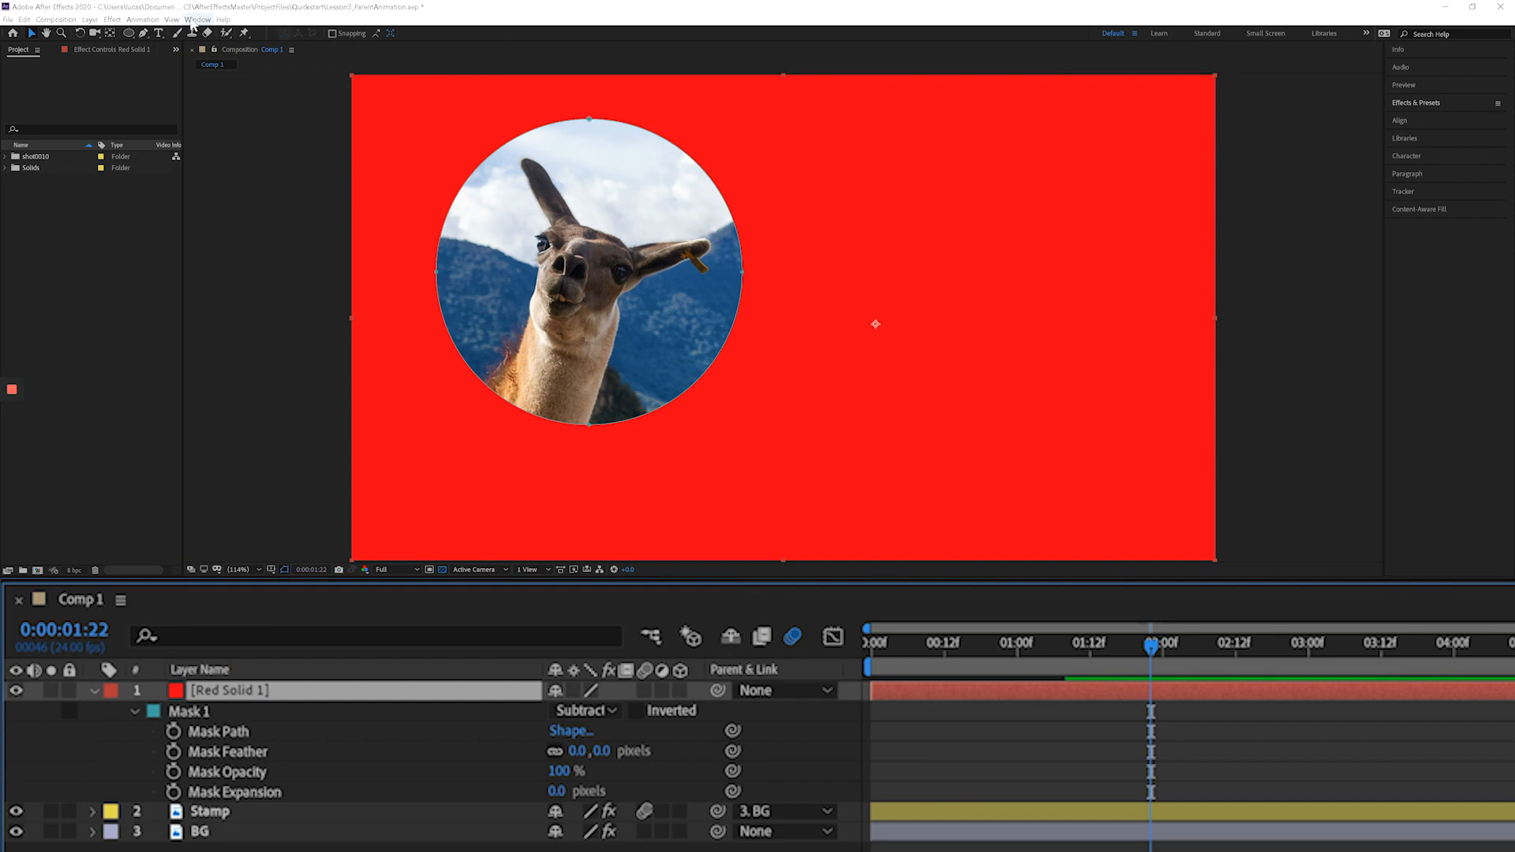
double_click(110, 37)
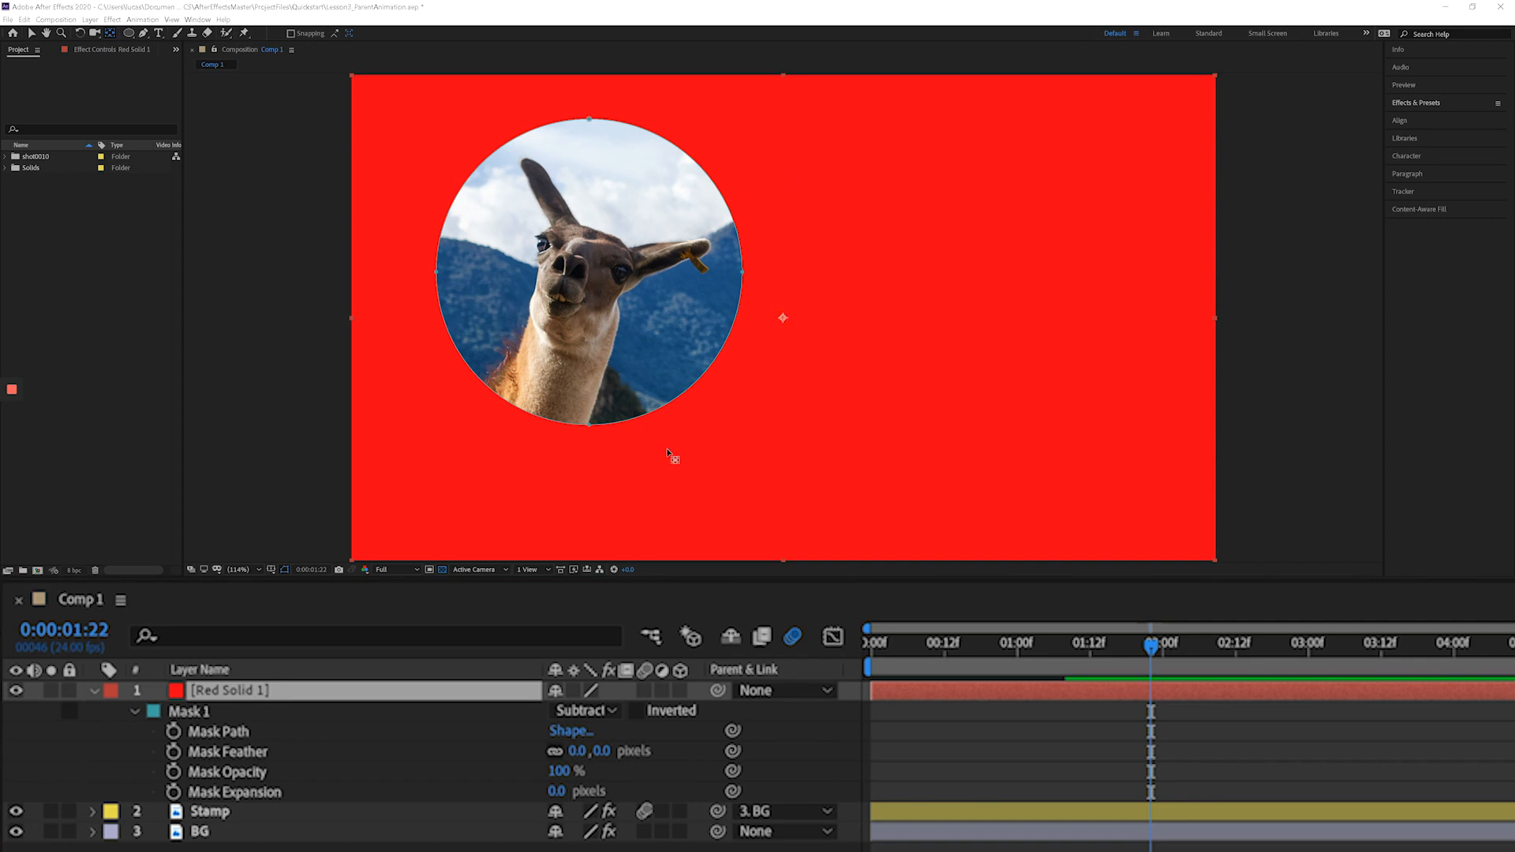
left_click(590, 710)
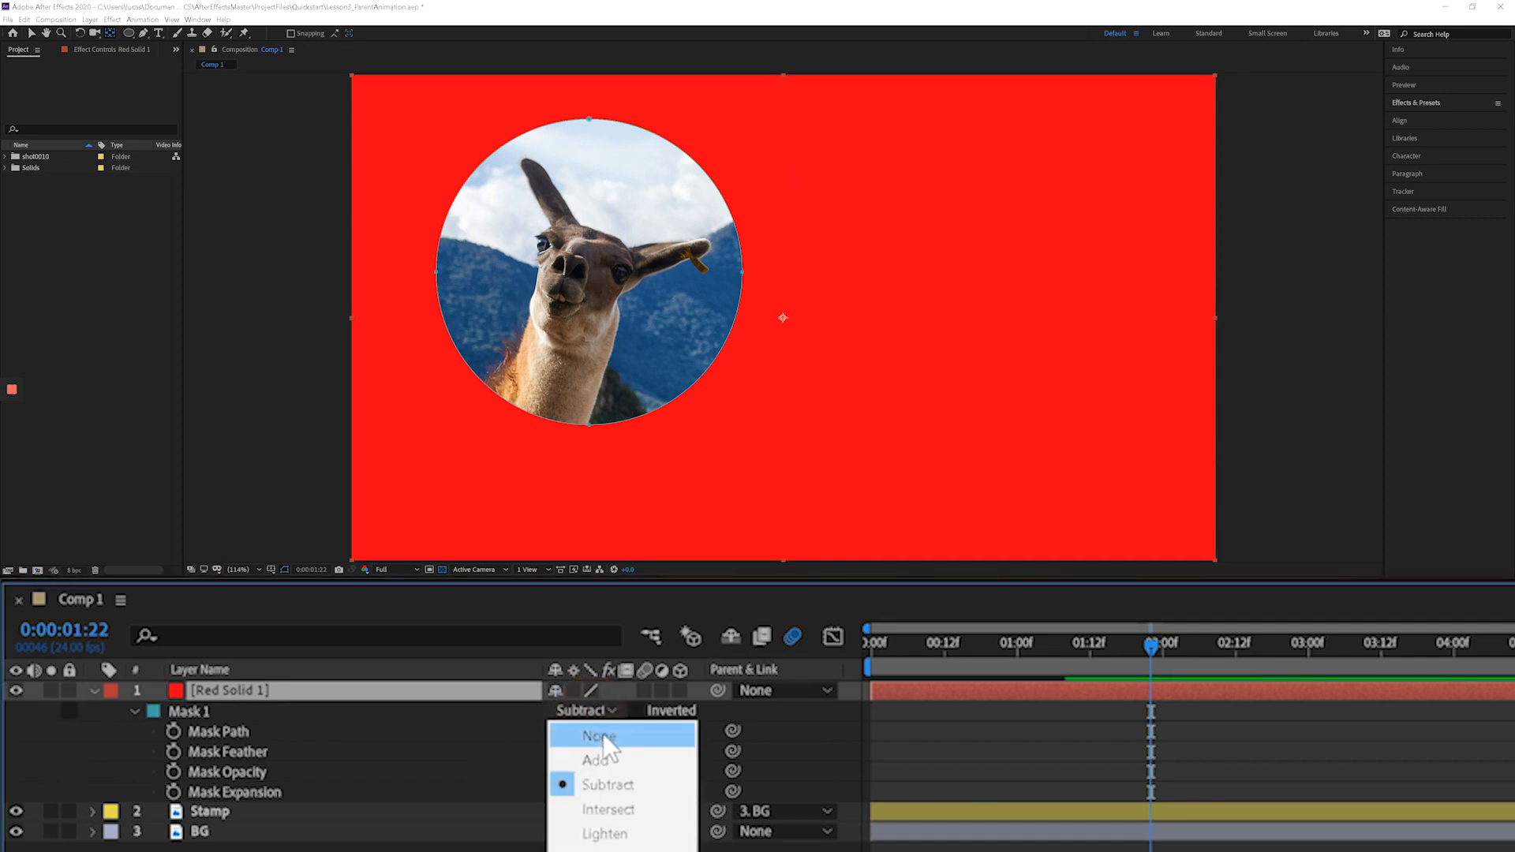
left_click(608, 762)
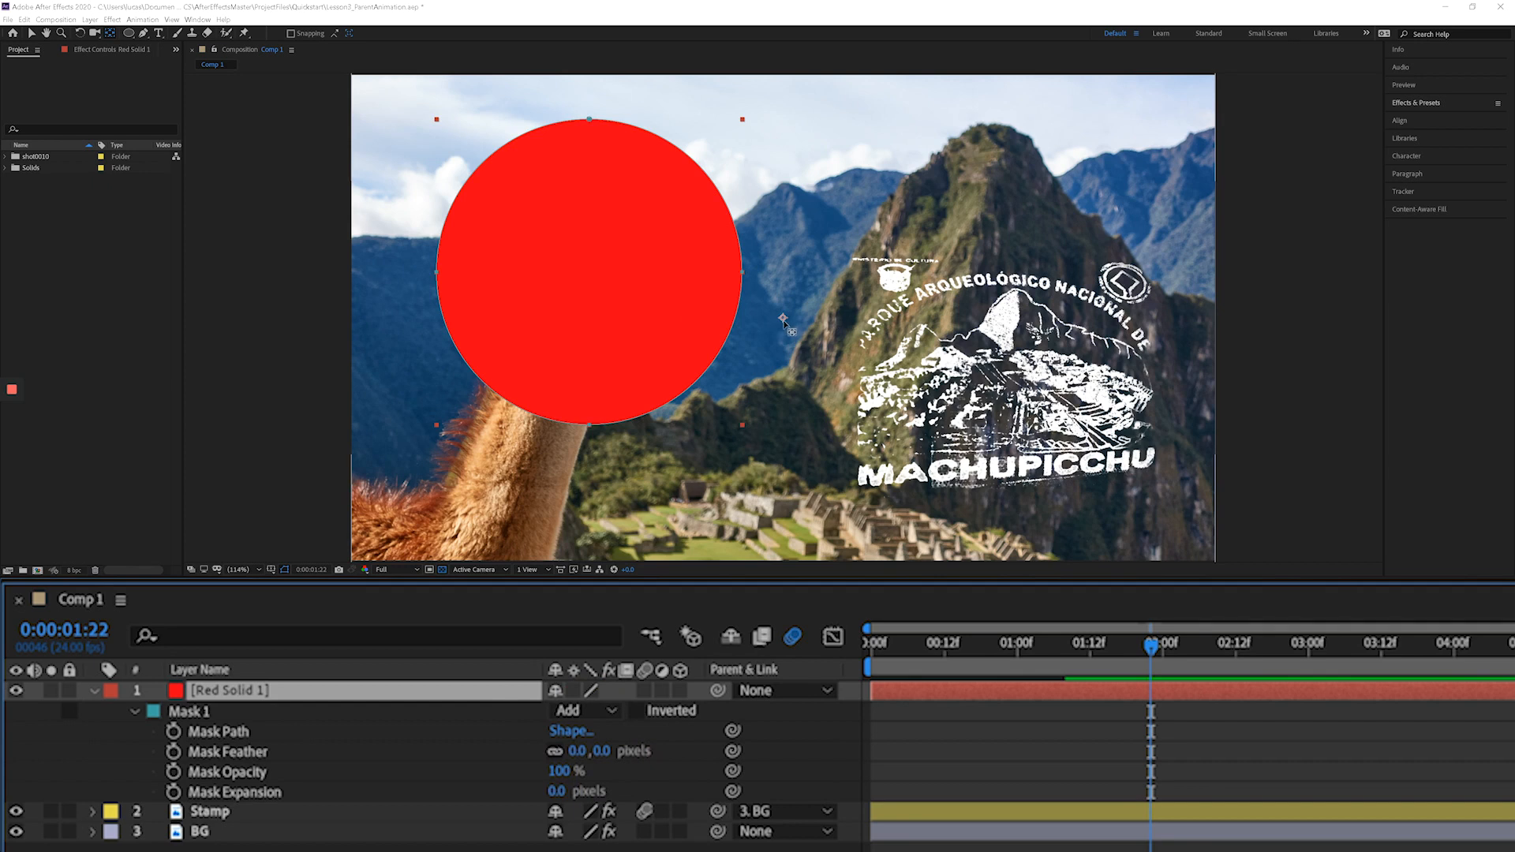
left_click(111, 32)
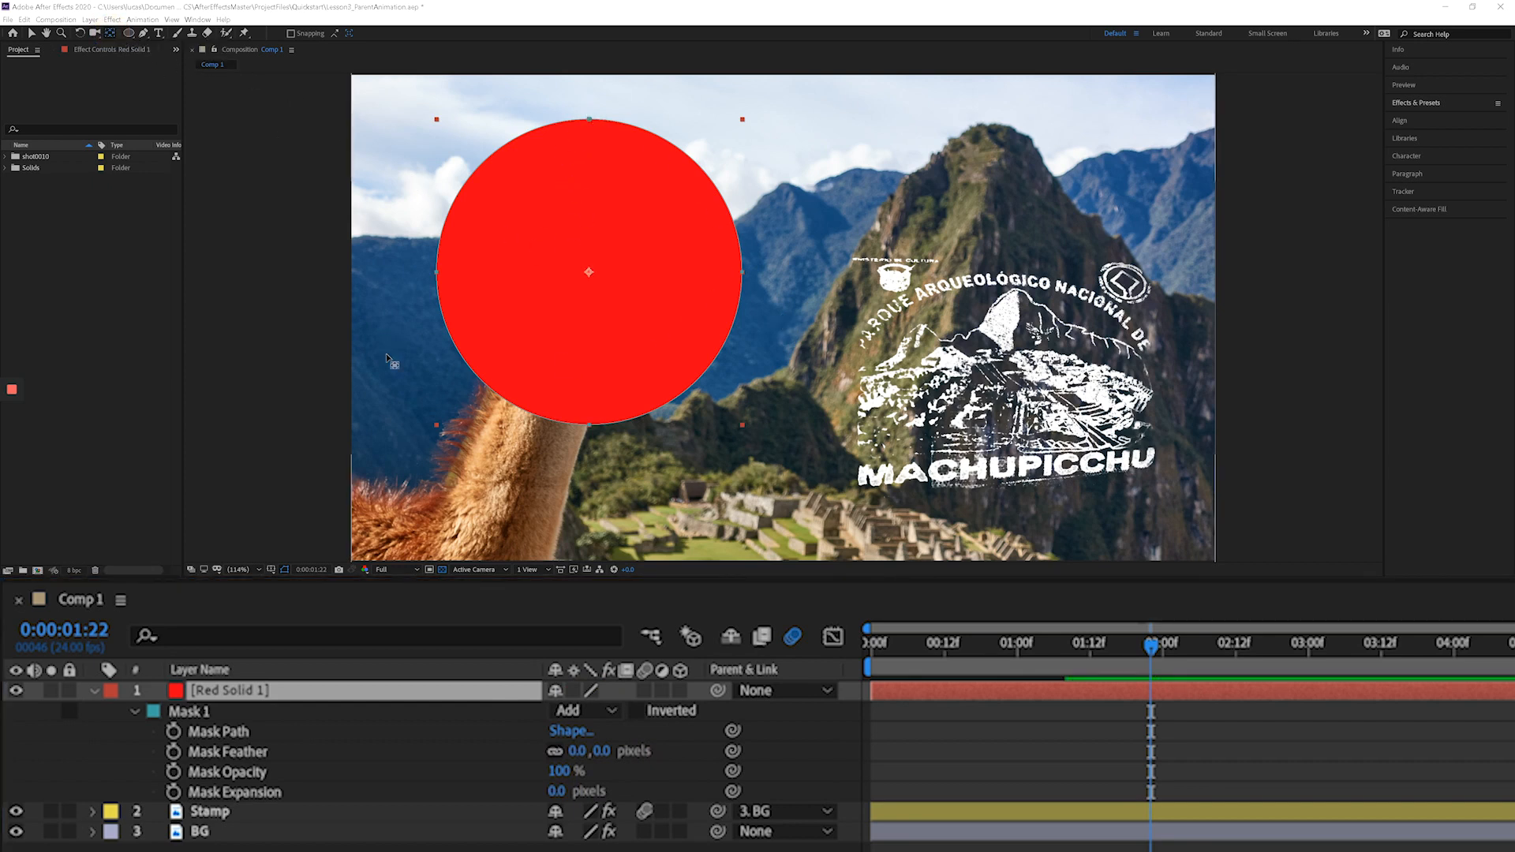
left_click(597, 713)
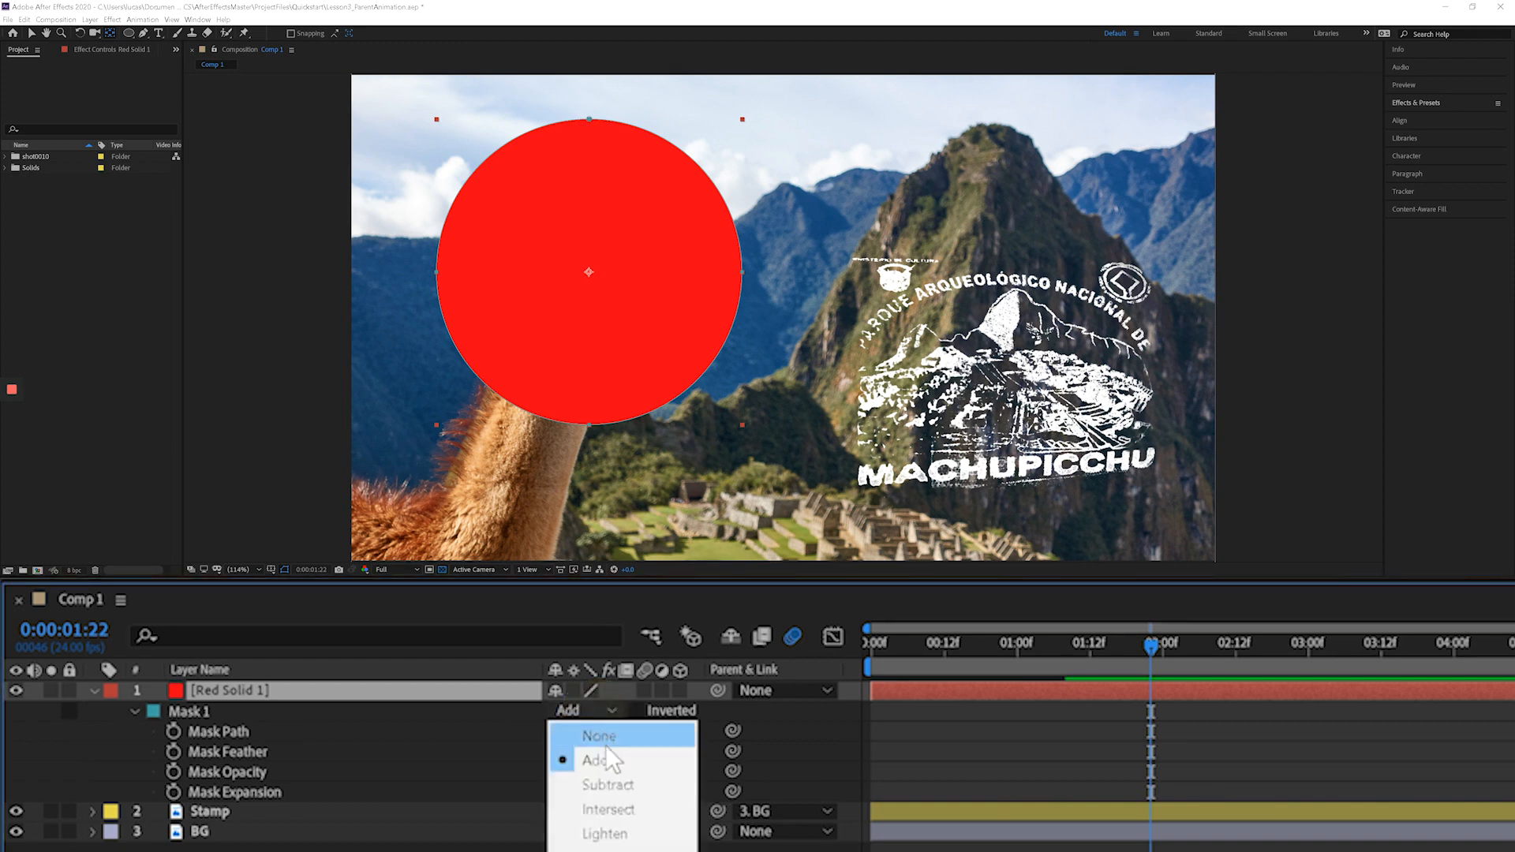
left_click(620, 786)
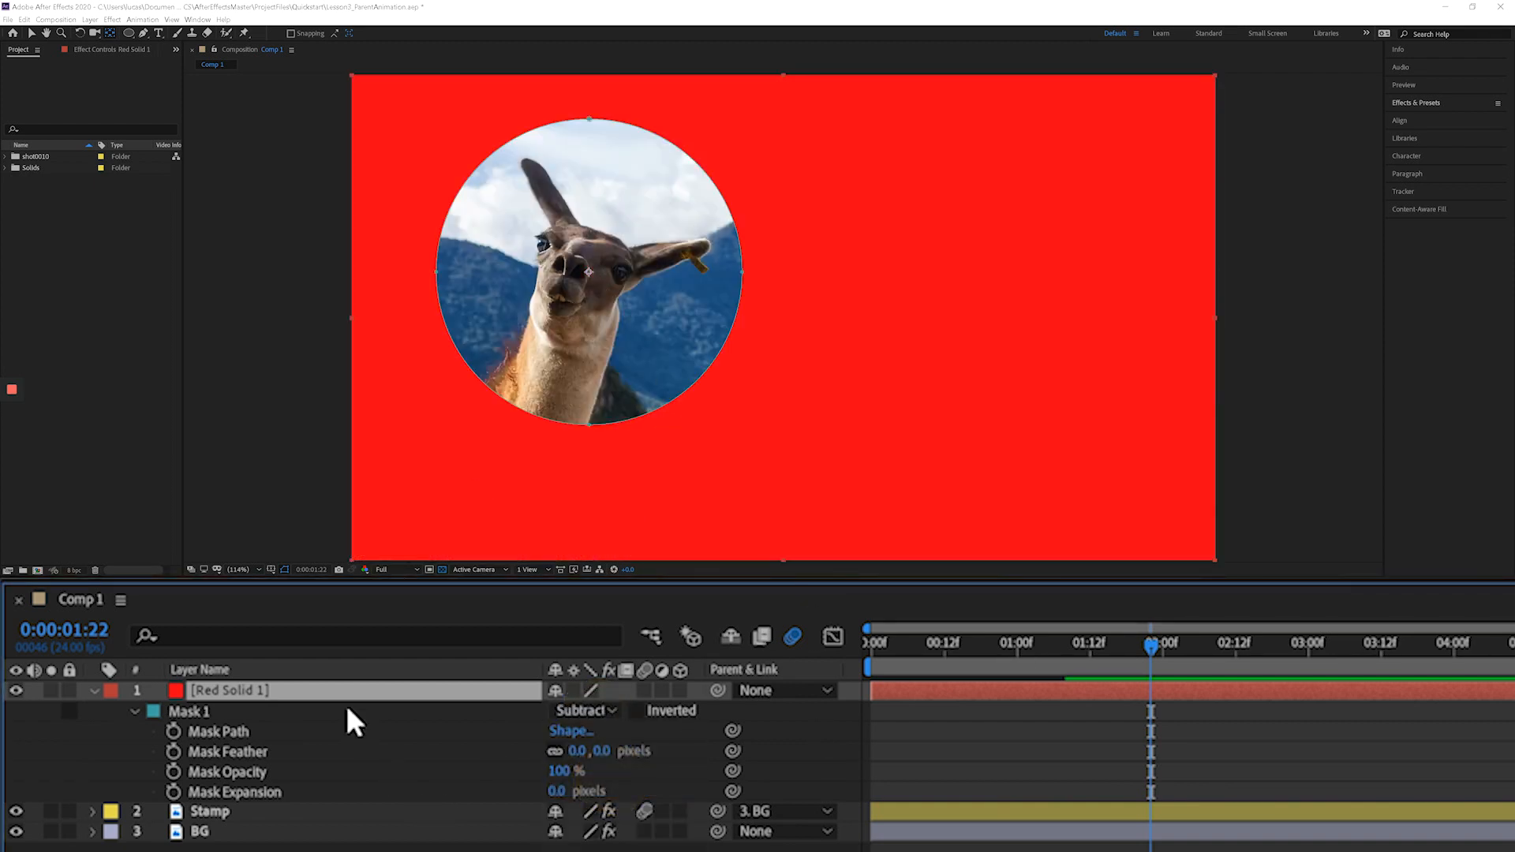
- Try scaling the red solid from the circle's centre, undo the scale change and deselect the layer
key("s")
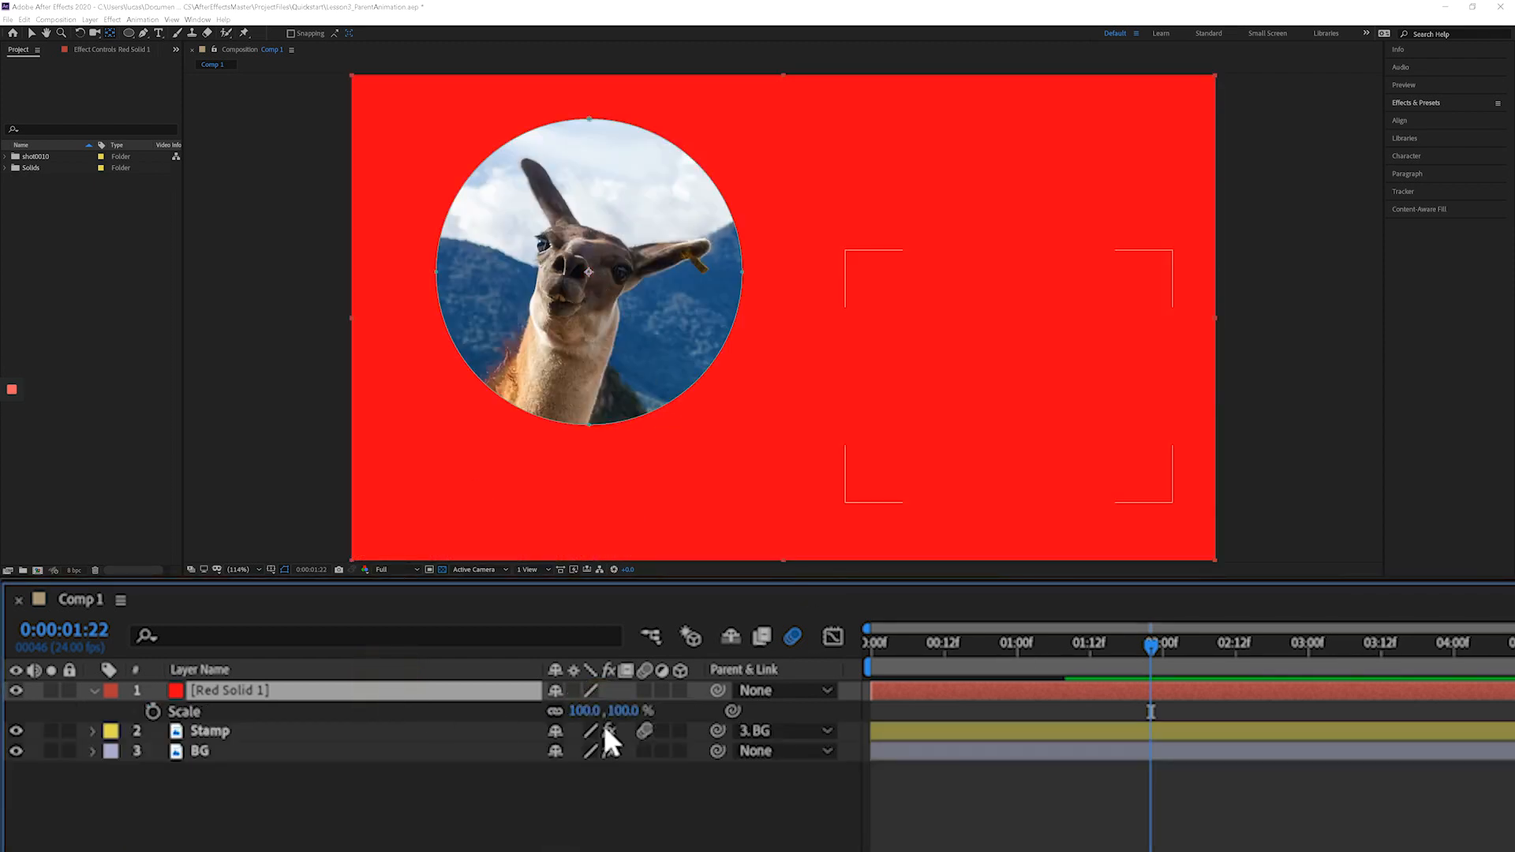
left_click_drag(617, 713, 641, 682)
key("ctrl+z")
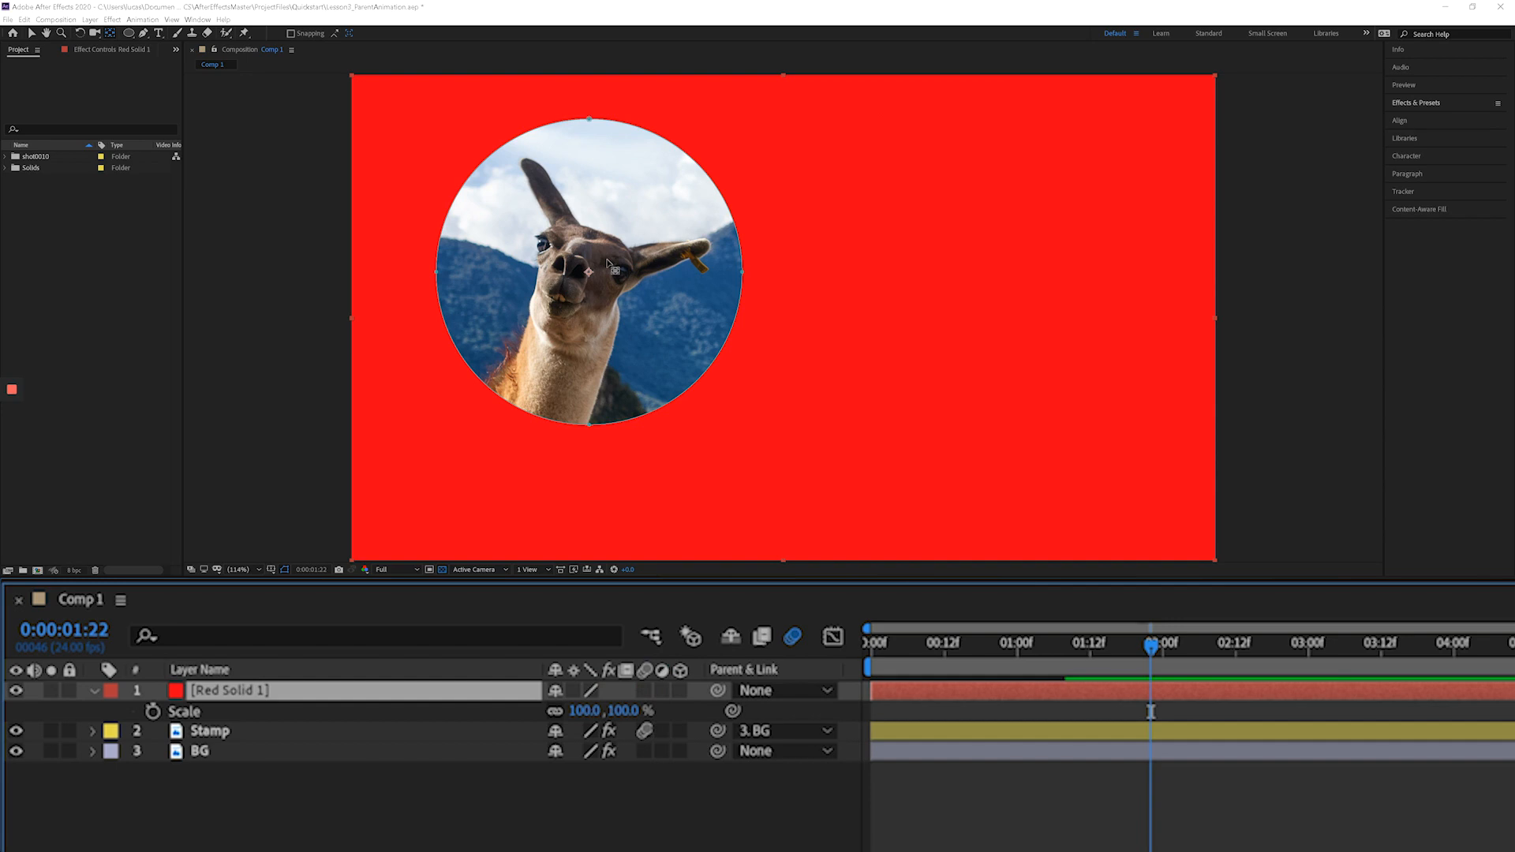
key("F2")
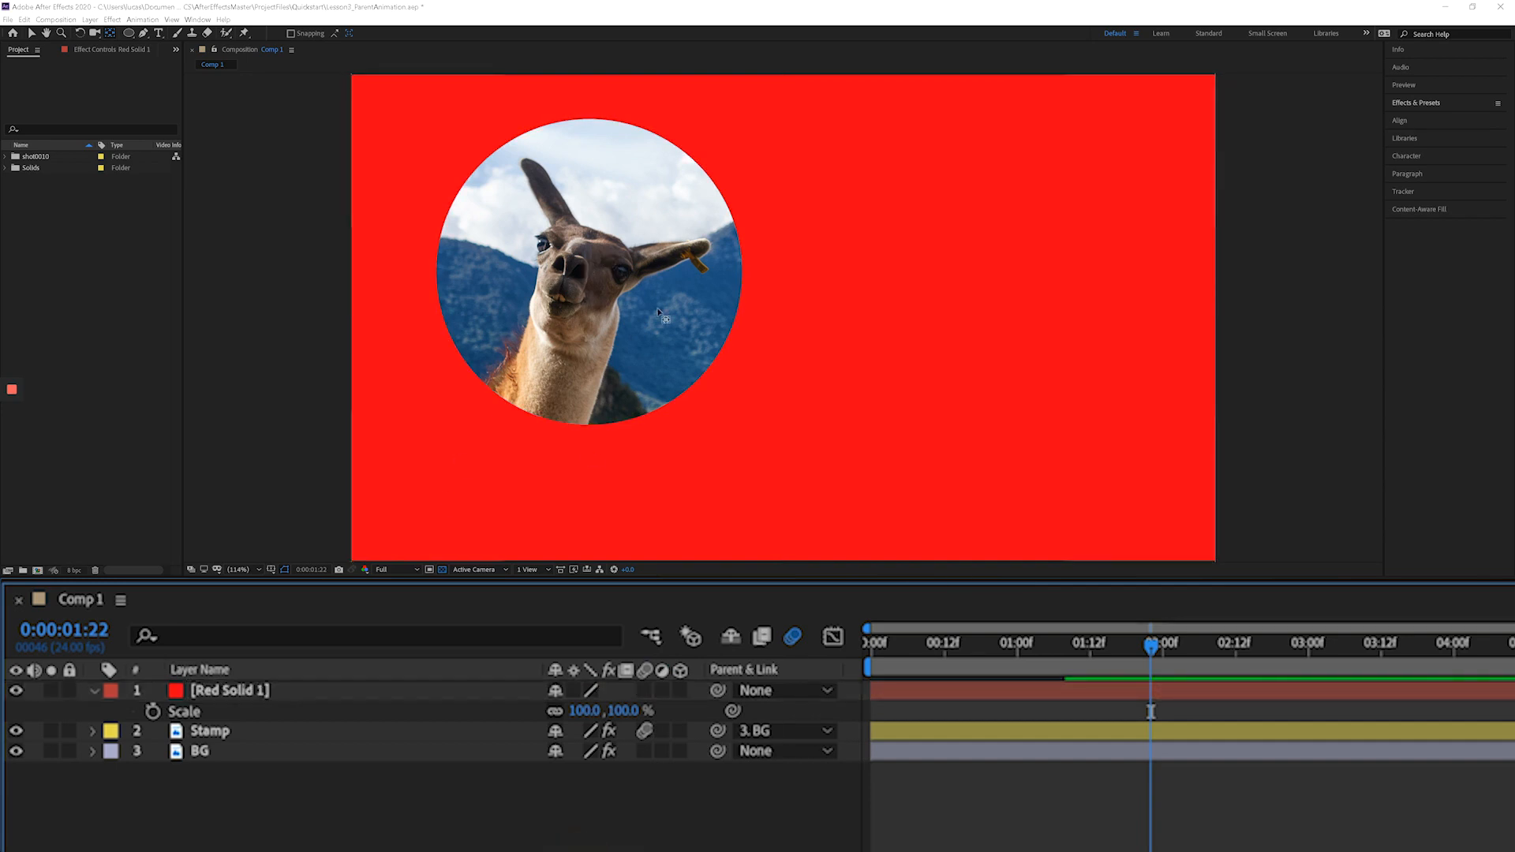
- Add an Inner Glow layer style to the red solid
left_click(295, 685)
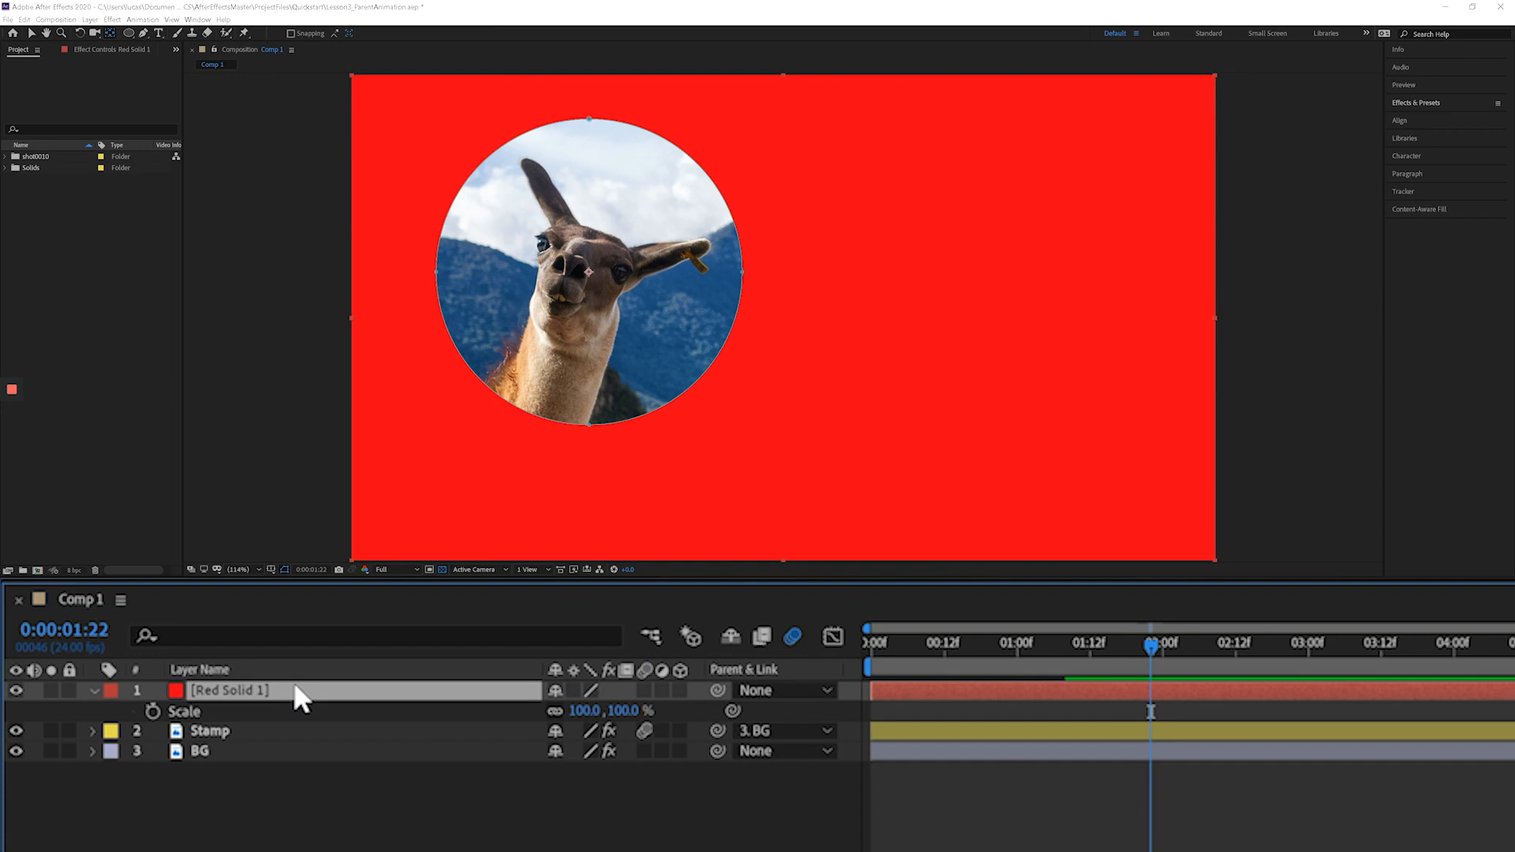
right_click(268, 692)
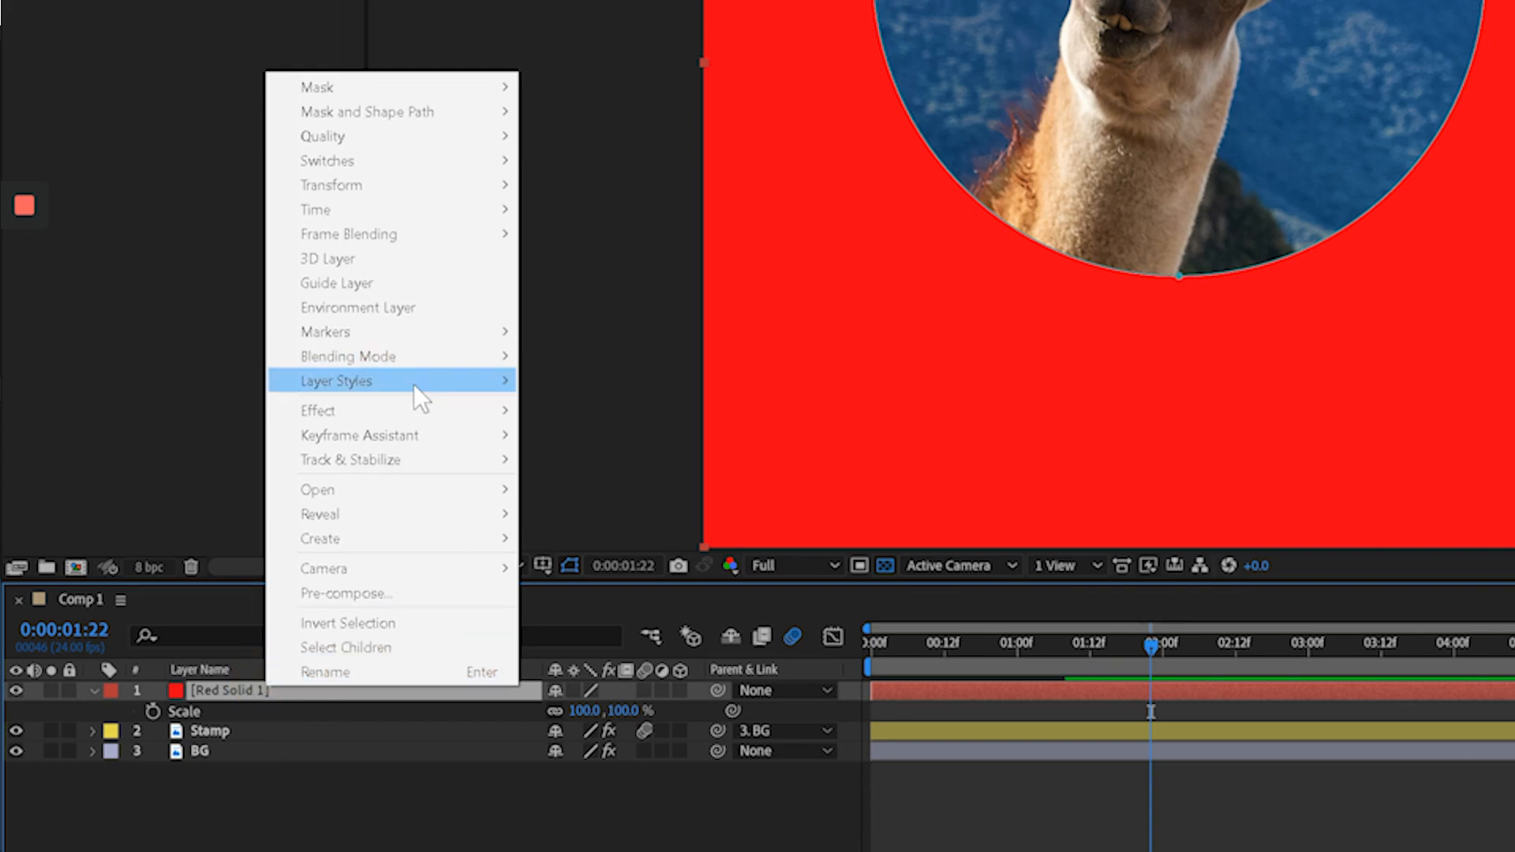
mouse_move(414, 378)
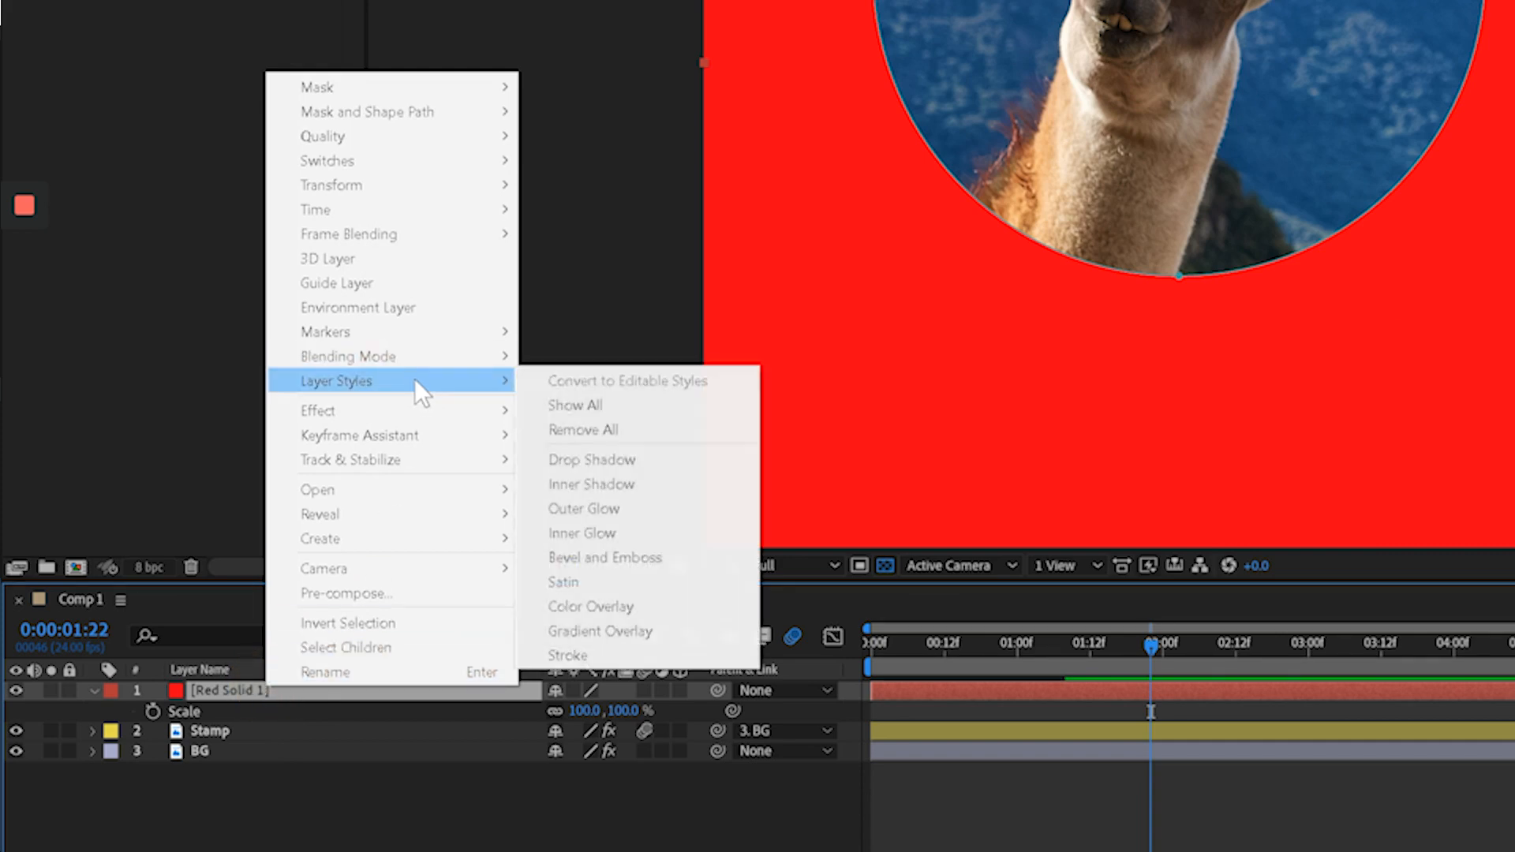
left_click(630, 525)
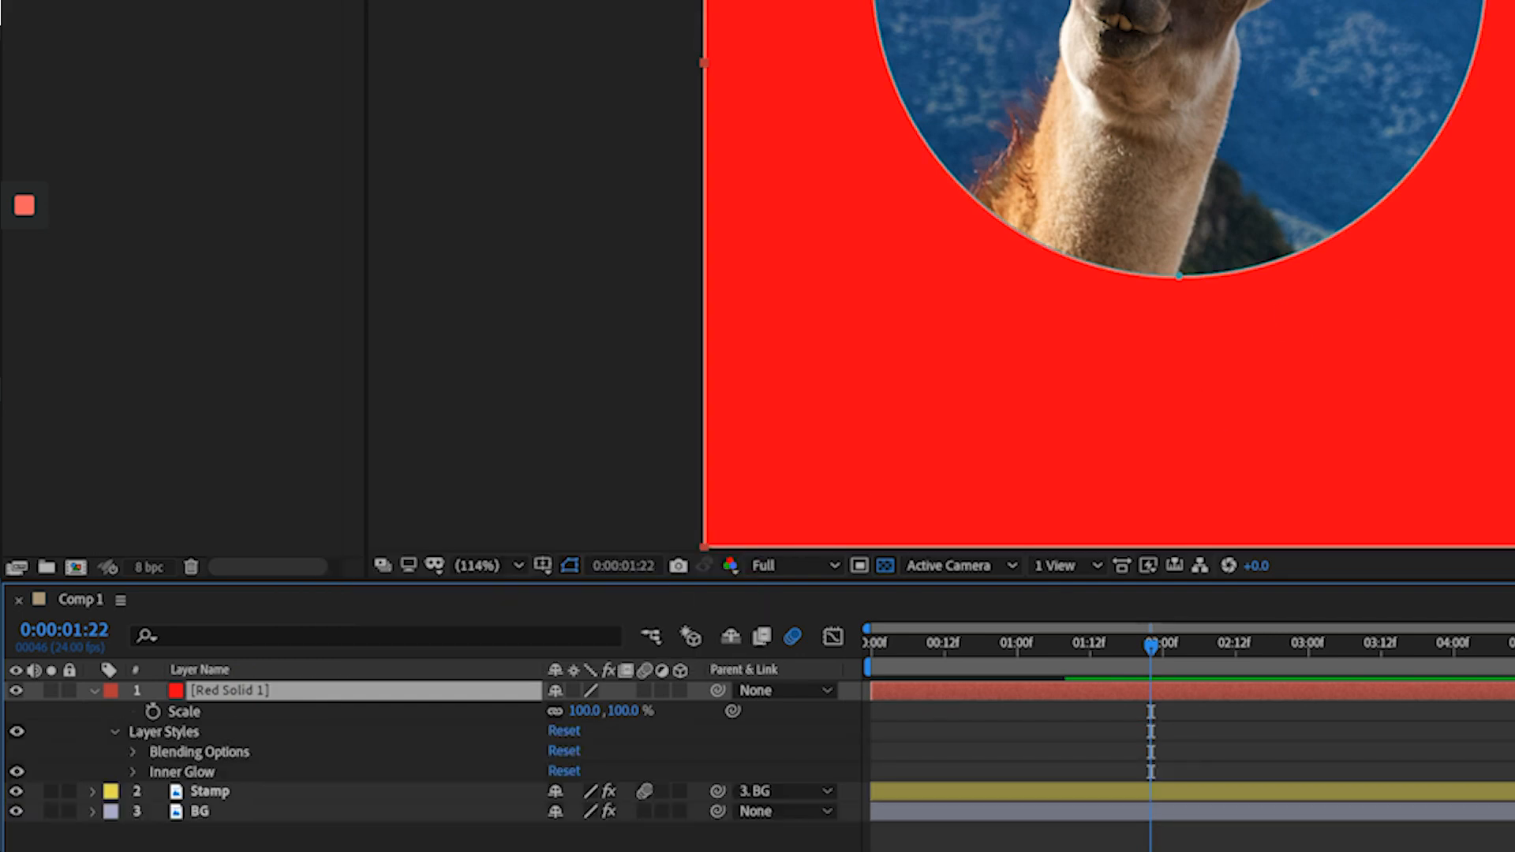
- Examine the inner glow along the circular cut-out's edge at close range
key("period")
key("period")
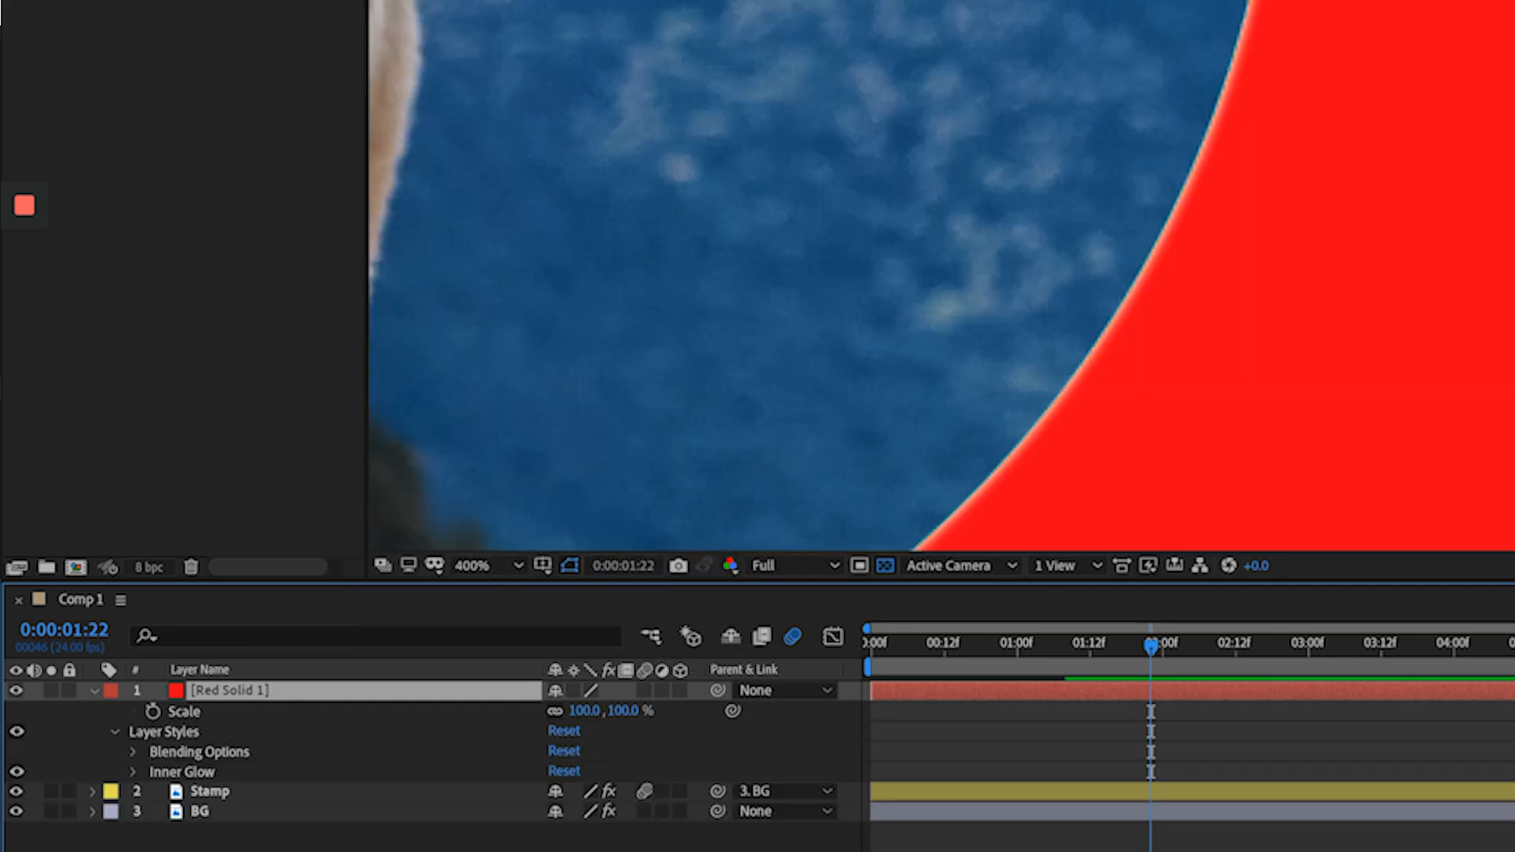
key("period")
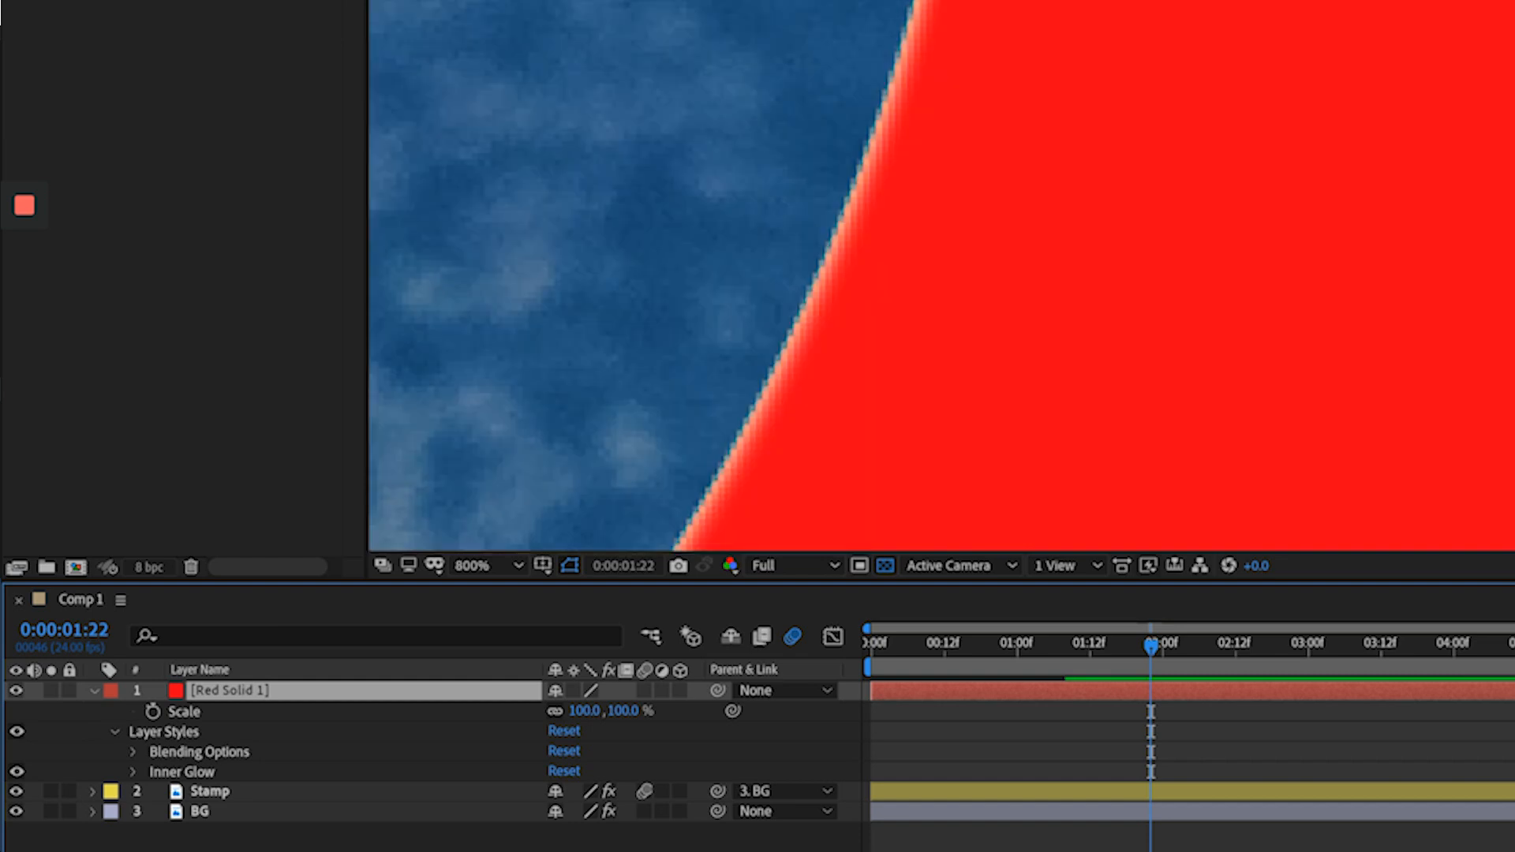
key("comma")
key("comma")
key("comma")
key("period")
key("comma")
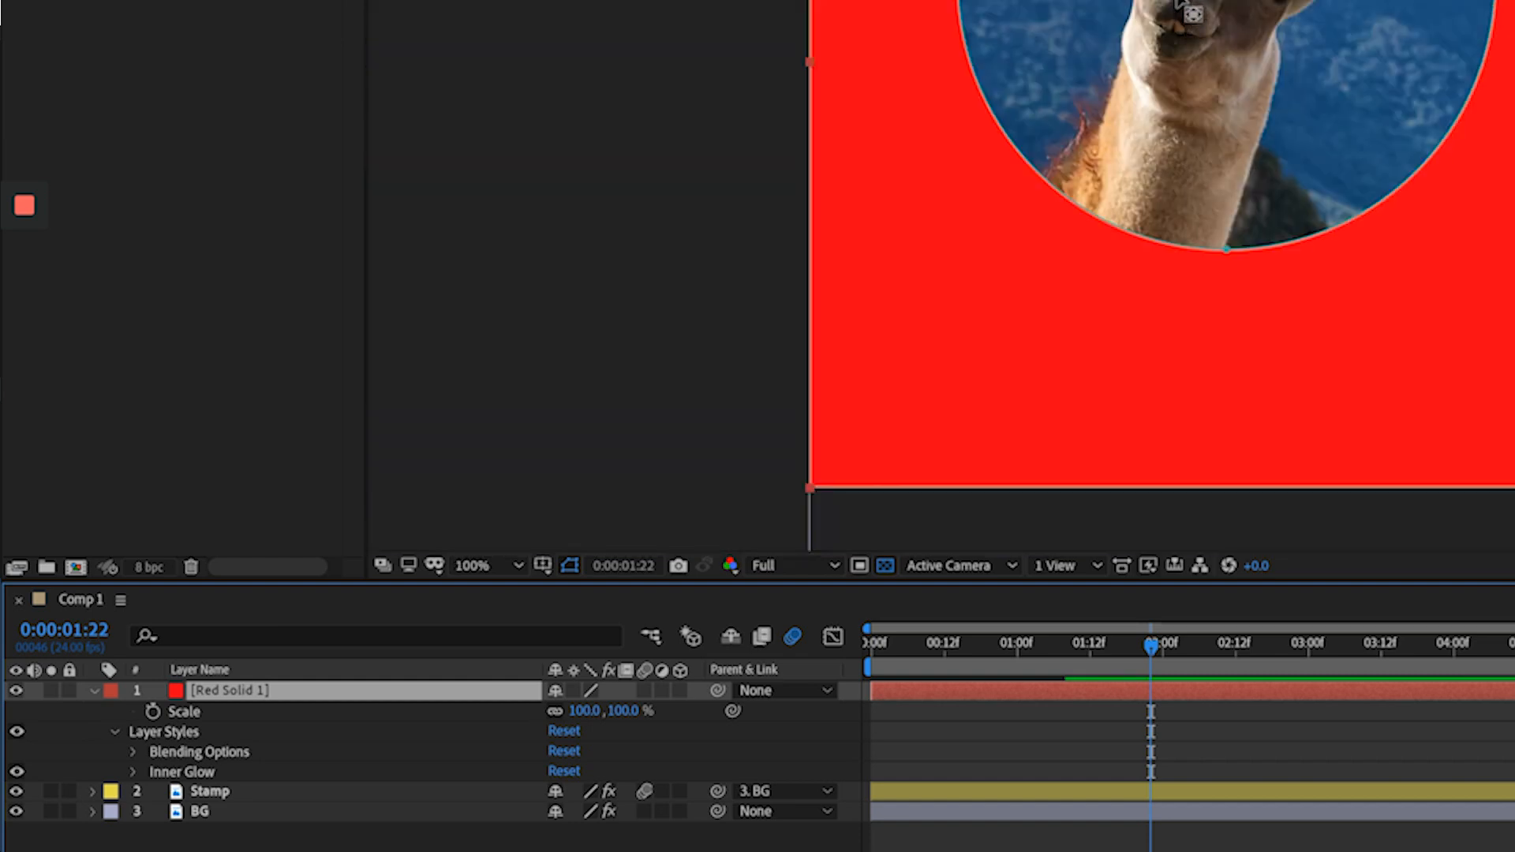
key("shift+slash")
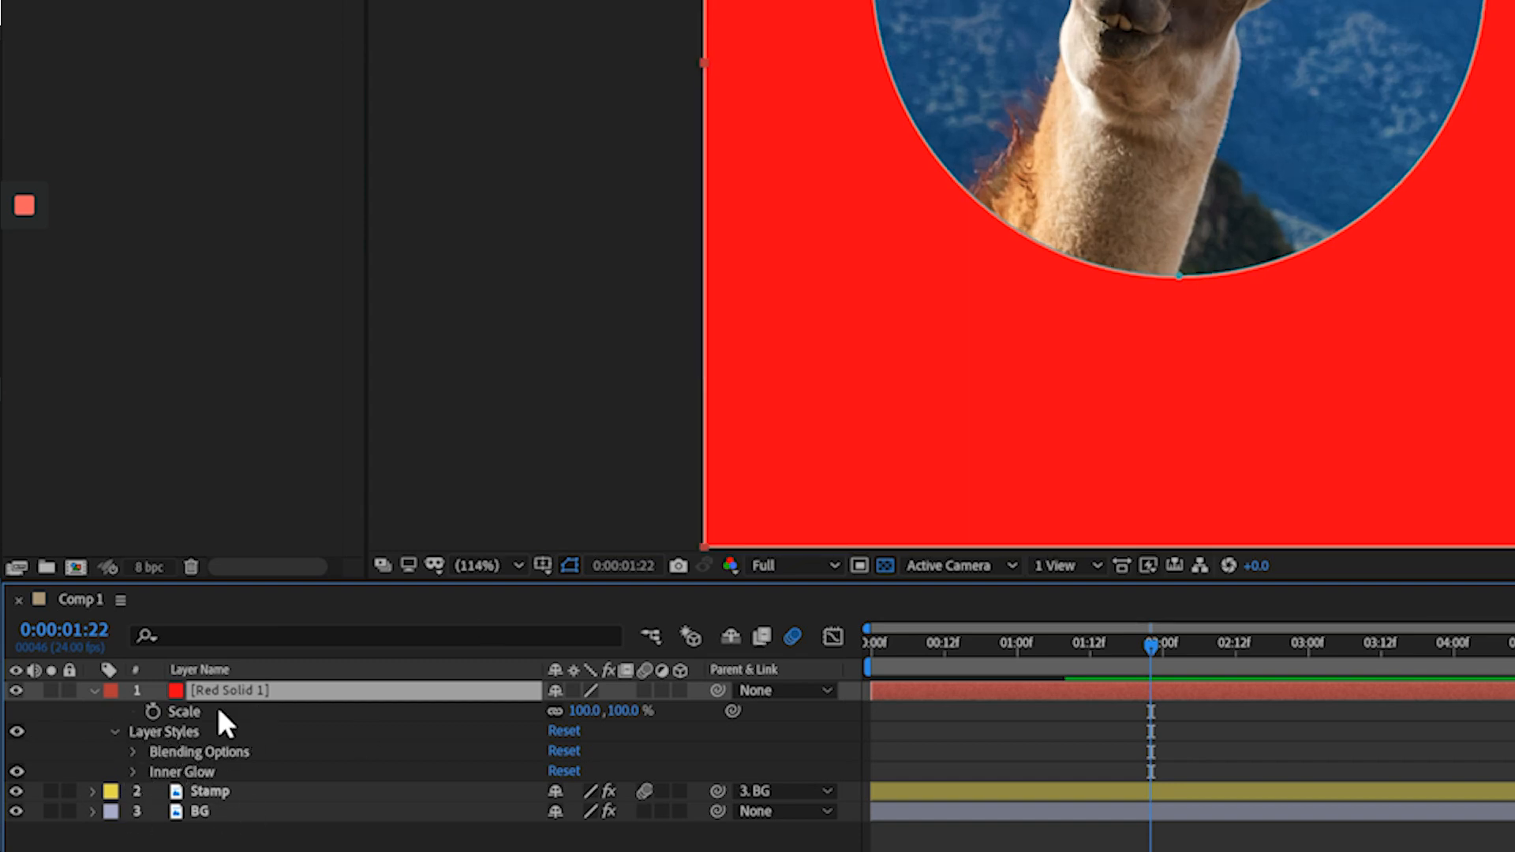
- Expand the Inner Glow properties and set the glow's Size to 21.4
left_click(133, 771)
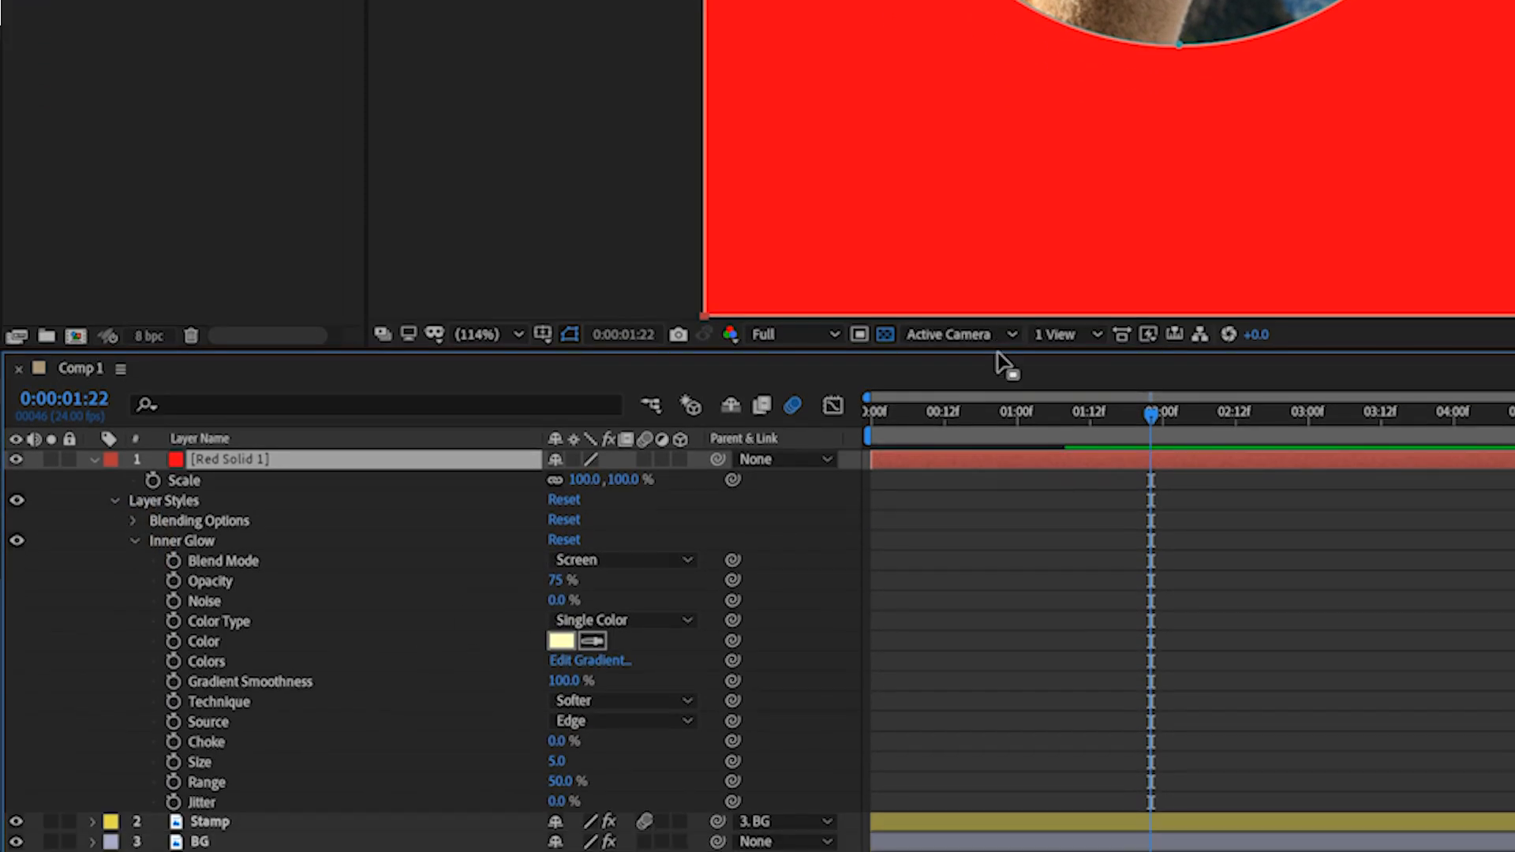
left_click_drag(992, 347, 1038, 63)
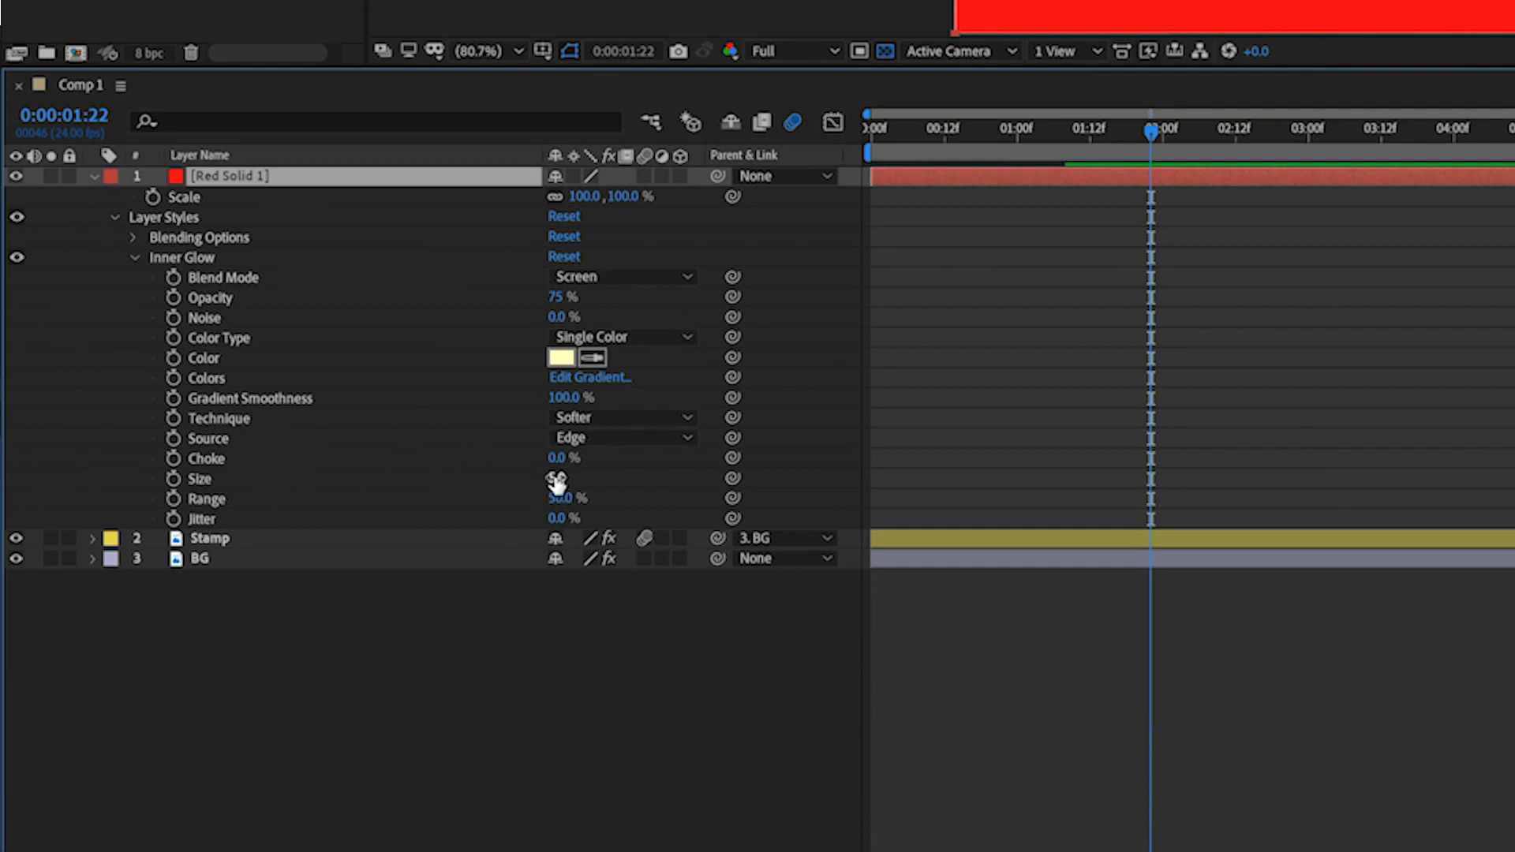
left_click_drag(556, 481, 717, 462)
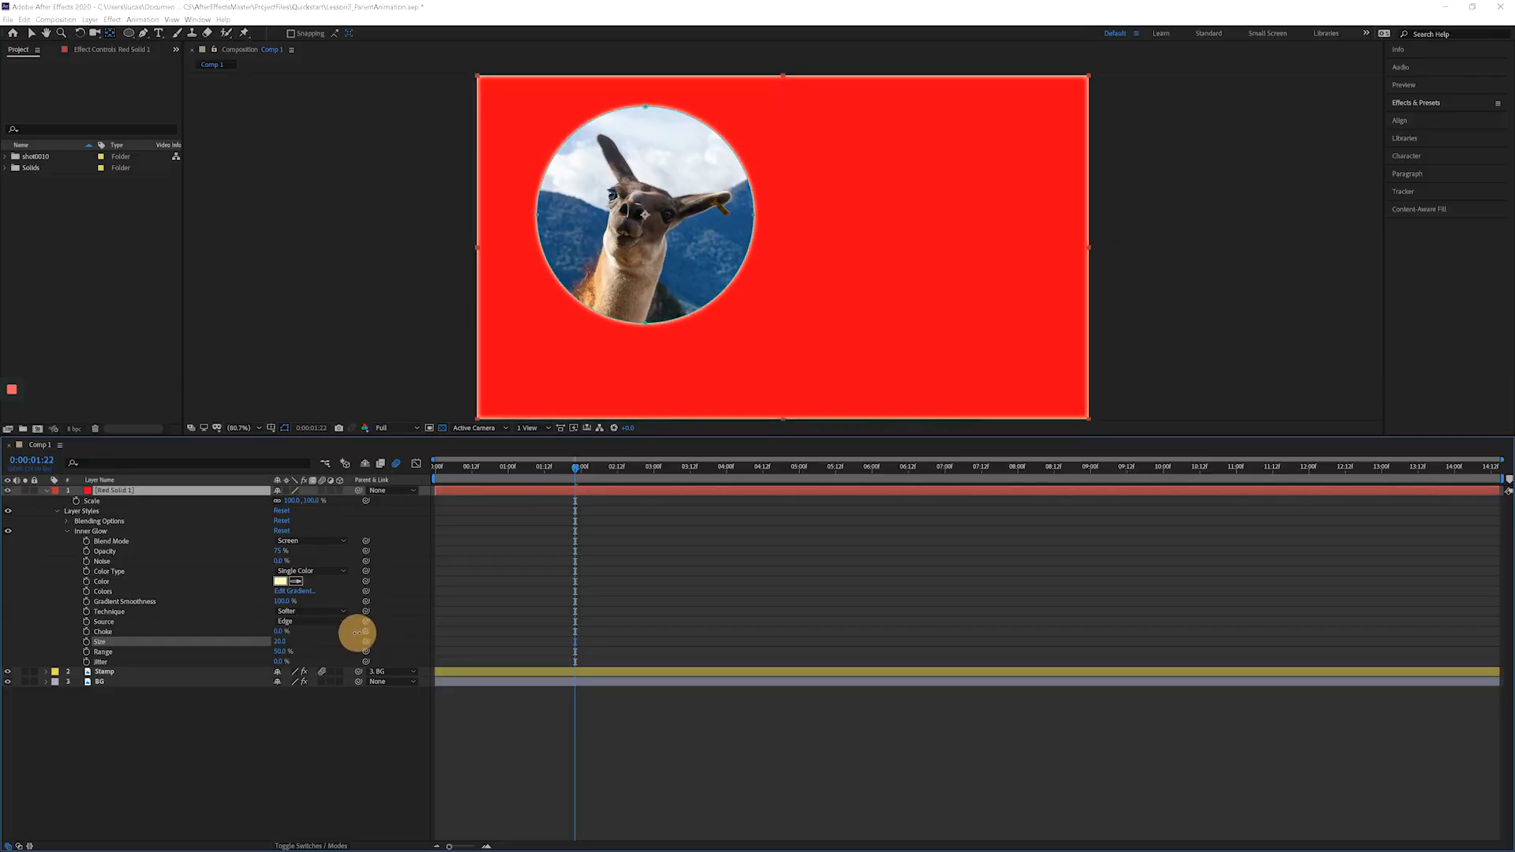
left_click_drag(358, 633, 364, 631)
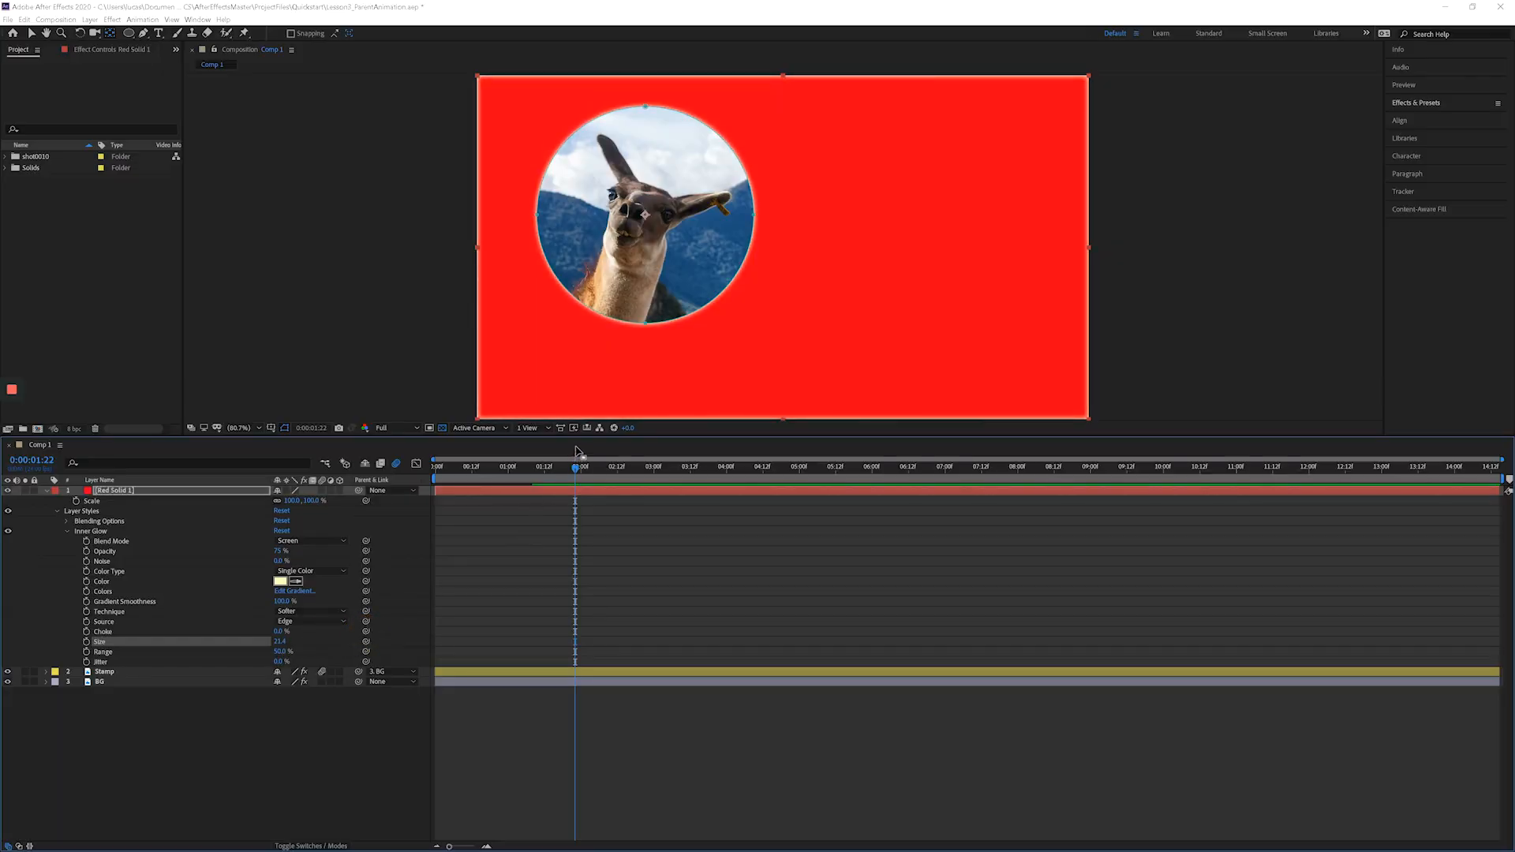
left_click_drag(583, 434, 579, 575)
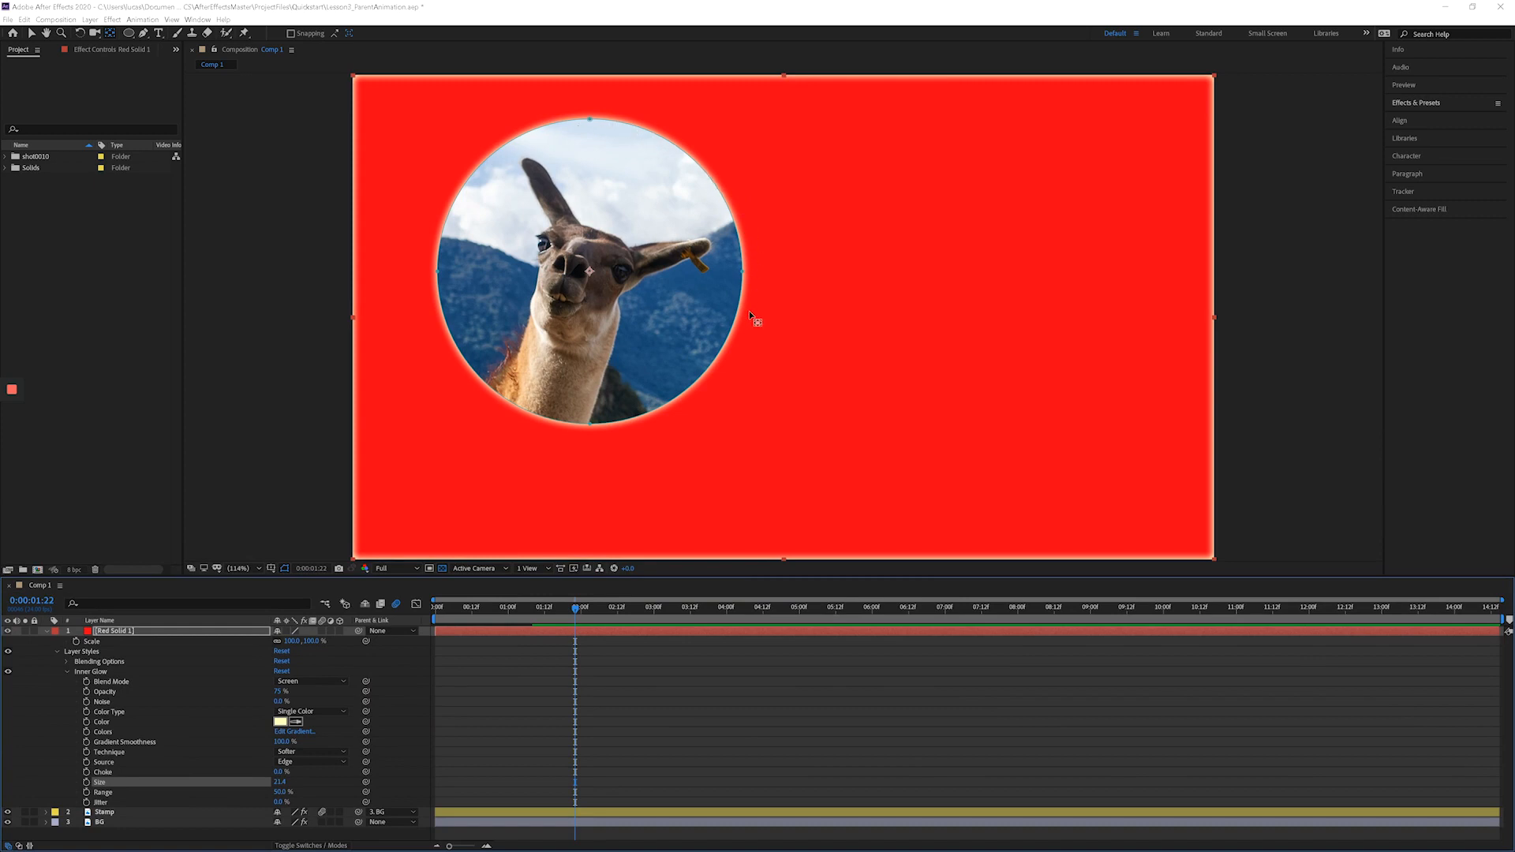
- Collapse the red solid's properties and duplicate the layer
left_click(142, 631)
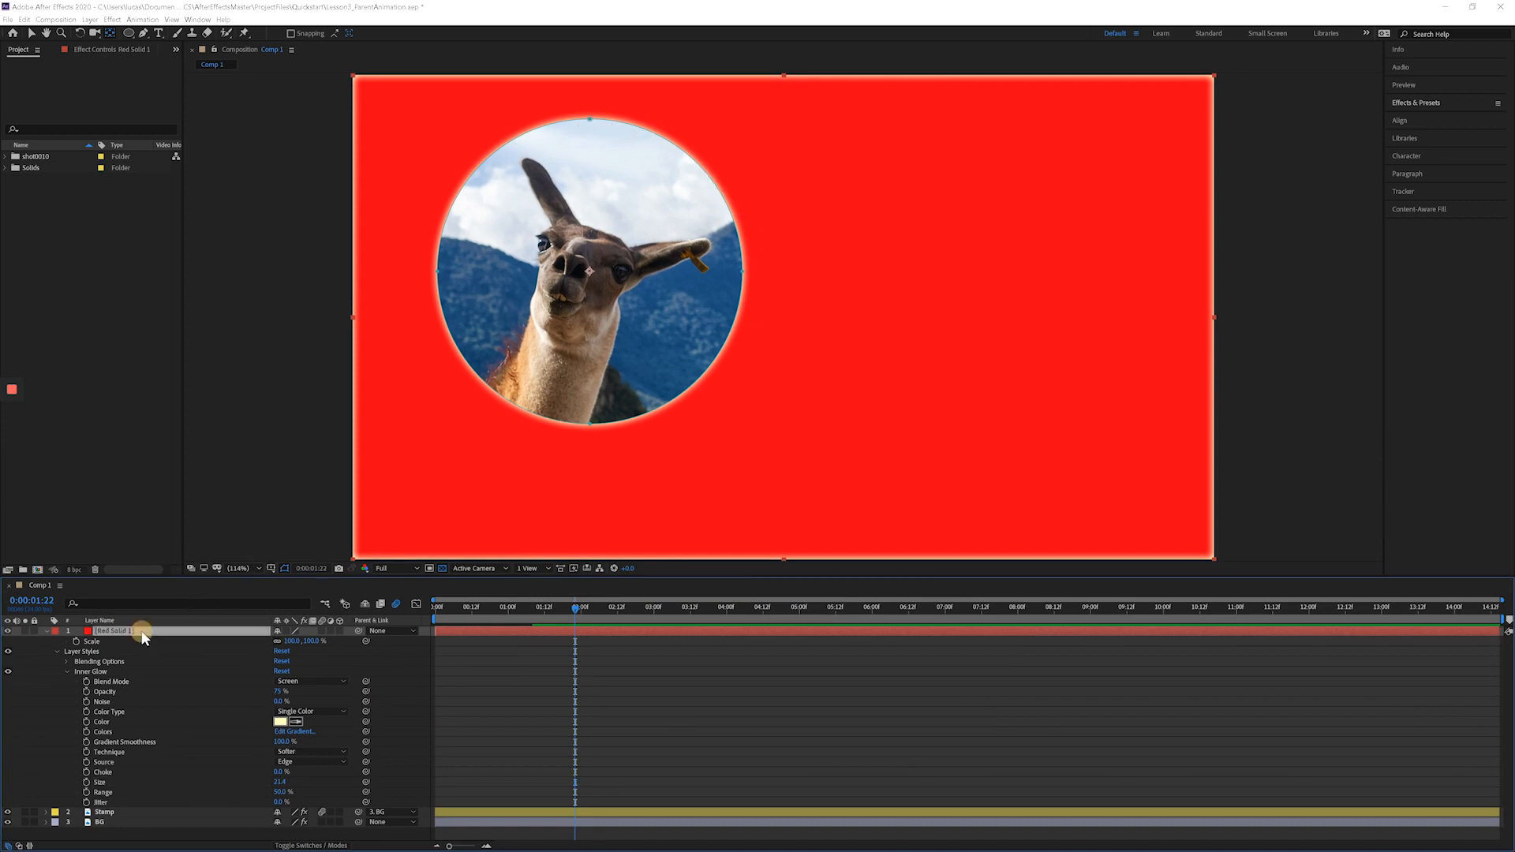
left_click(45, 631)
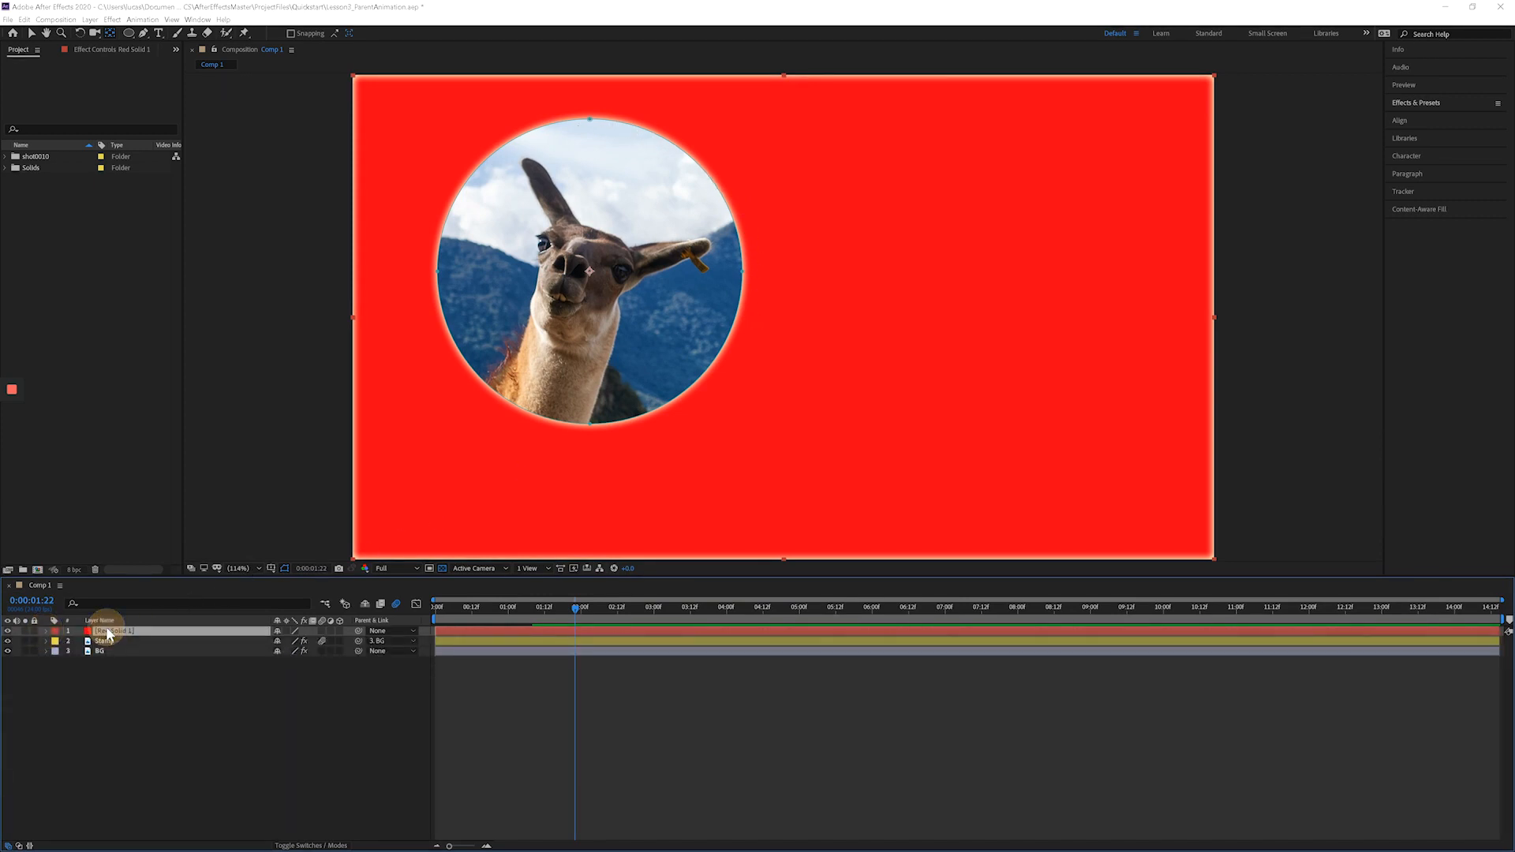
key("ctrl+d")
- Scale the upper red solid copy to about 123% to form a larger glowing ring around the llama's head
key("s")
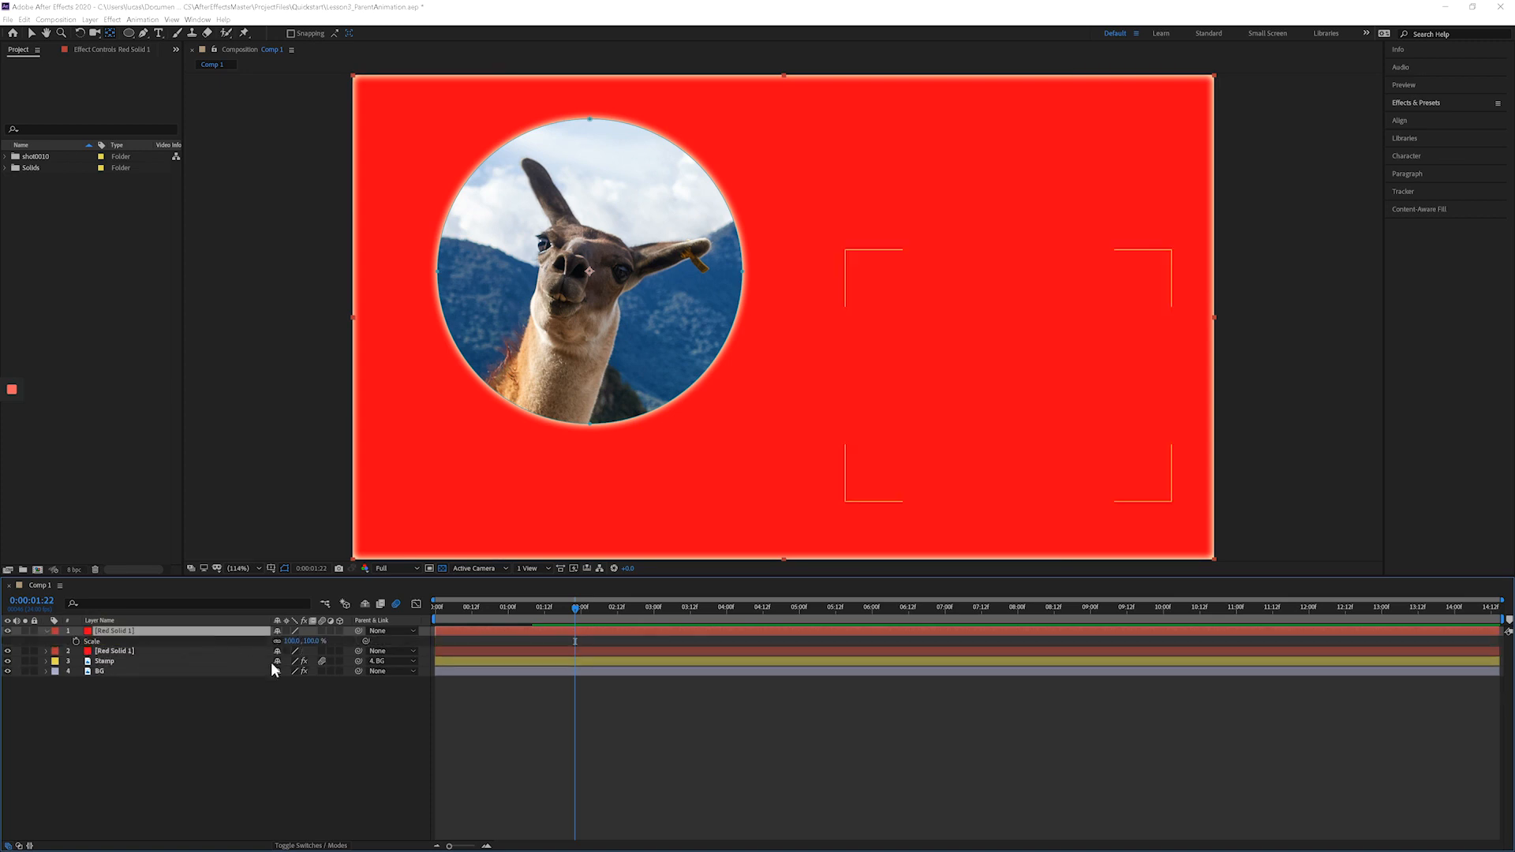
left_click(292, 640)
left_click(281, 717)
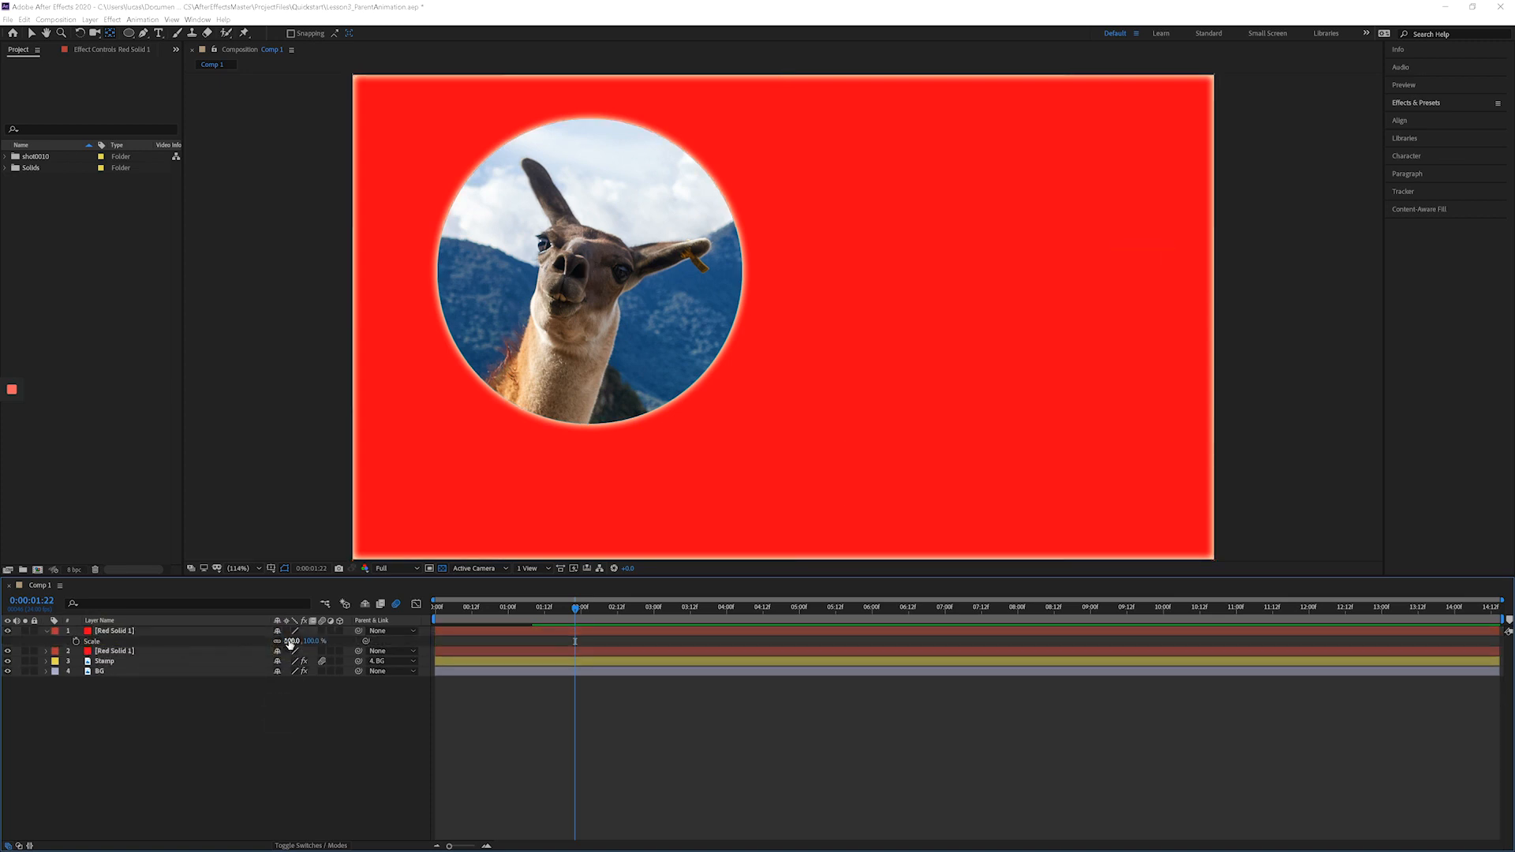
left_click_drag(293, 641, 297, 639)
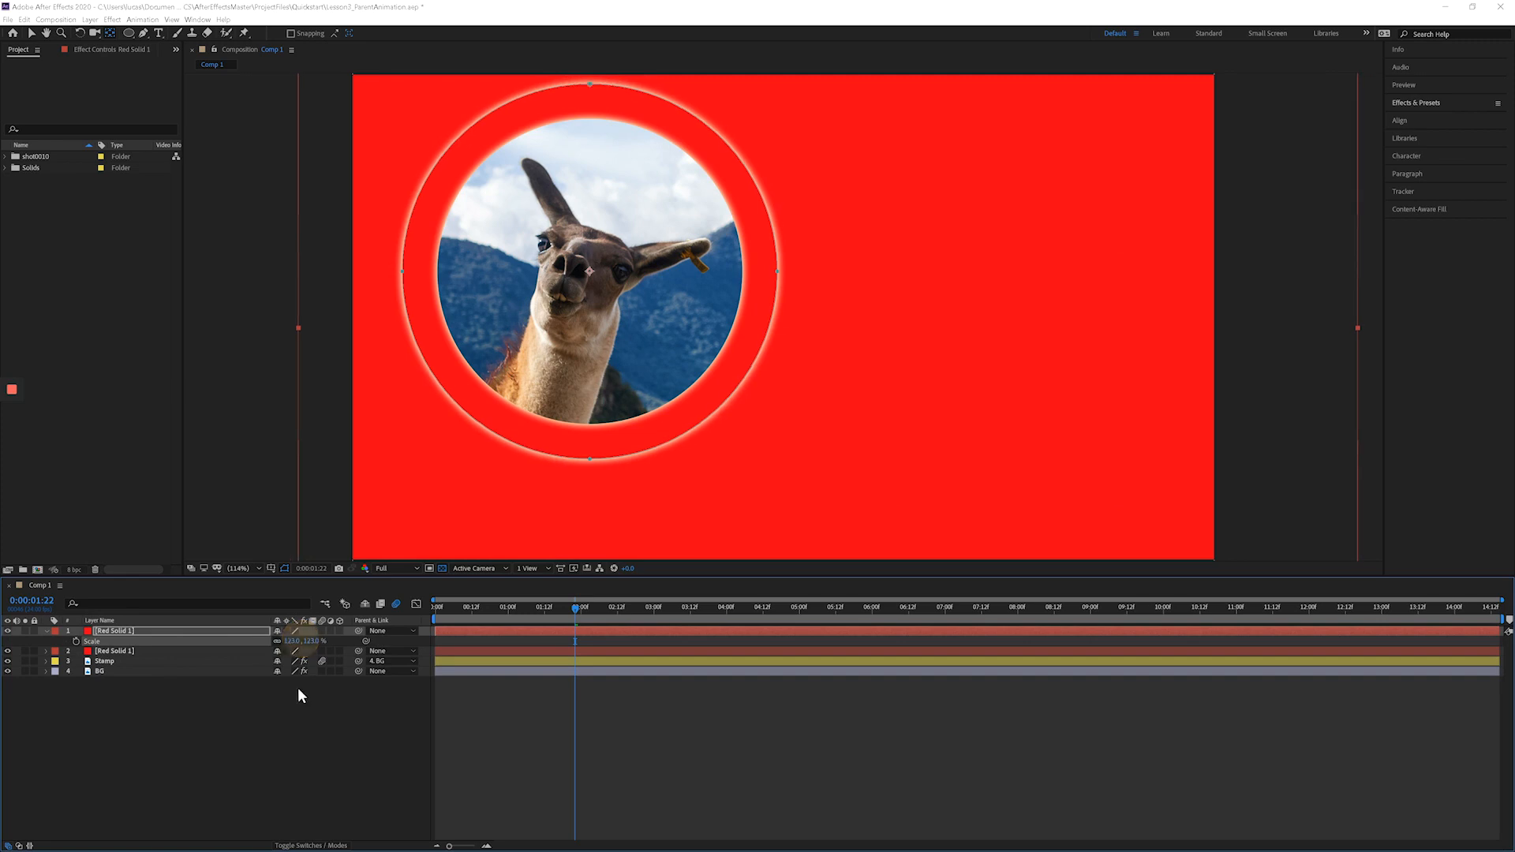
- Set the upper red solid's Scale to 120% and deselect the layer
left_click(303, 642)
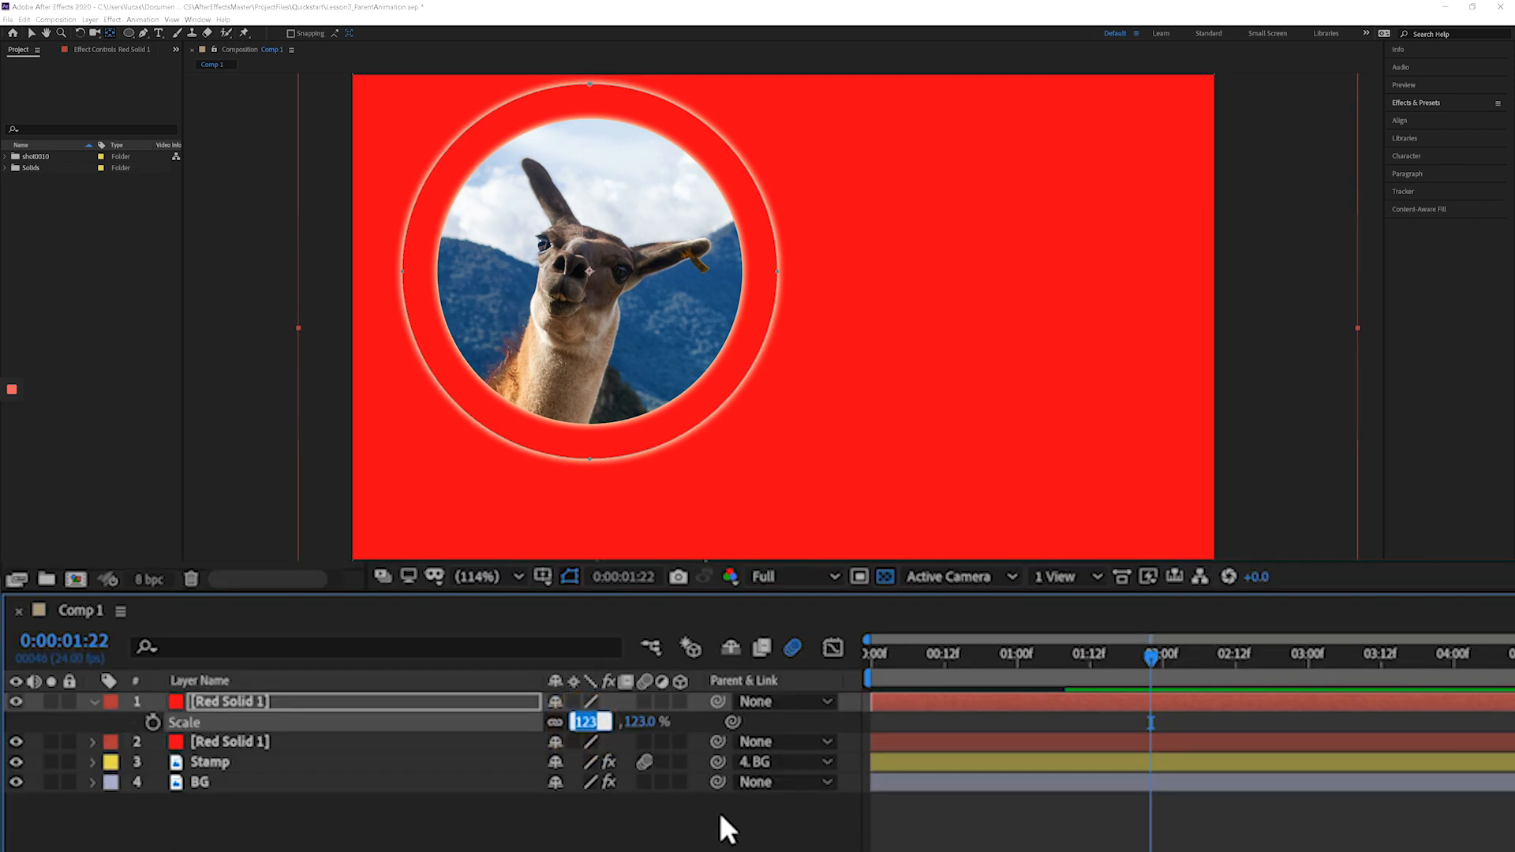
type("120")
key("Return")
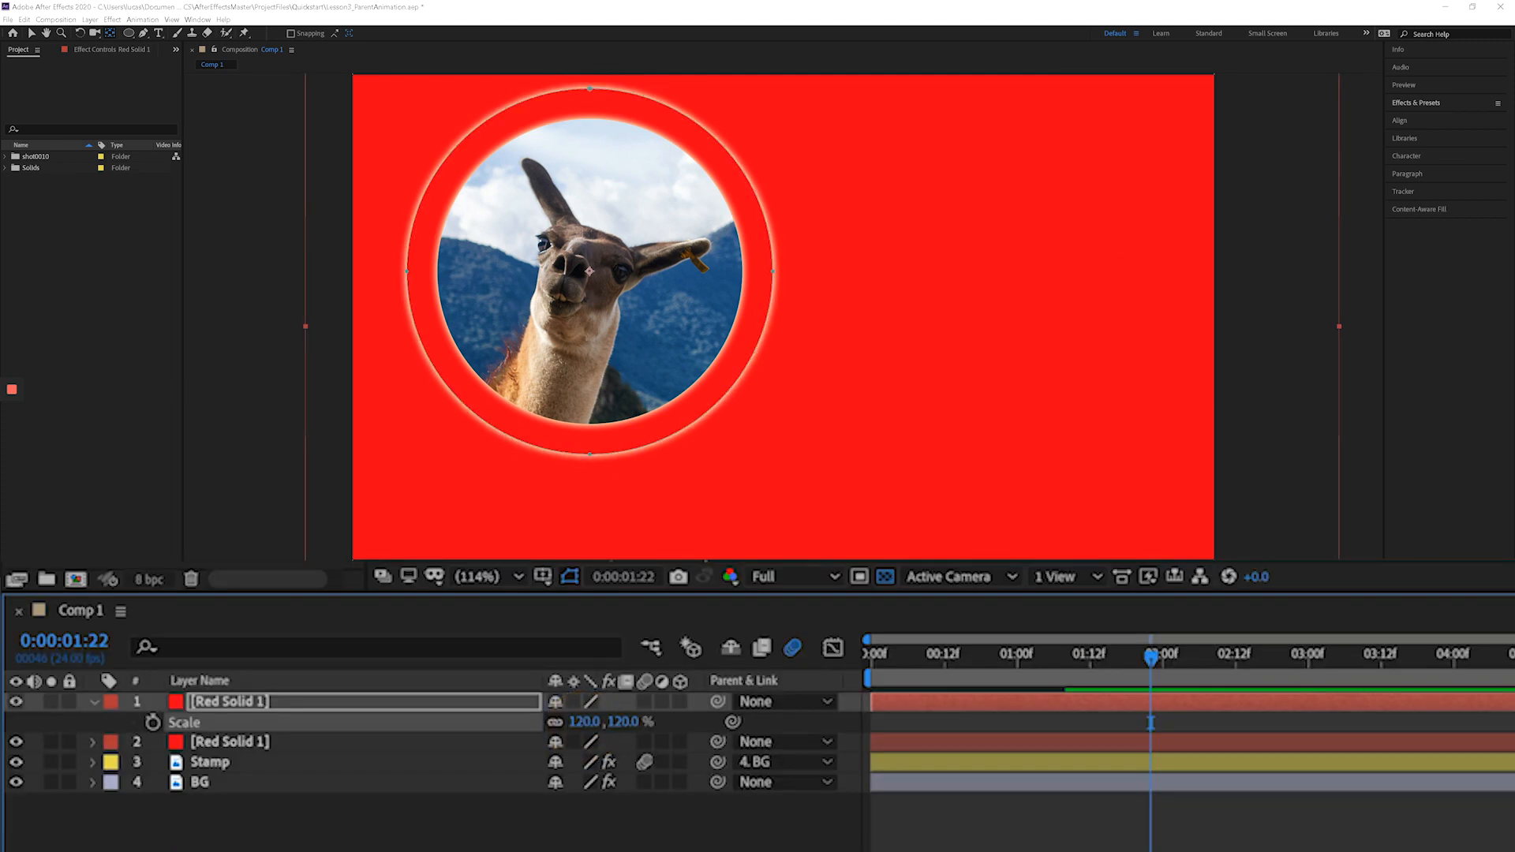
left_click(781, 838)
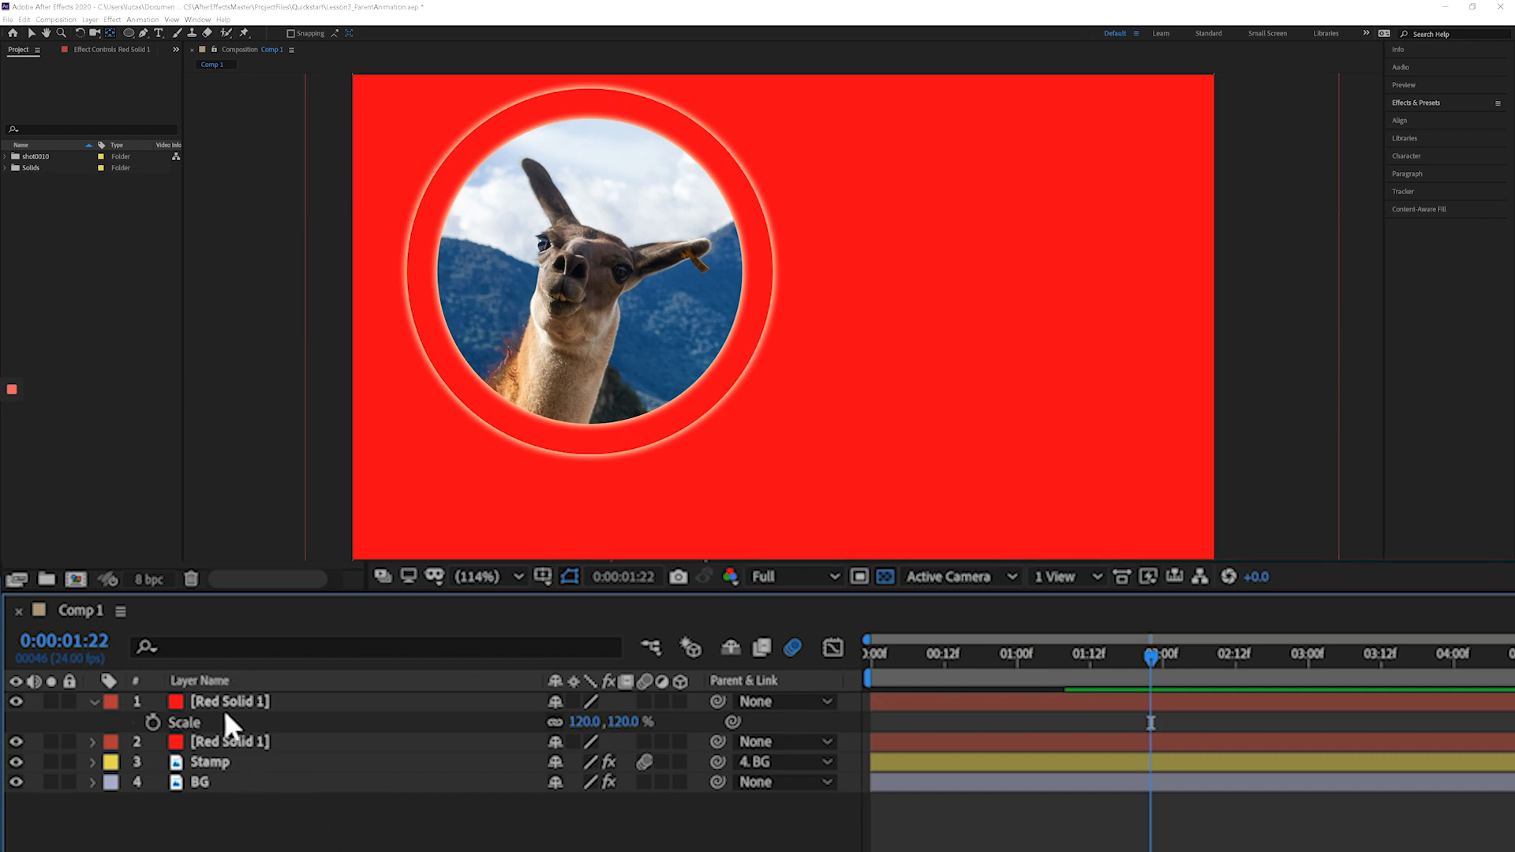
- Add a Drop Shadow layer style to the upper red solid and expand its properties
left_click(242, 699)
right_click(241, 699)
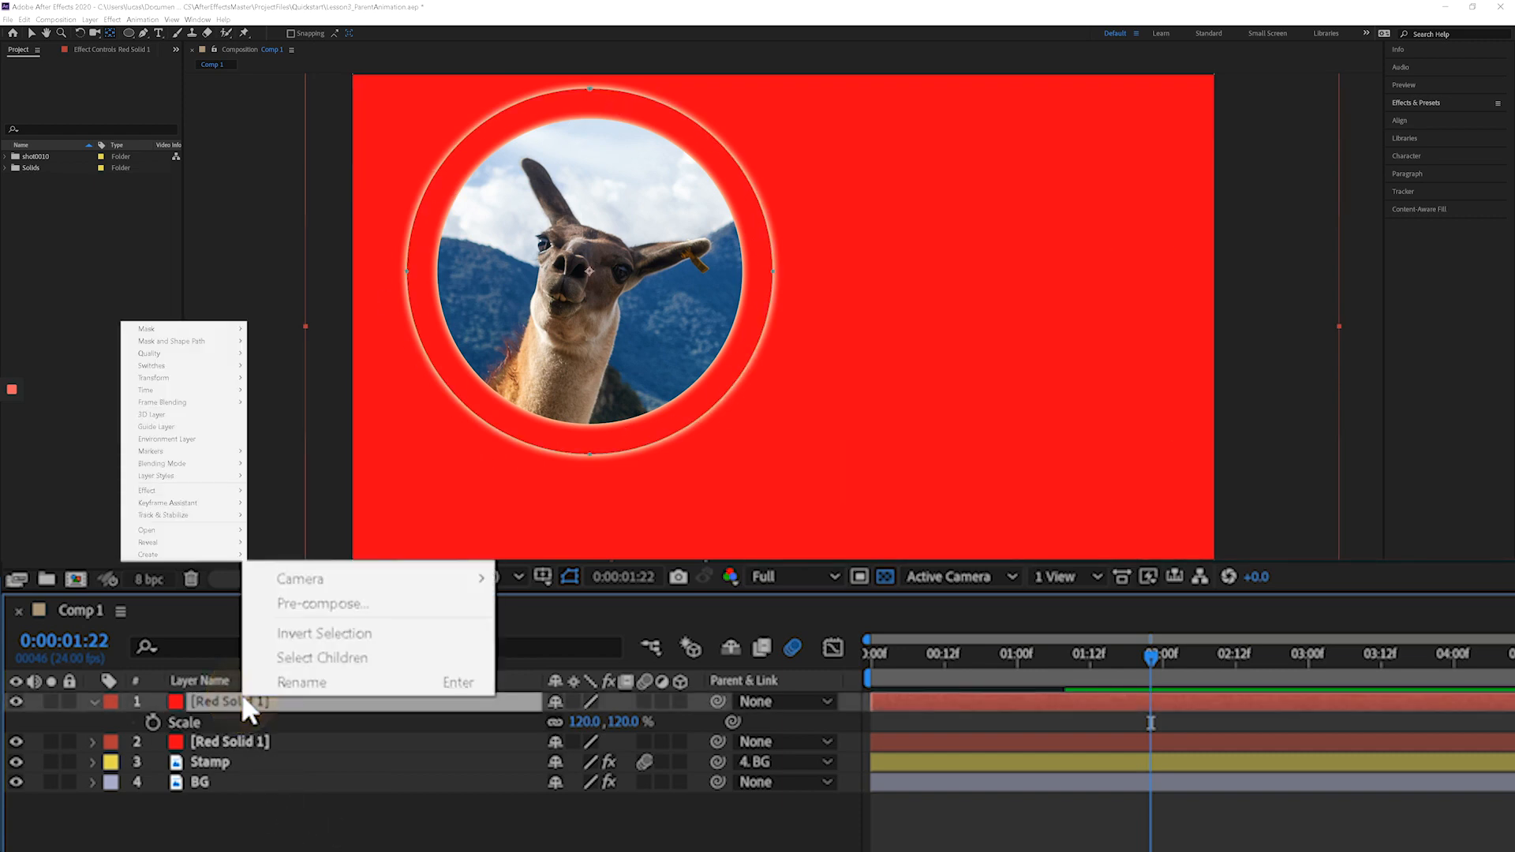
mouse_move(189, 481)
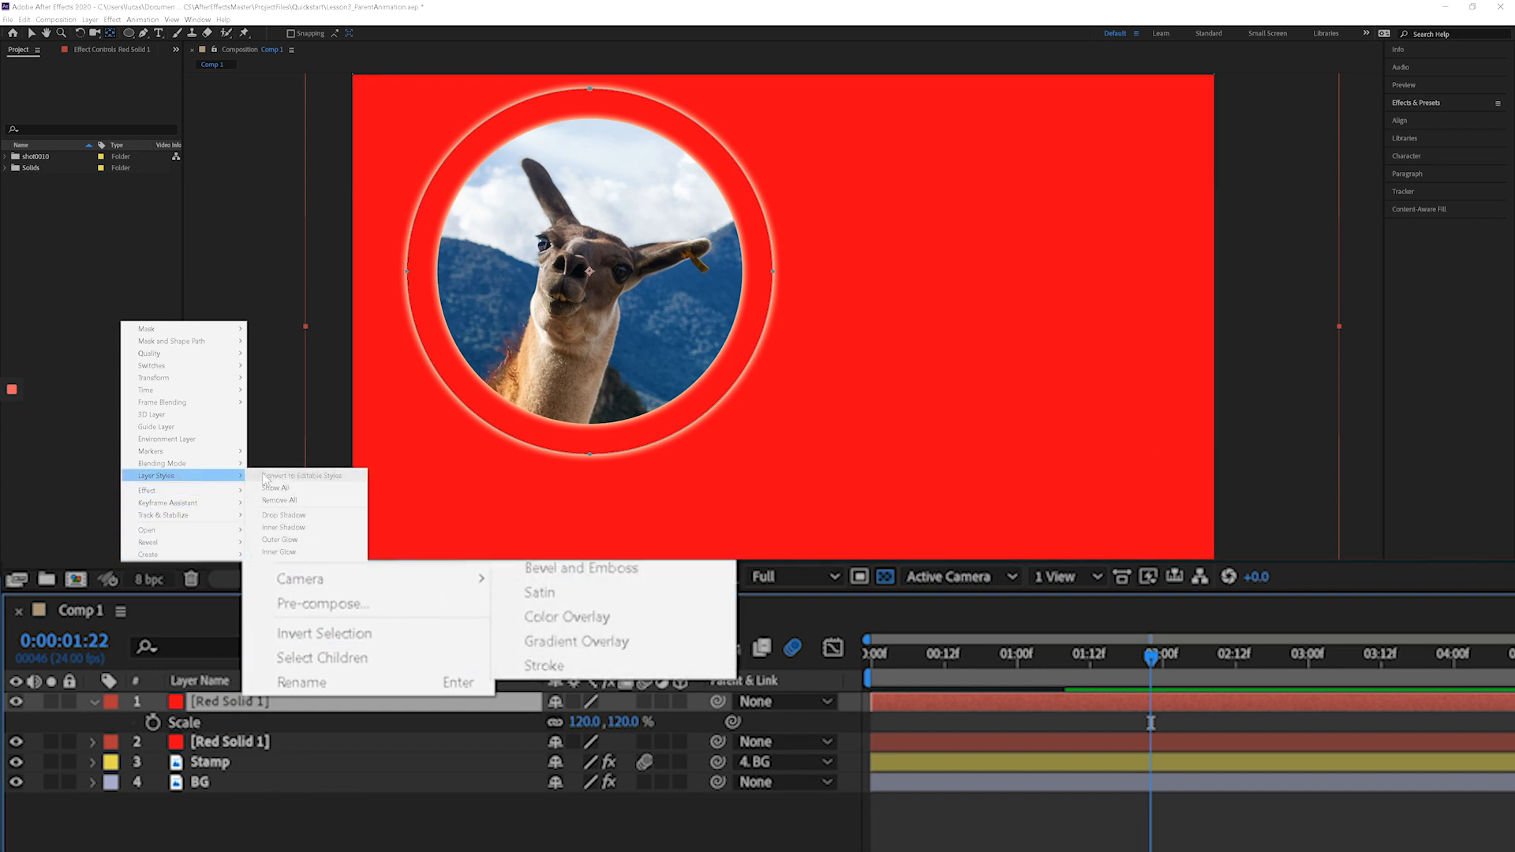
left_click(298, 512)
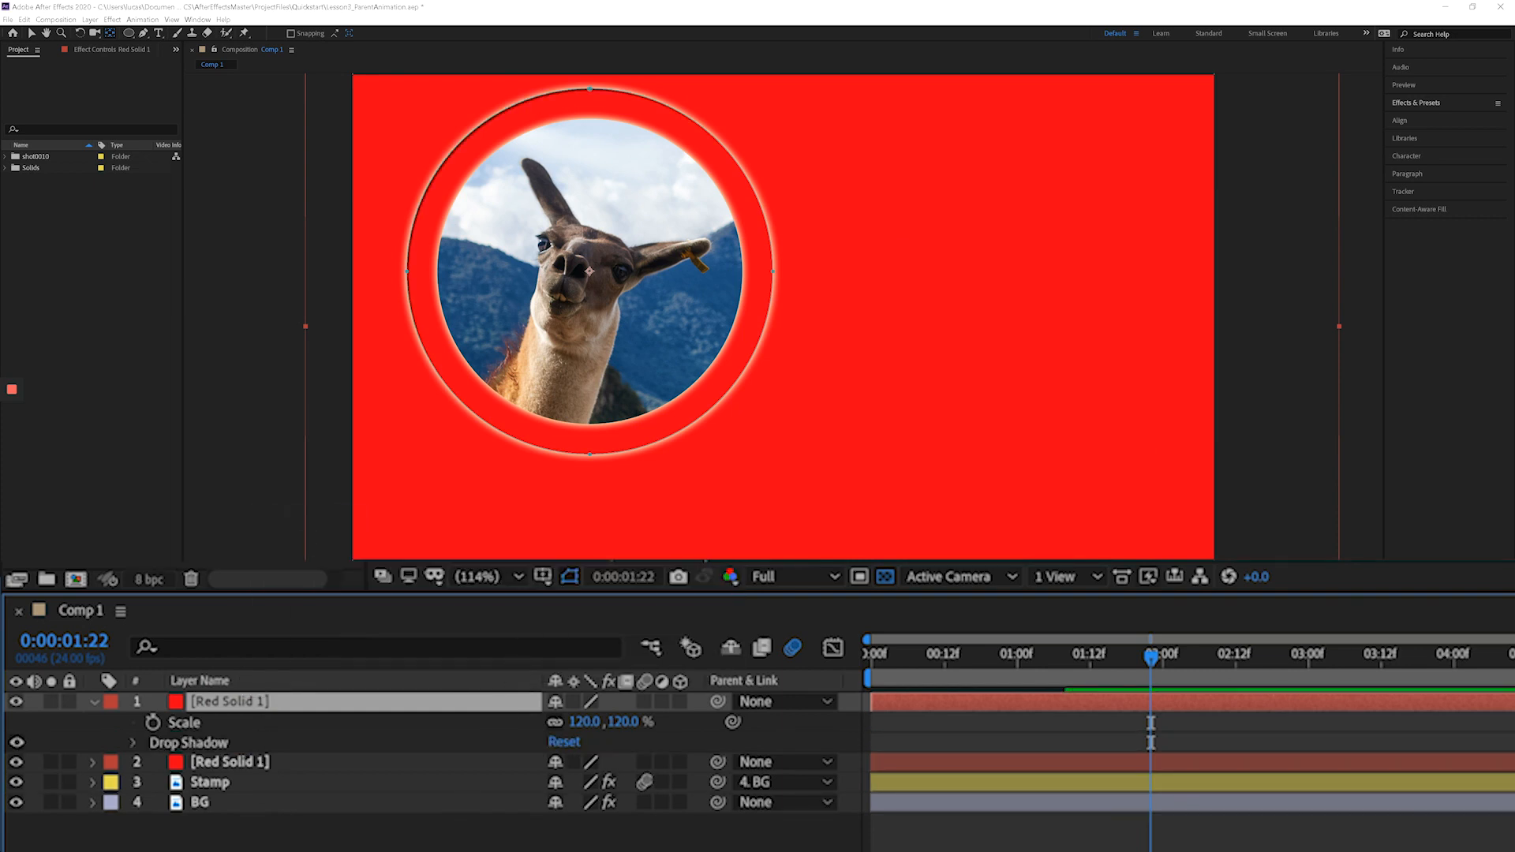
left_click(132, 742)
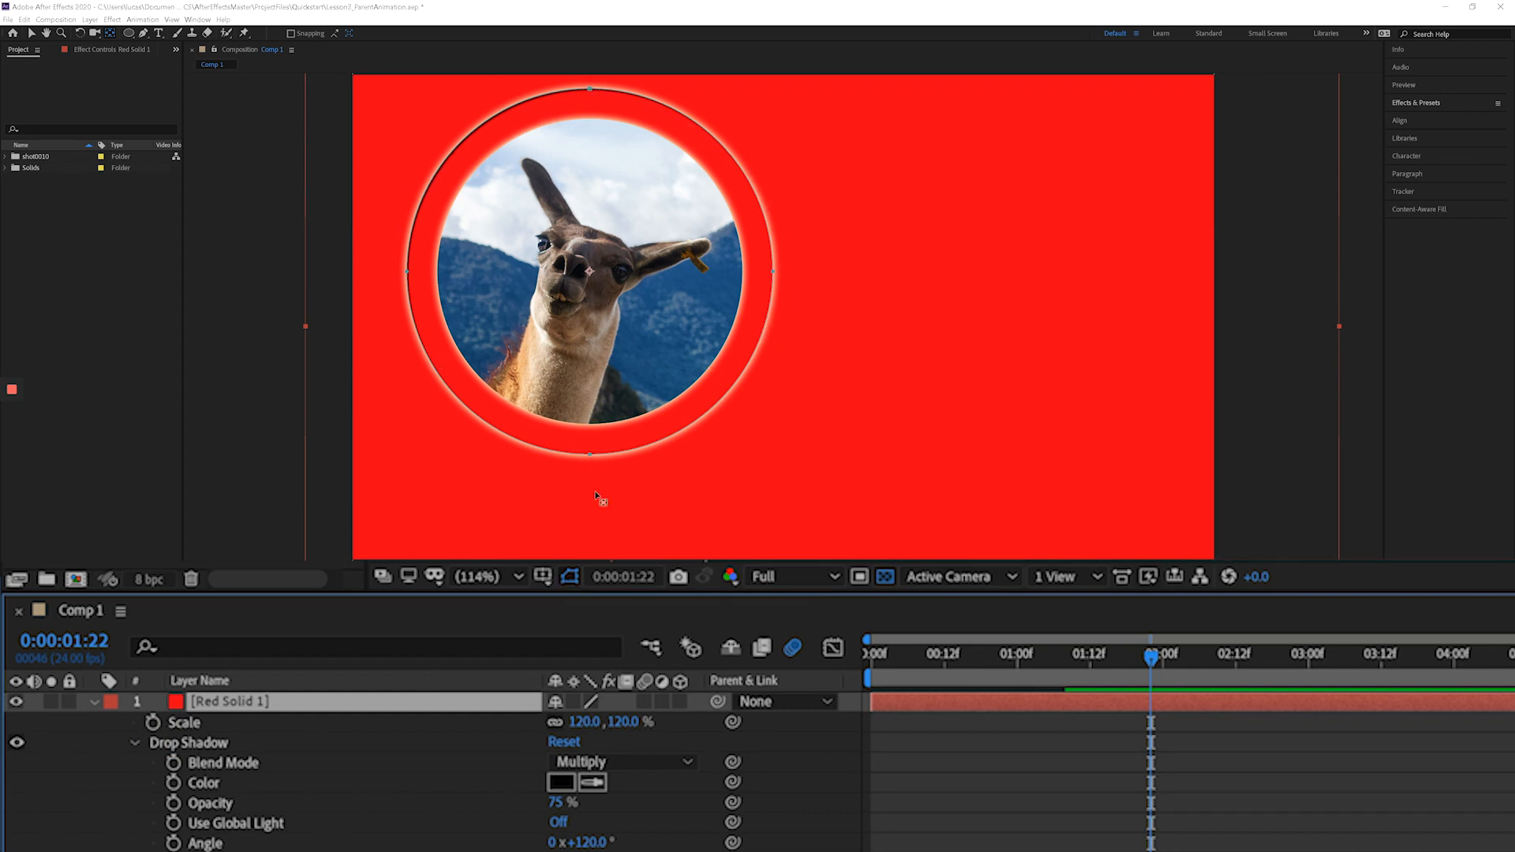
- Toggle the mask and shape path outlines in the composition view on and off, leaving them hidden
left_click(569, 578)
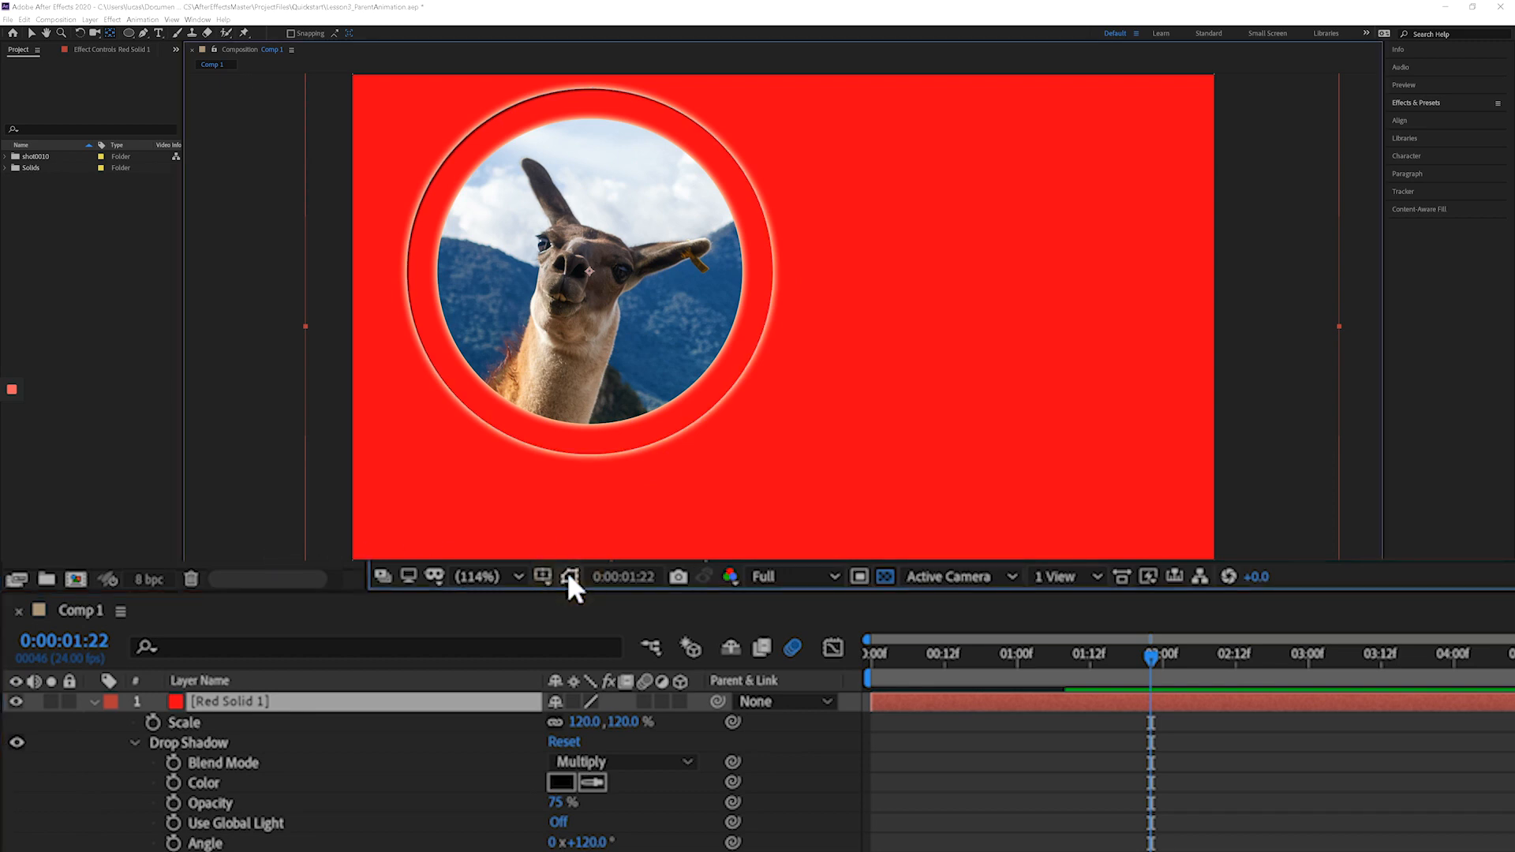
left_click(569, 576)
left_click(569, 576)
left_click(569, 576)
left_click(569, 576)
left_click(569, 576)
left_click(569, 576)
left_click(569, 576)
left_click(569, 576)
left_click(569, 576)
left_click(569, 575)
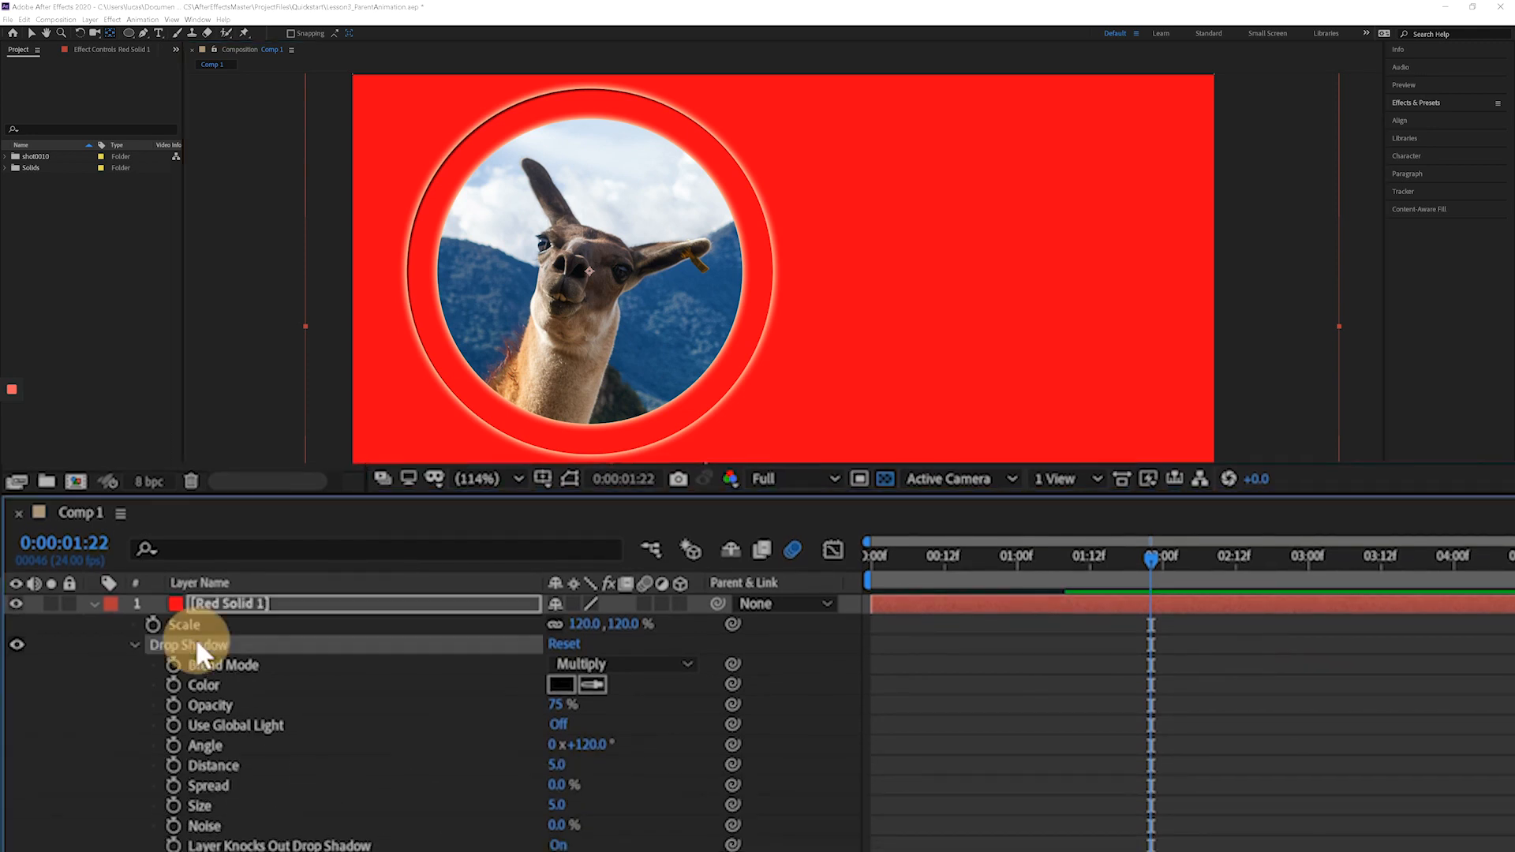
- Set the upper red solid's Drop Shadow to Distance 0, Spread 48% and Size 27
left_click(195, 644)
left_click_drag(556, 803, 385, 778)
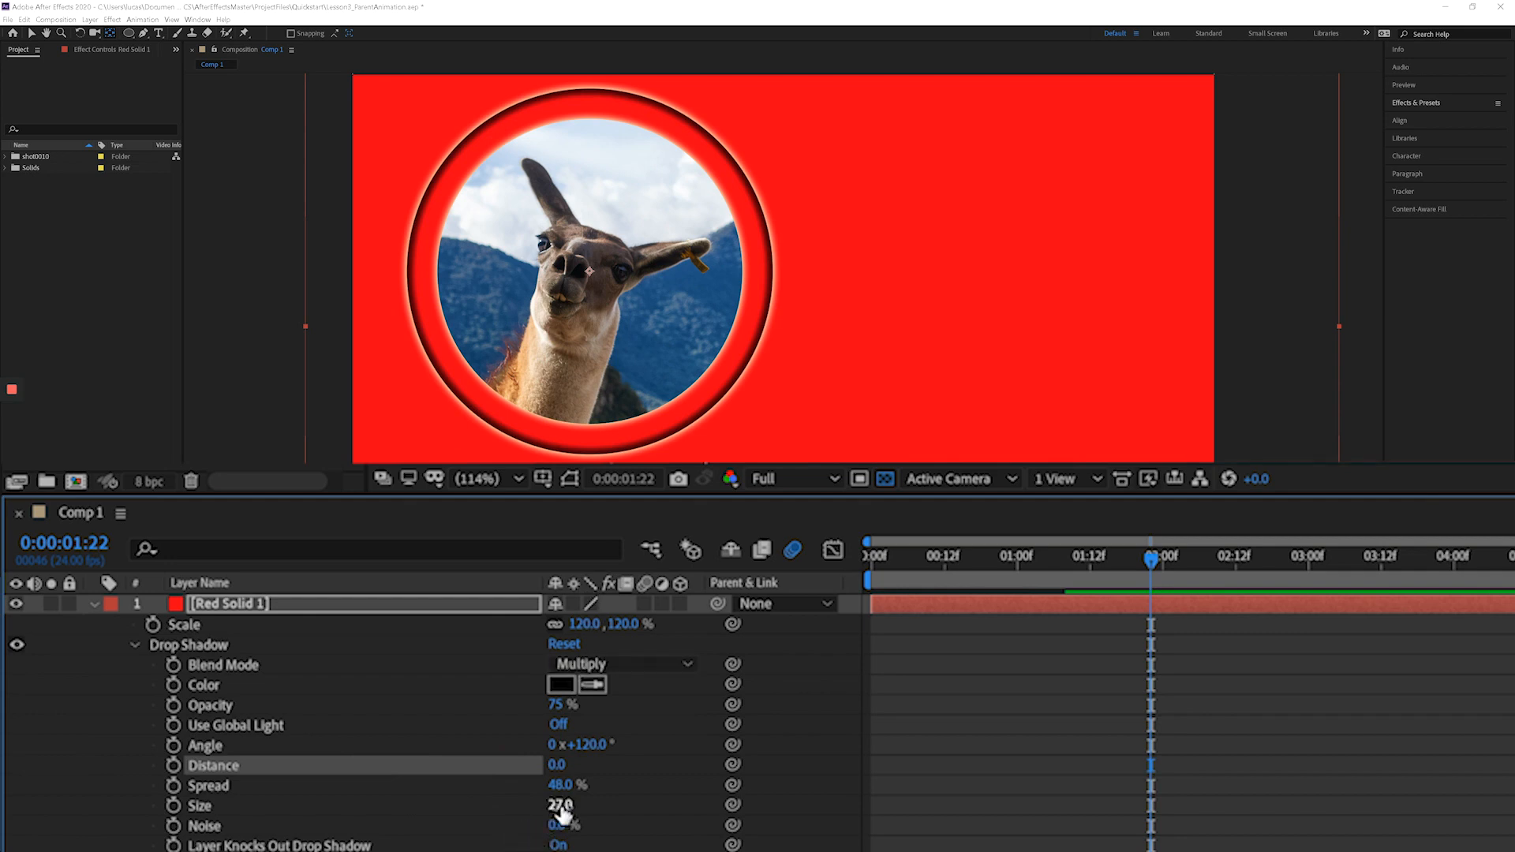
- Try offsetting the drop shadow with a Distance of 47 and an Angle of 1x+238°
left_click_drag(600, 754, 622, 812)
left_click_drag(587, 744, 1016, 664)
left_click_drag(1048, 654, 1042, 655)
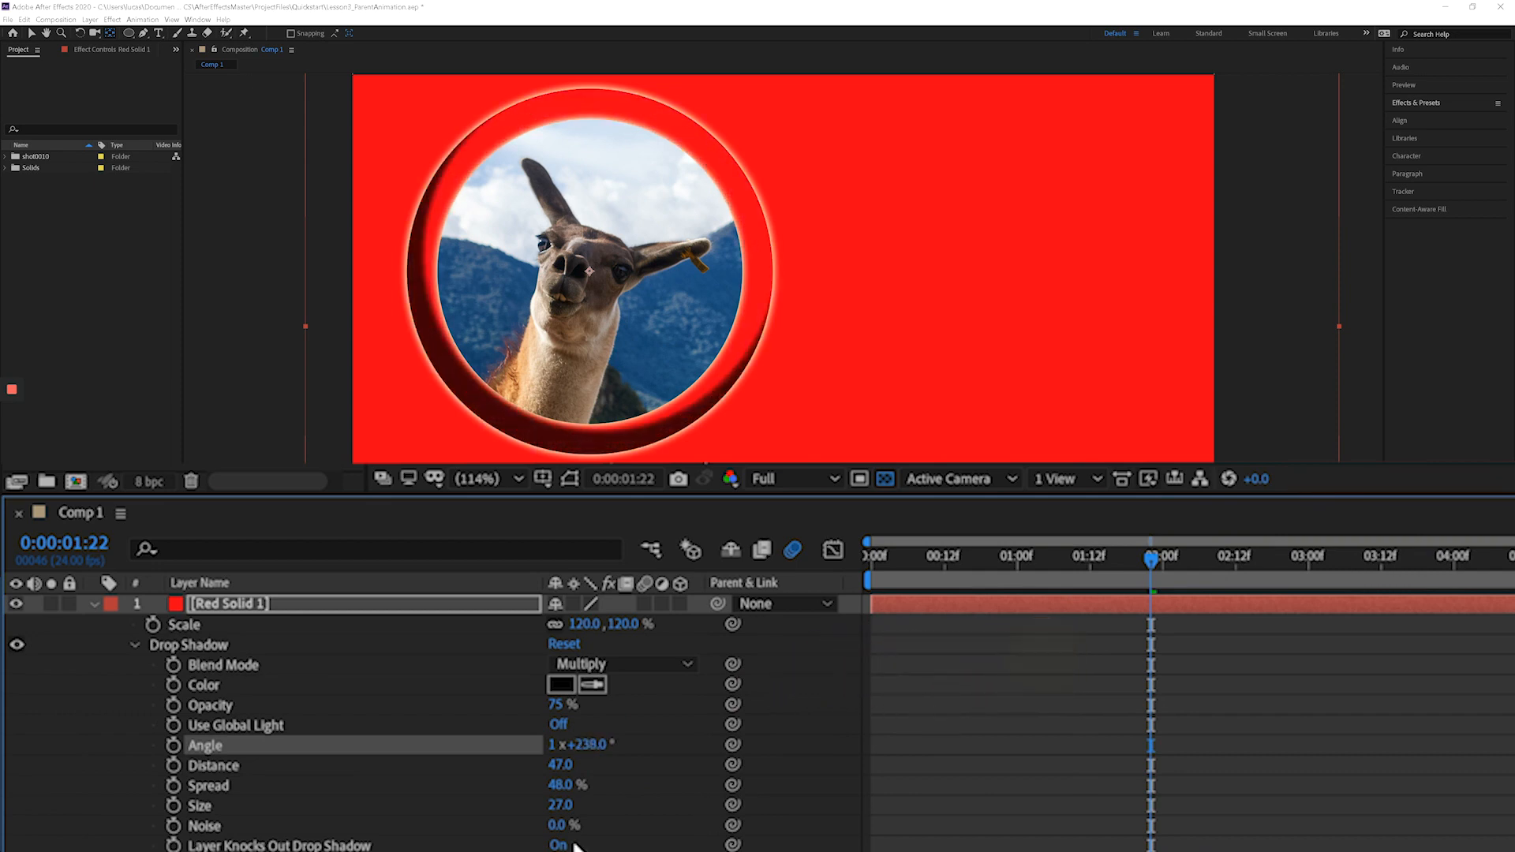
- Set the drop shadow's Angle degrees to 0 and its Distance to 0 for an even shadow around the ring
left_click(590, 744)
type("0")
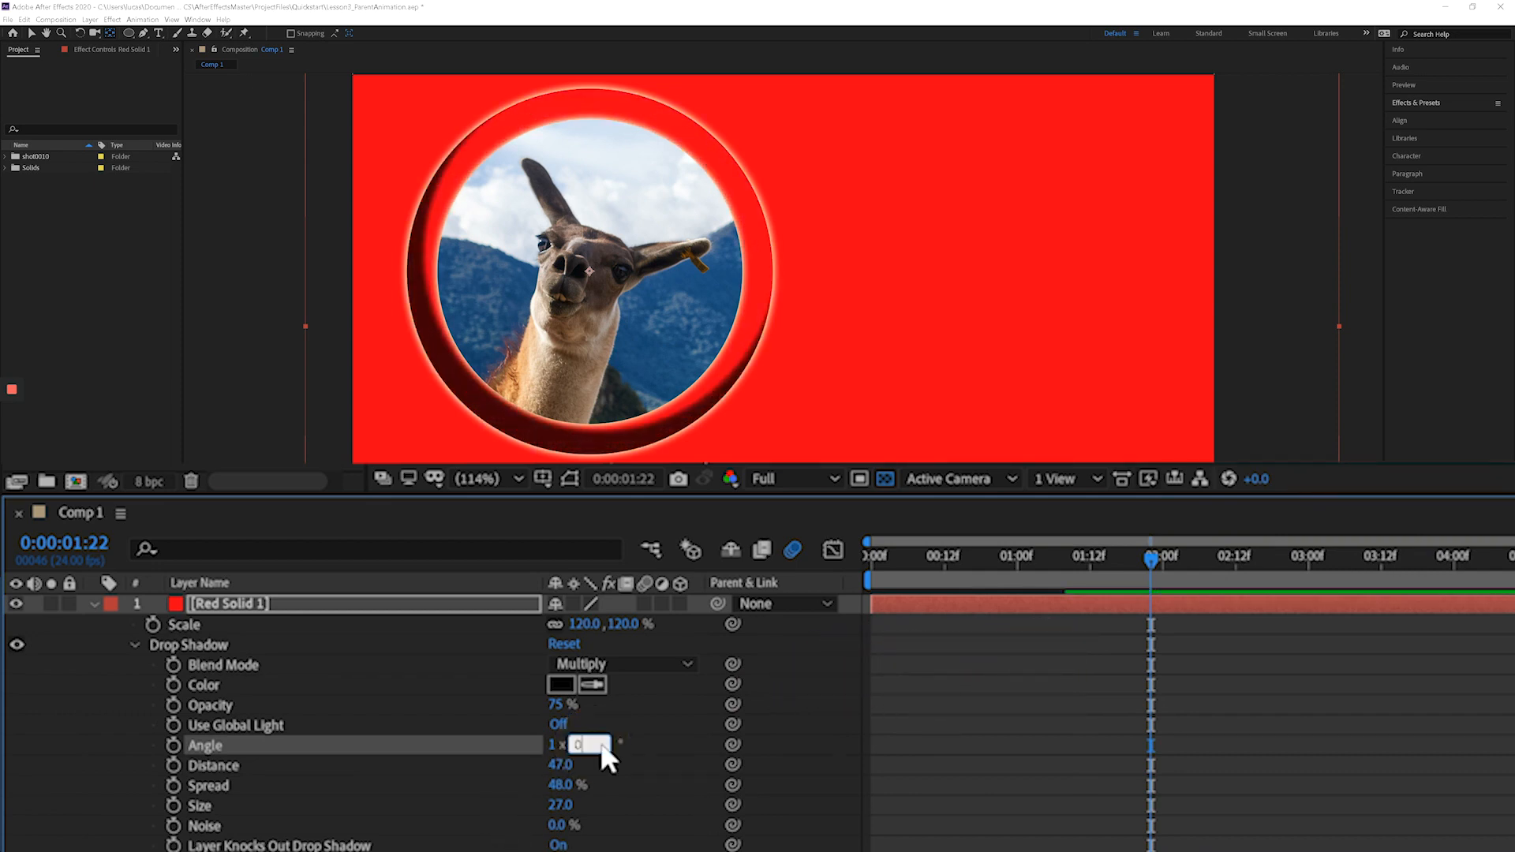
left_click(560, 765)
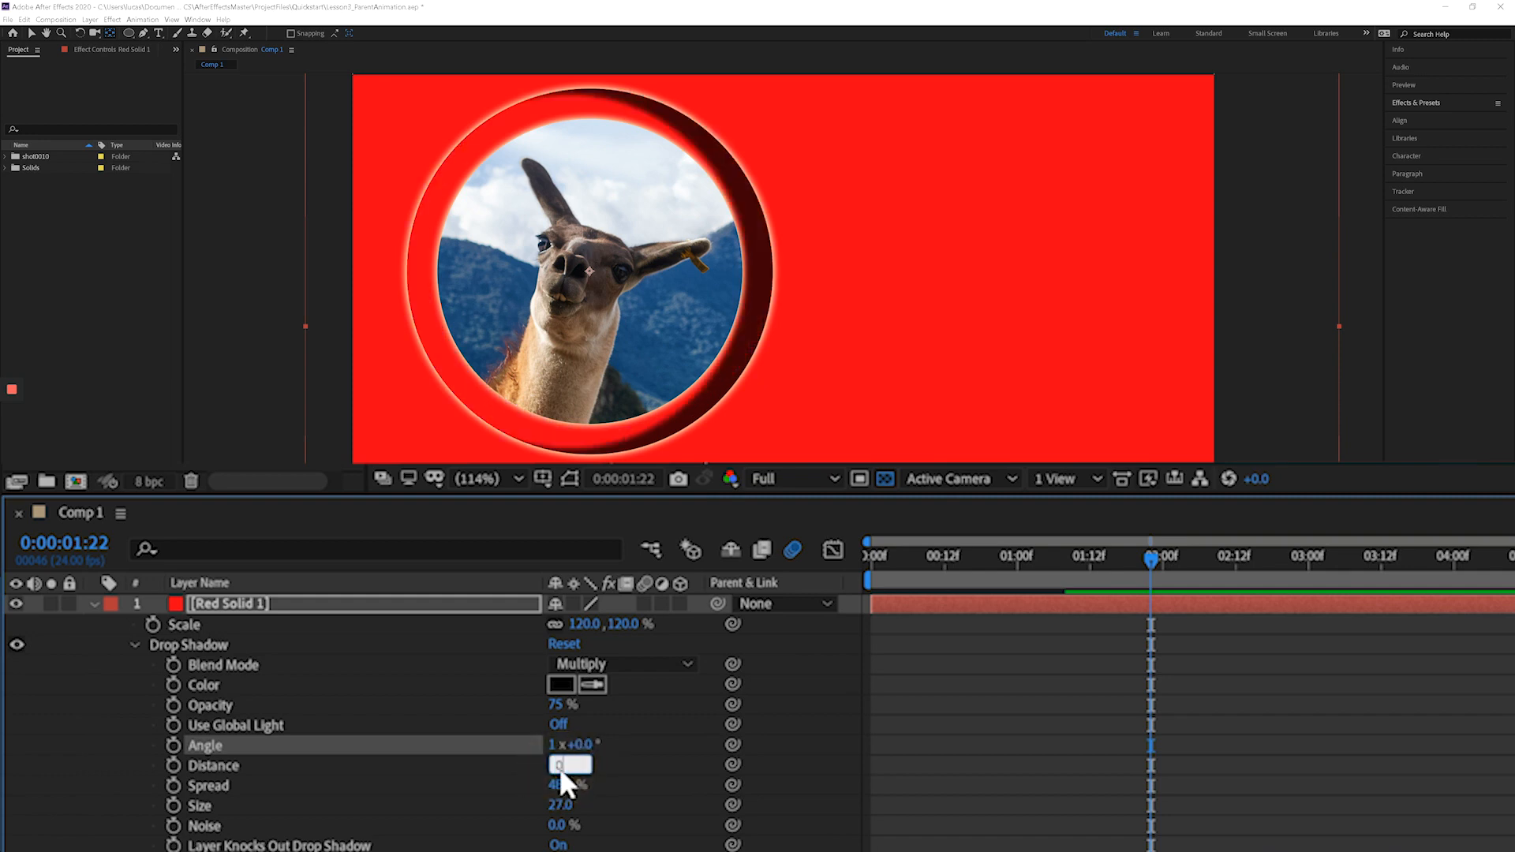
type("0")
key("Return")
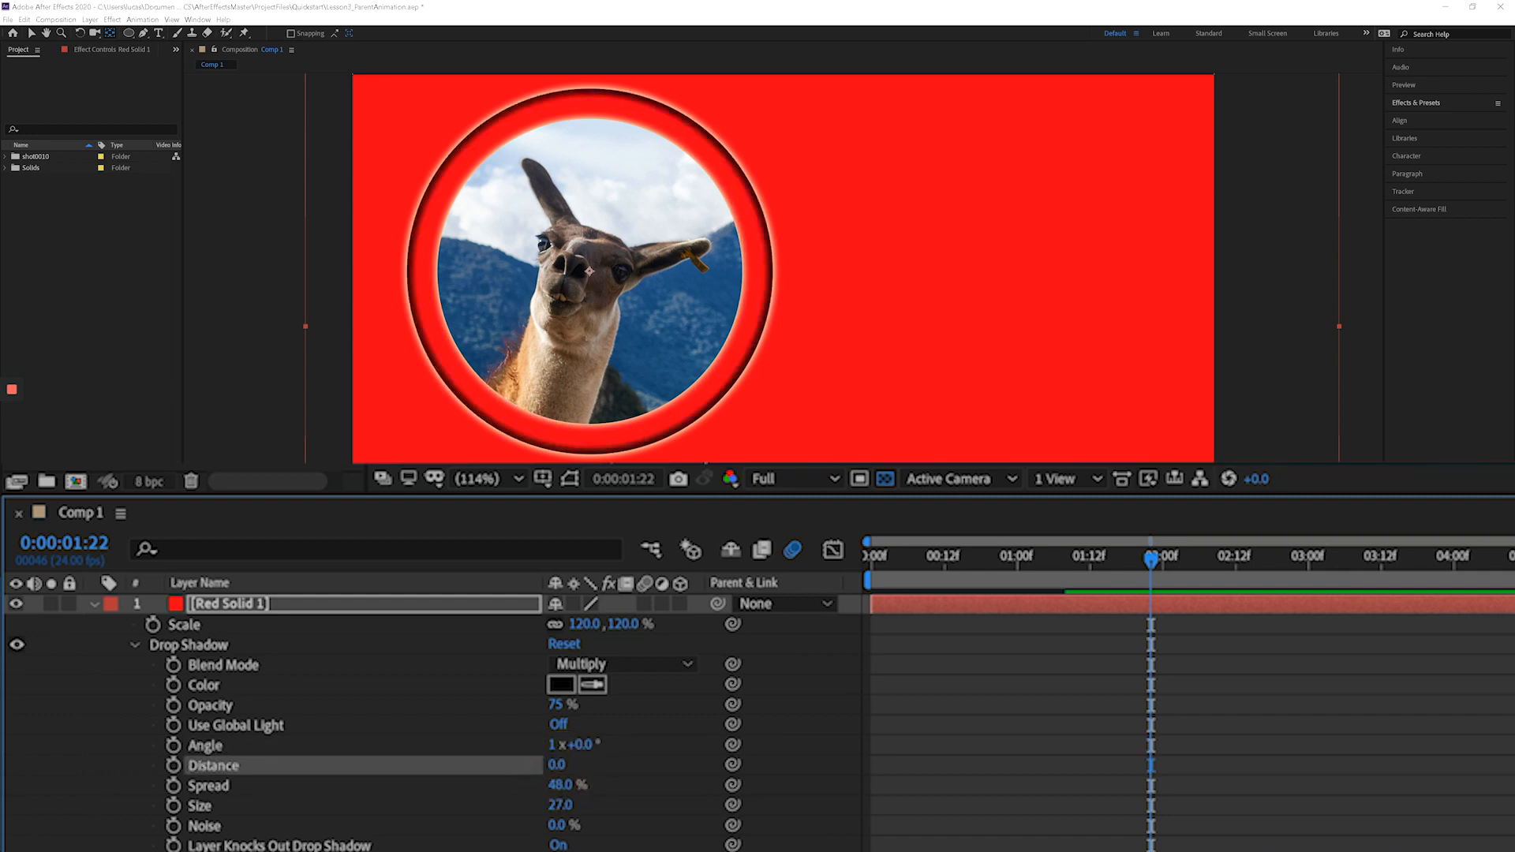
- Duplicate the shadowed top red solid and set the copy's Scale to 140% to form another ring
left_click(325, 602)
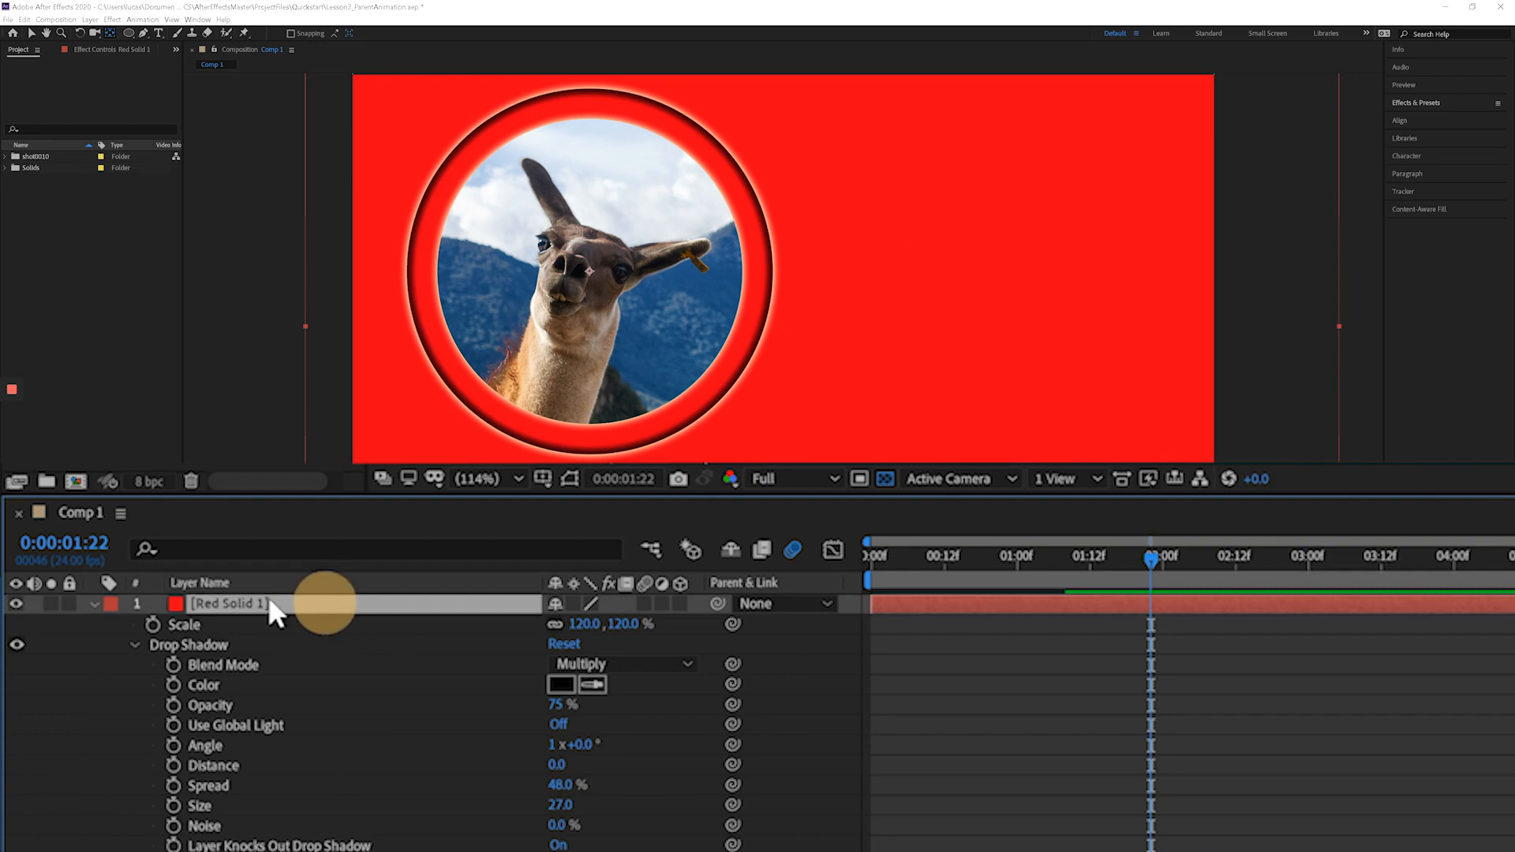
left_click(93, 603)
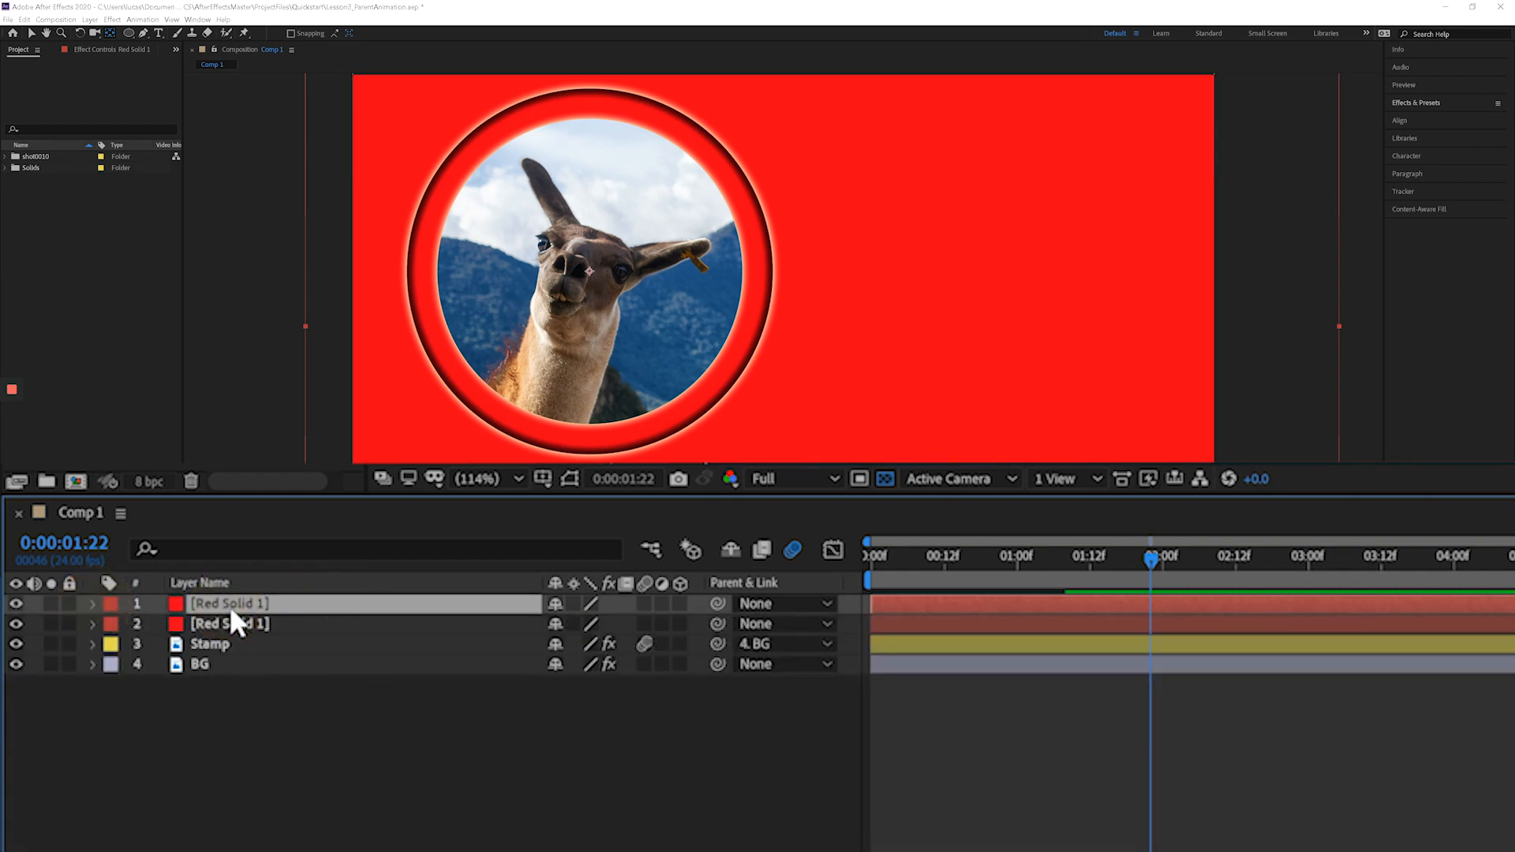
key("ctrl+d")
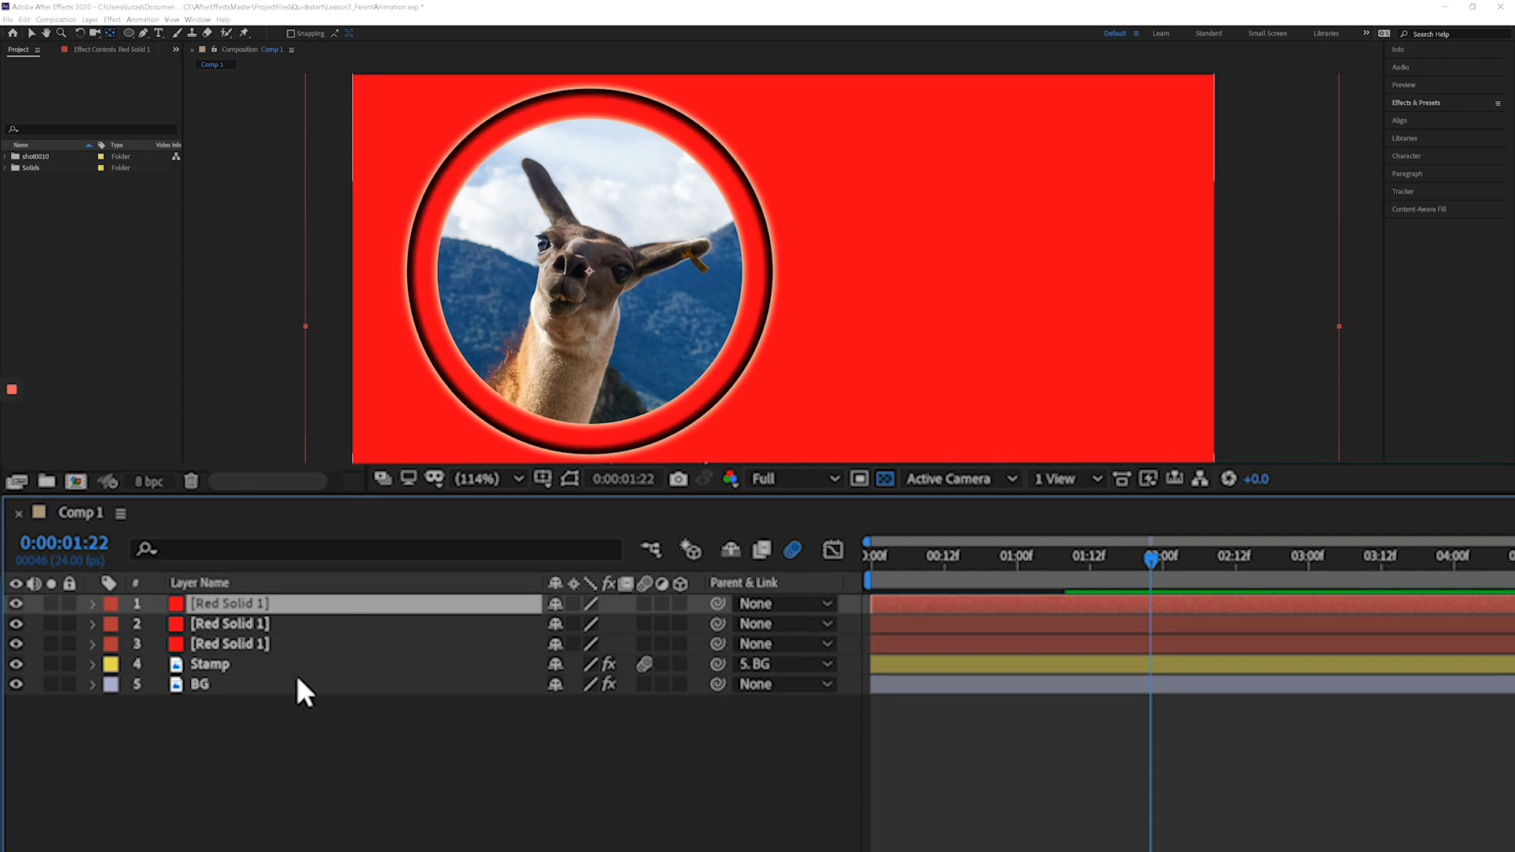
key("s")
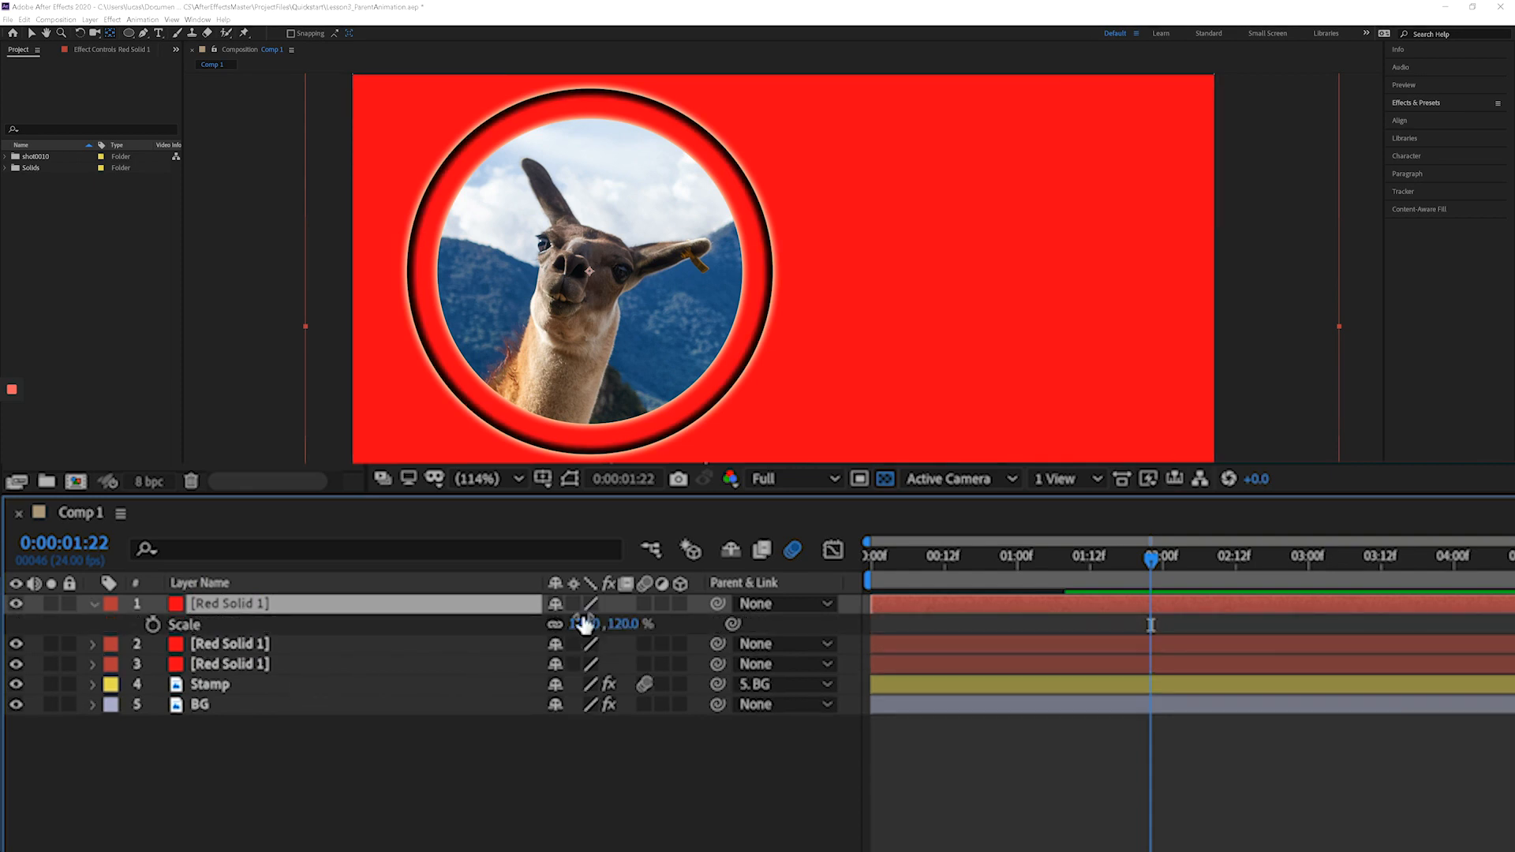
left_click(583, 624)
key("Return")
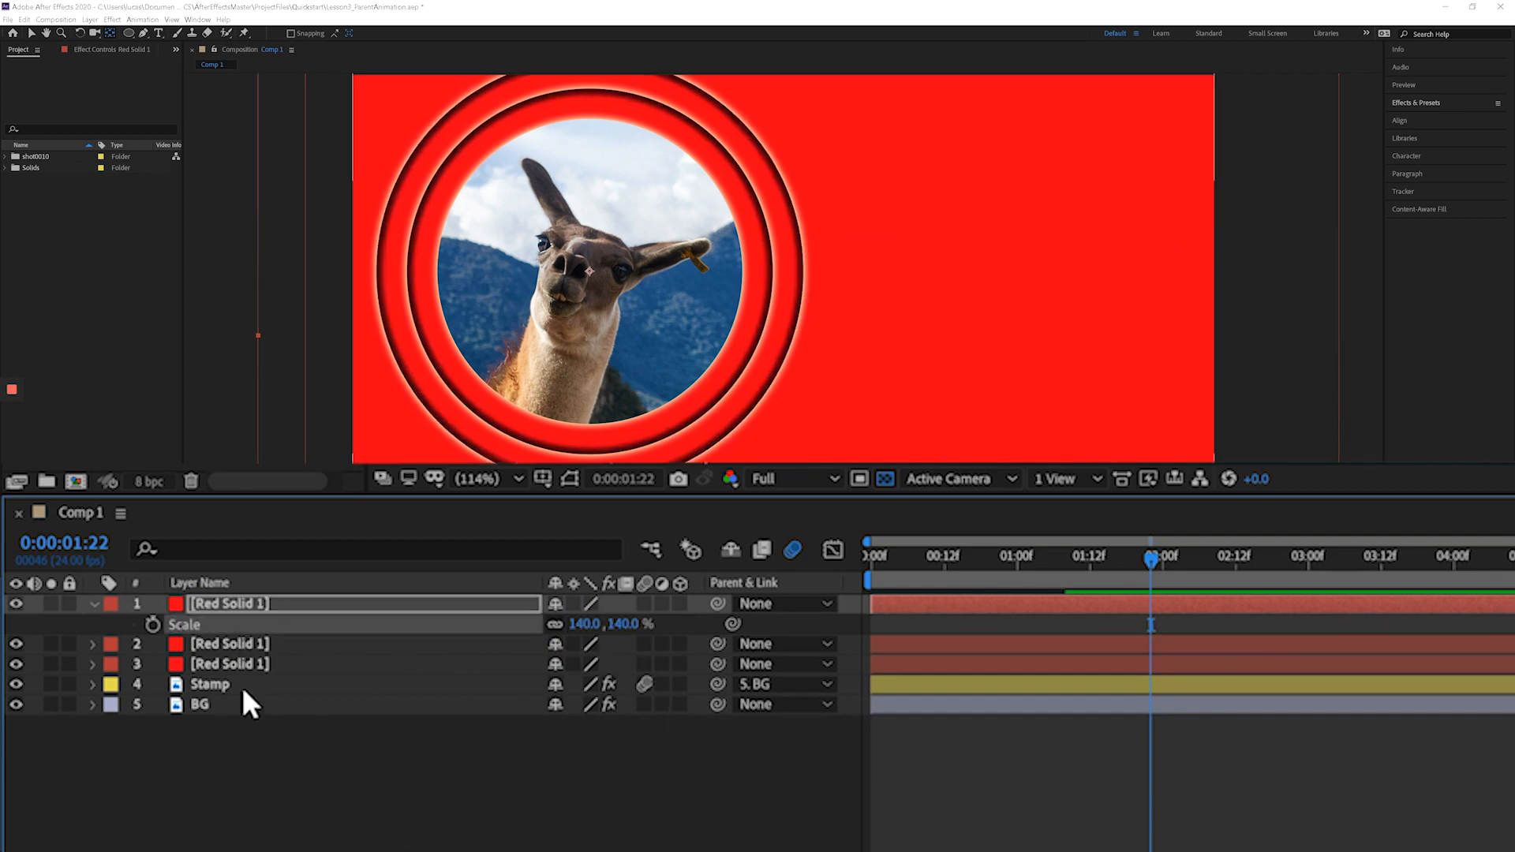
- Duplicate the 140% red solid and set the new copy's Scale to 160%
key("ctrl+d")
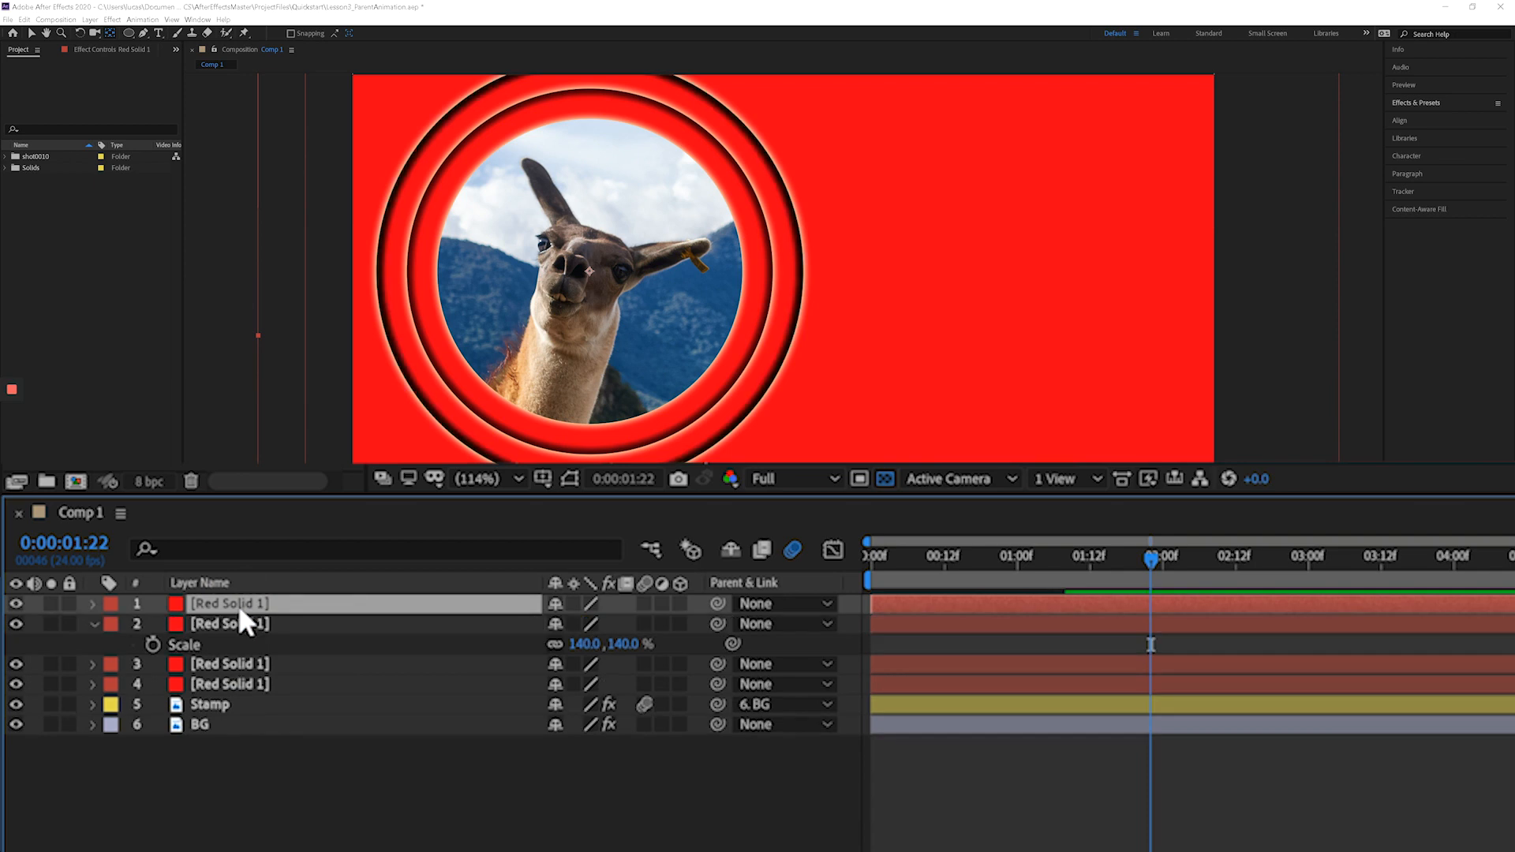
left_click(584, 624)
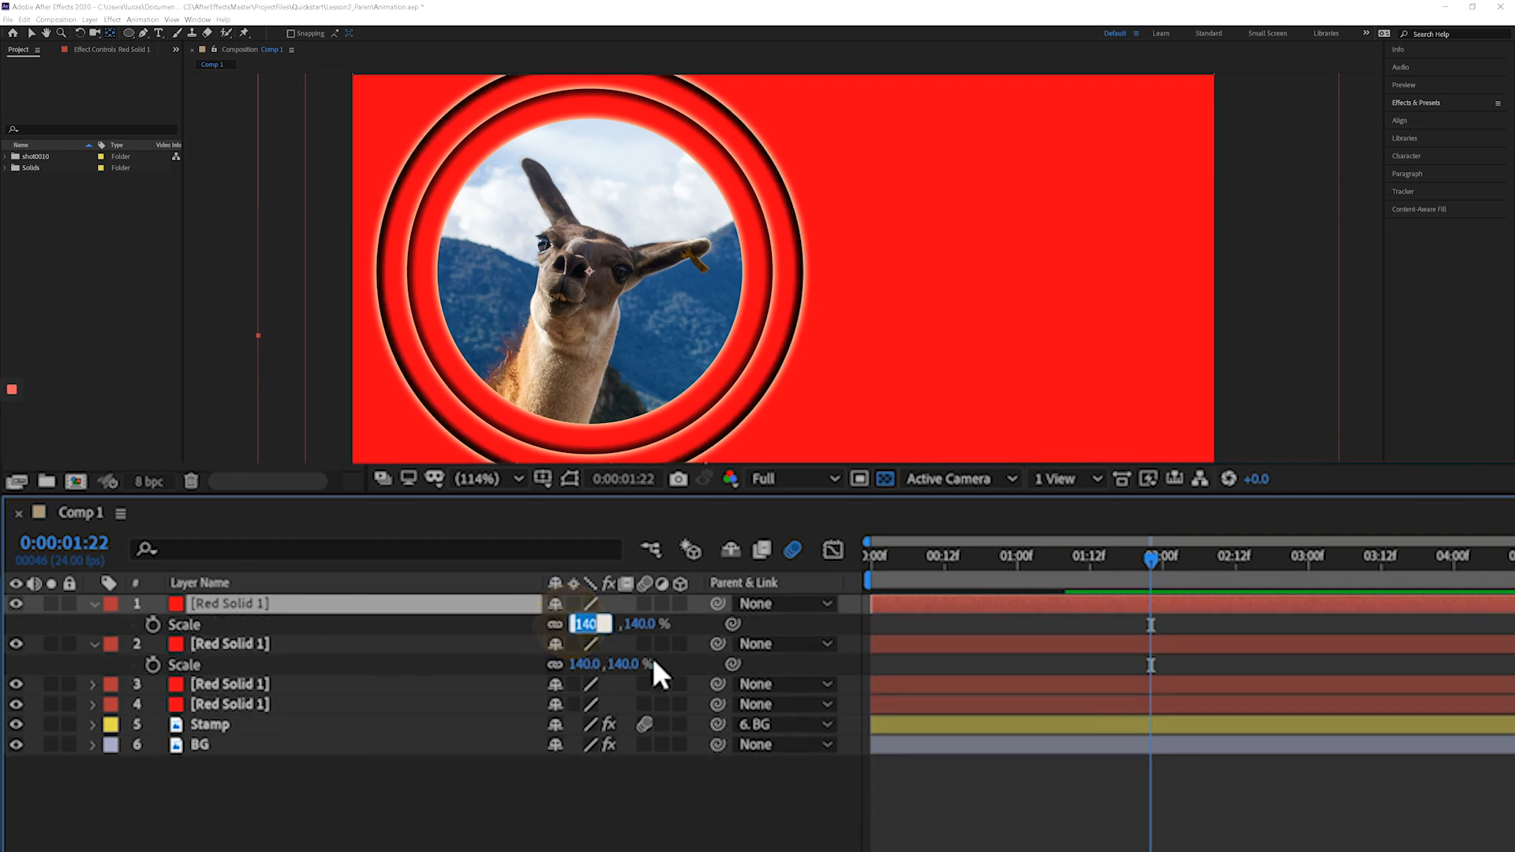
type("160")
key("Return")
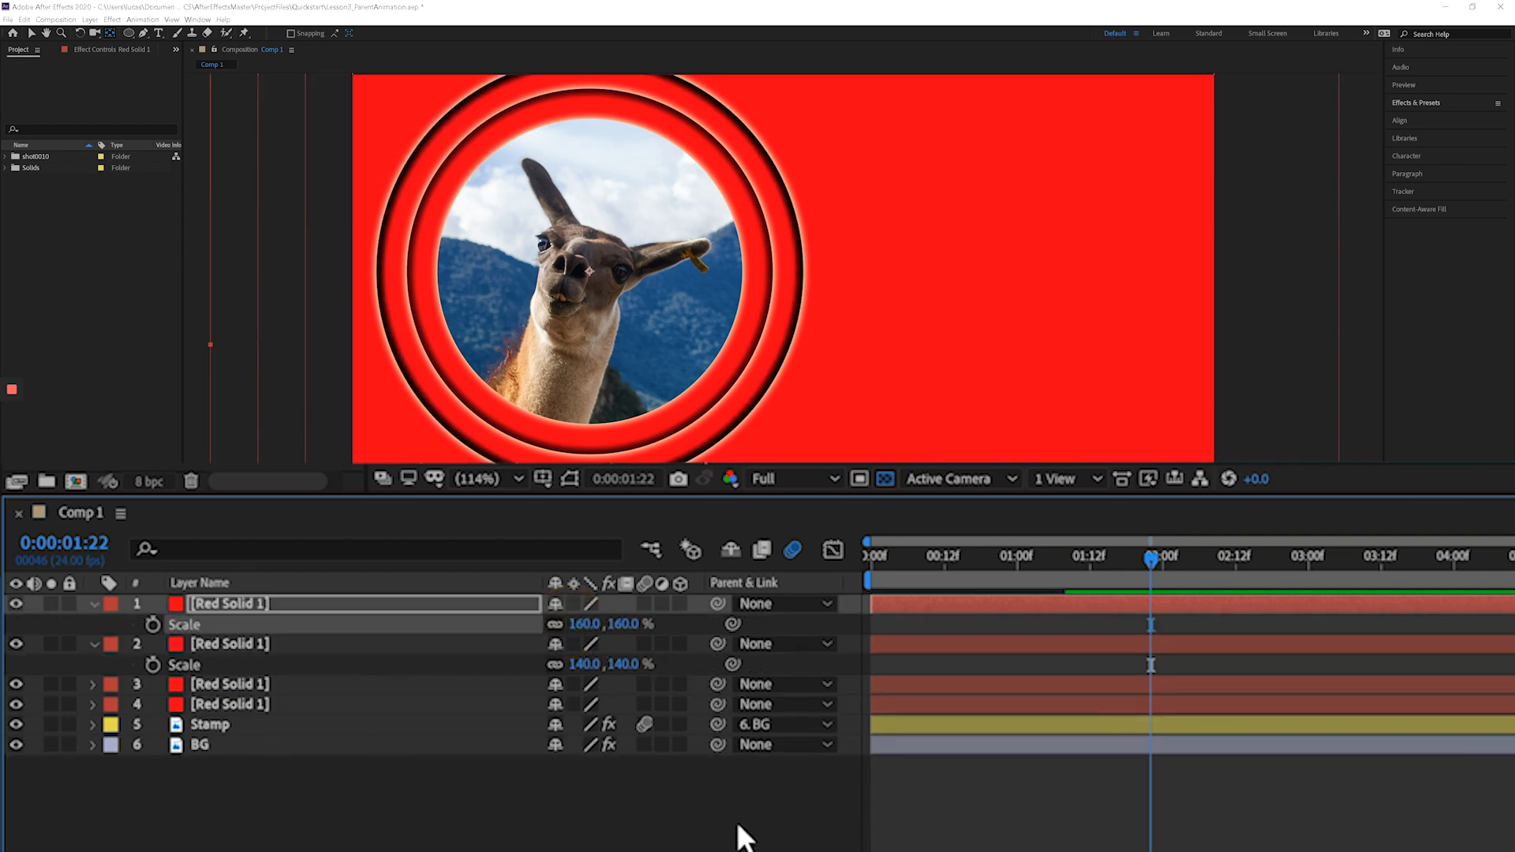
- Duplicate the 160% red solid and set the new copy's Scale to 180%
left_click(300, 603)
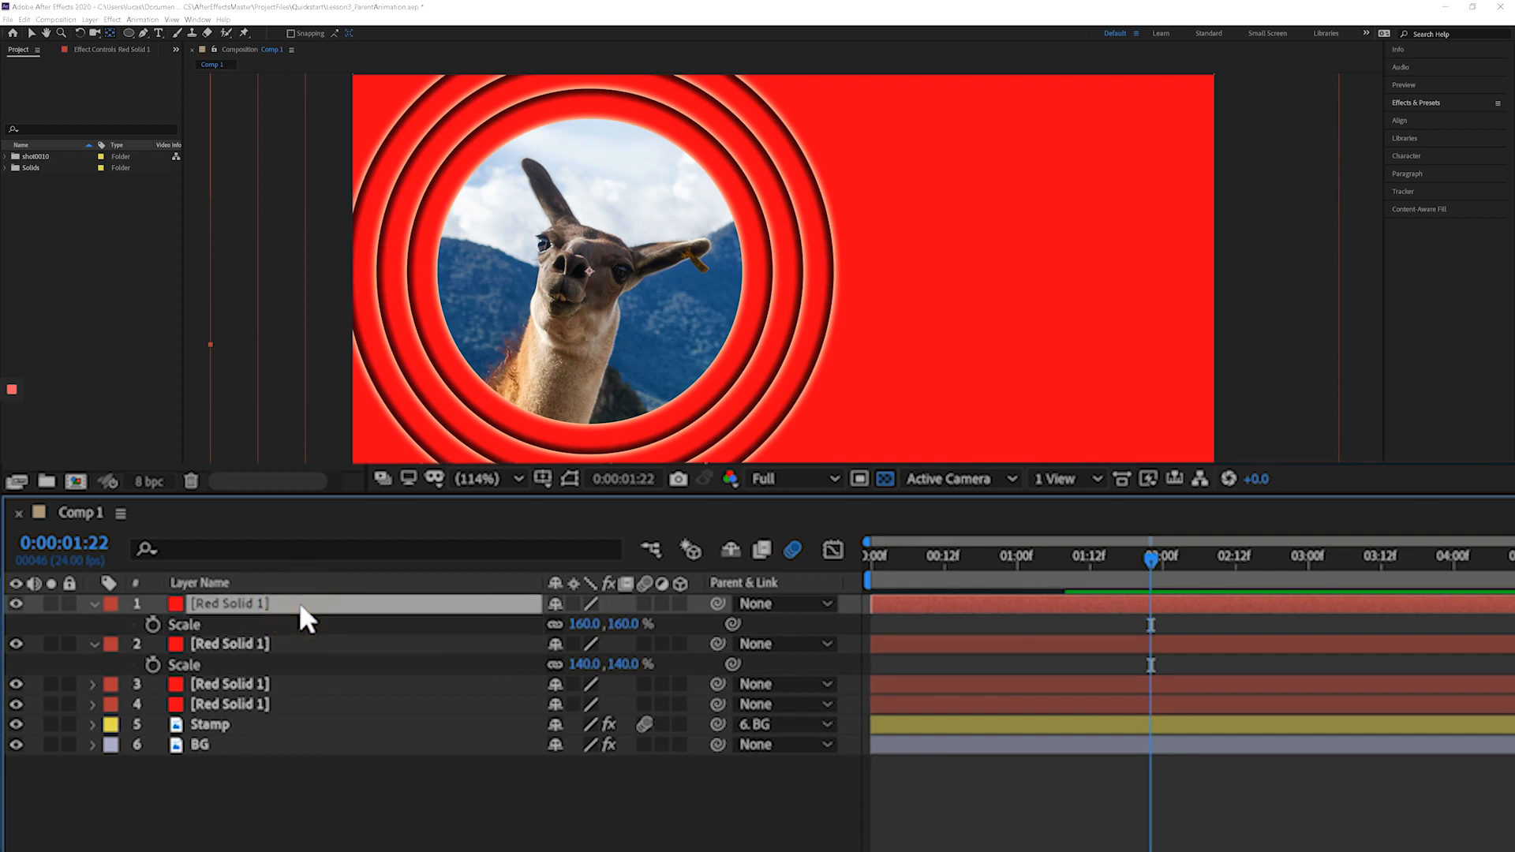
key("ctrl+d")
key("s")
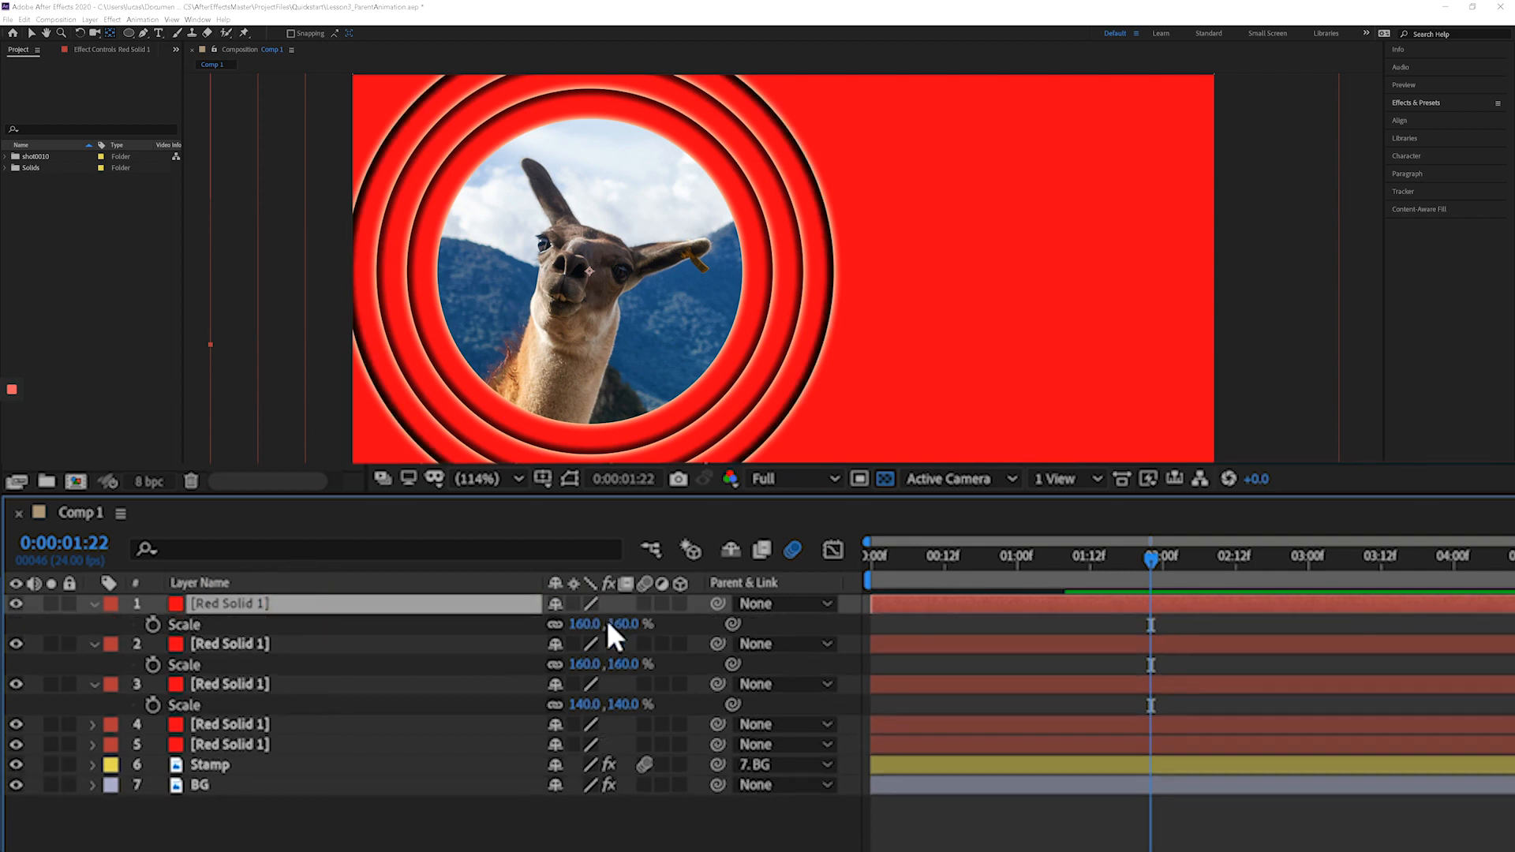
left_click(625, 624)
type("180")
key("Return")
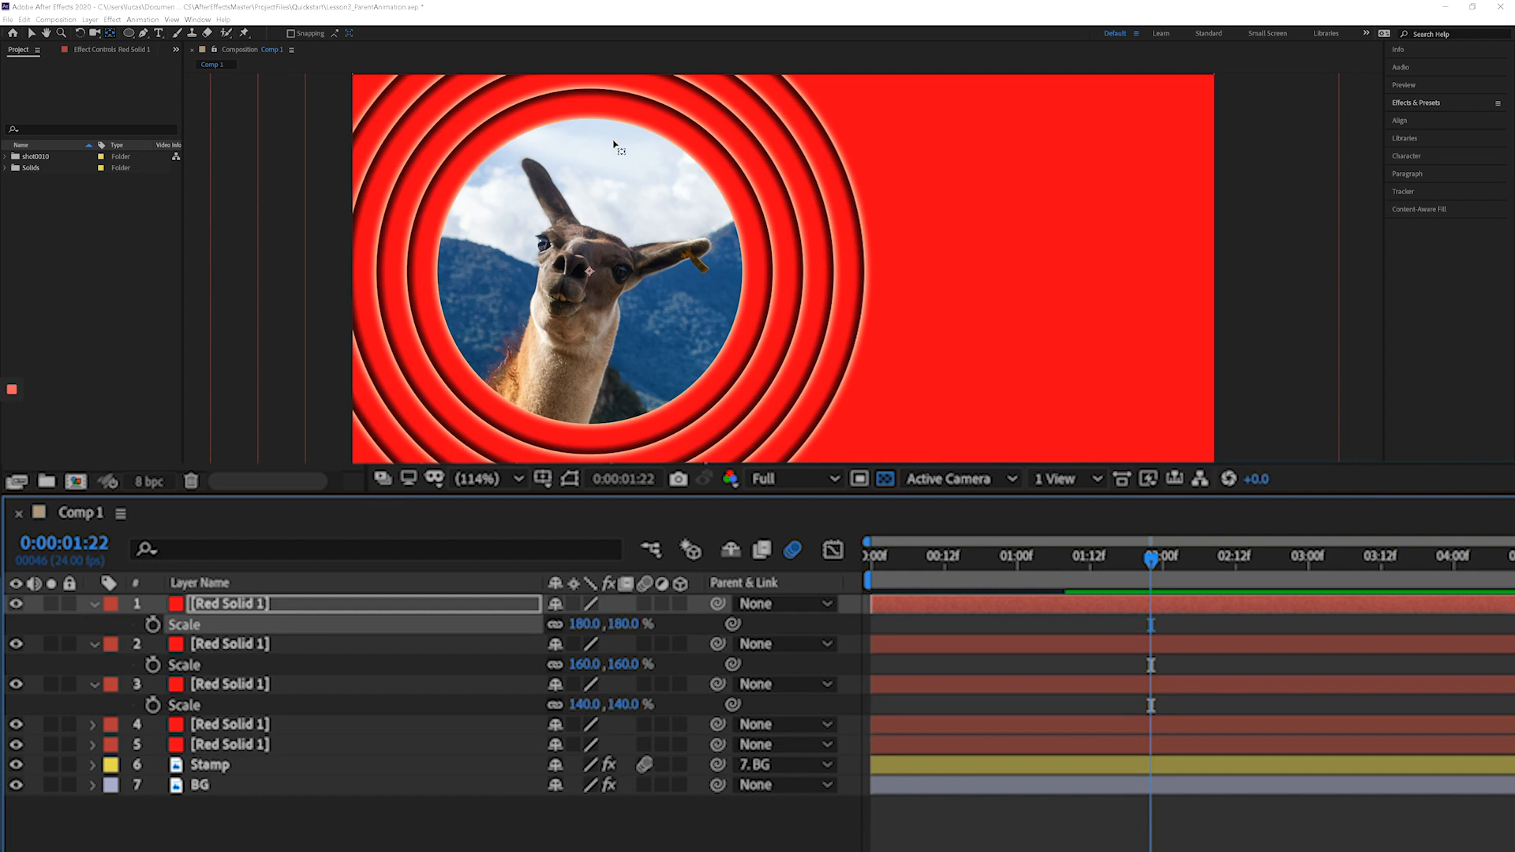
- Respace the three outer rings by setting the Scale of layers 3, 2 and 1 to 145%, 170% and 195%
left_click(271, 724)
left_click(584, 704)
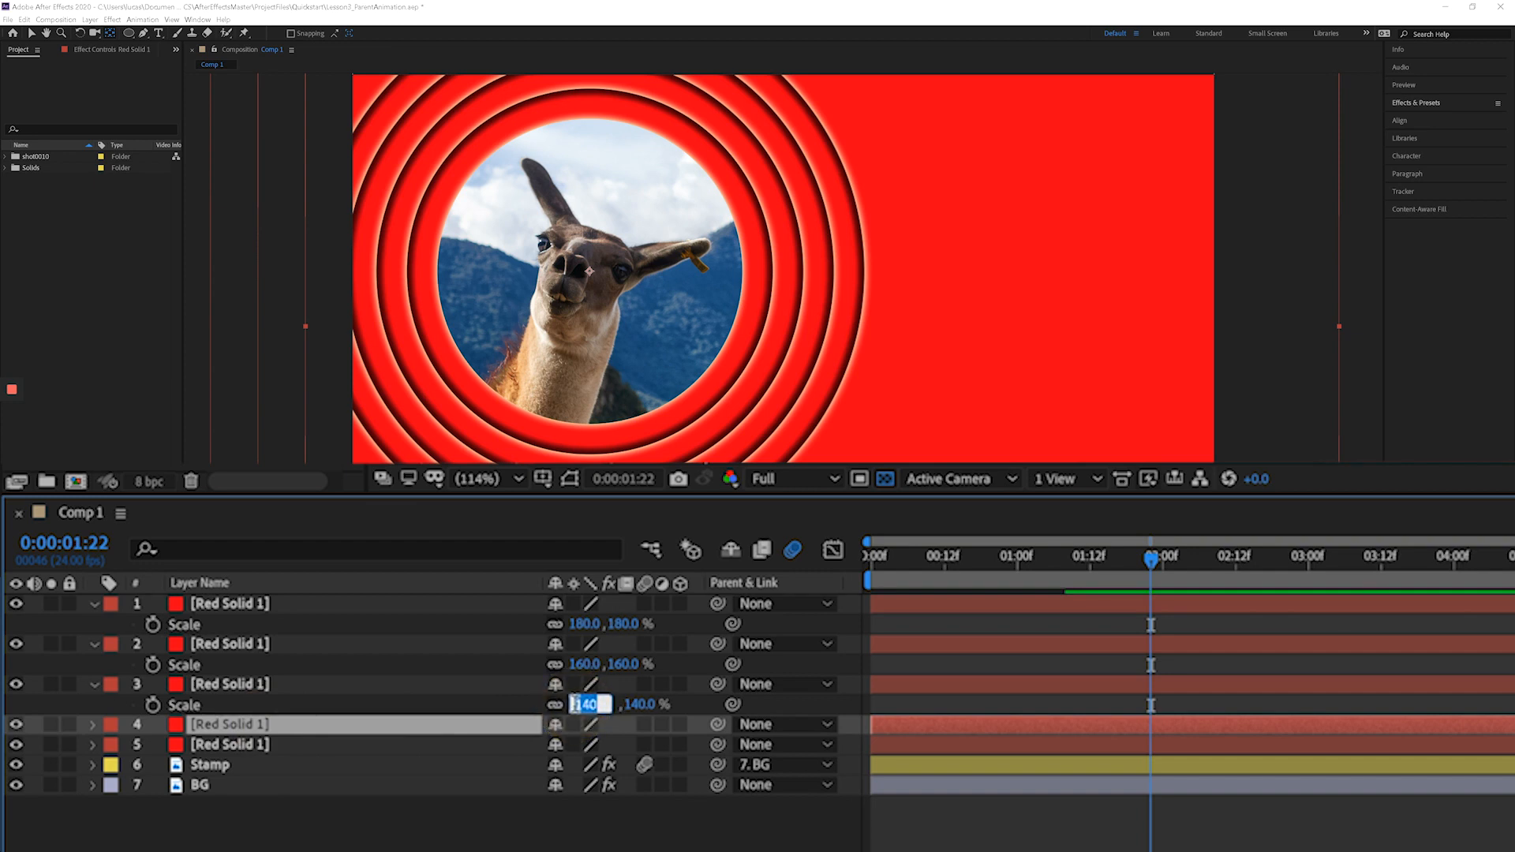
type("145")
key("Return")
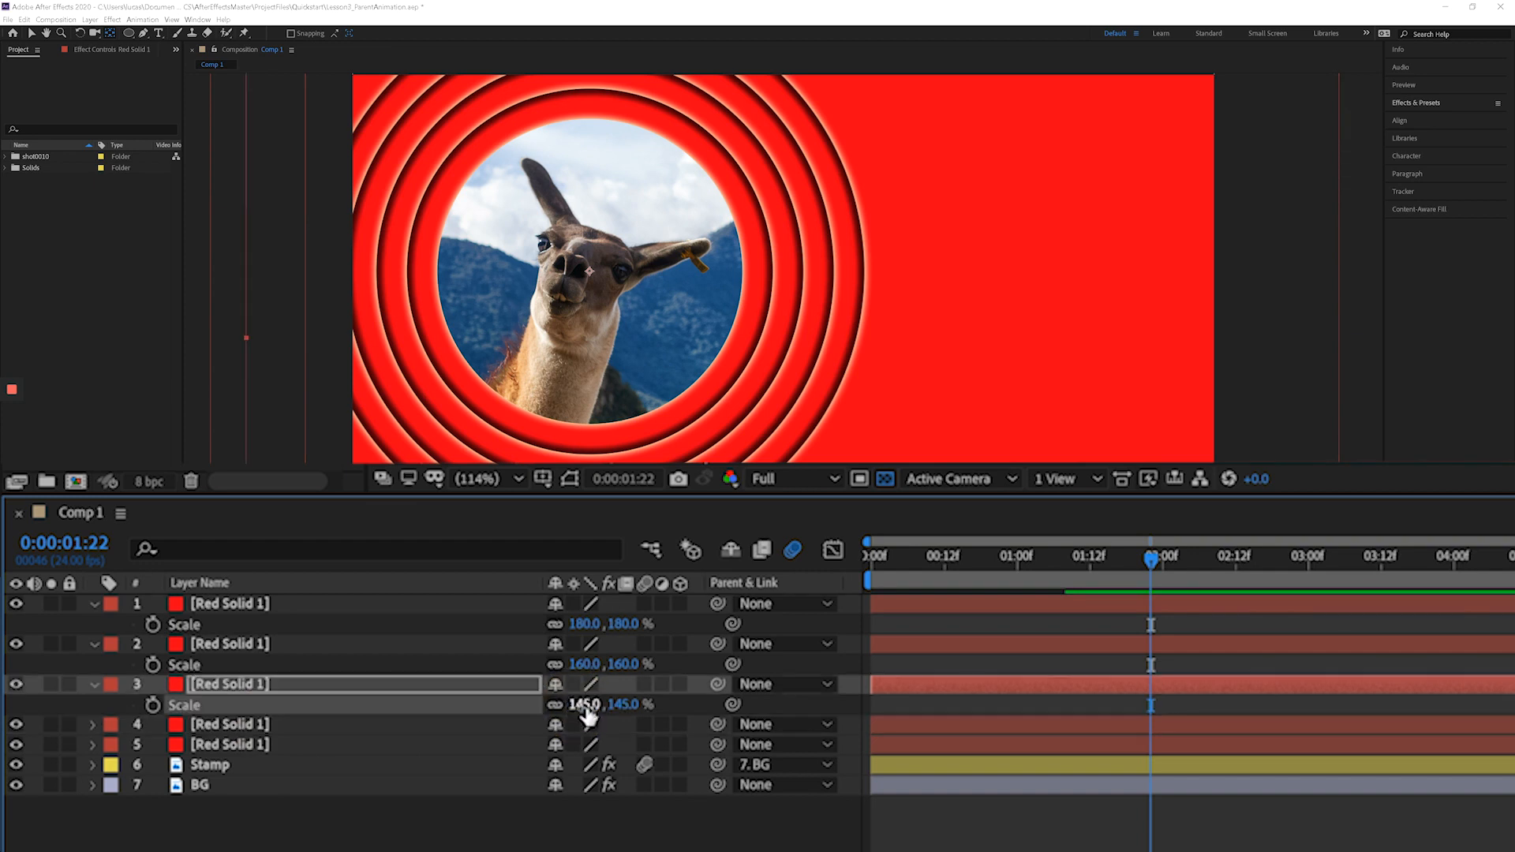
left_click(583, 663)
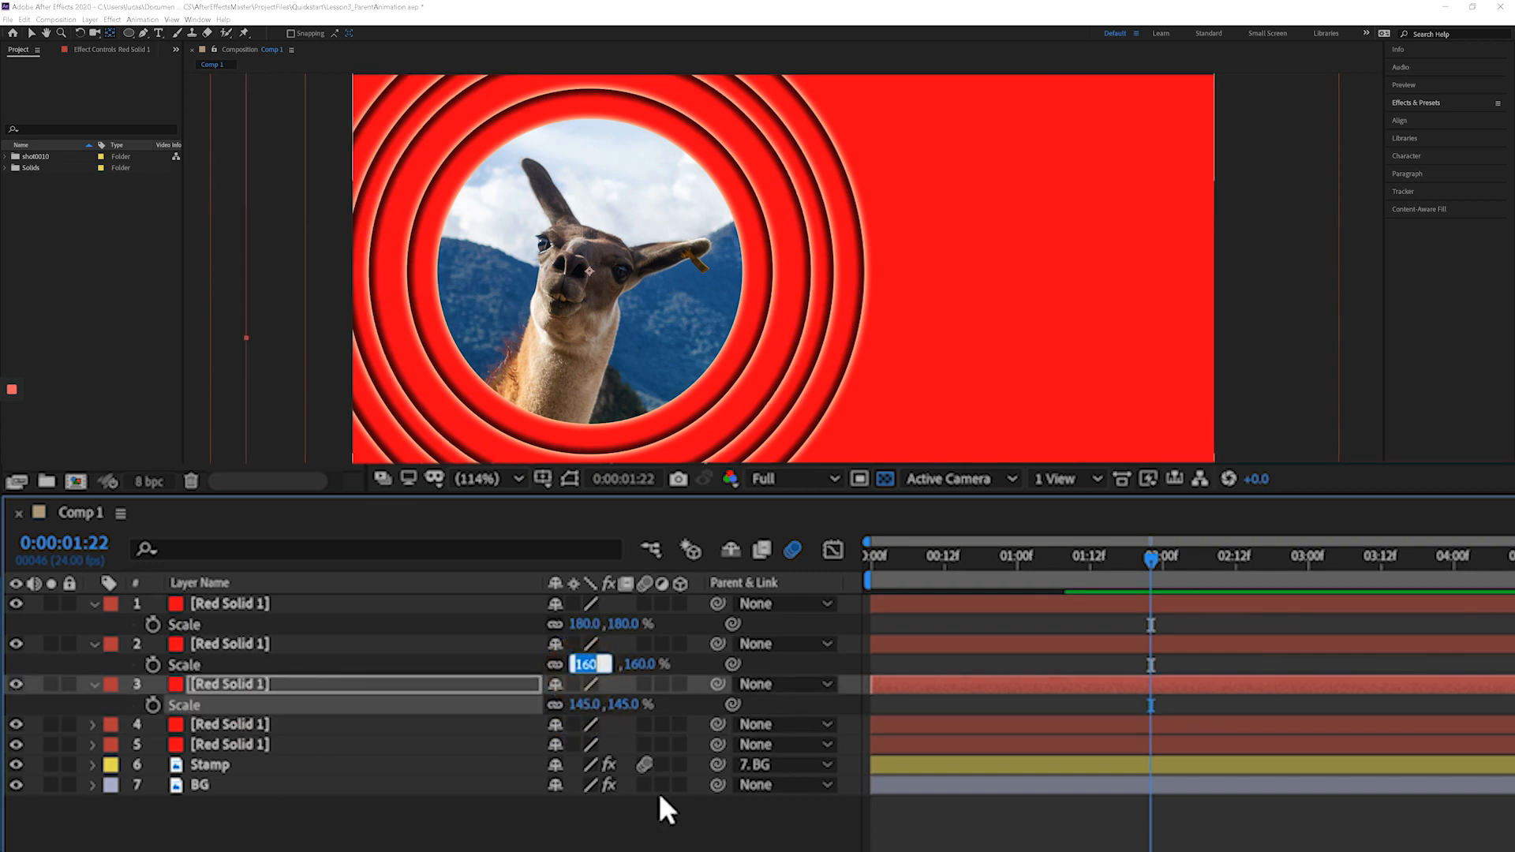
type("170")
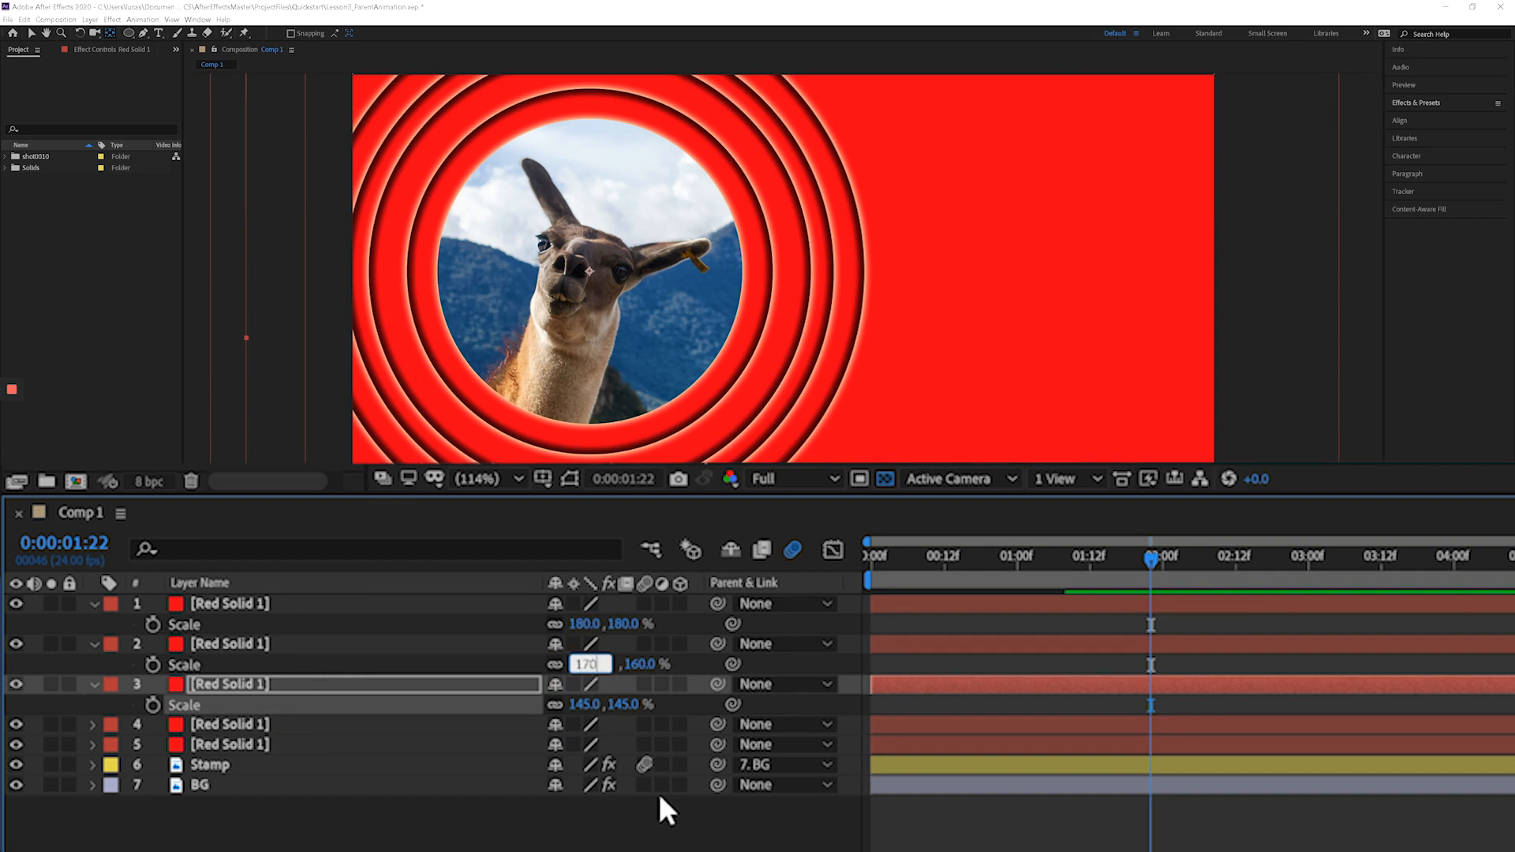
key("Return")
left_click(584, 624)
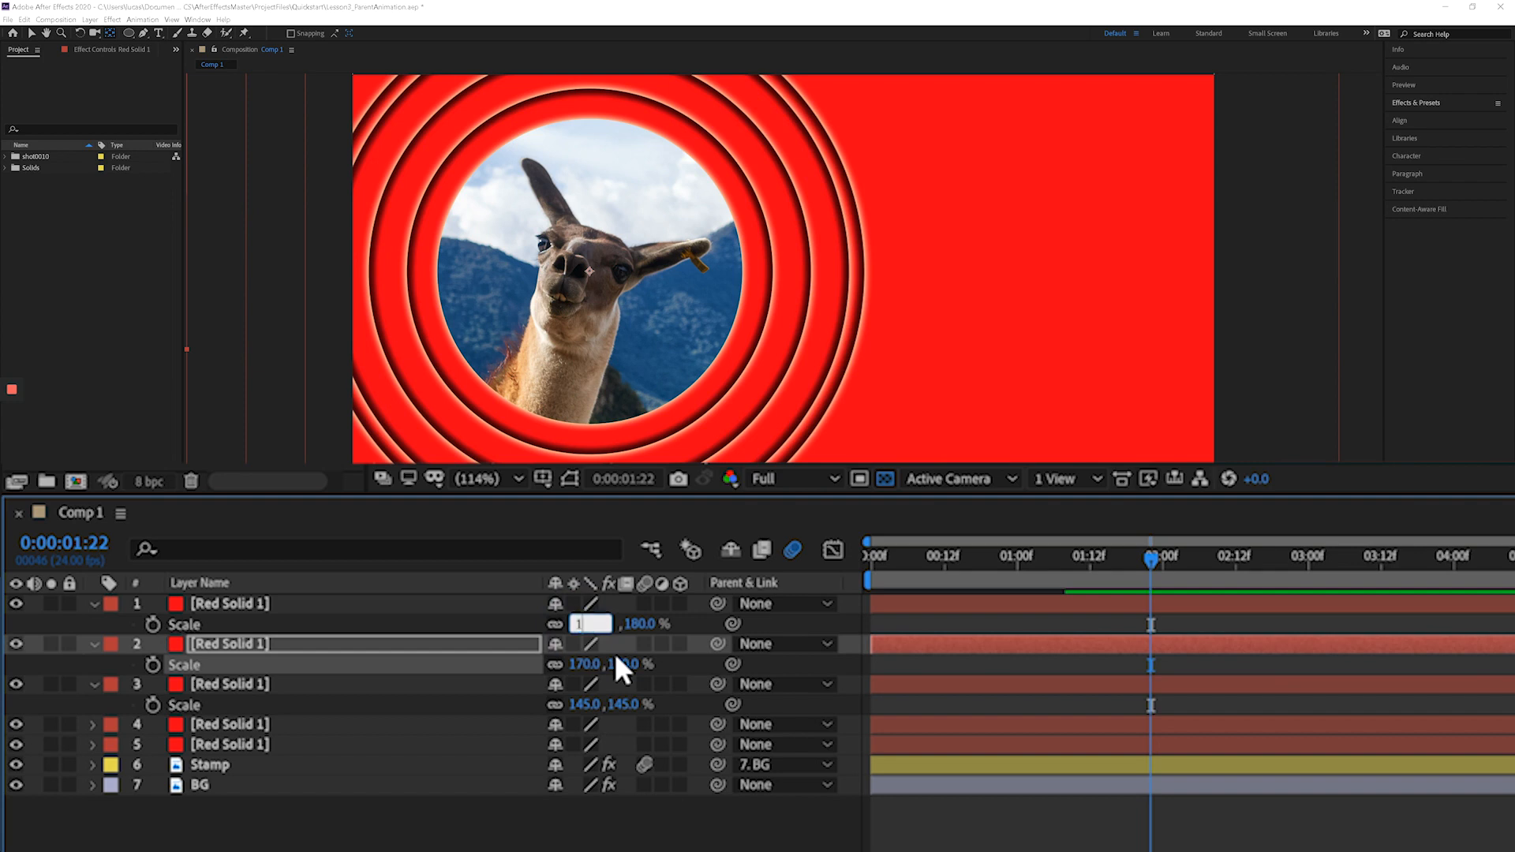
key("Return")
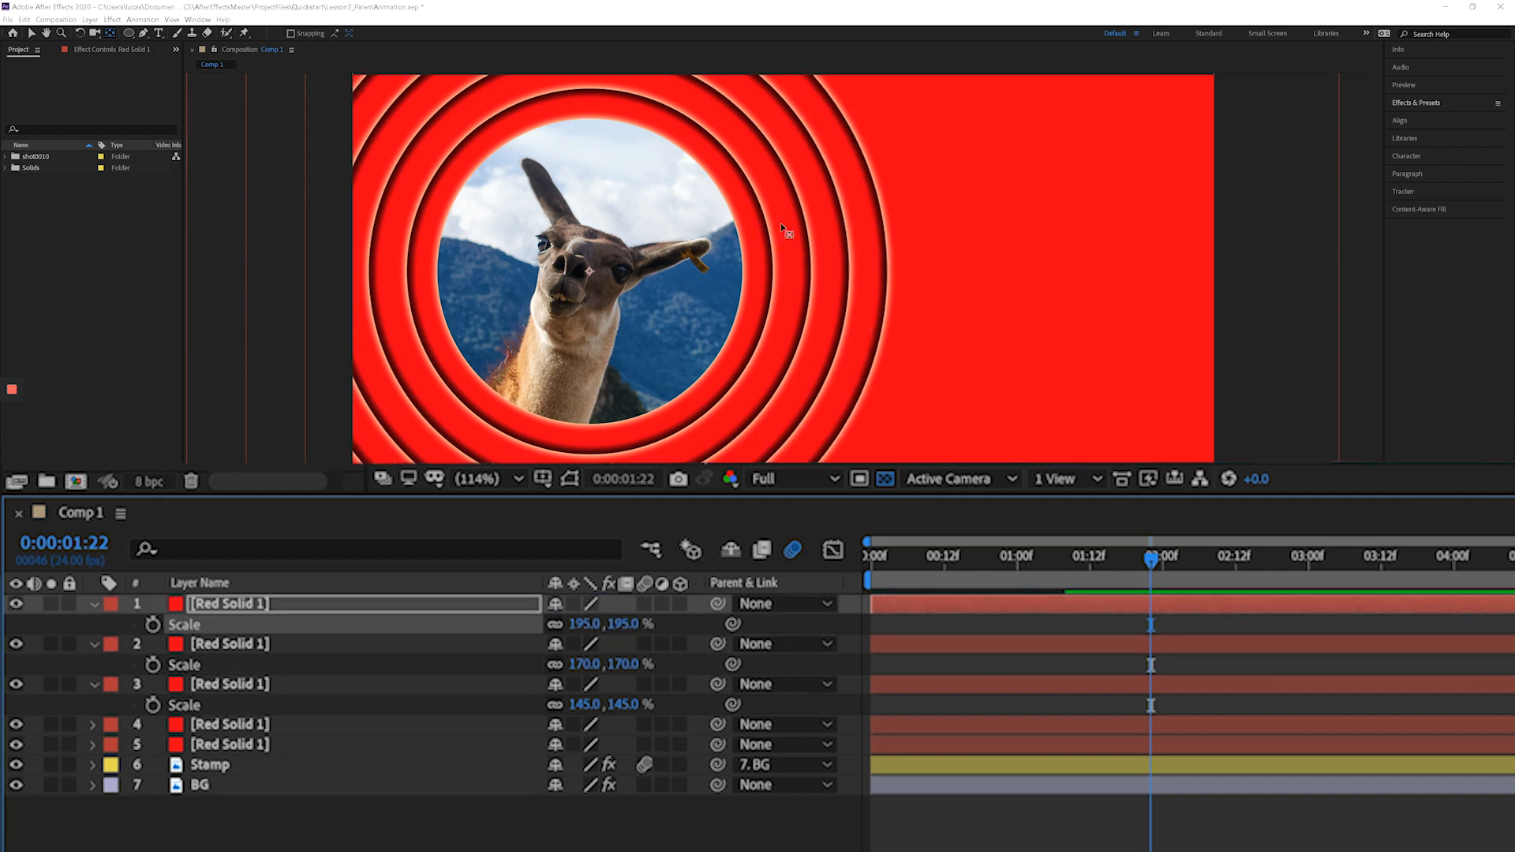
key("F2")
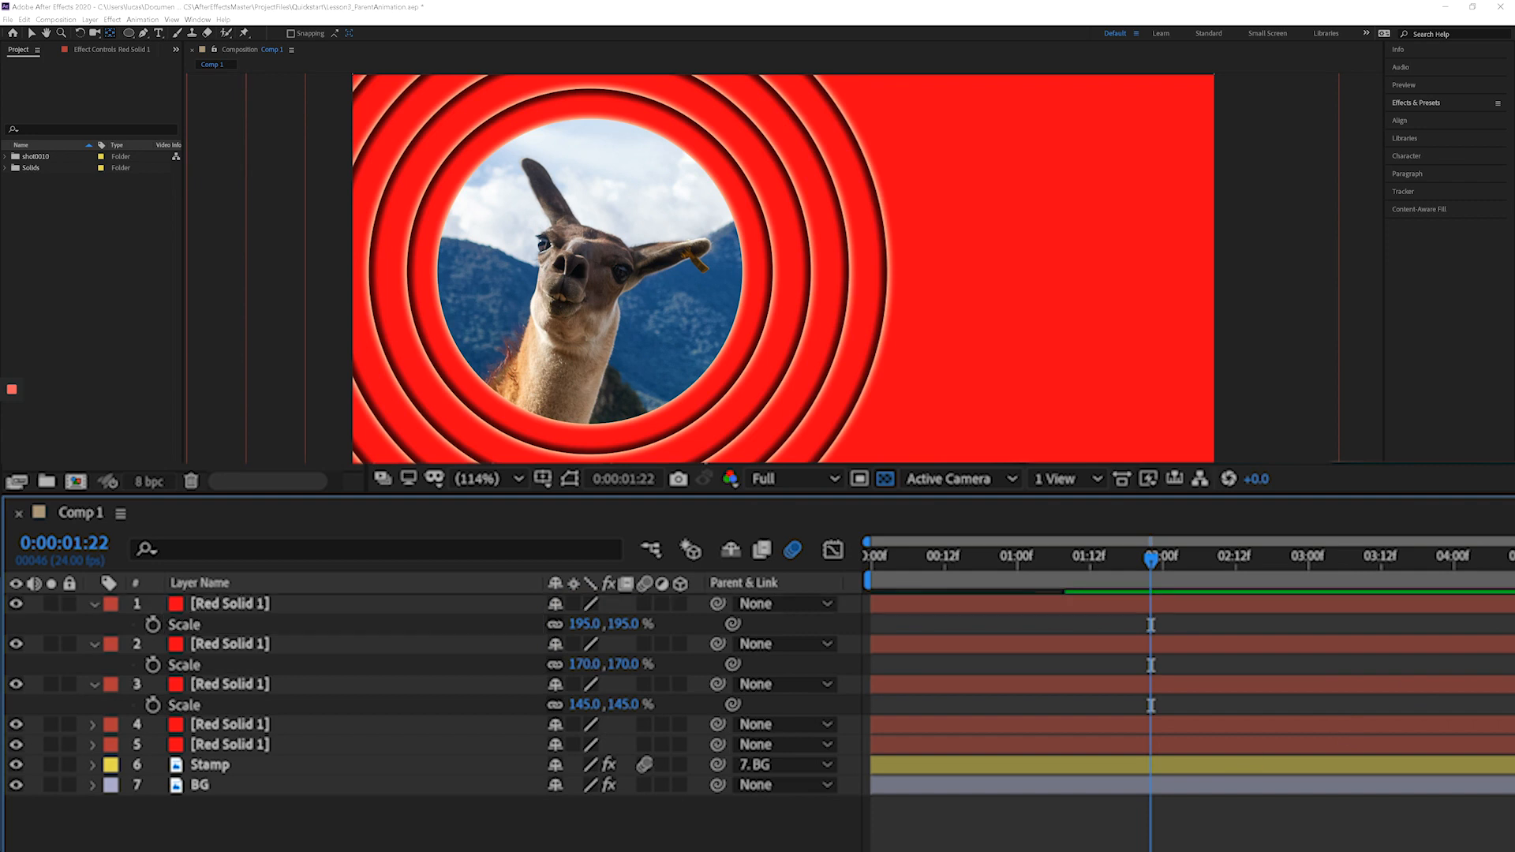
- Duplicate the 195% red solid and set the new copy's Scale to 225% to add another outer ring
left_click(412, 608)
key("ctrl+d")
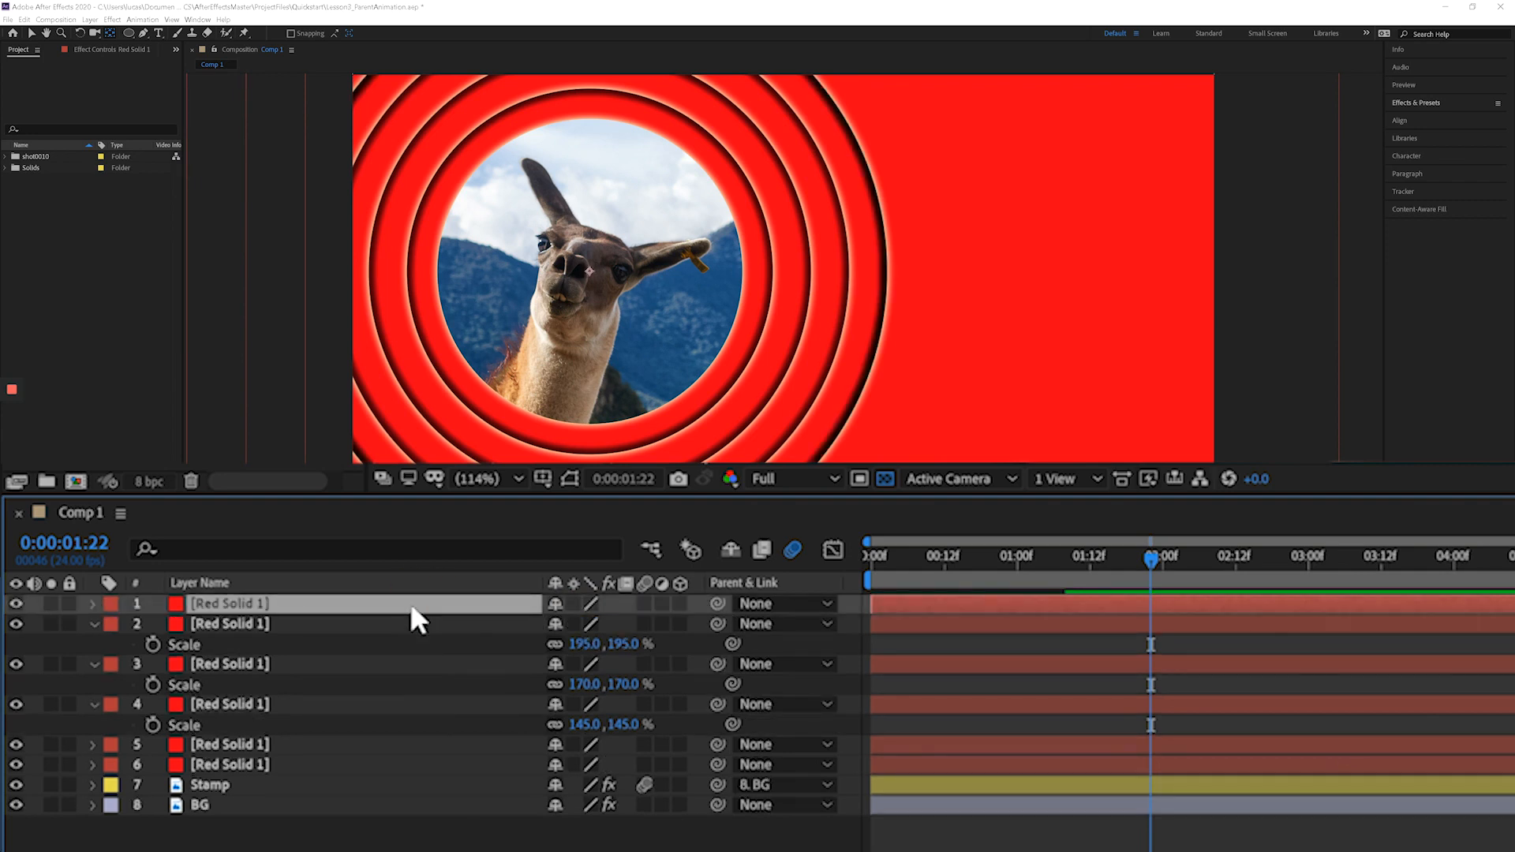
key("s")
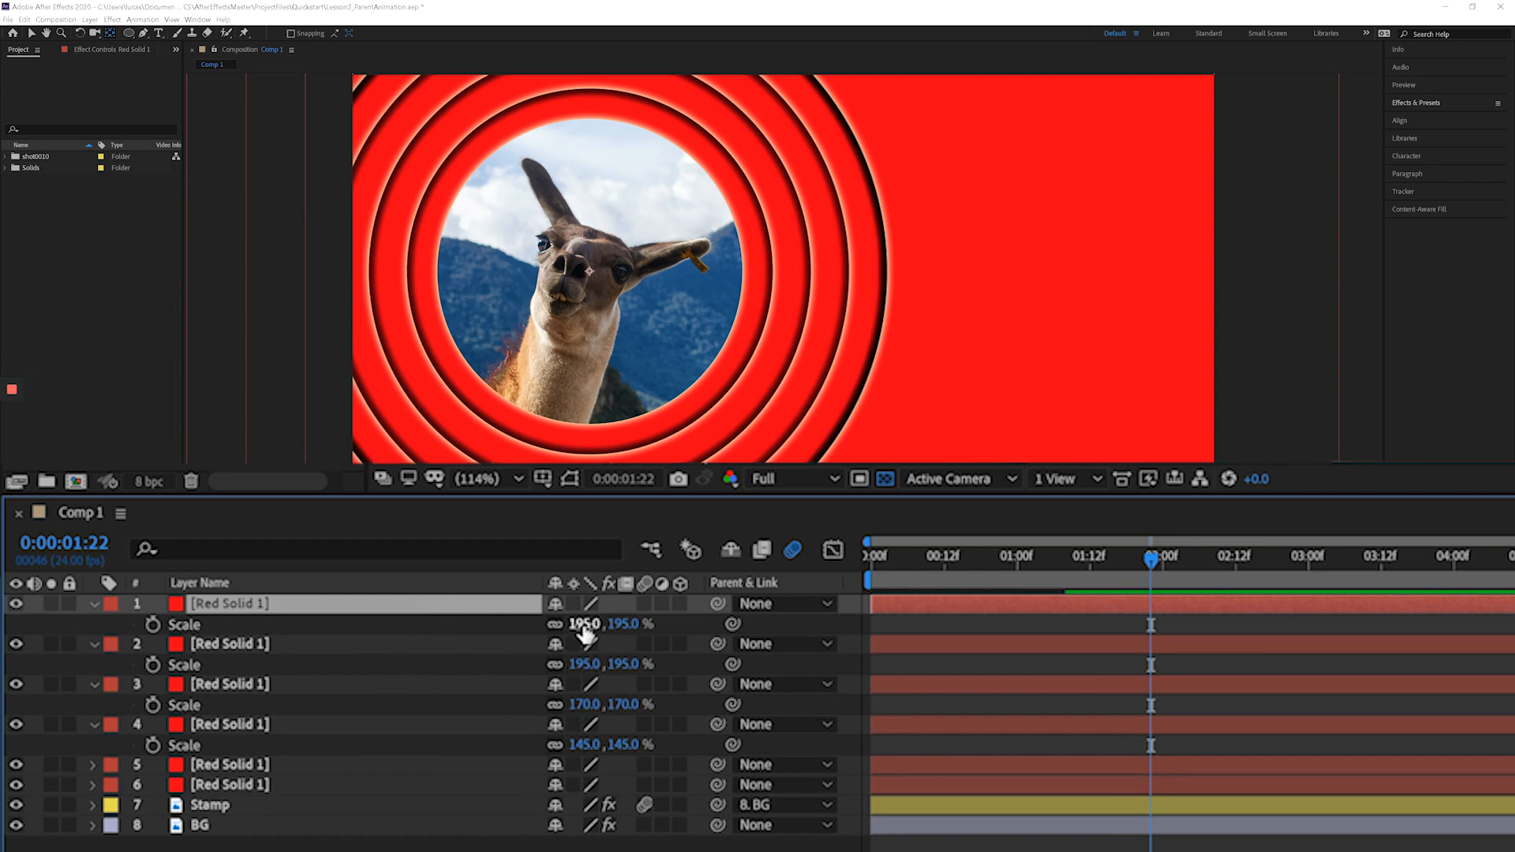
left_click(583, 625)
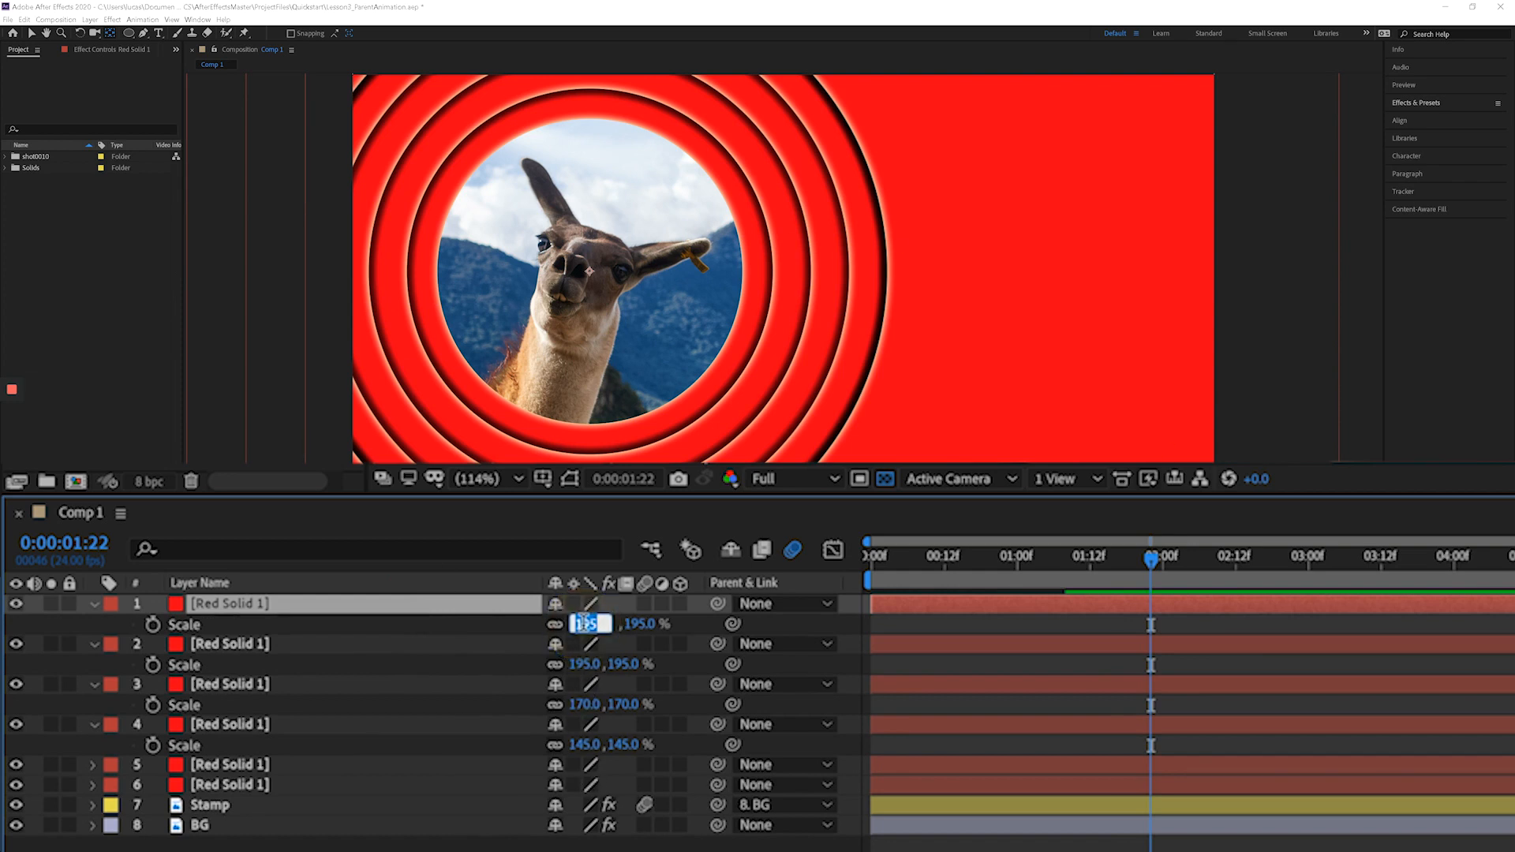
type("225")
key("Return")
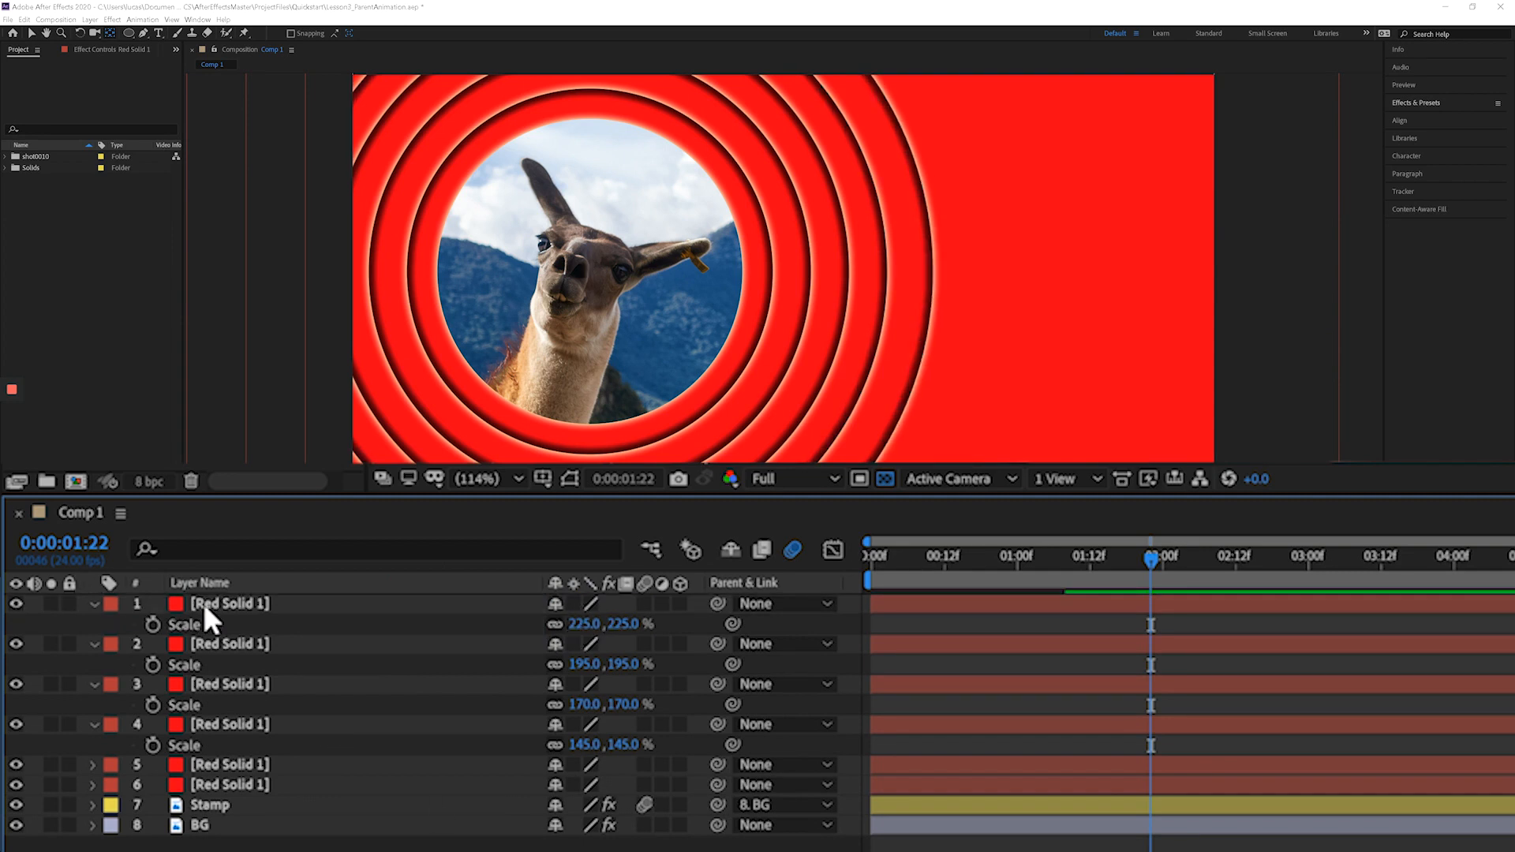
- Collapse the open Scale properties of all six red solid layers and deselect them
left_click(207, 604)
left_click(224, 785, "shift")
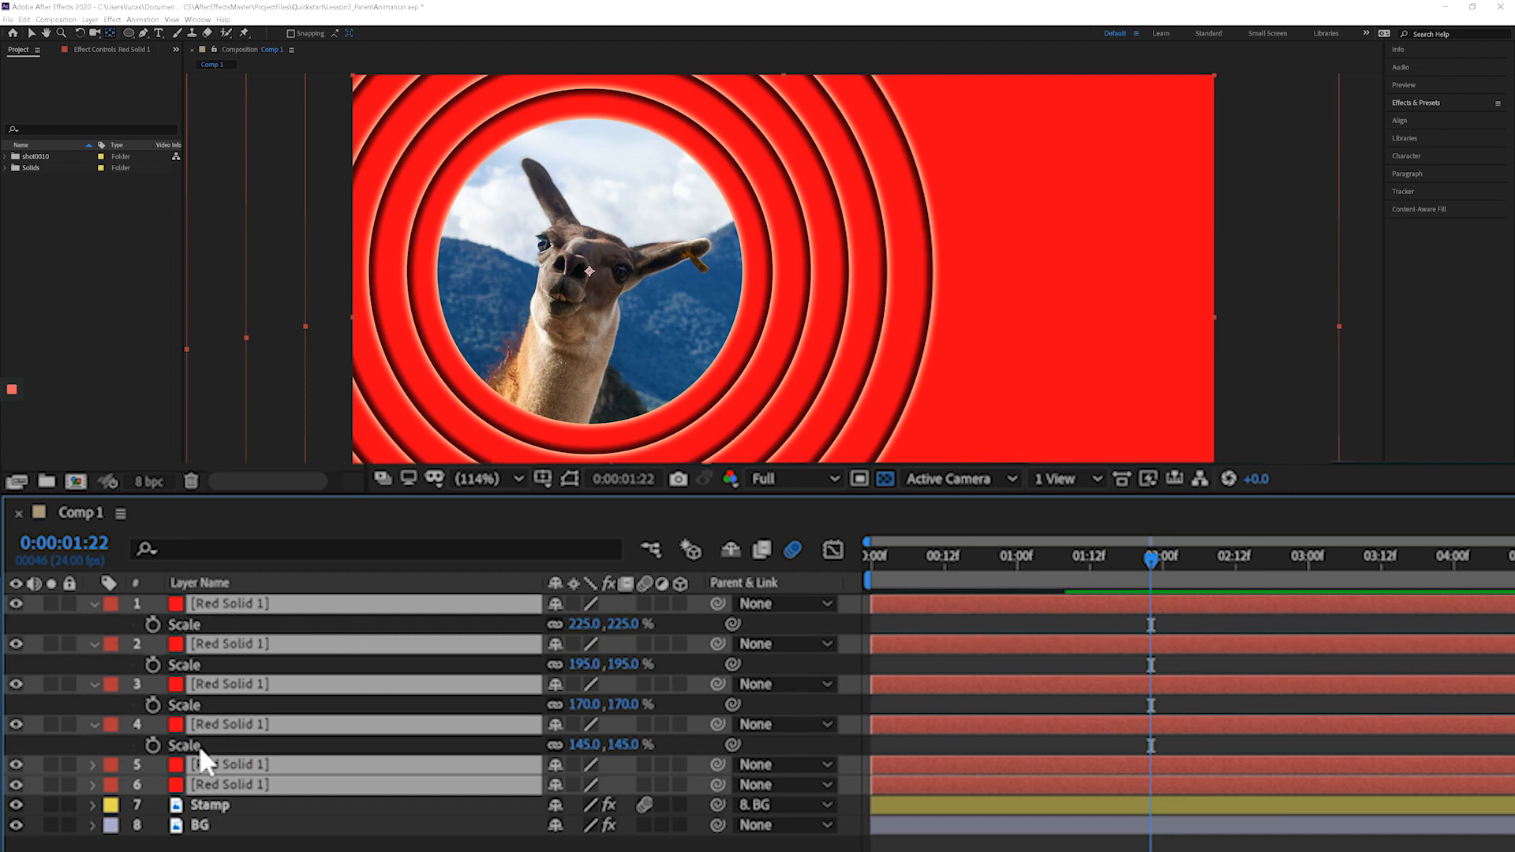
left_click(93, 603)
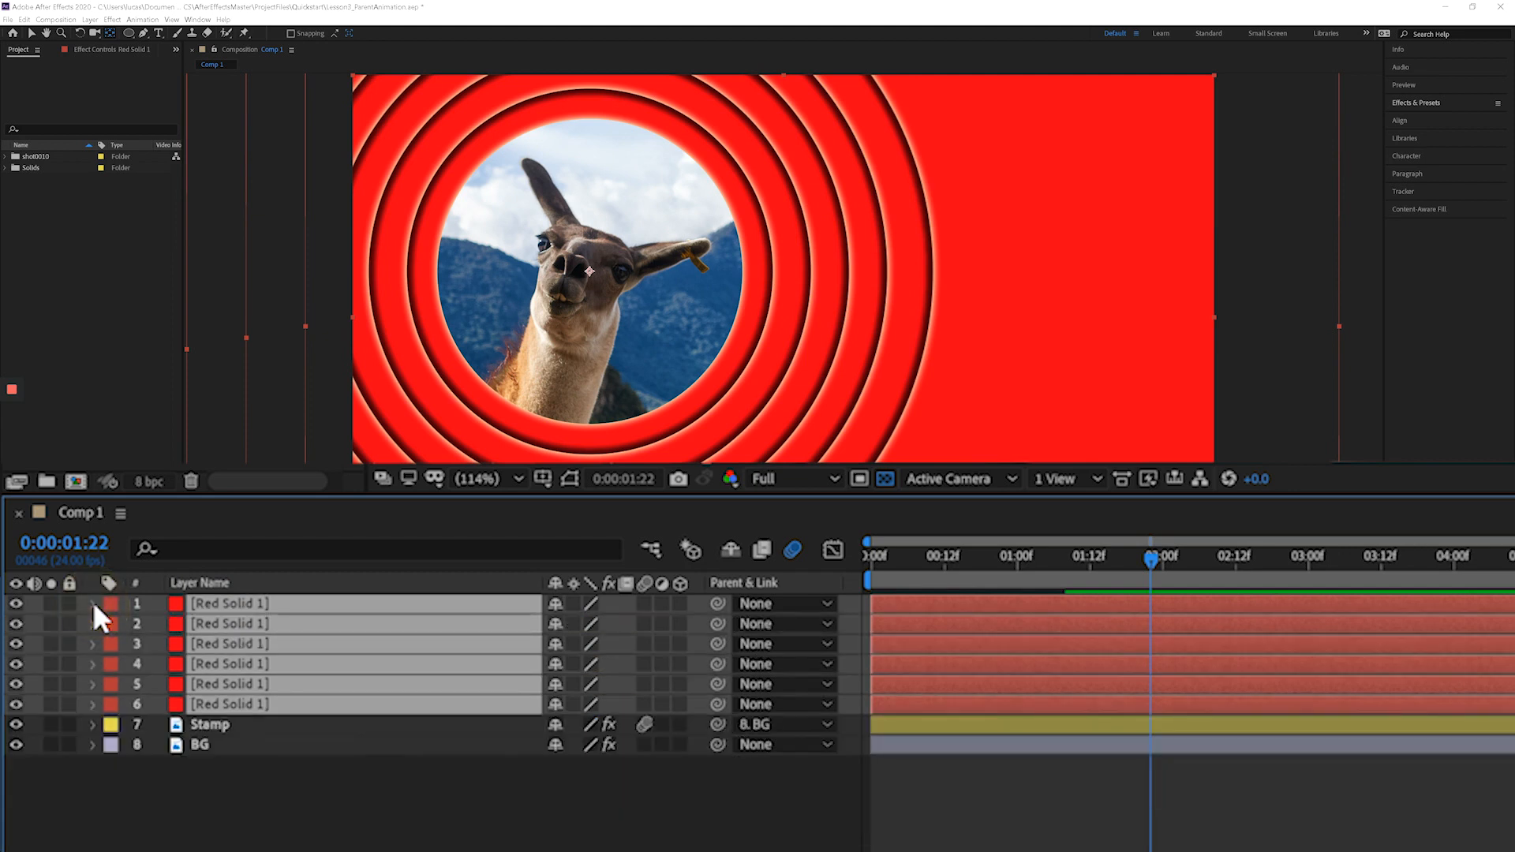
left_click(315, 836)
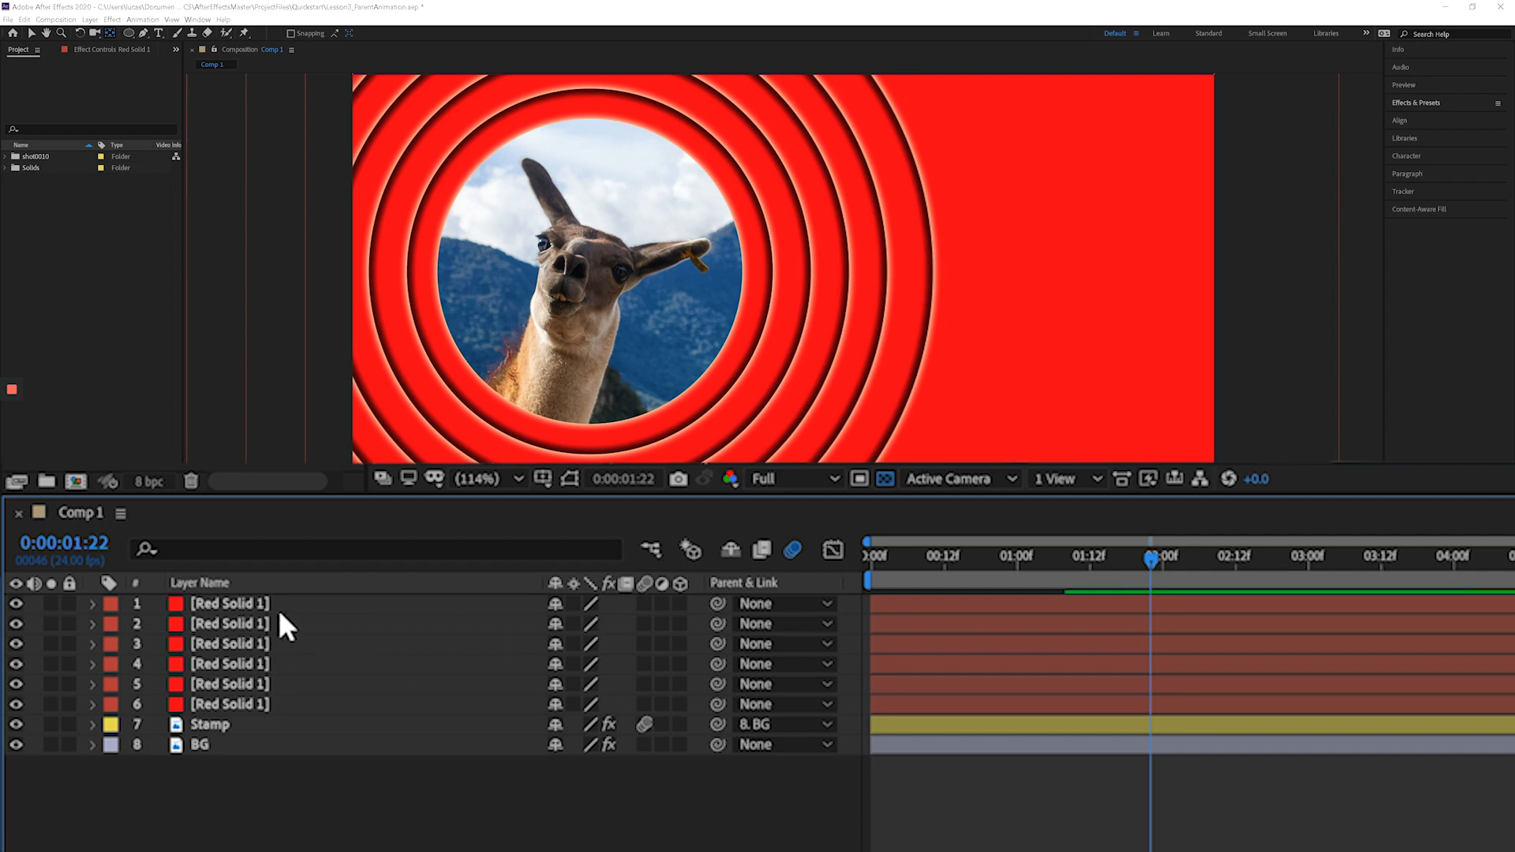
scroll(932, 294, "up", 2)
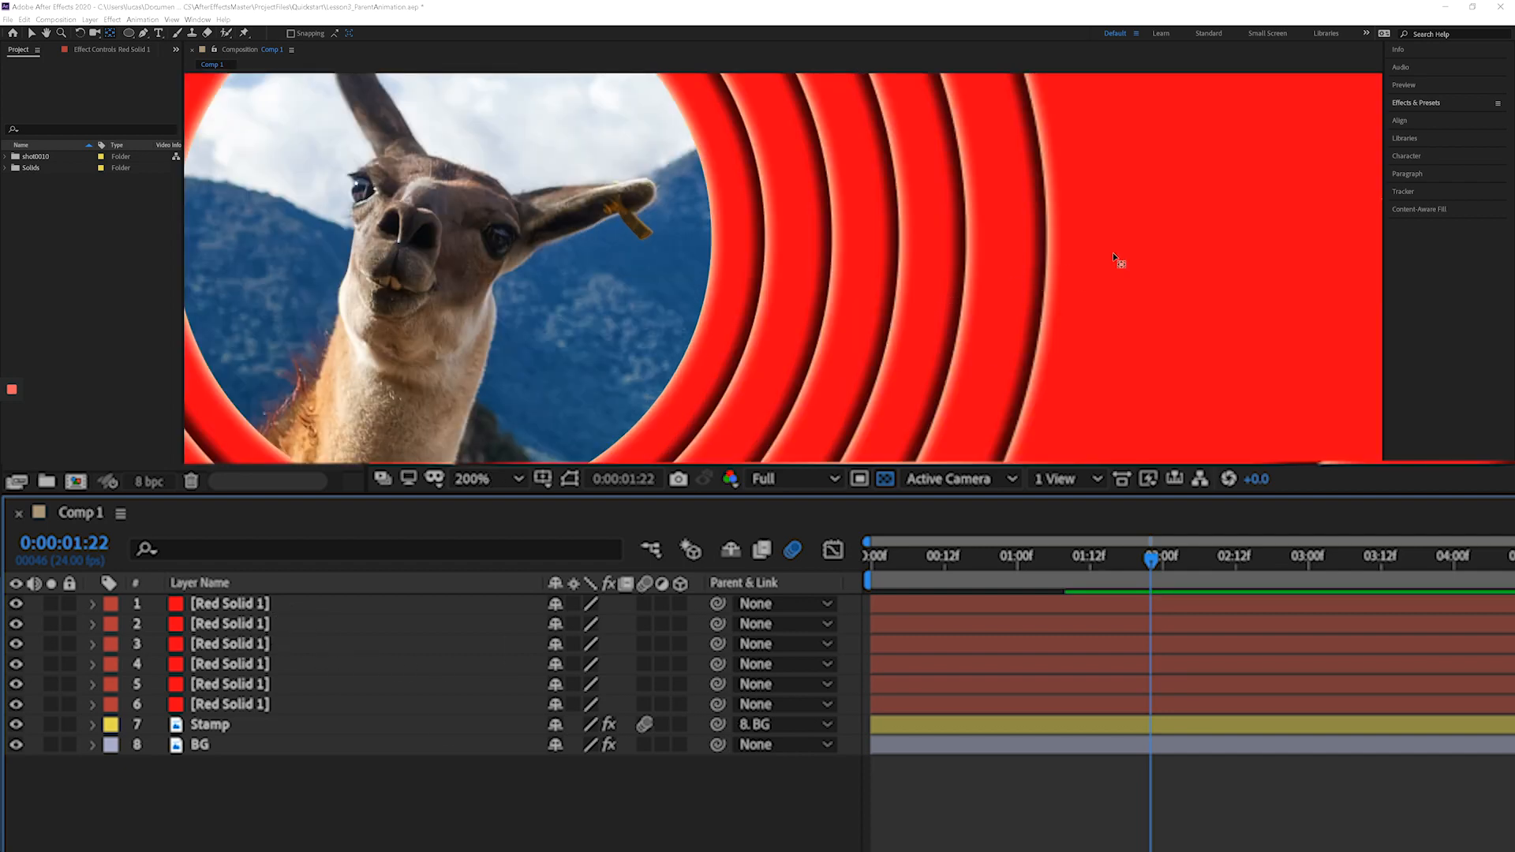
scroll(1091, 304, "up", 1)
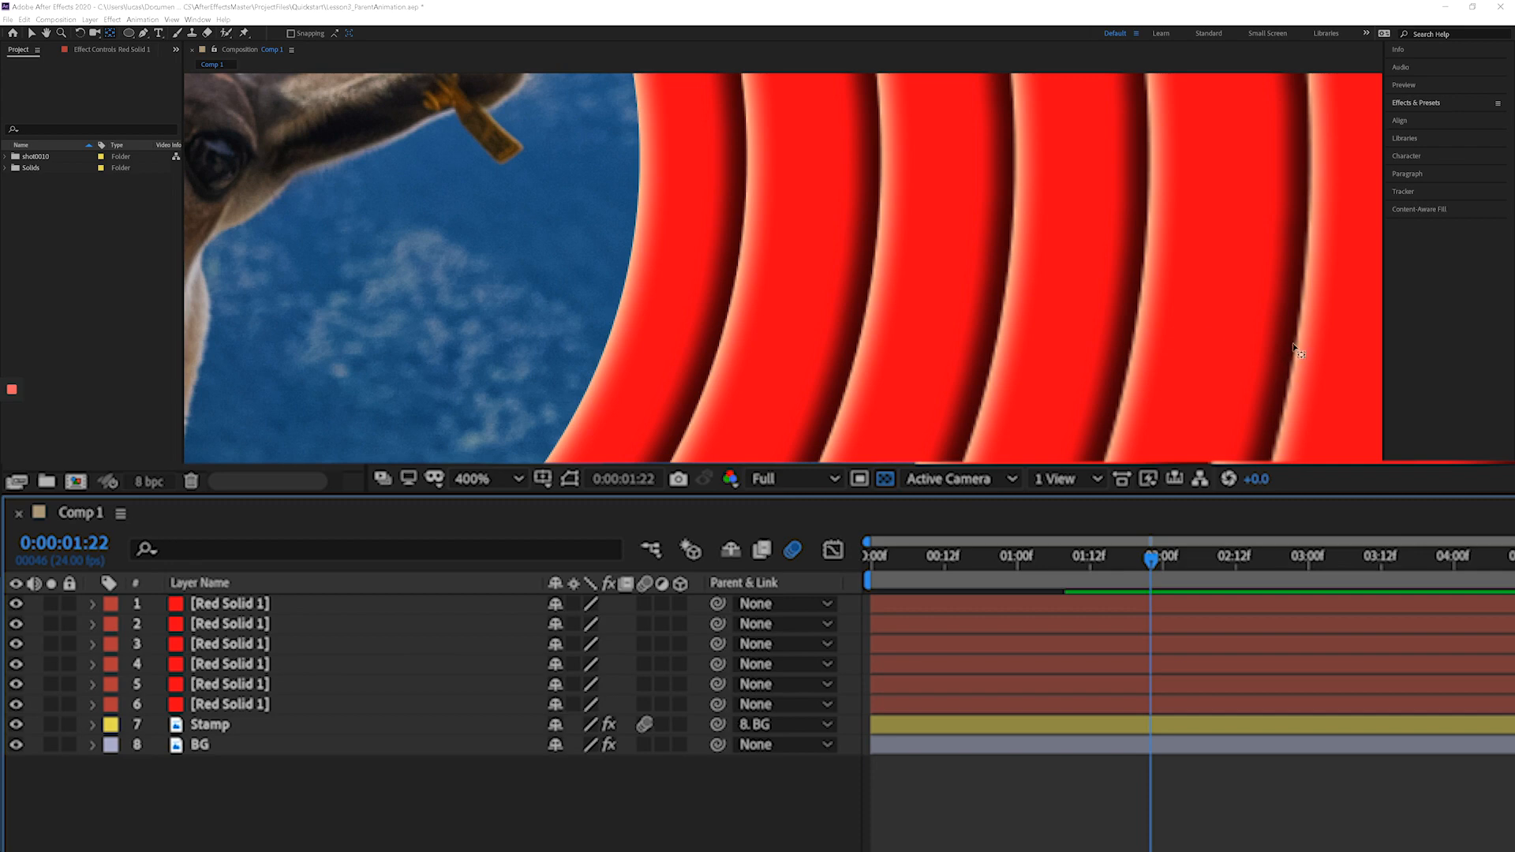
key("comma")
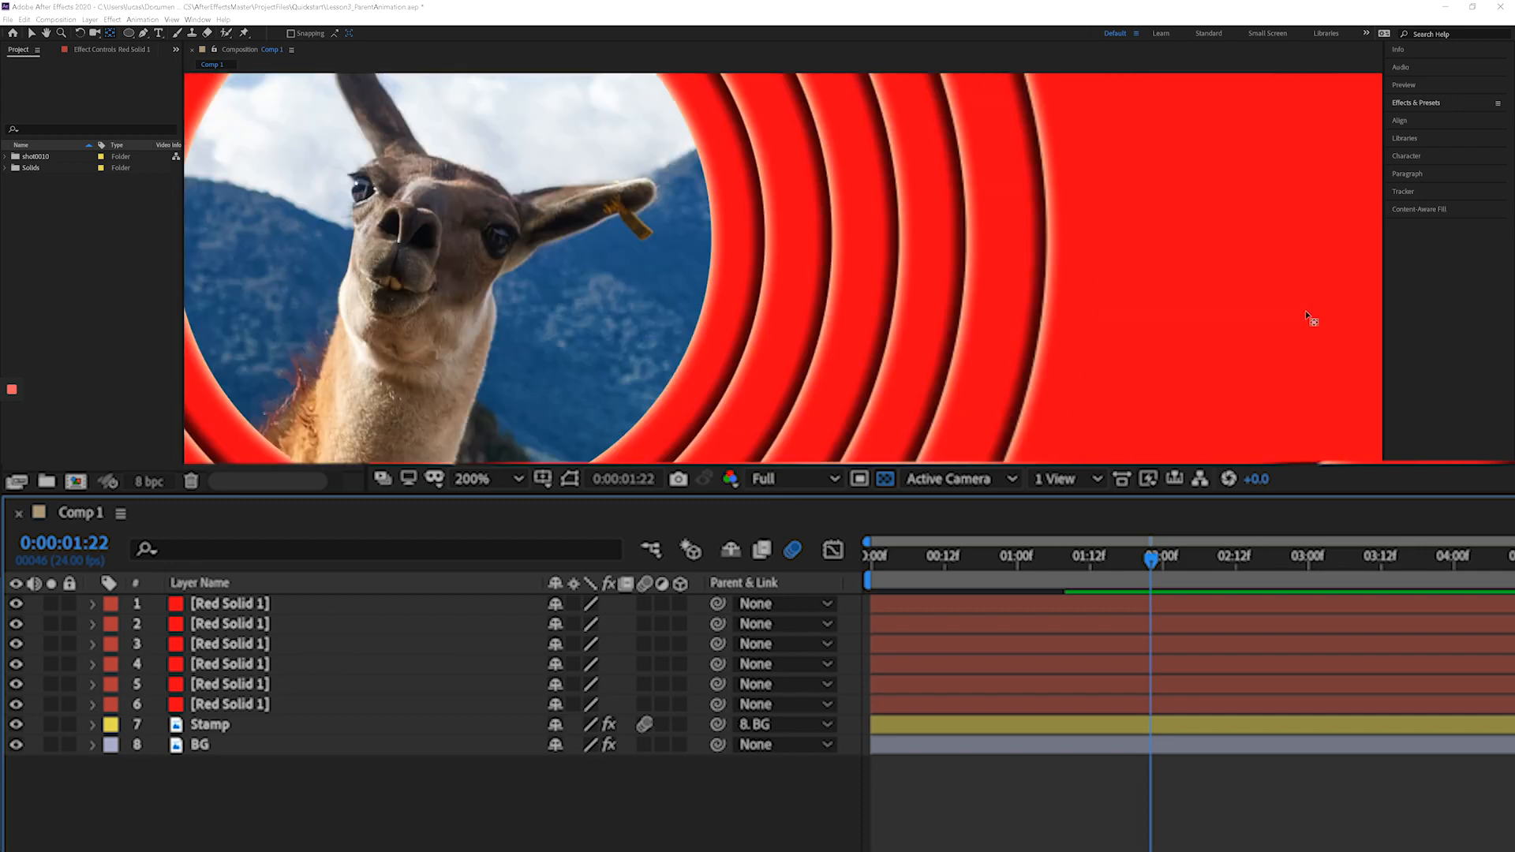
key("shift+slash")
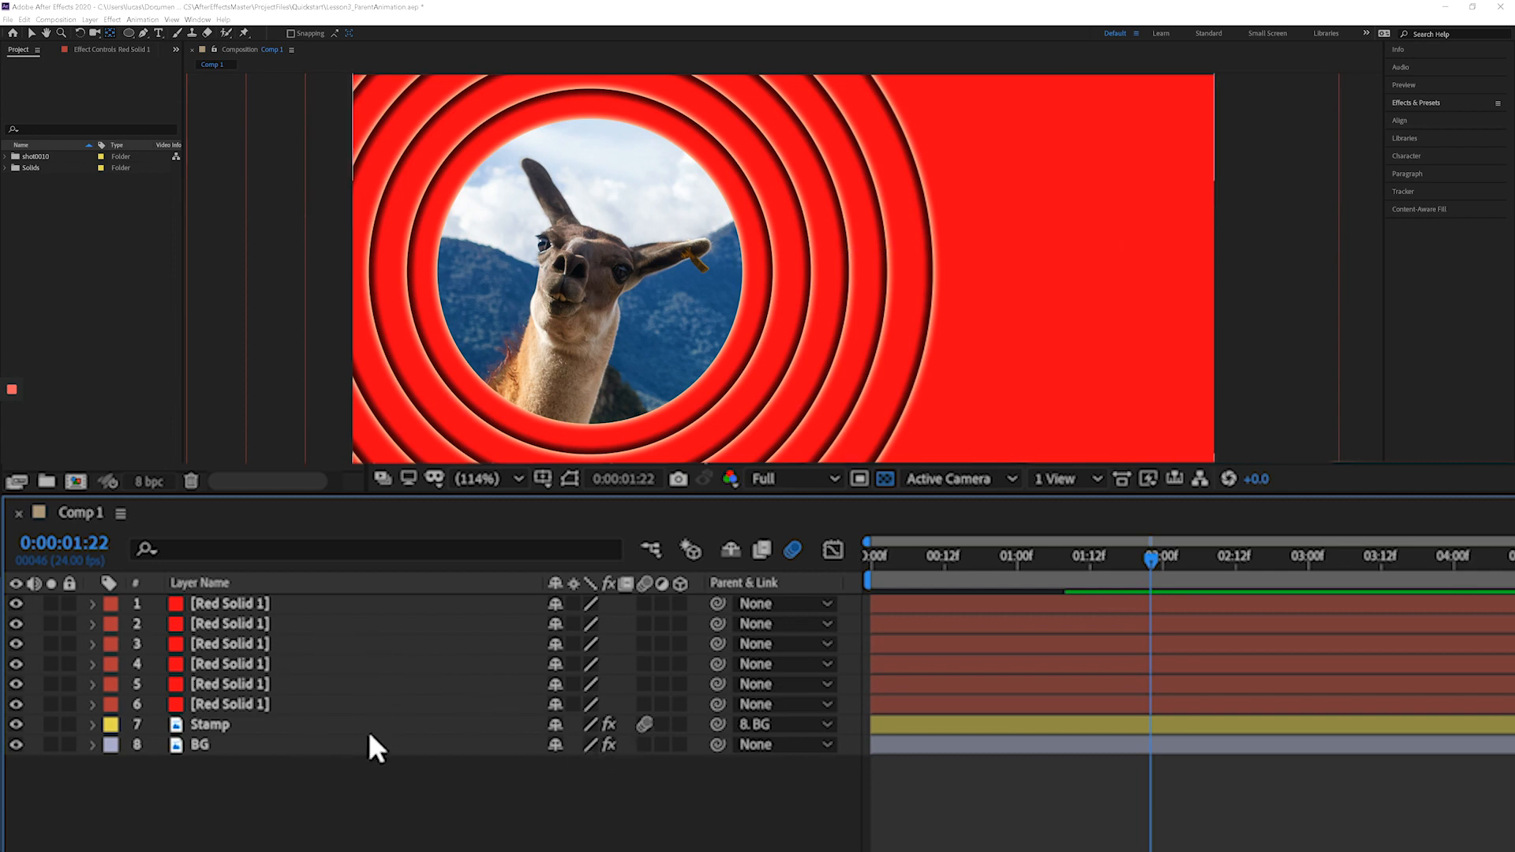
- Parent red solid layers 1 to 5 to red solid layer 6, and reveal layer 6's Scale property
left_click(296, 601)
left_click(286, 683, "shift")
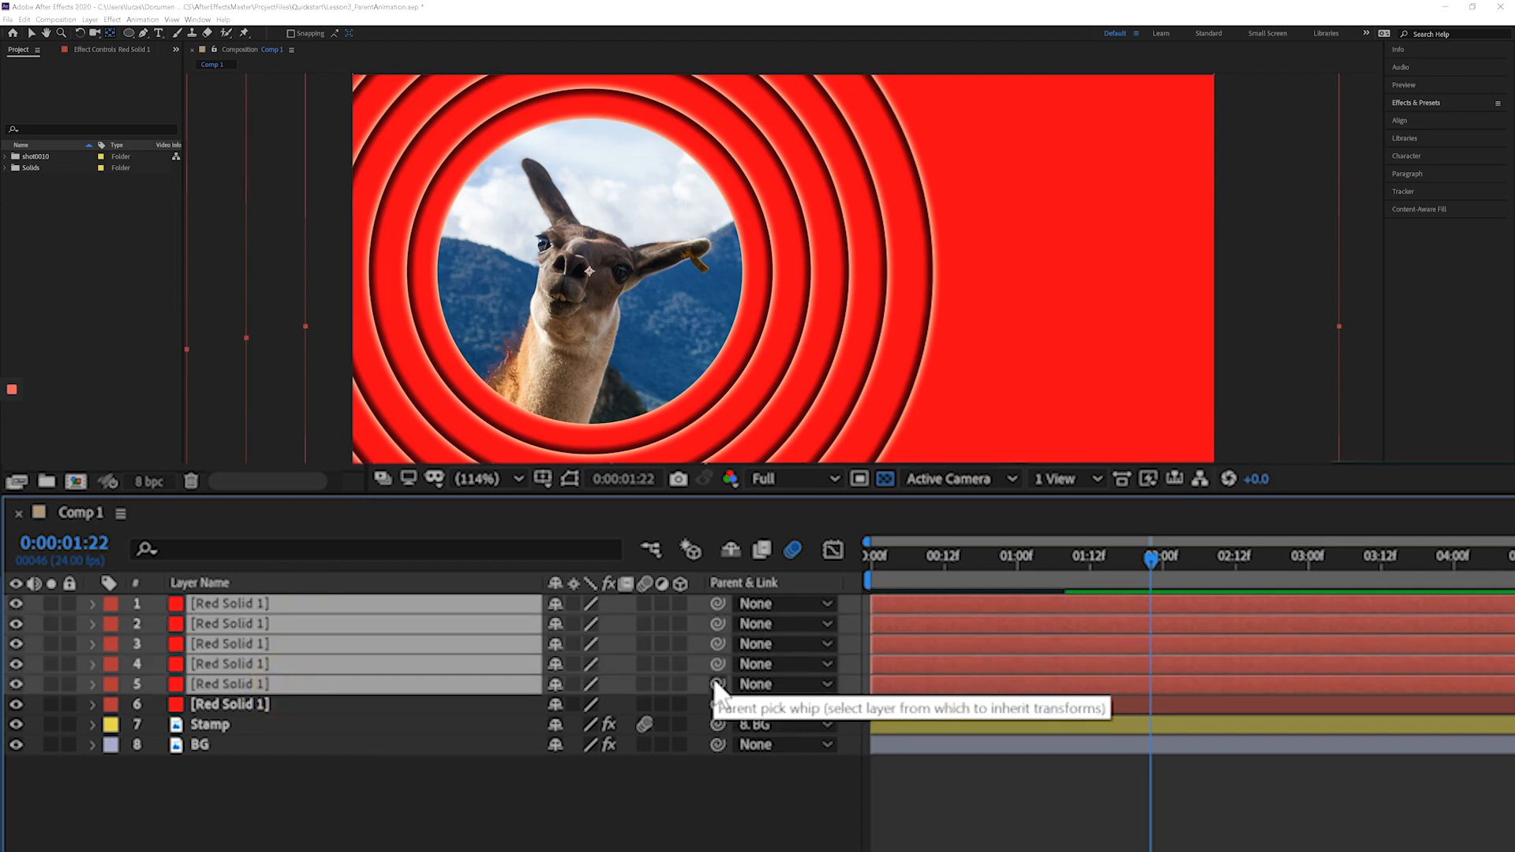
left_click_drag(713, 680, 265, 706)
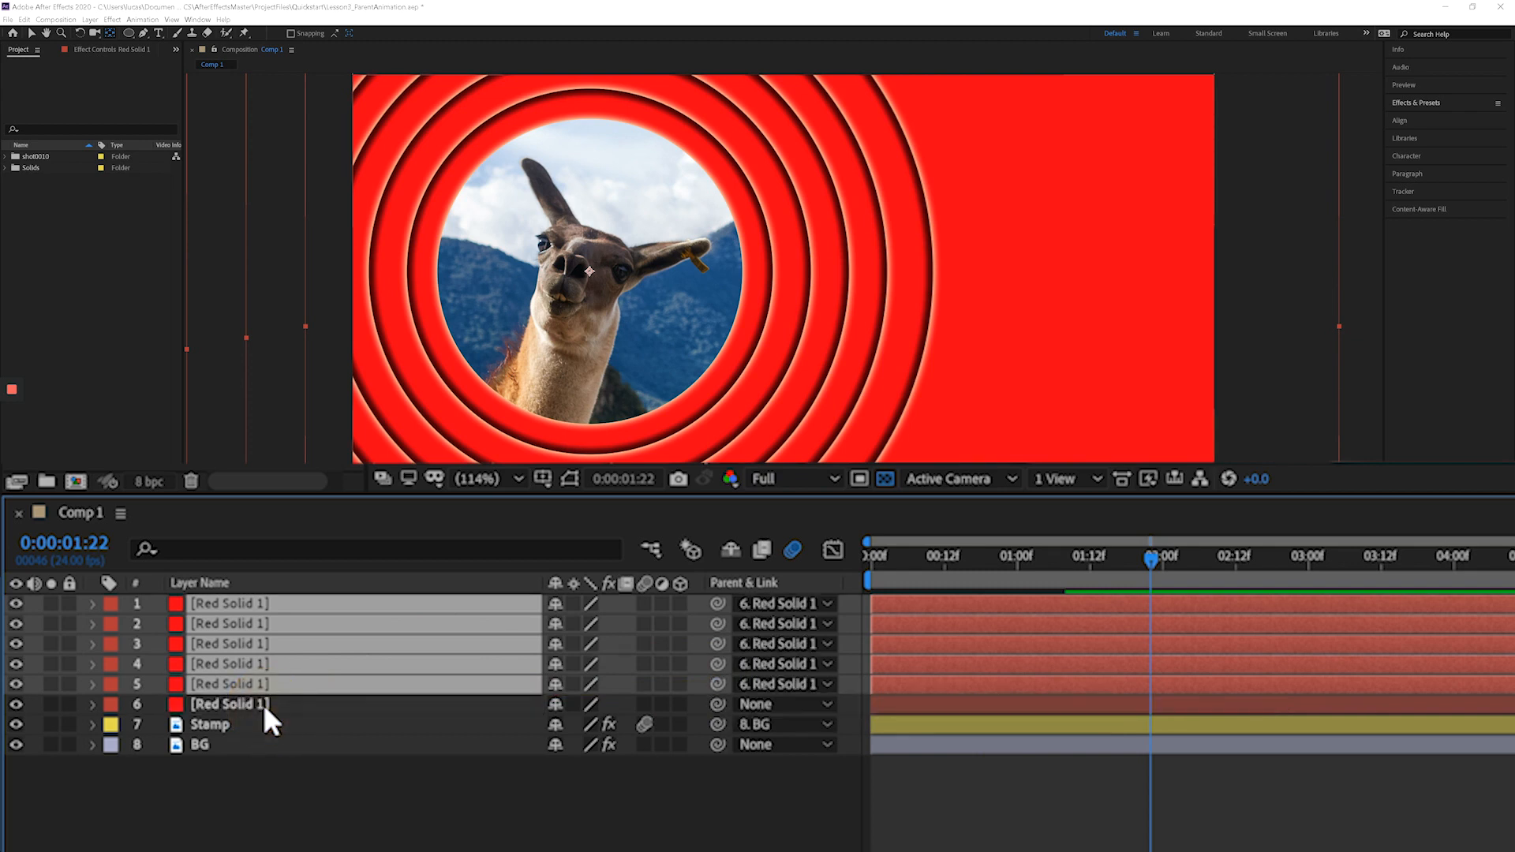
left_click(263, 703)
key("s")
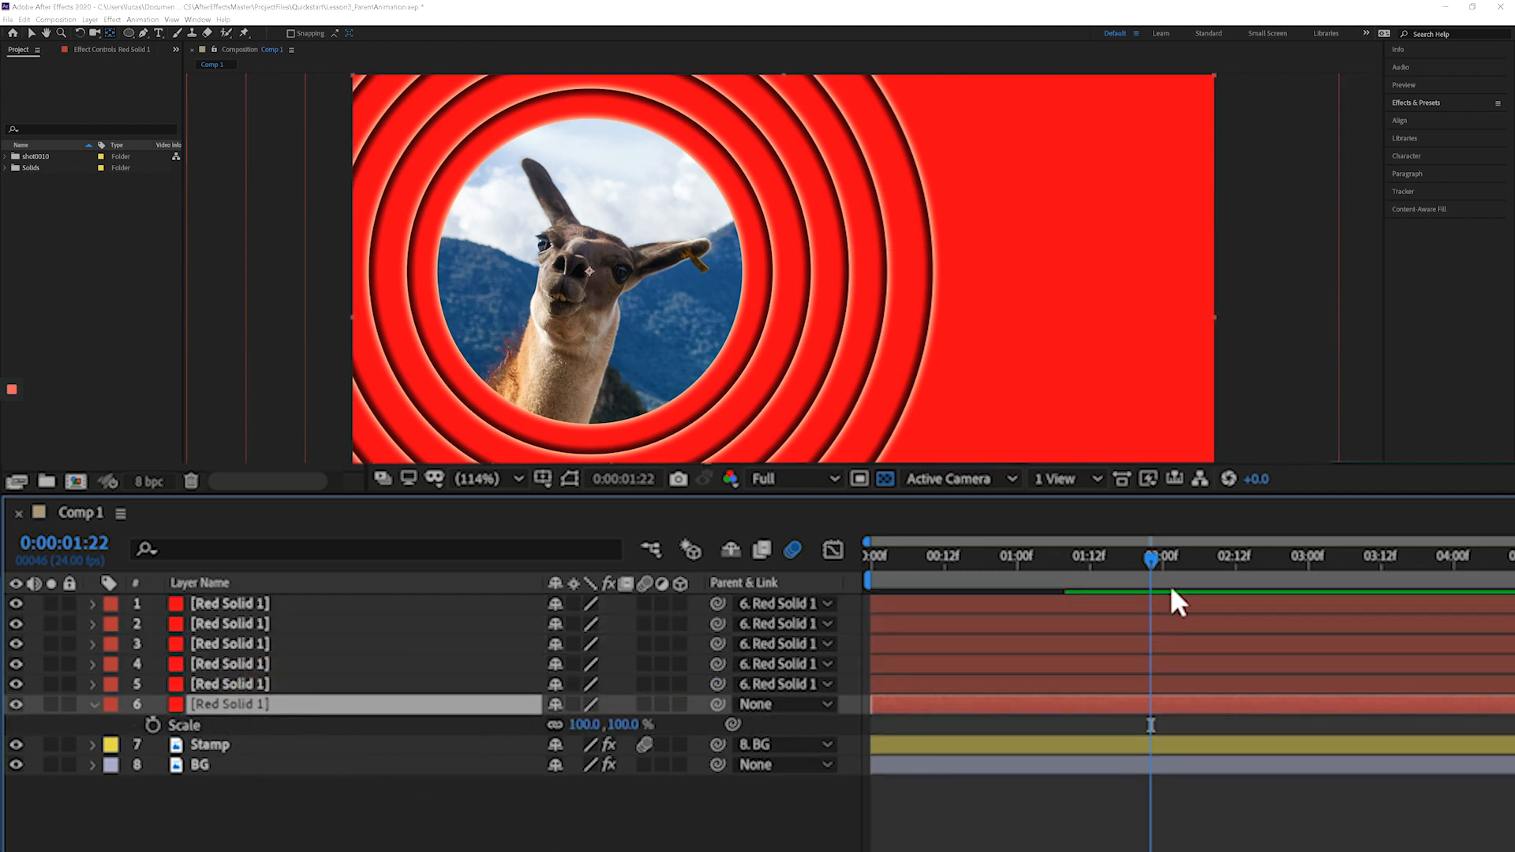
- Solo the Stamp and BG layers and reveal their keyframed properties to check when their animation ends
left_click_drag(1142, 564, 1150, 593)
left_click_drag(49, 744, 54, 762)
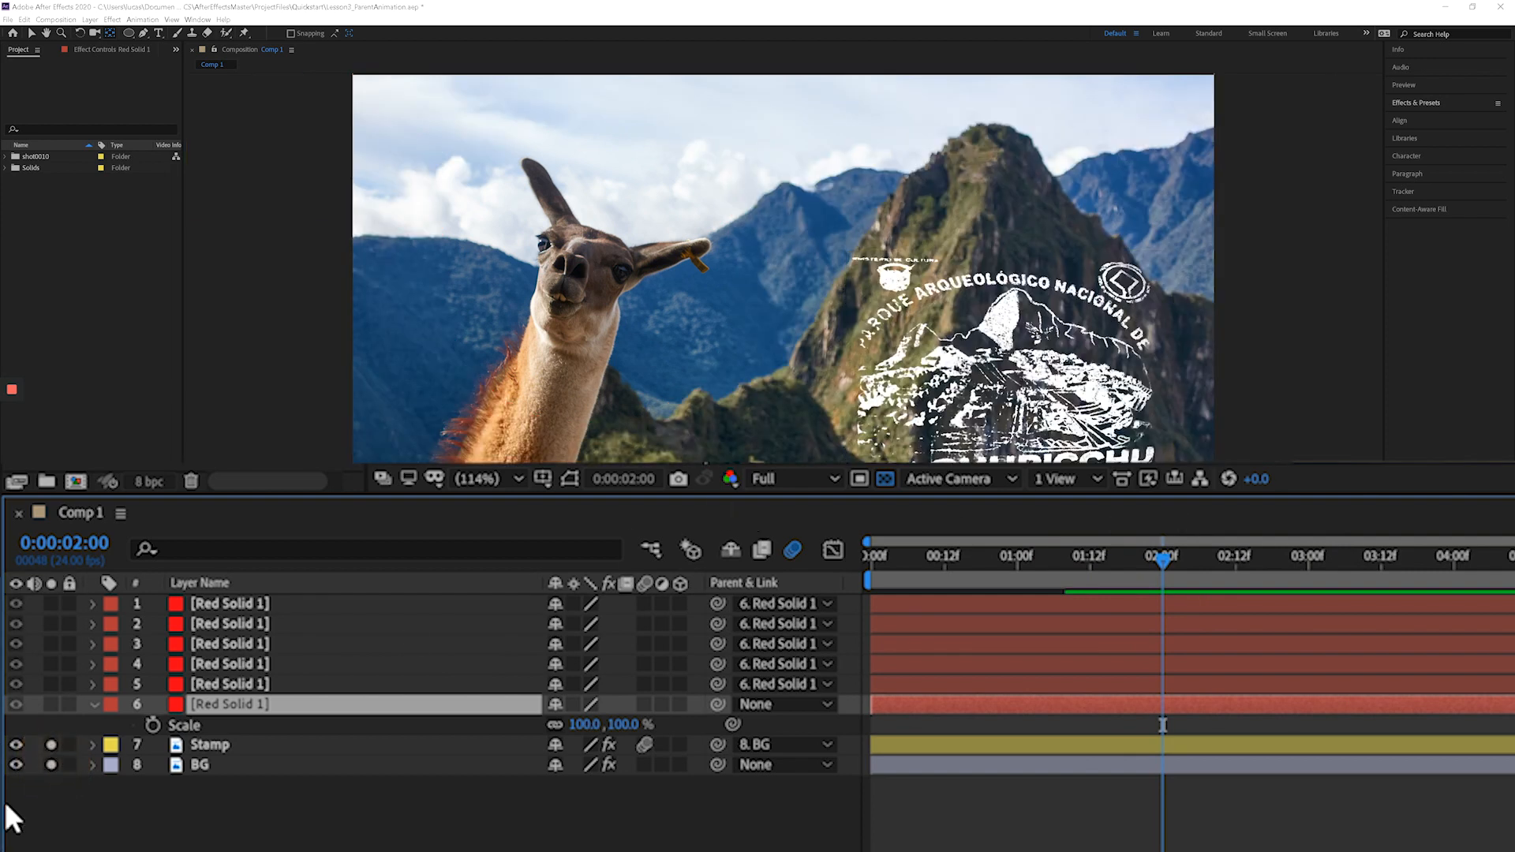
left_click_drag(1124, 564, 1014, 581)
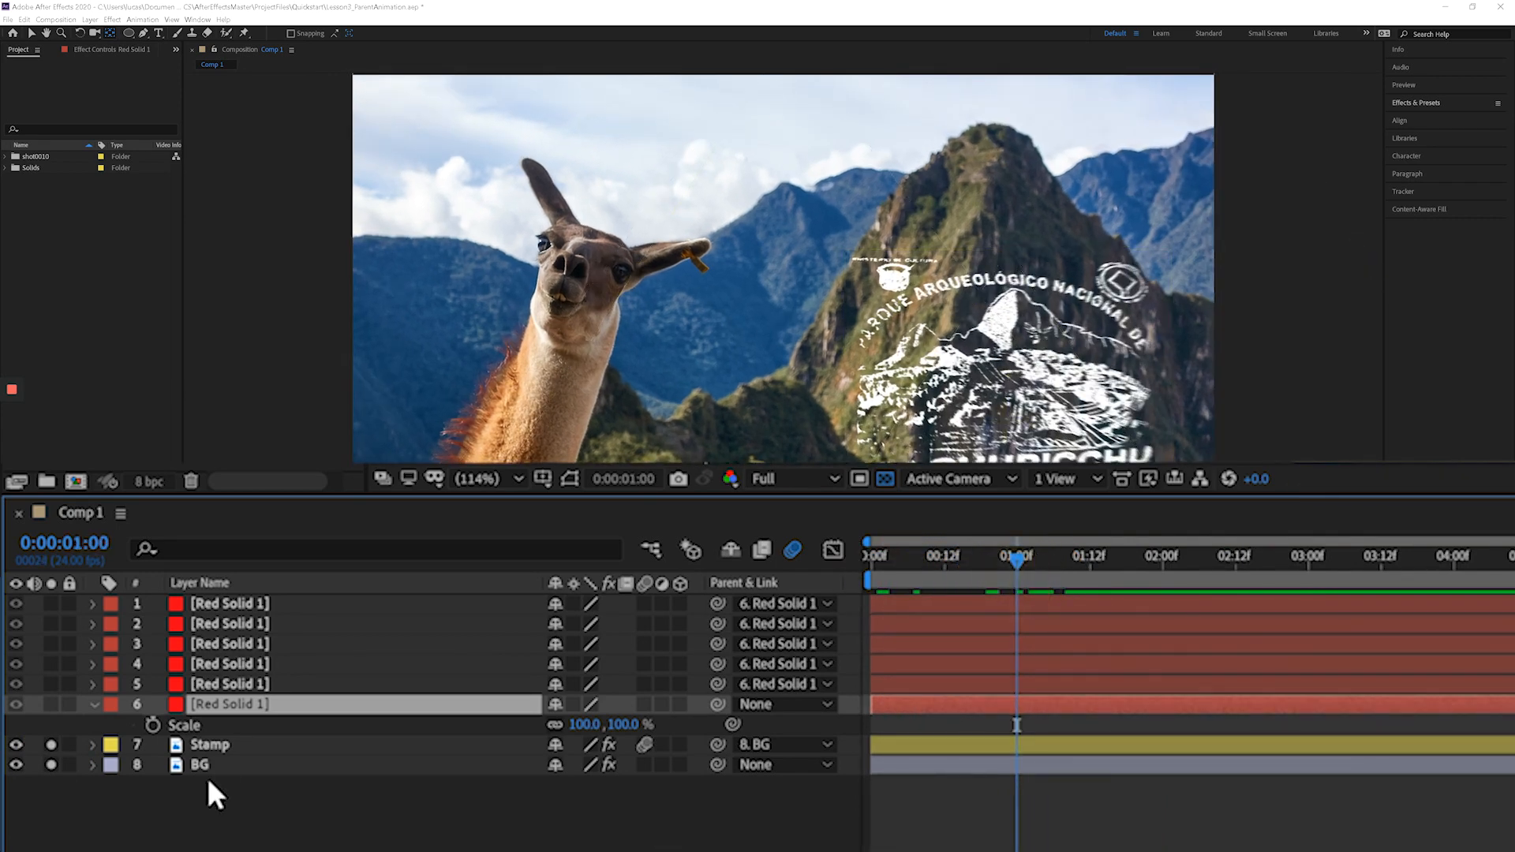
left_click(229, 744)
left_click(253, 763, "shift")
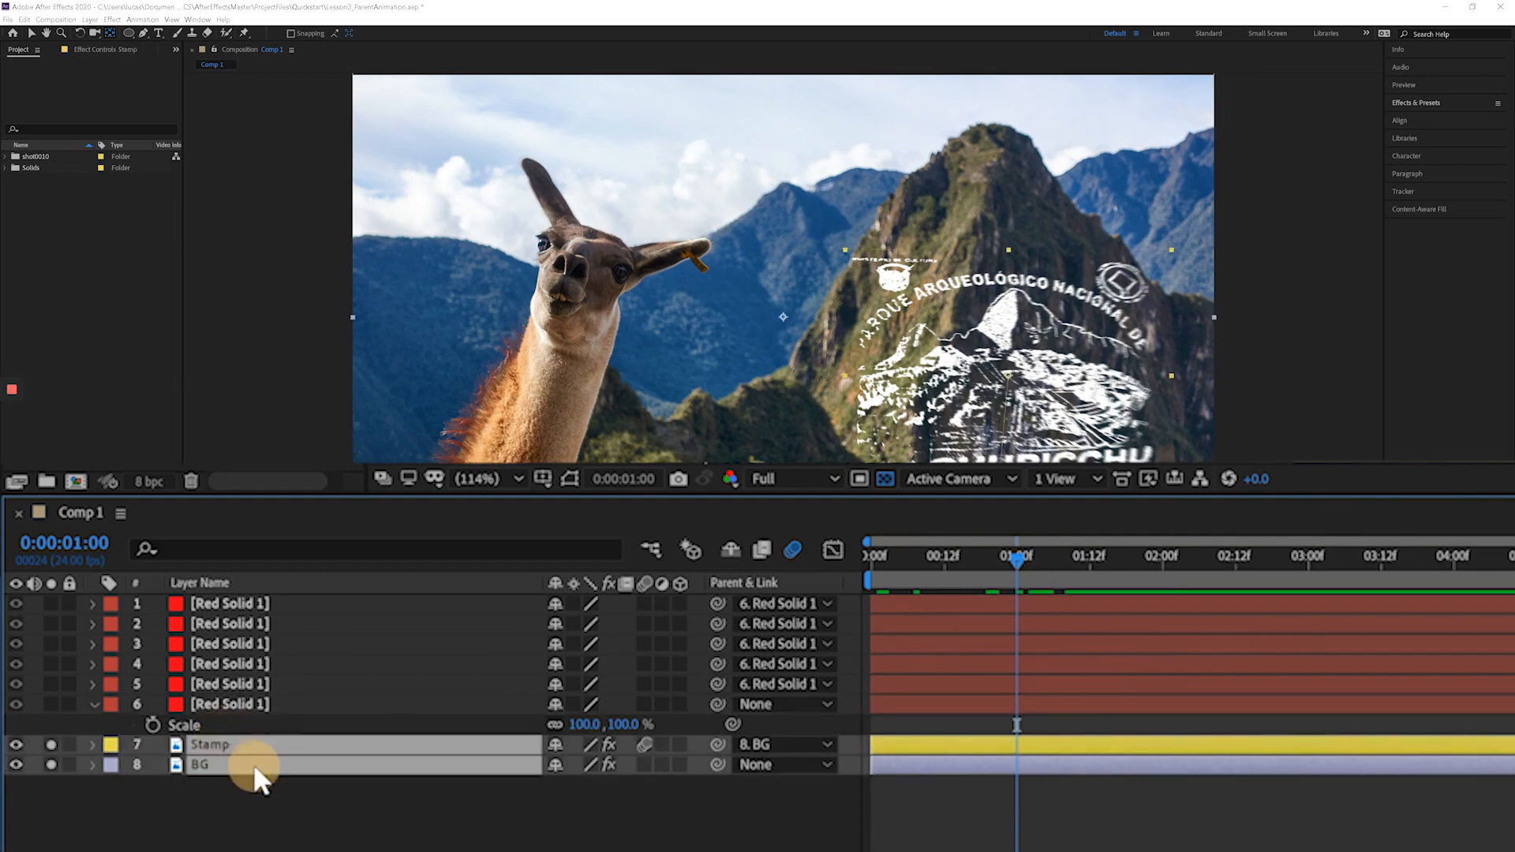
key("u")
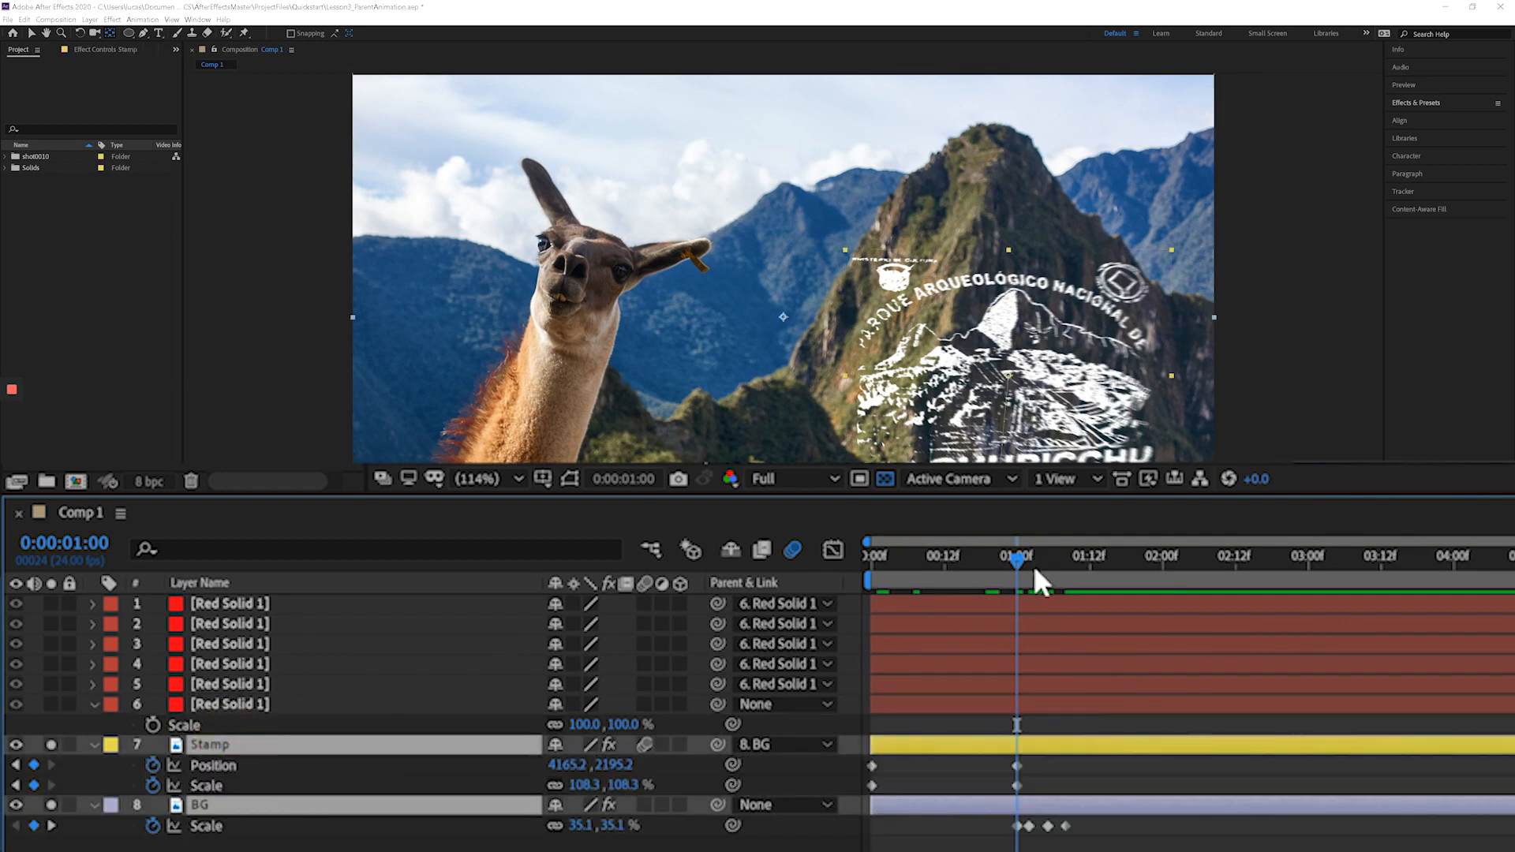
- Turn off motion blur for the Stamp layer and the composition, and scrub through the stamp animation to 0:00:01:08
left_click_drag(1025, 550, 1065, 556)
left_click(643, 744)
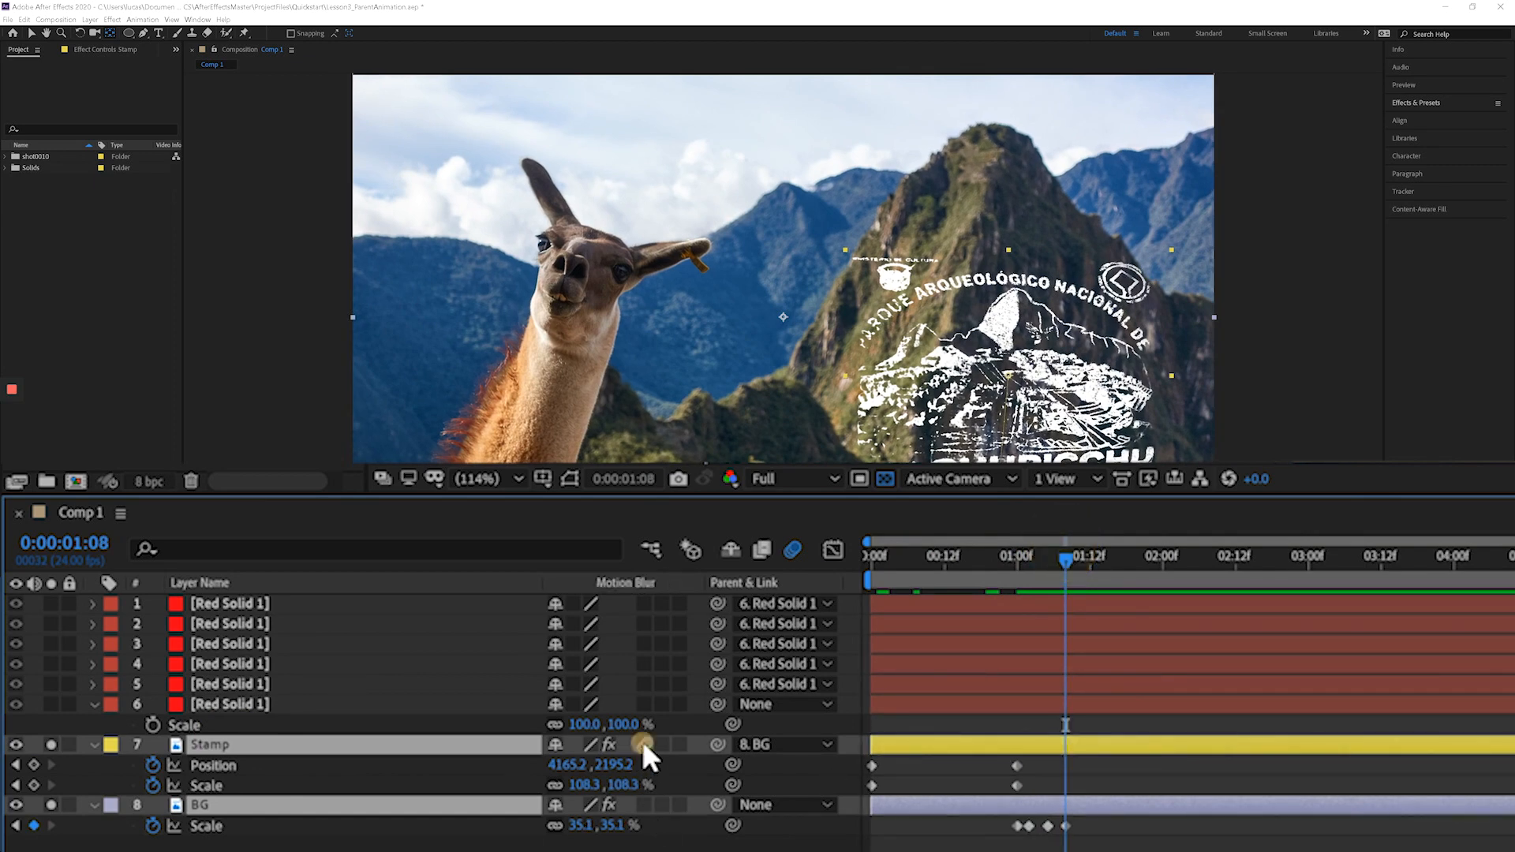
left_click_drag(901, 557, 1065, 557)
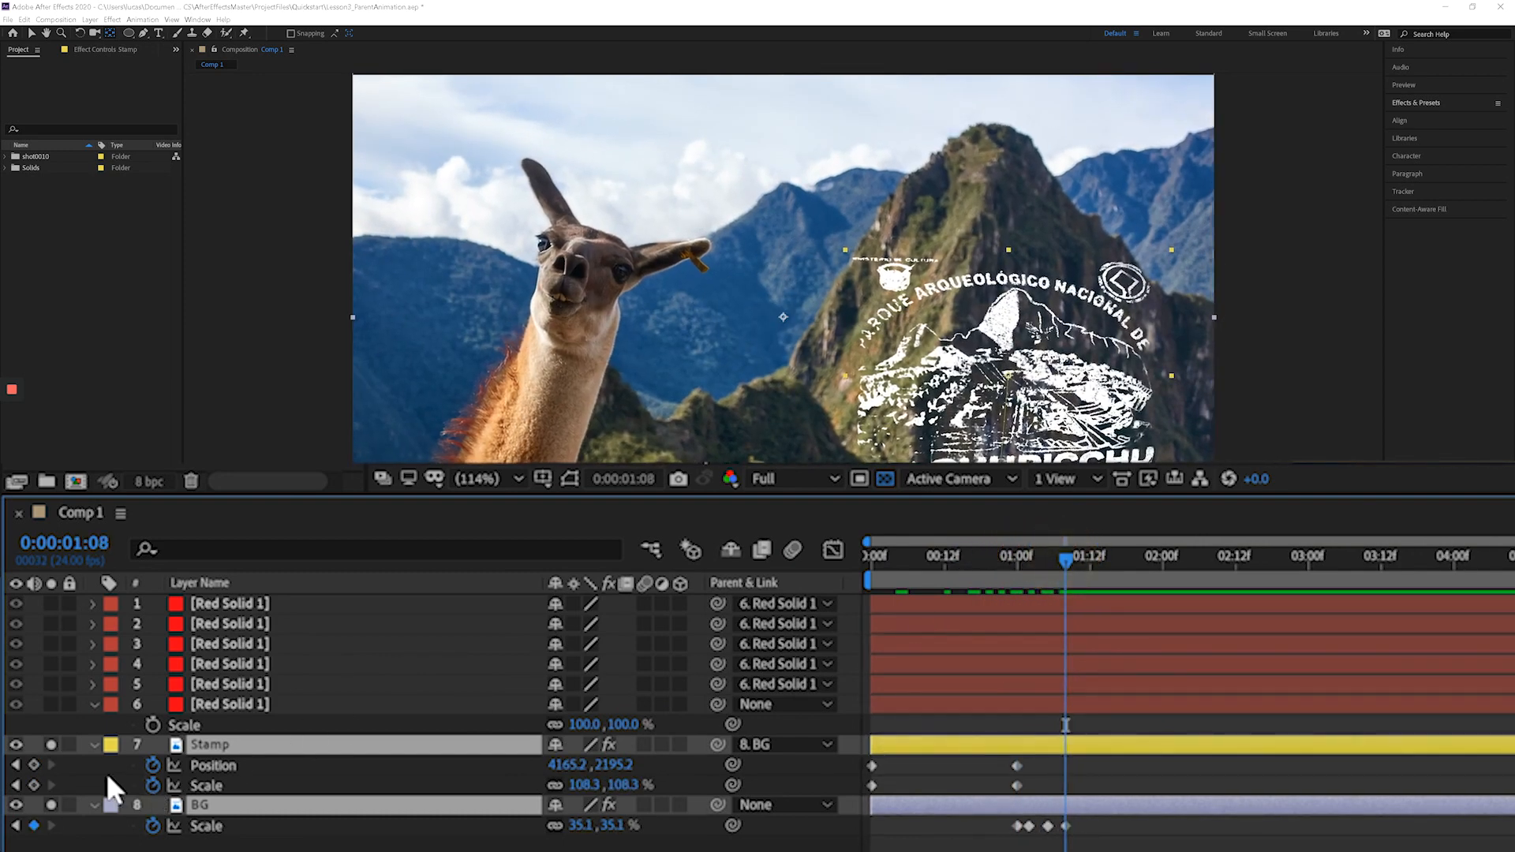
- Collapse and unsolo the Stamp and BG layers, and move the current time to 0:00:02:13
left_click(92, 744)
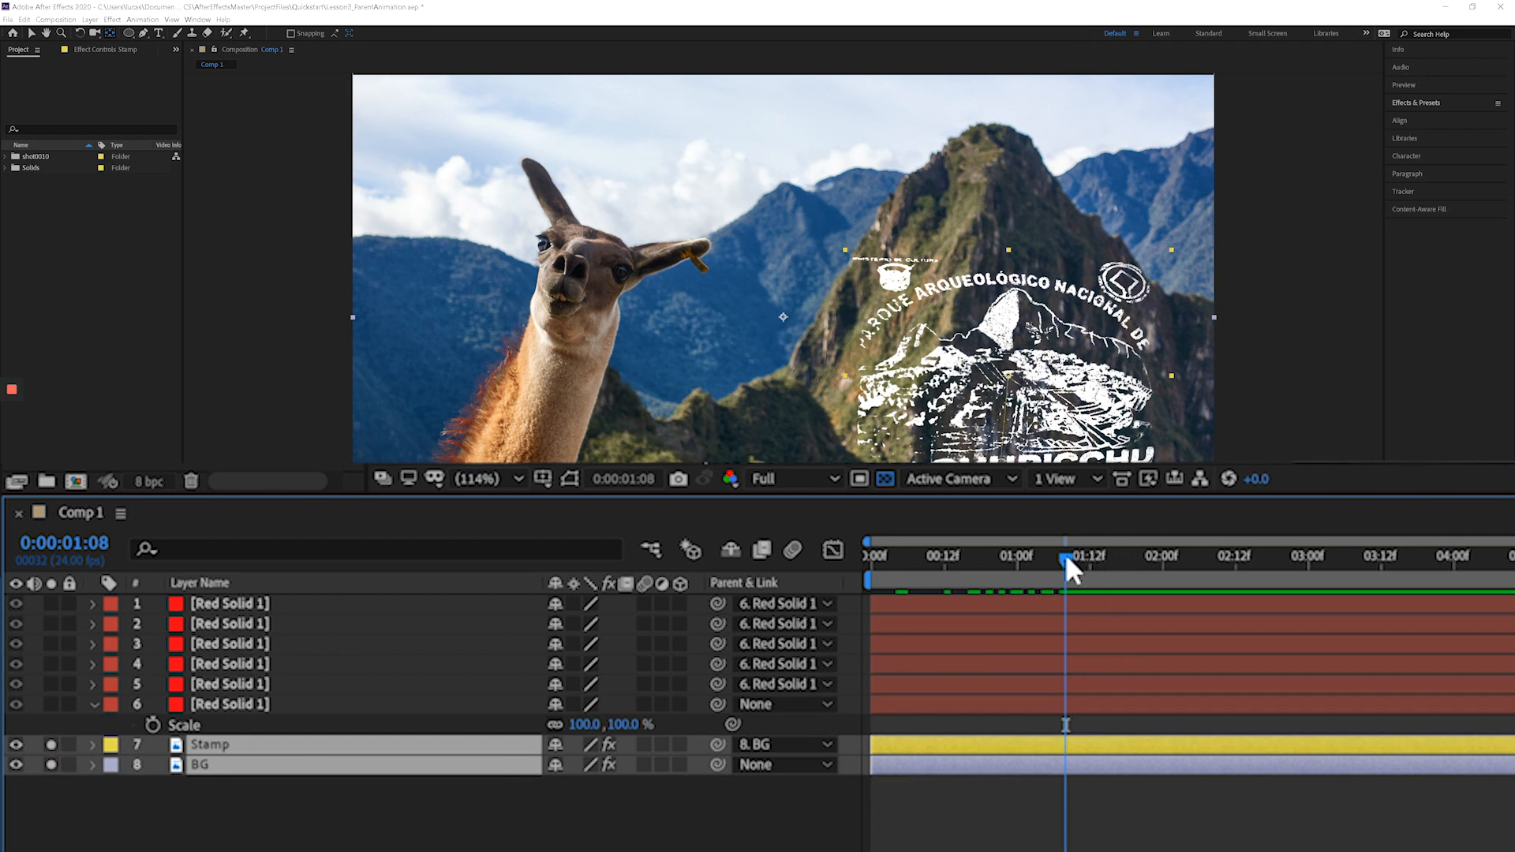
left_click_drag(1065, 552, 1095, 552)
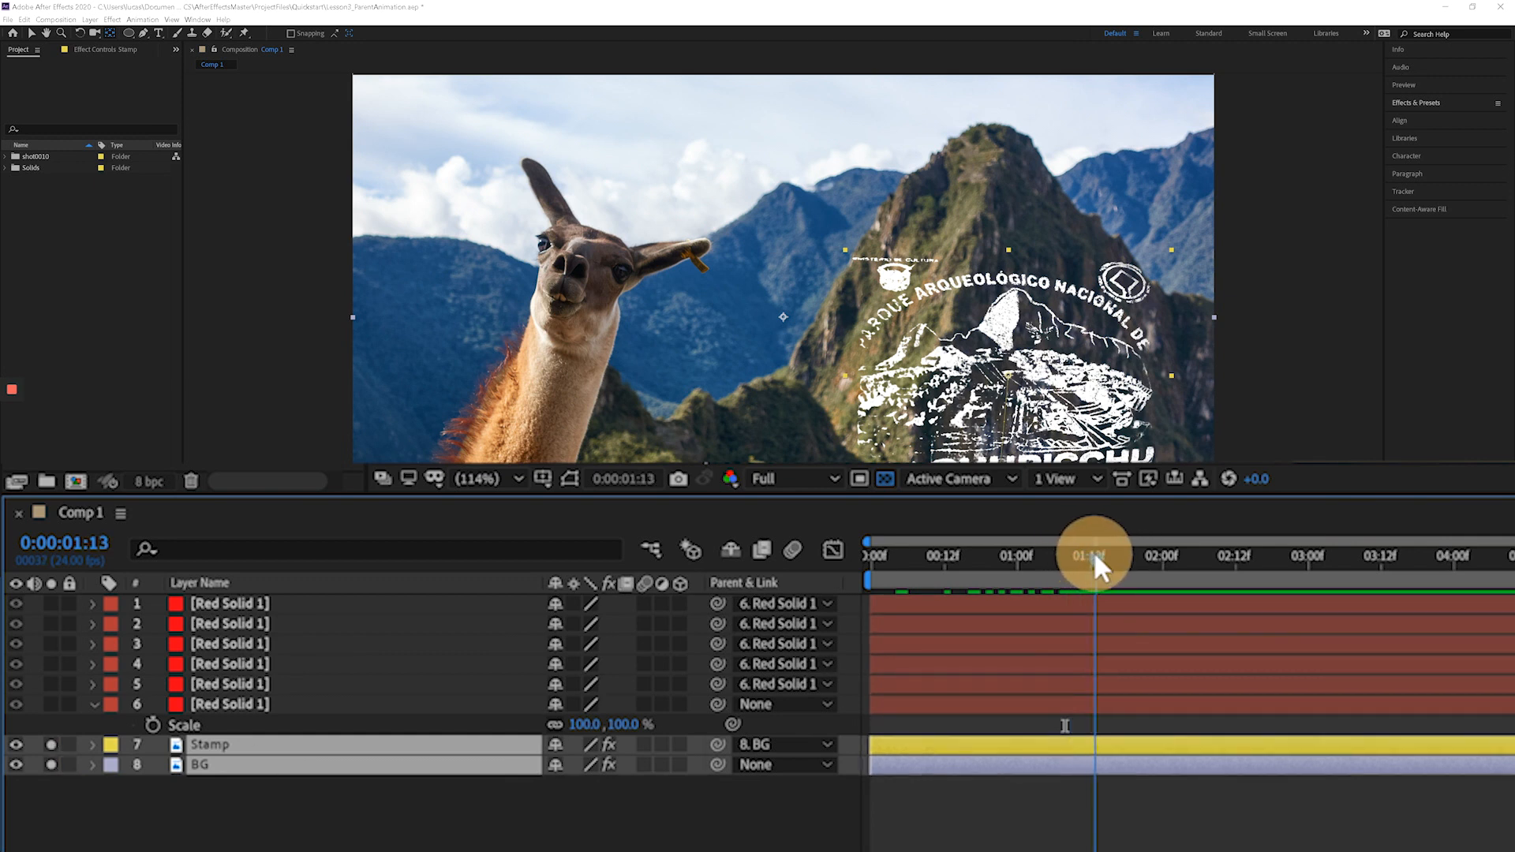
left_click(51, 744)
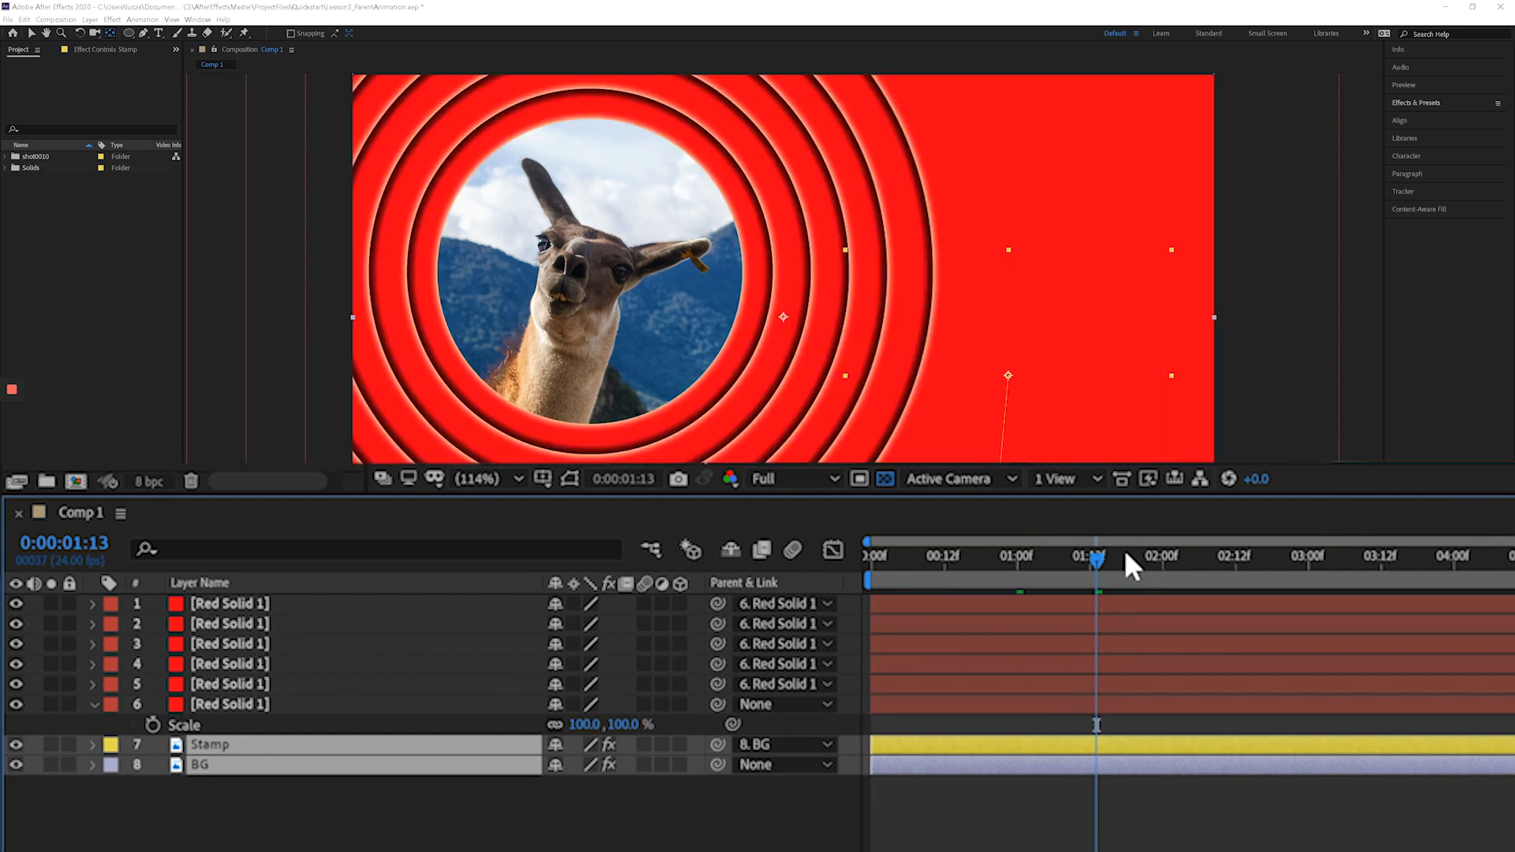
left_click_drag(1126, 553, 1241, 556)
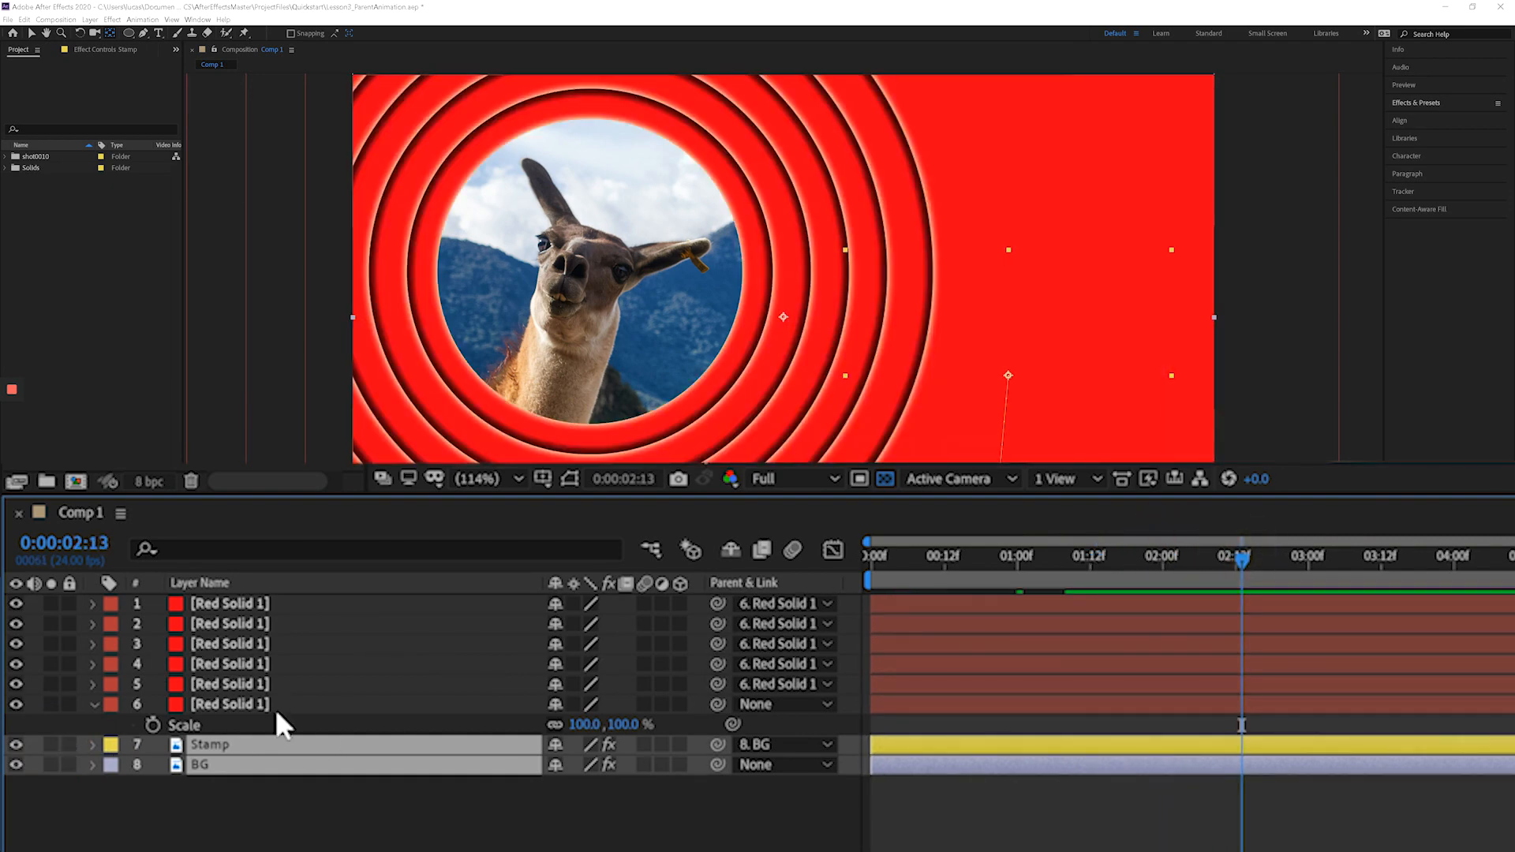
- Animate layer 6's Scale from 414% at 0:00:02:13 to 100% at a keyframe just before 0:00:04:00
left_click(153, 725)
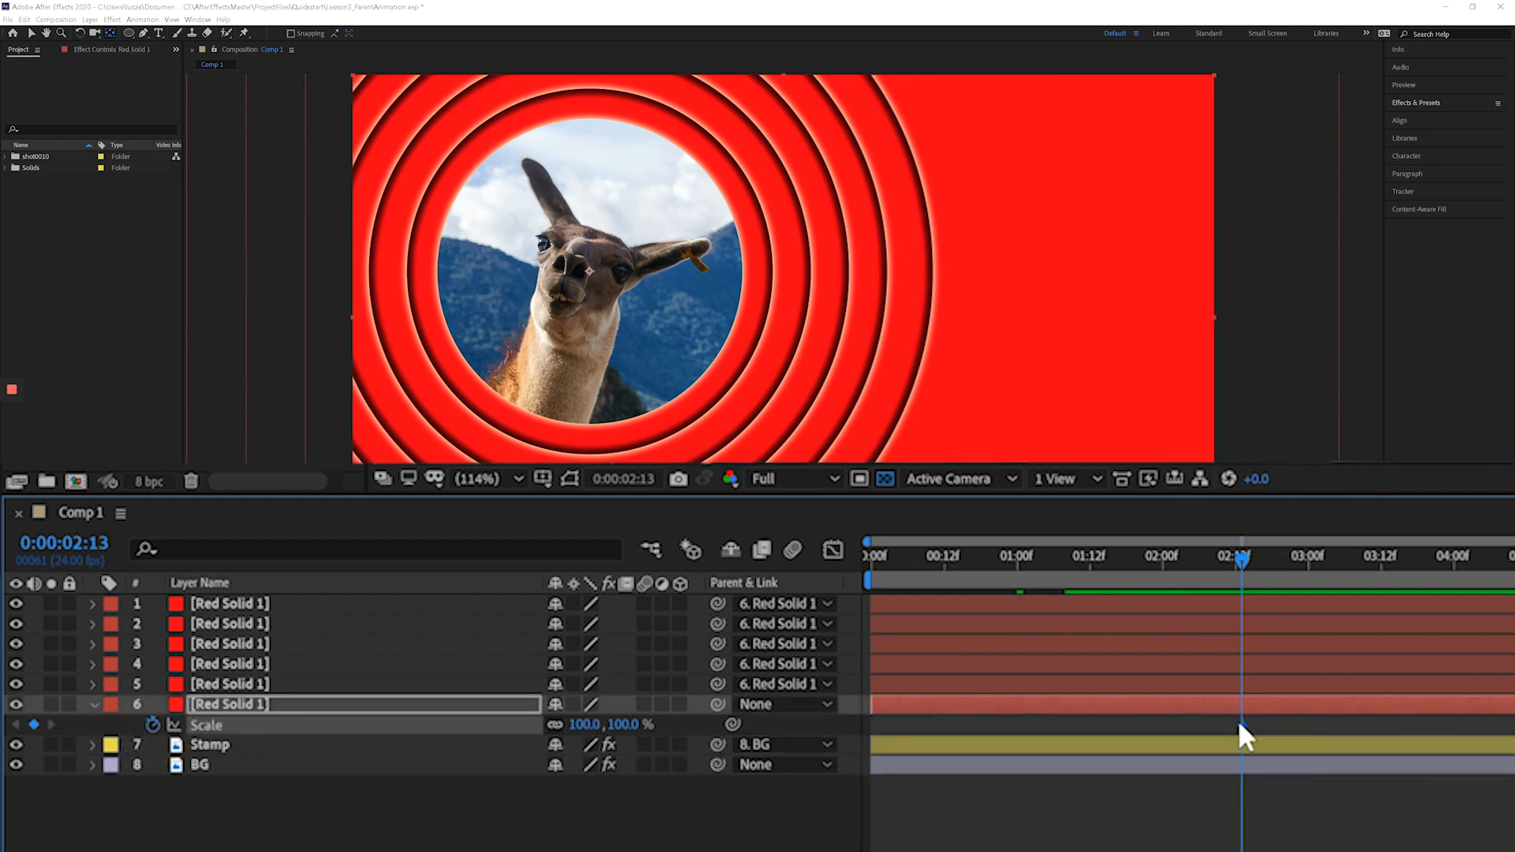
left_click_drag(1239, 724, 1449, 725)
left_click_drag(619, 727, 781, 714)
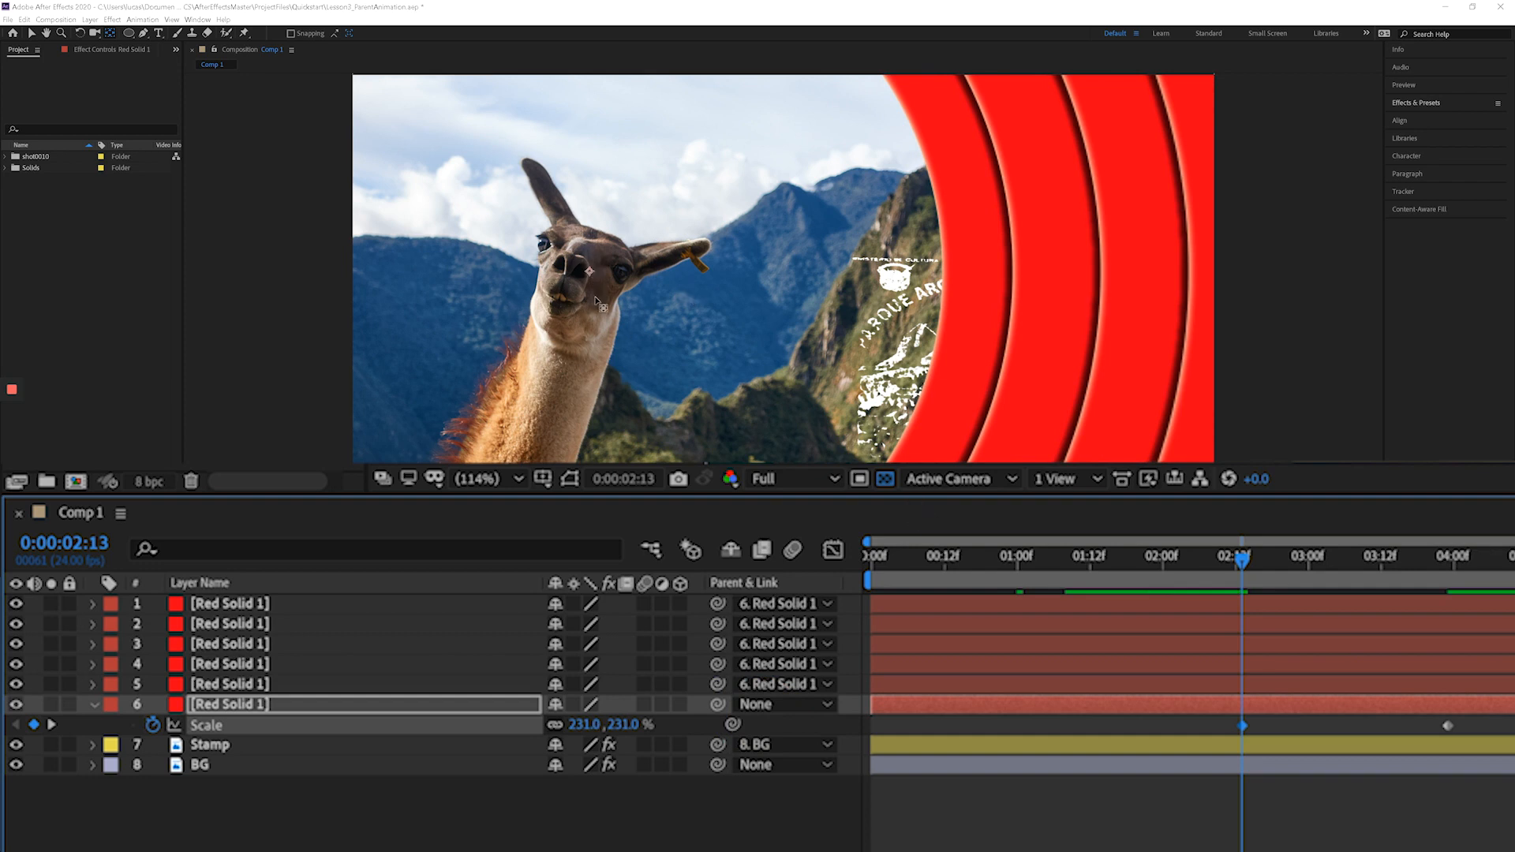
left_click_drag(623, 727, 816, 705)
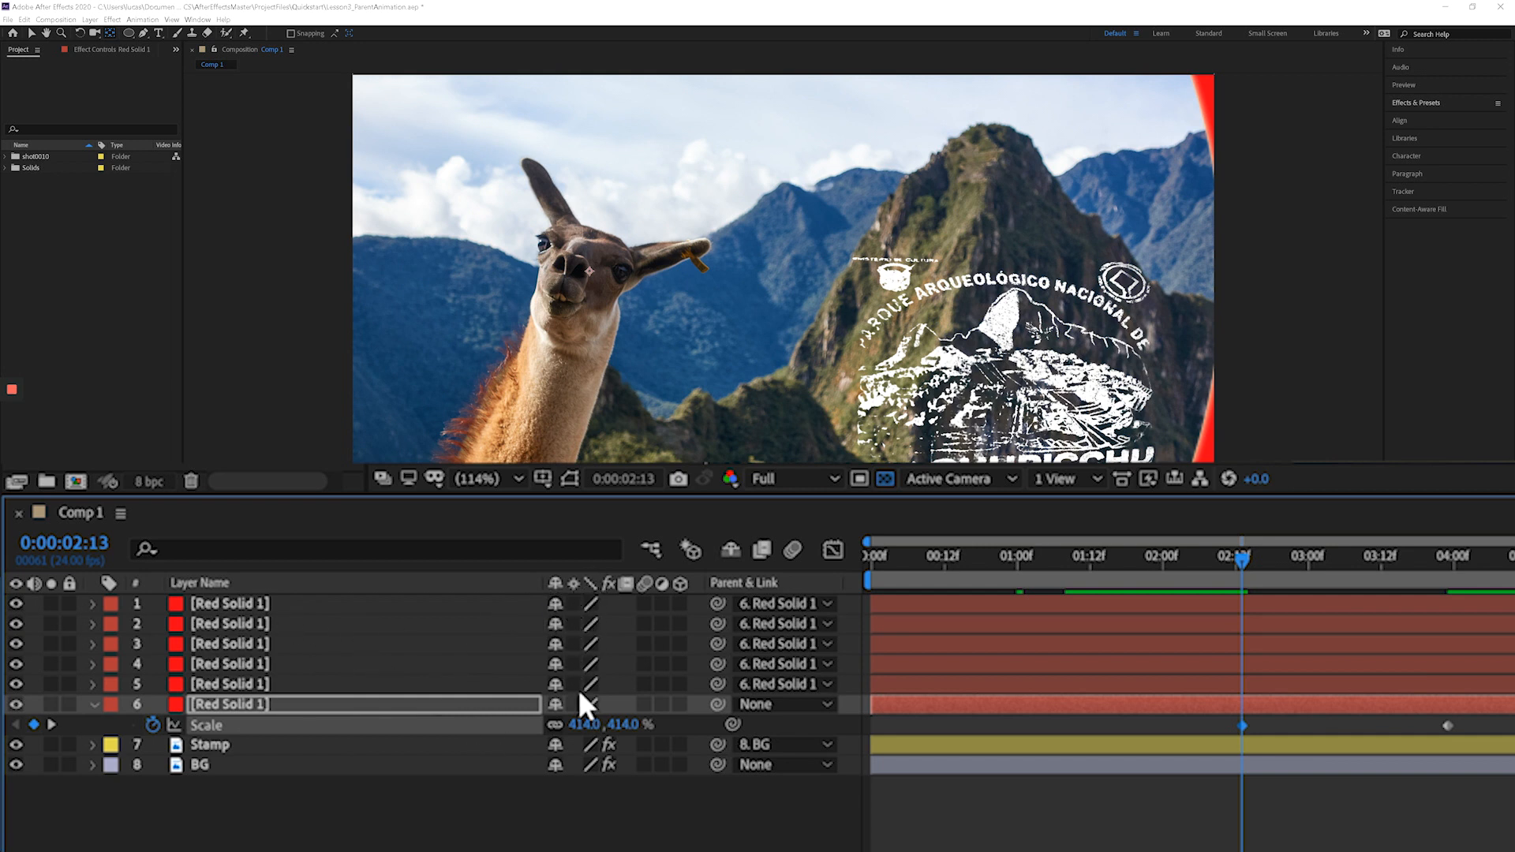
- Enable Continuously Rasterize on all six red solid layers to keep the enlarged circle edges sharp
left_click(205, 703)
left_click(248, 601, "shift")
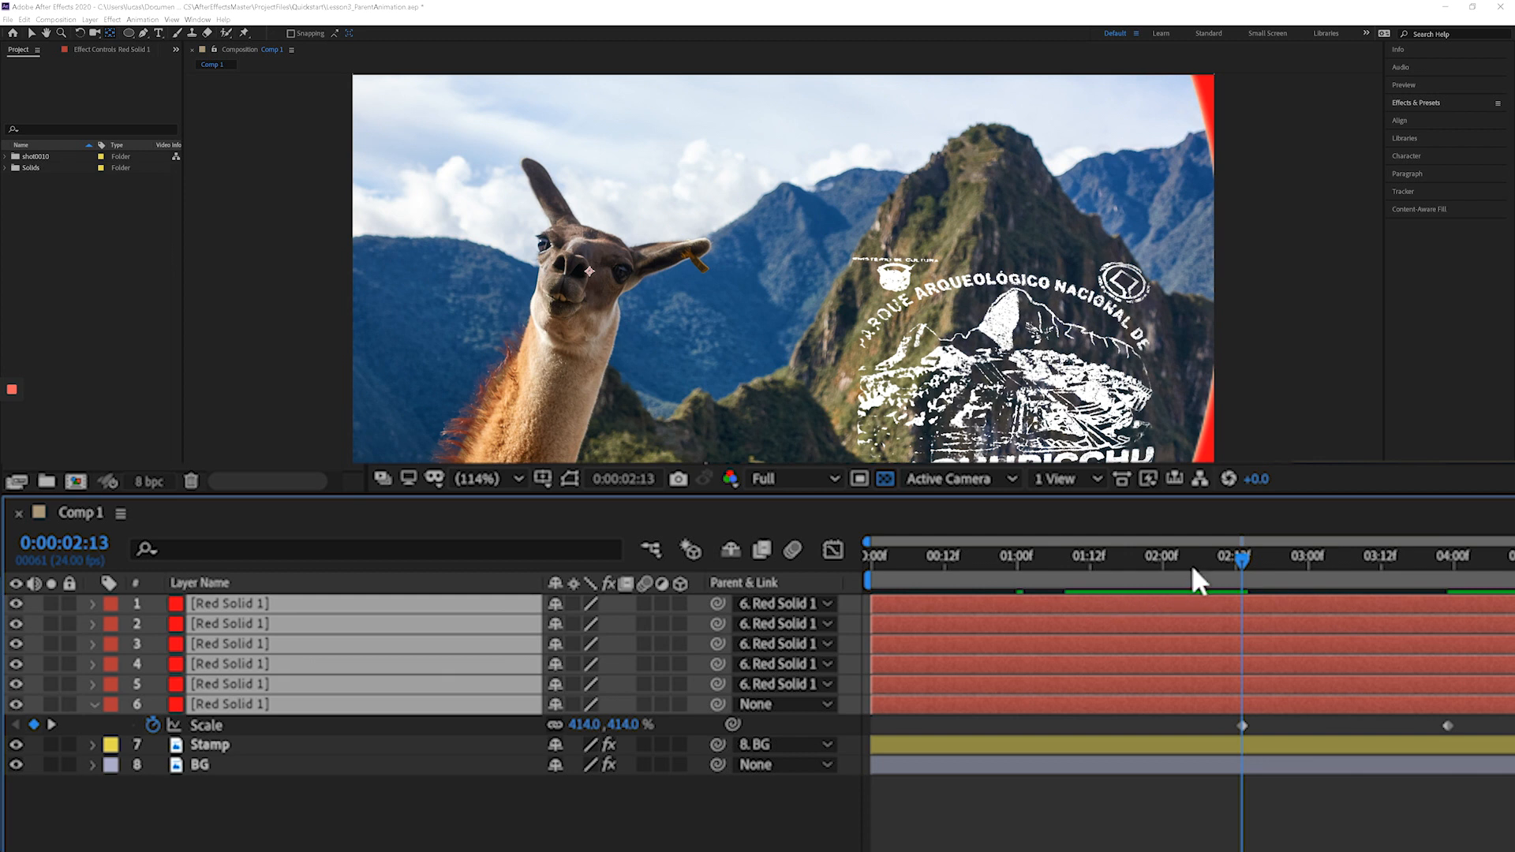
left_click_drag(1171, 557, 1241, 557)
left_click_drag(574, 605, 576, 622)
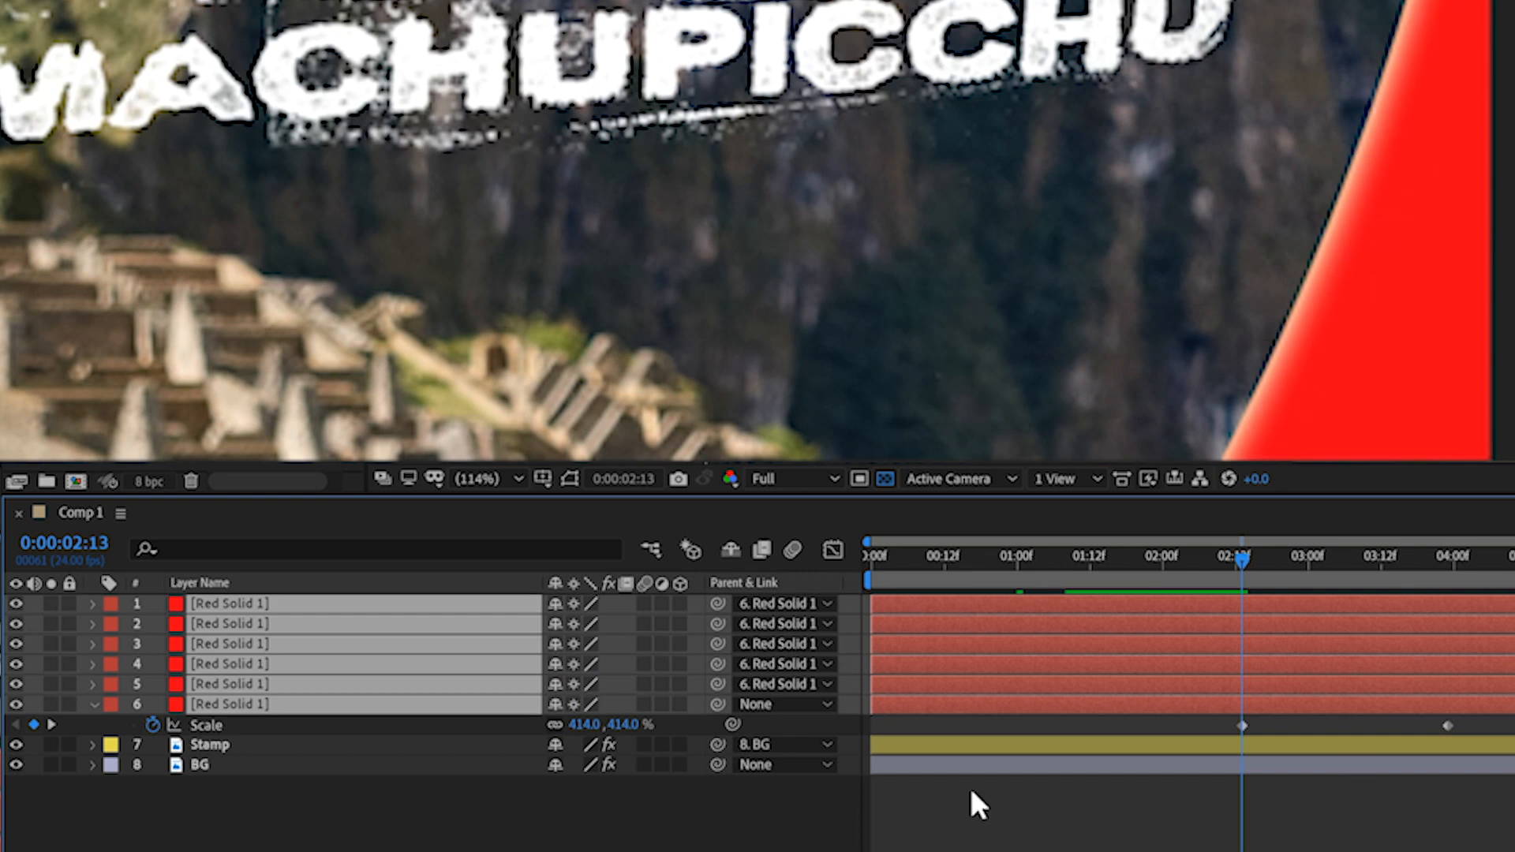
left_click(571, 702)
left_click(571, 702)
left_click(533, 836)
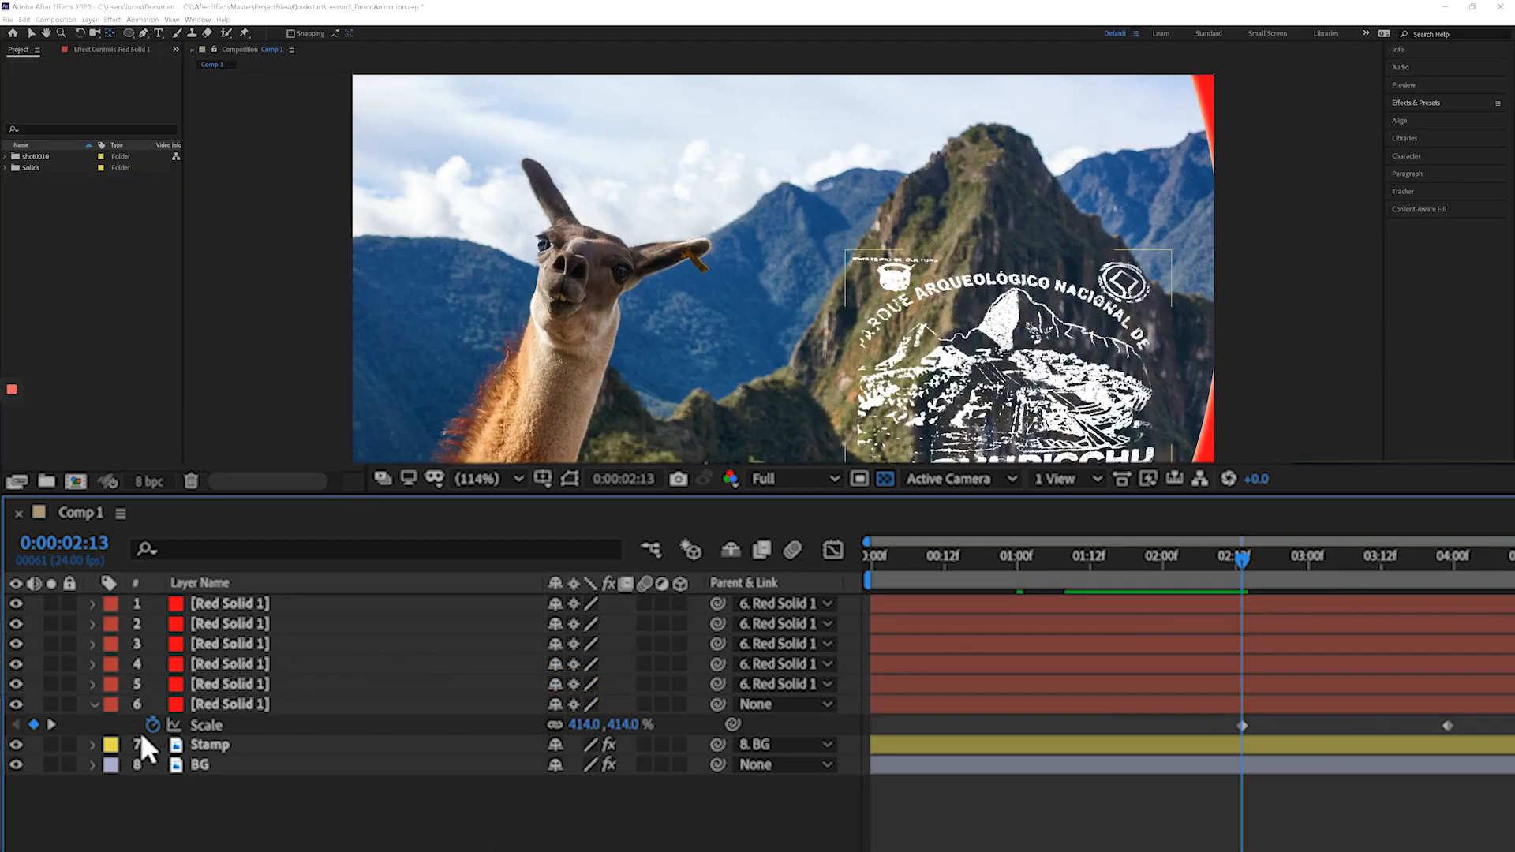
- Set layer 6's Scale keyframe at 0:00:02:13 to 472% and preview the ring animation from 0:00:01:18
left_click(95, 702)
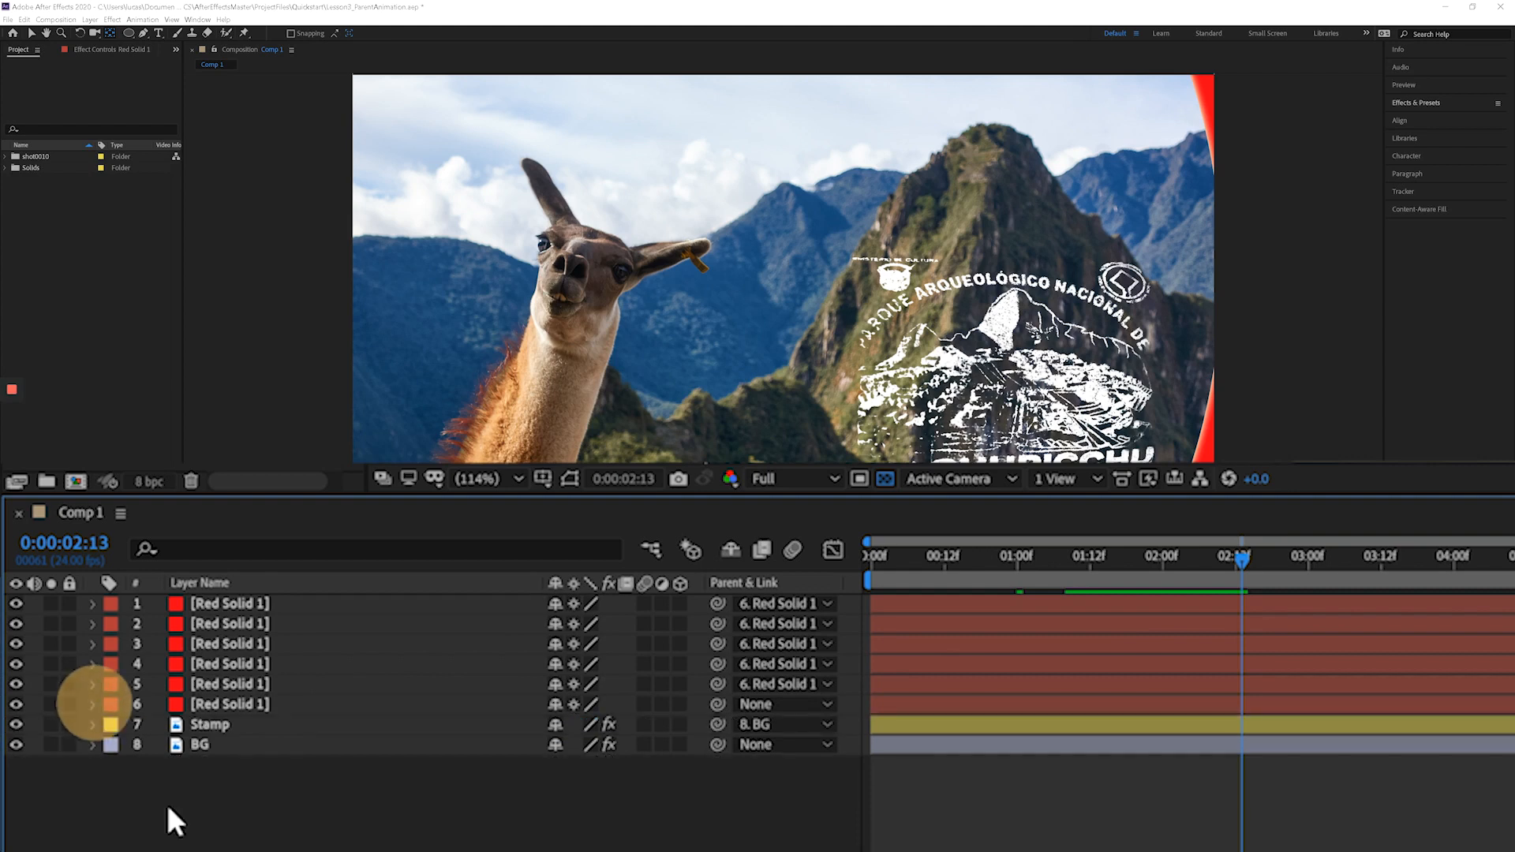
left_click_drag(1149, 560, 1180, 556)
left_click(239, 706)
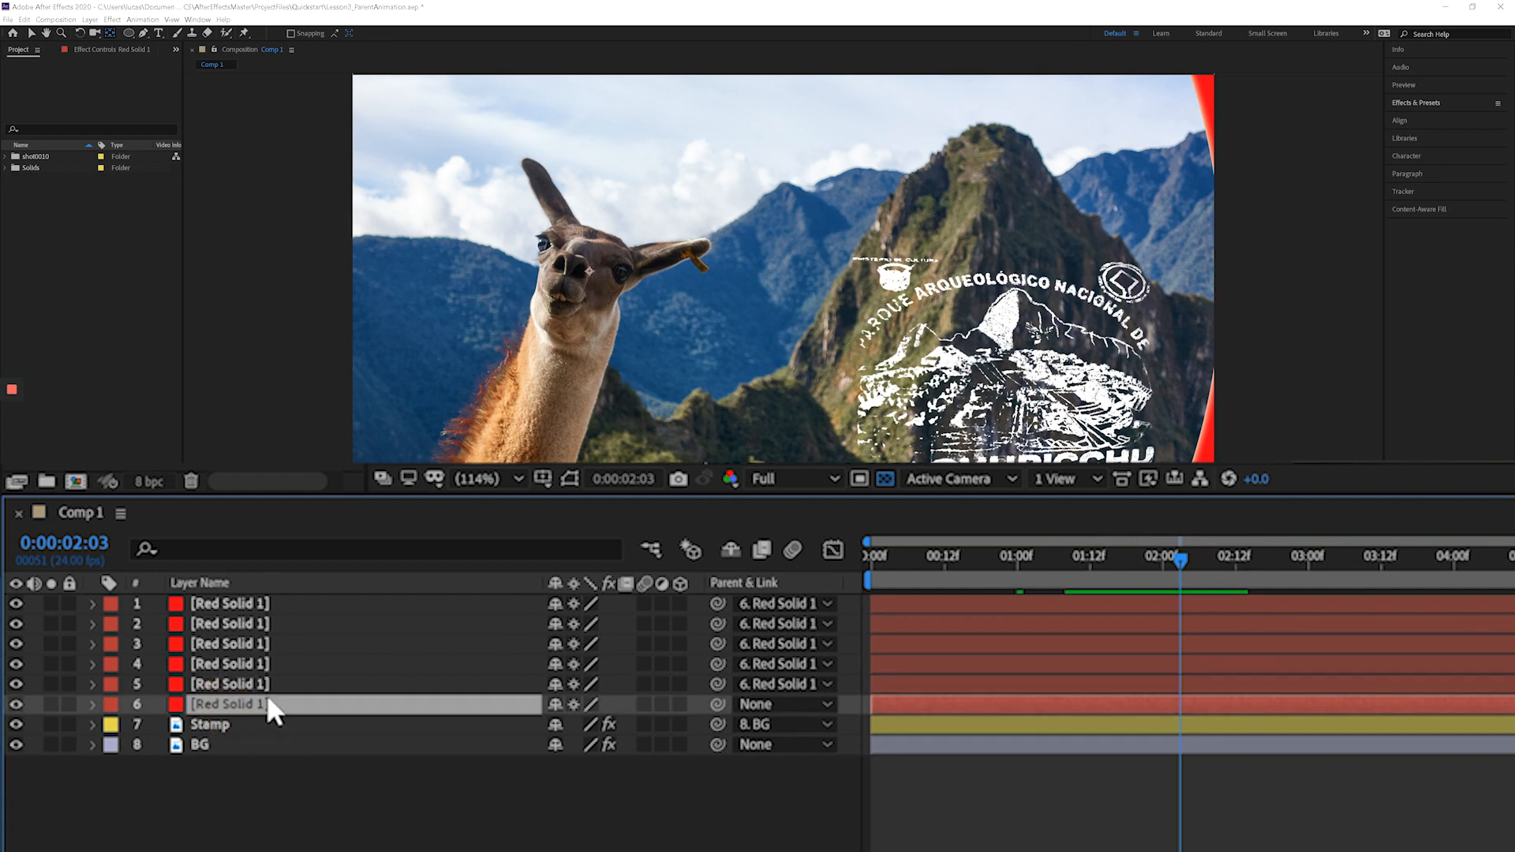
key("s")
key("k")
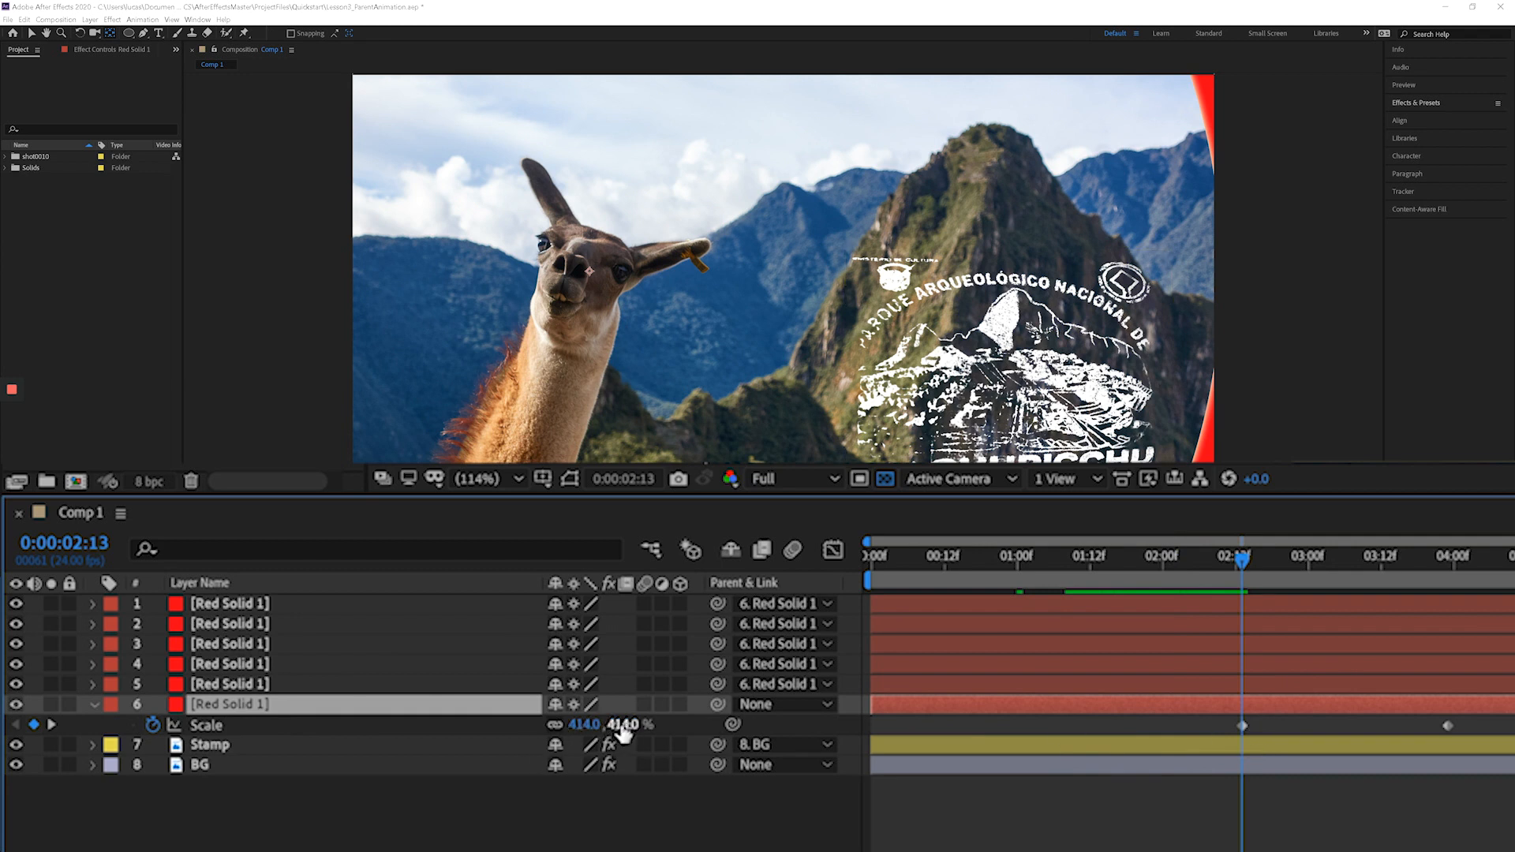
left_click_drag(618, 722, 687, 721)
left_click_drag(1226, 555, 1126, 557)
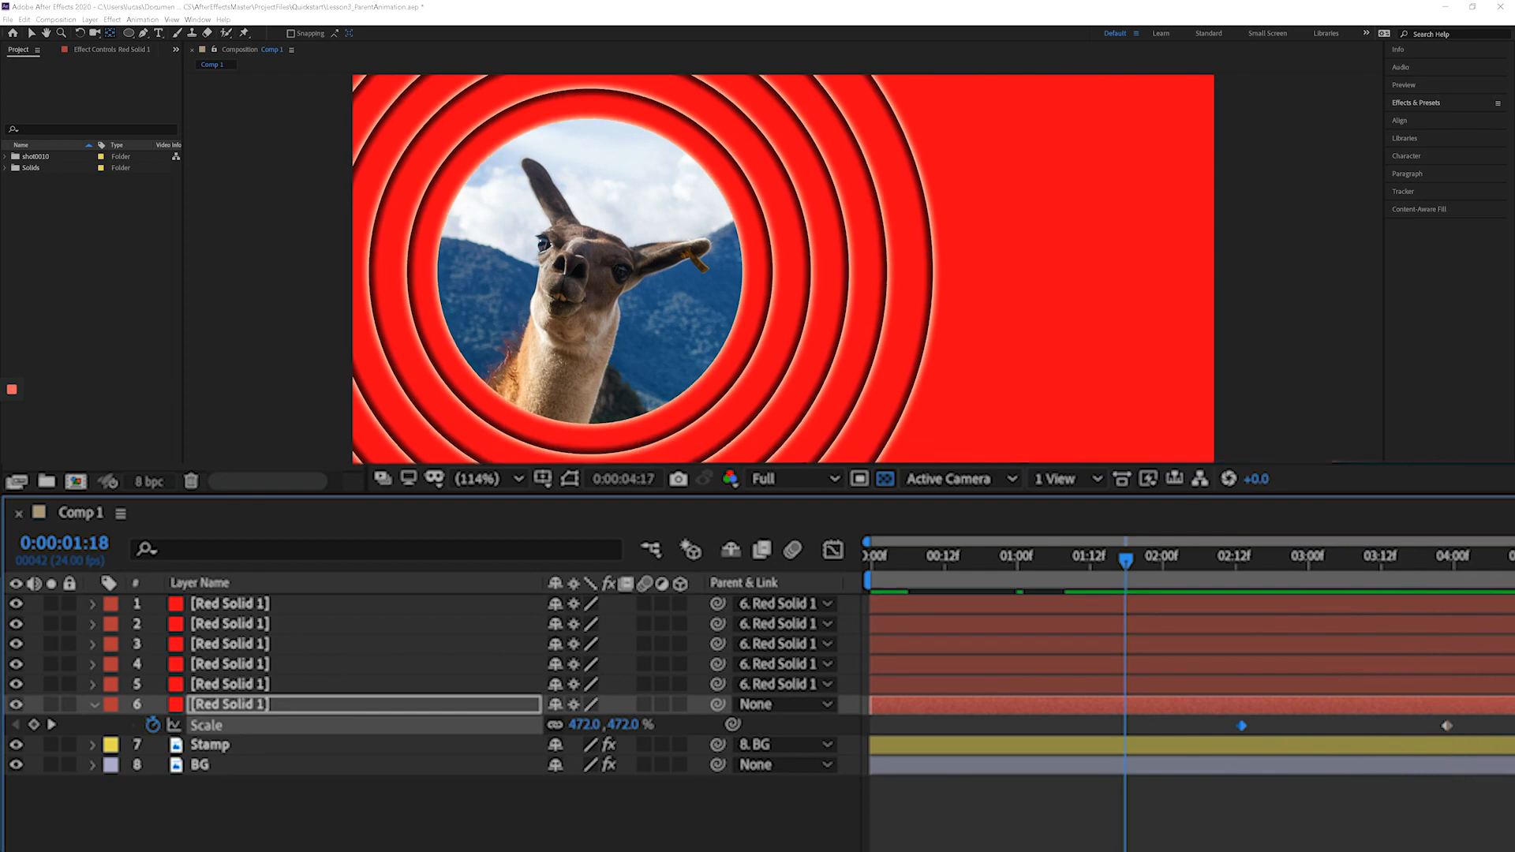
left_click(1141, 565)
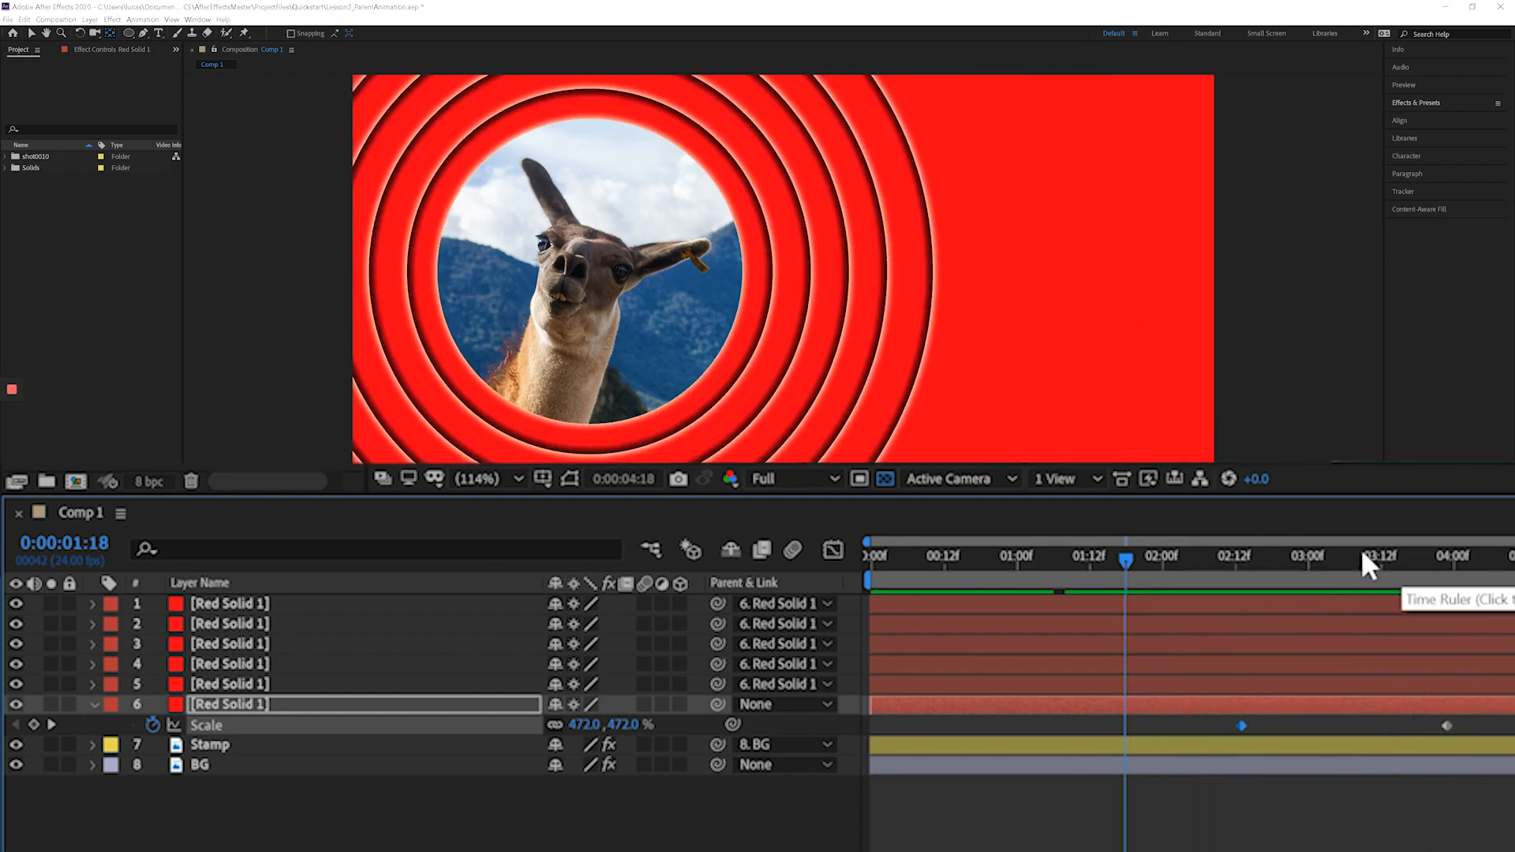
- Apply Easy Ease to layer 6's ending Scale keyframe at 0:00:03:23 and preview the ring animation
left_click_drag(1377, 556, 1399, 555)
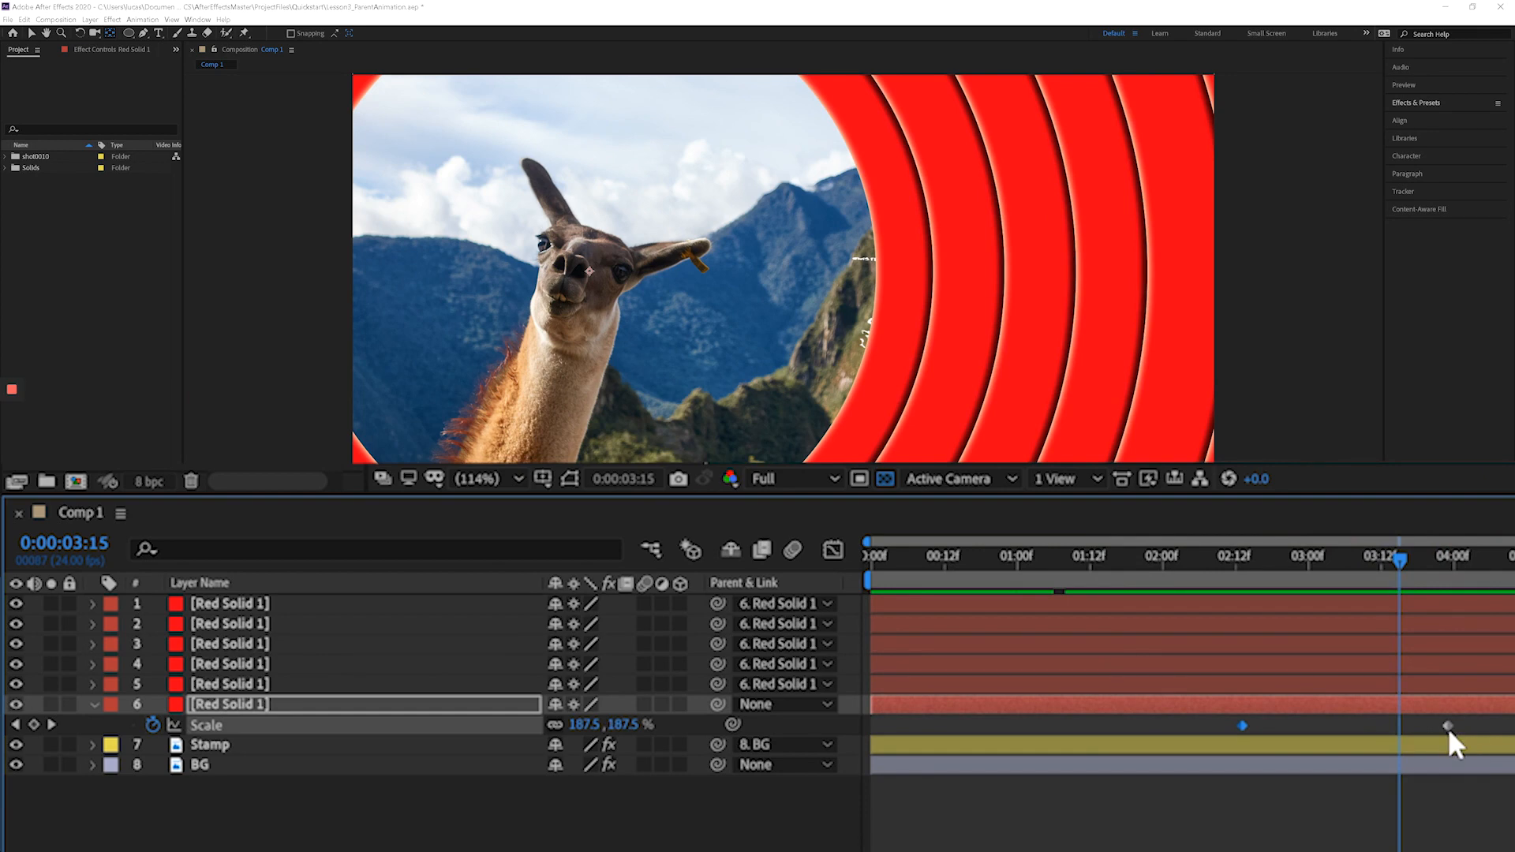
left_click(1447, 725)
key("F9")
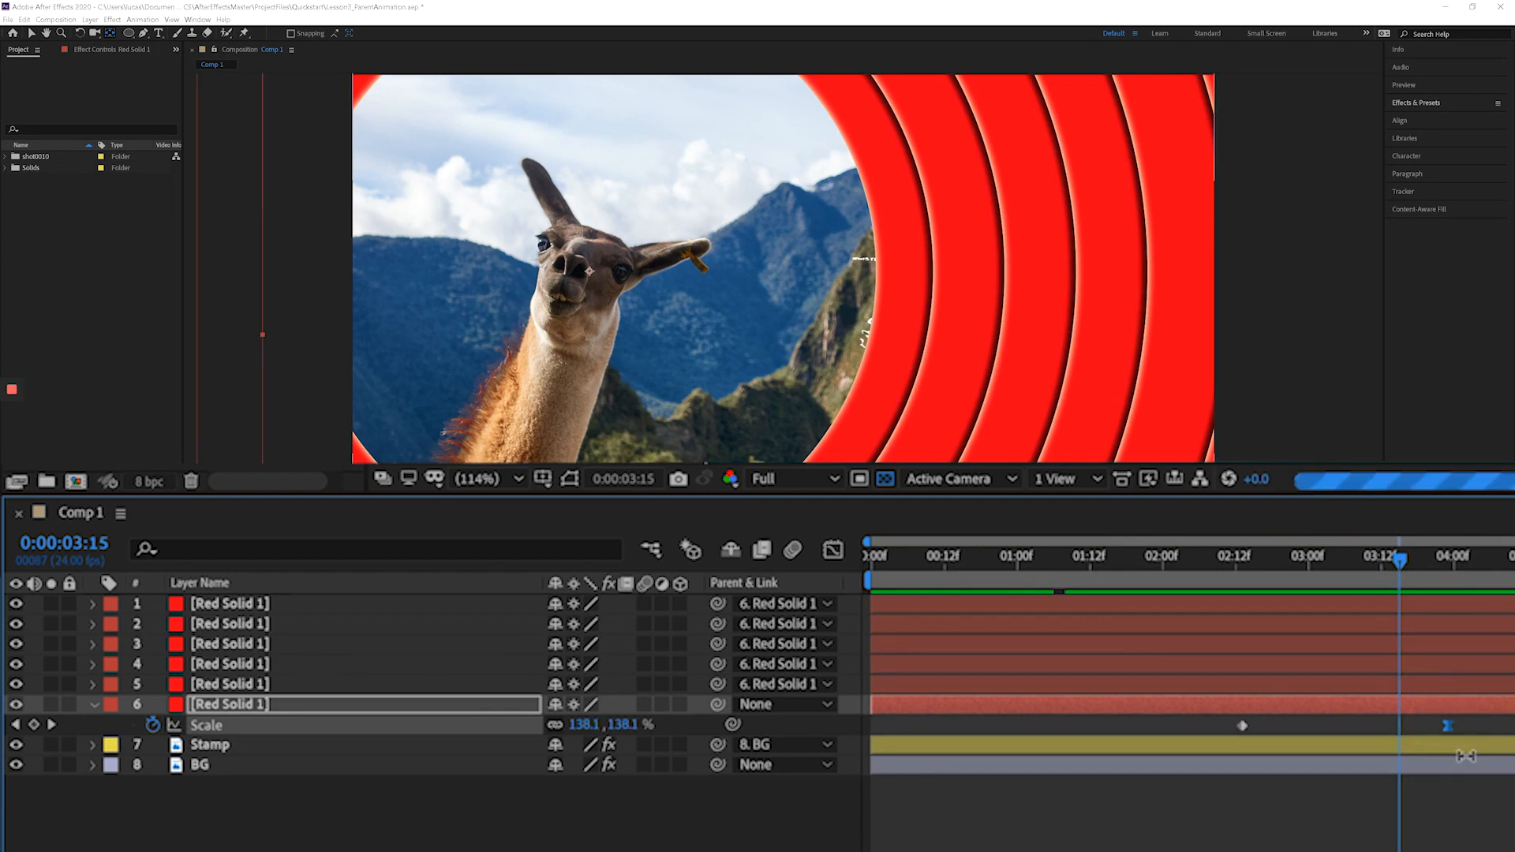
left_click_drag(1276, 554, 1242, 552)
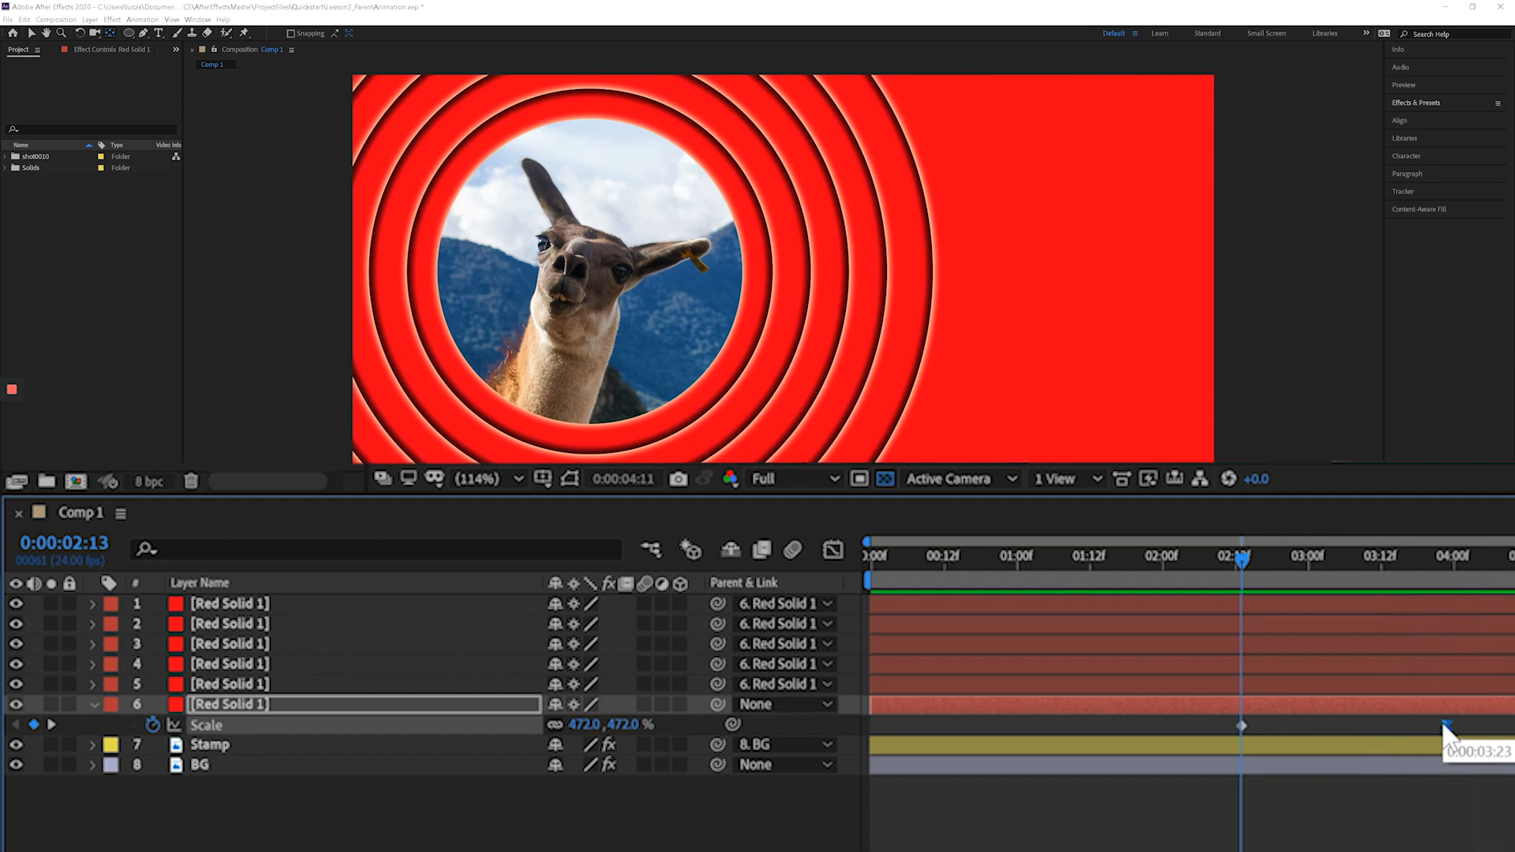
left_click(1346, 556)
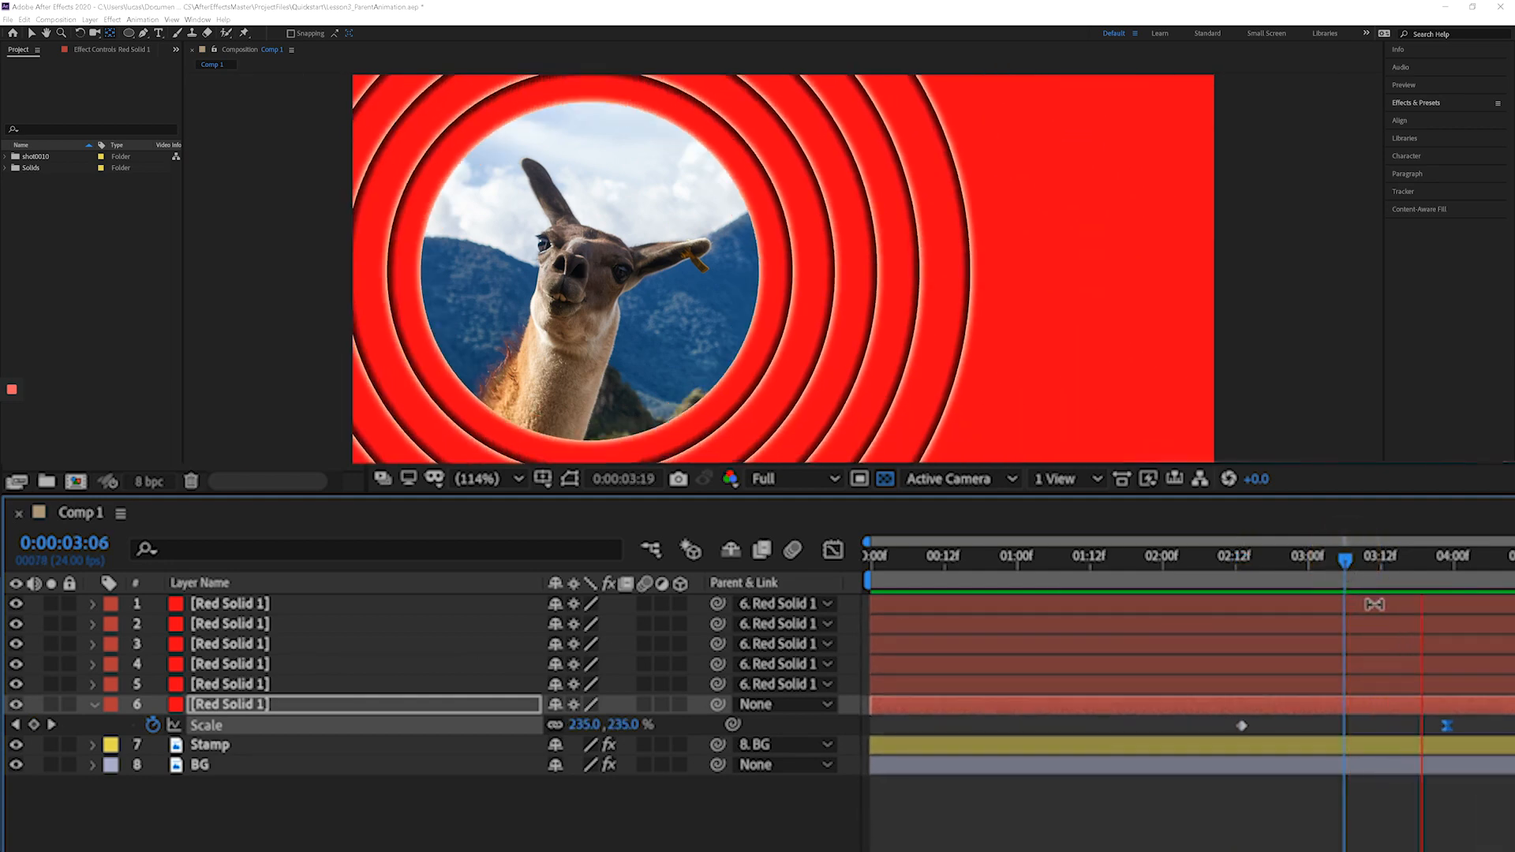
key("space")
left_click(1314, 560)
key("space")
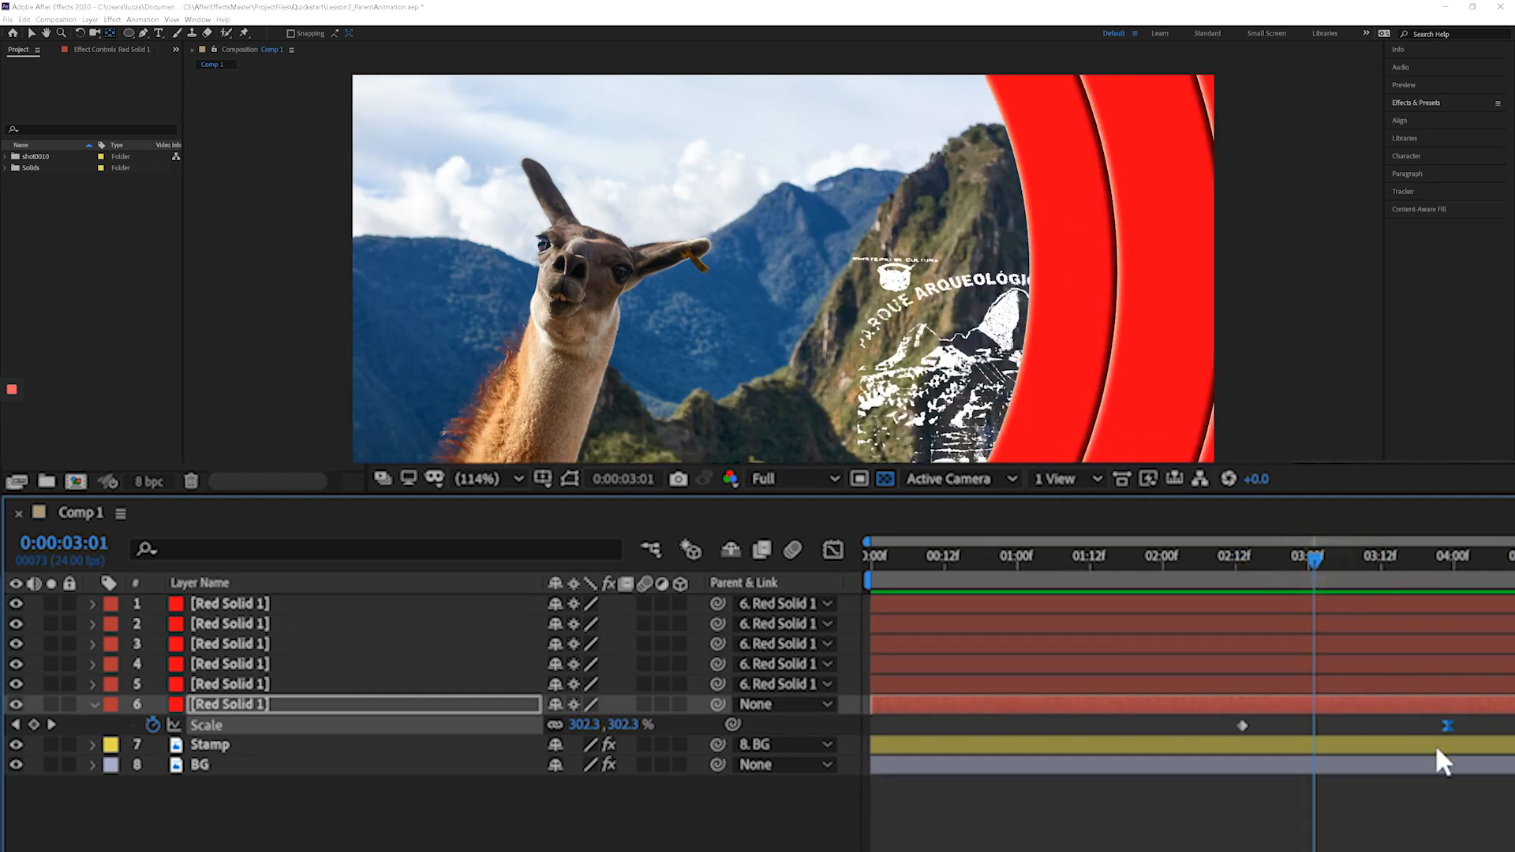
key("space")
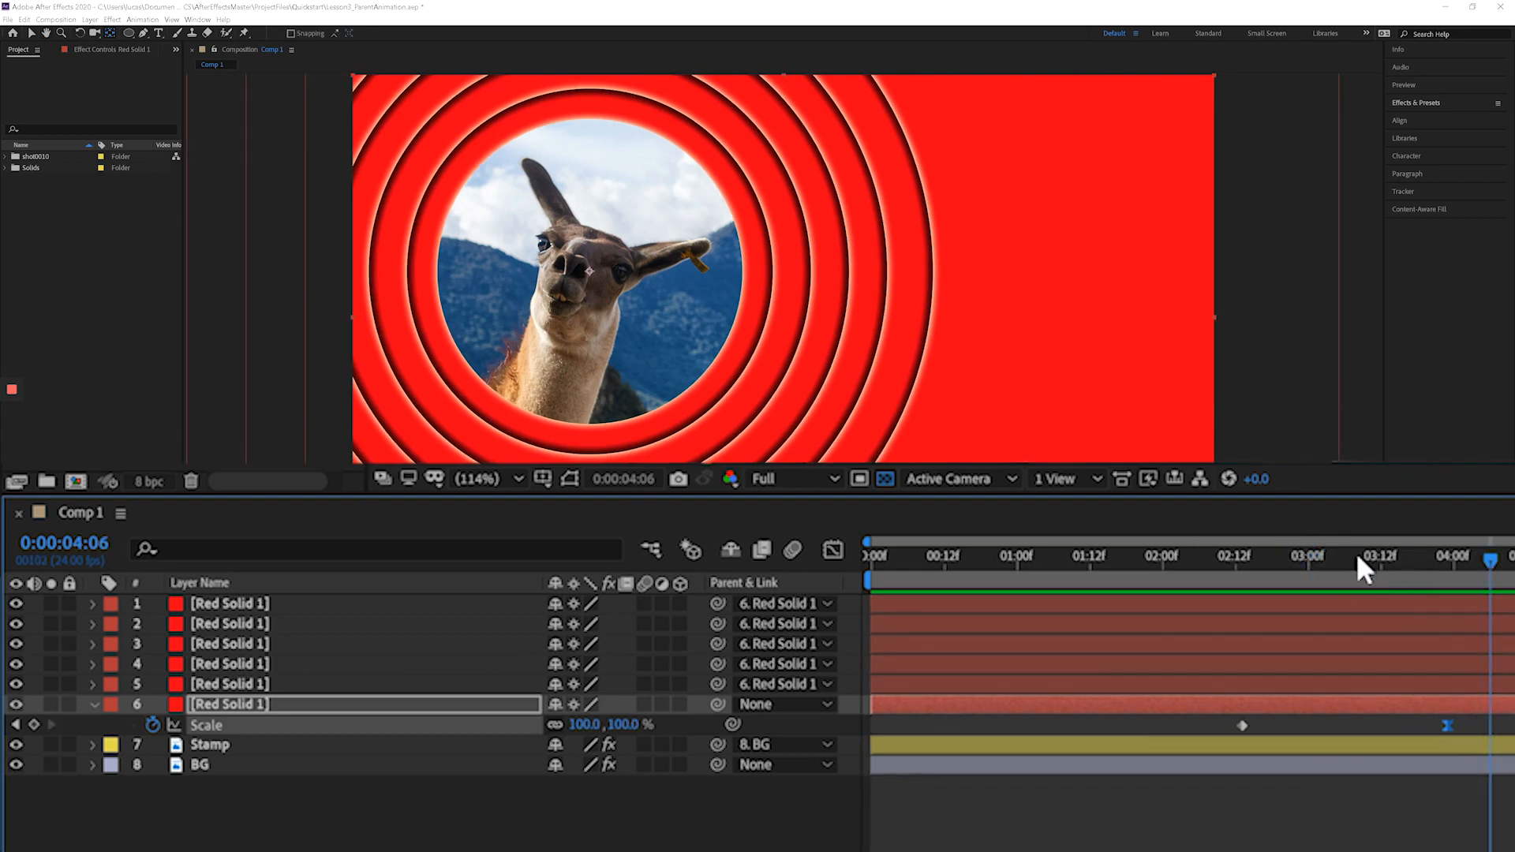
left_click(1356, 555)
key("space")
key("space")
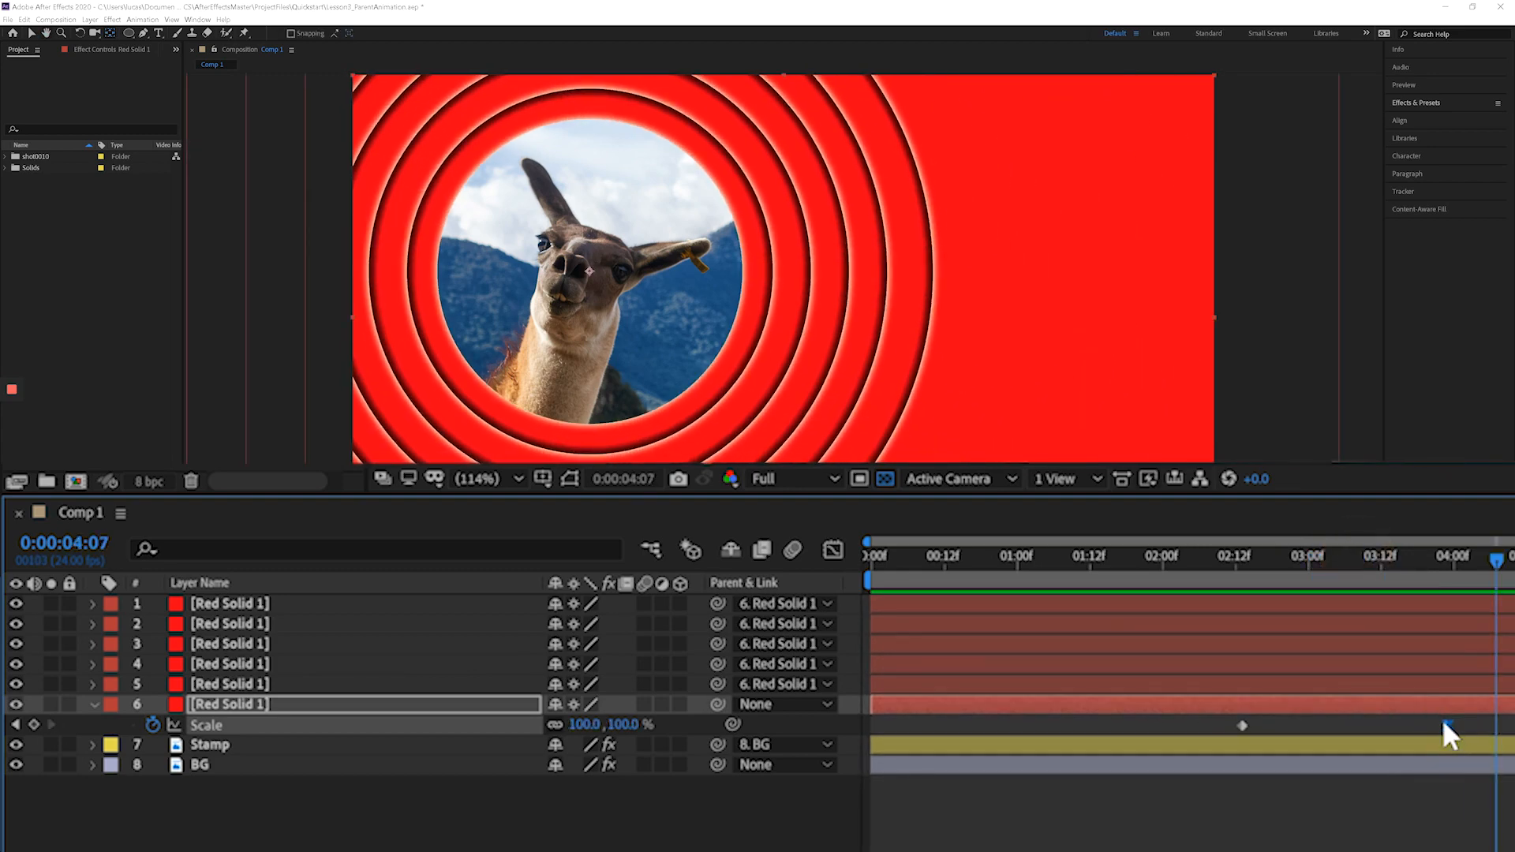
- Set the incoming and outgoing velocity influence of layer 6's ending Scale keyframe to 66%
right_click(1447, 725)
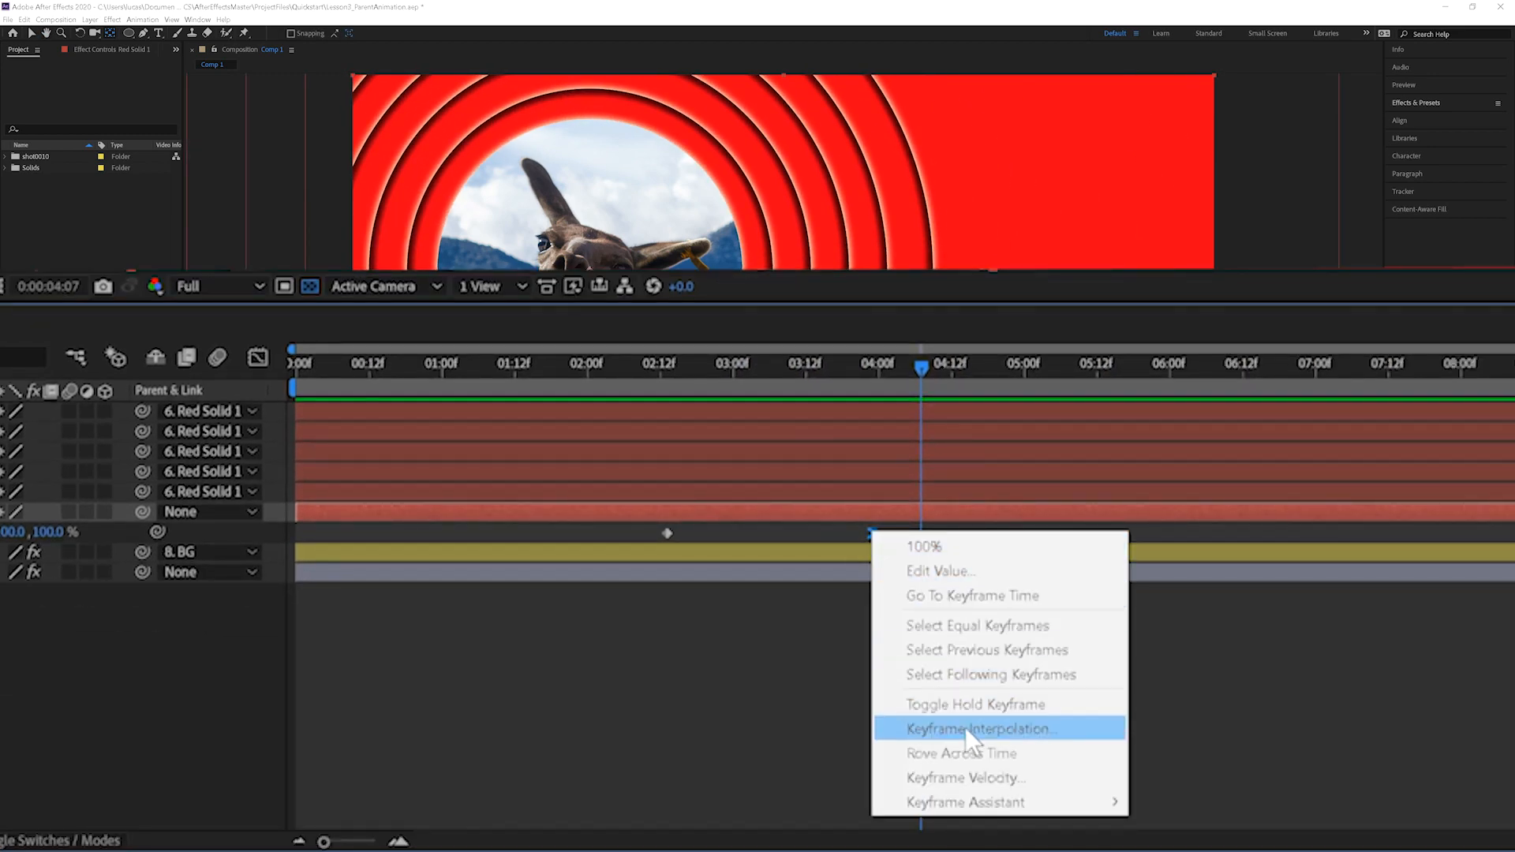
mouse_move(1004, 803)
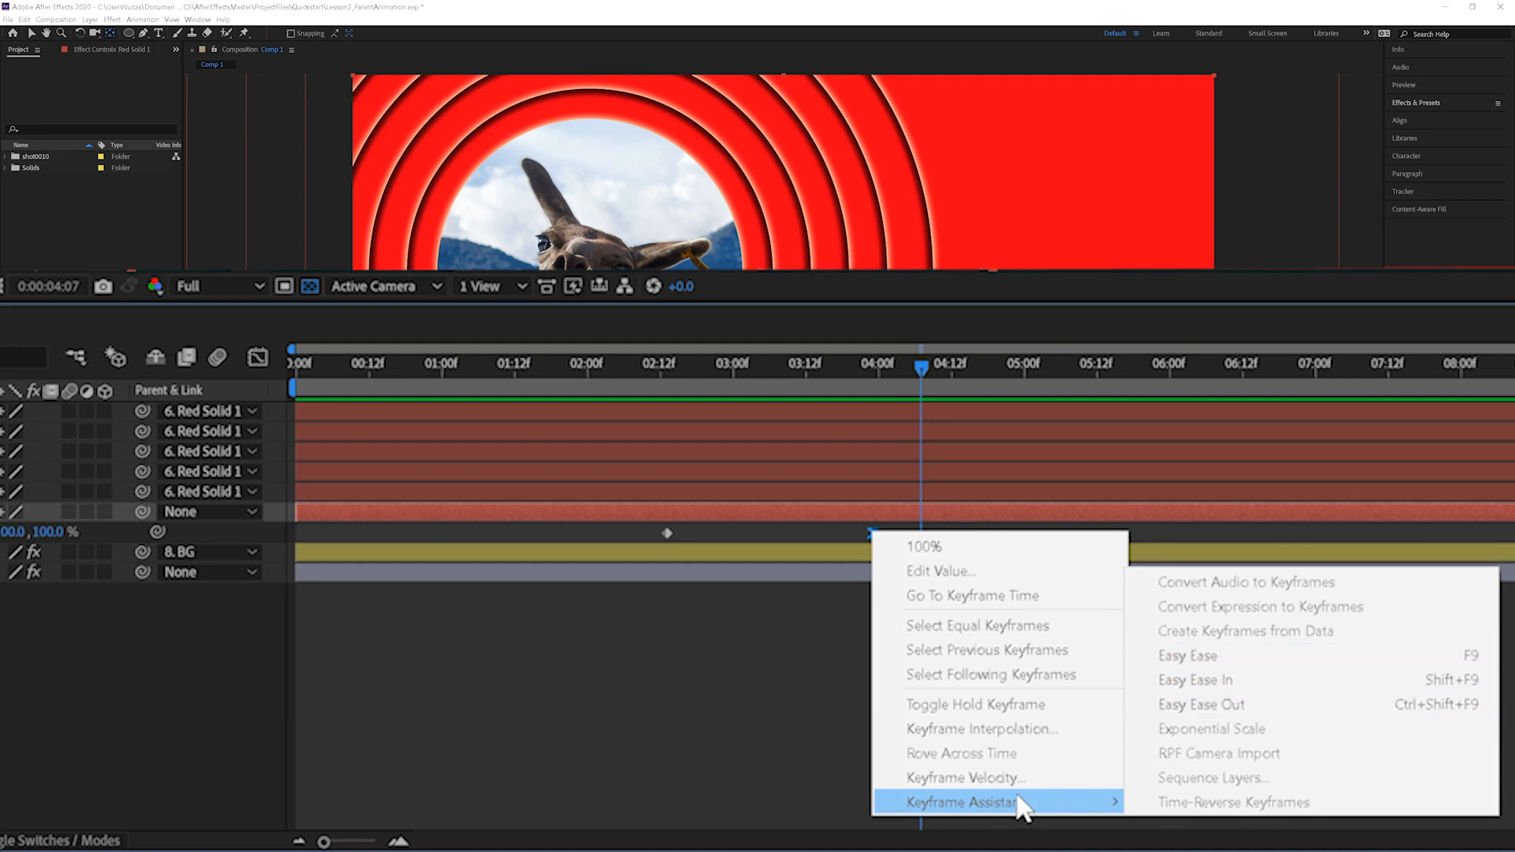
left_click(978, 774)
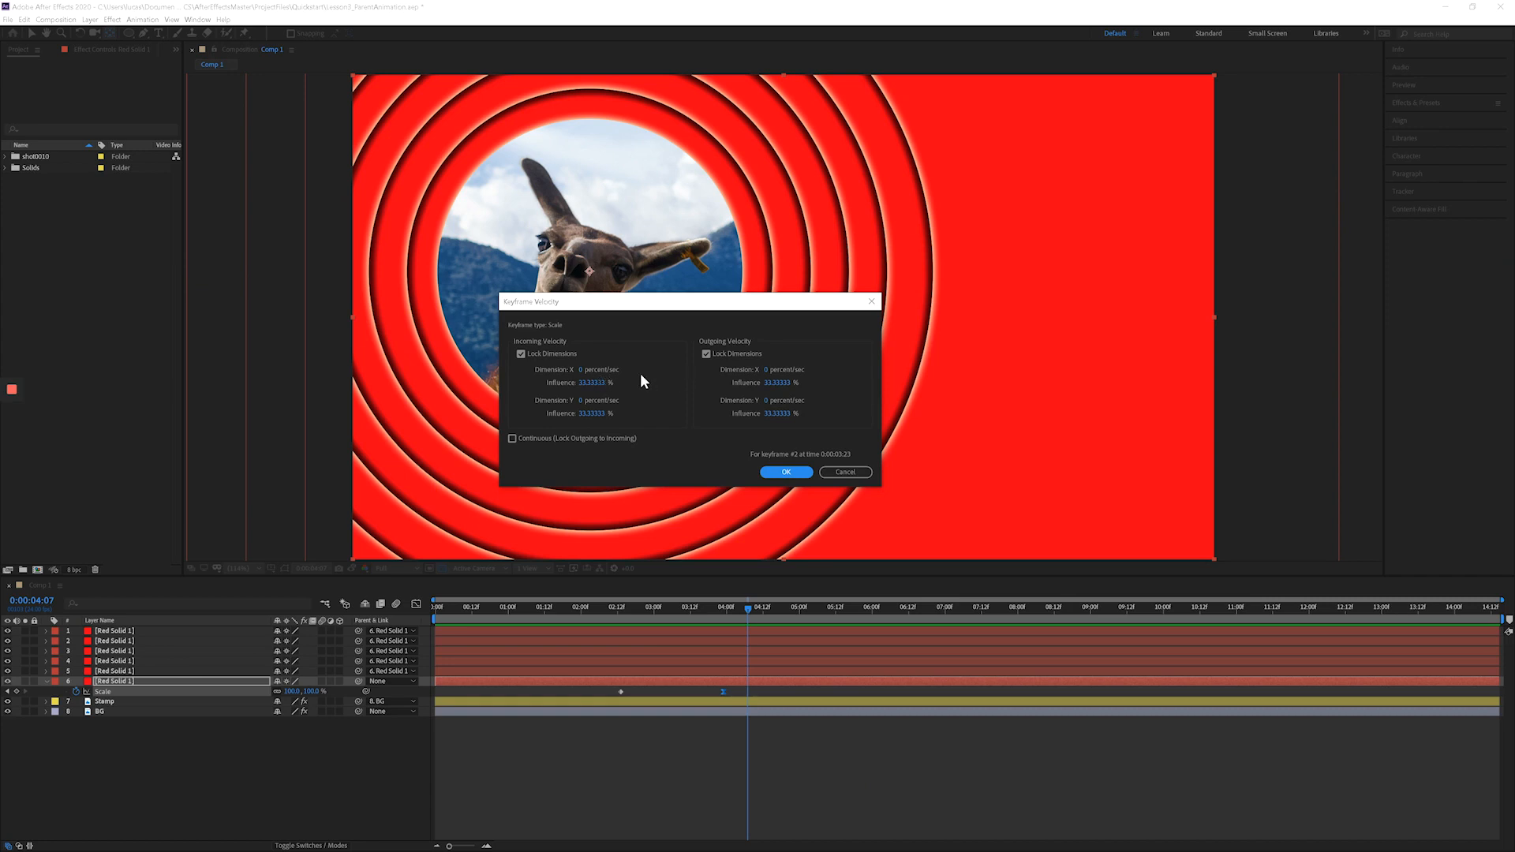
left_click(599, 385)
type("66")
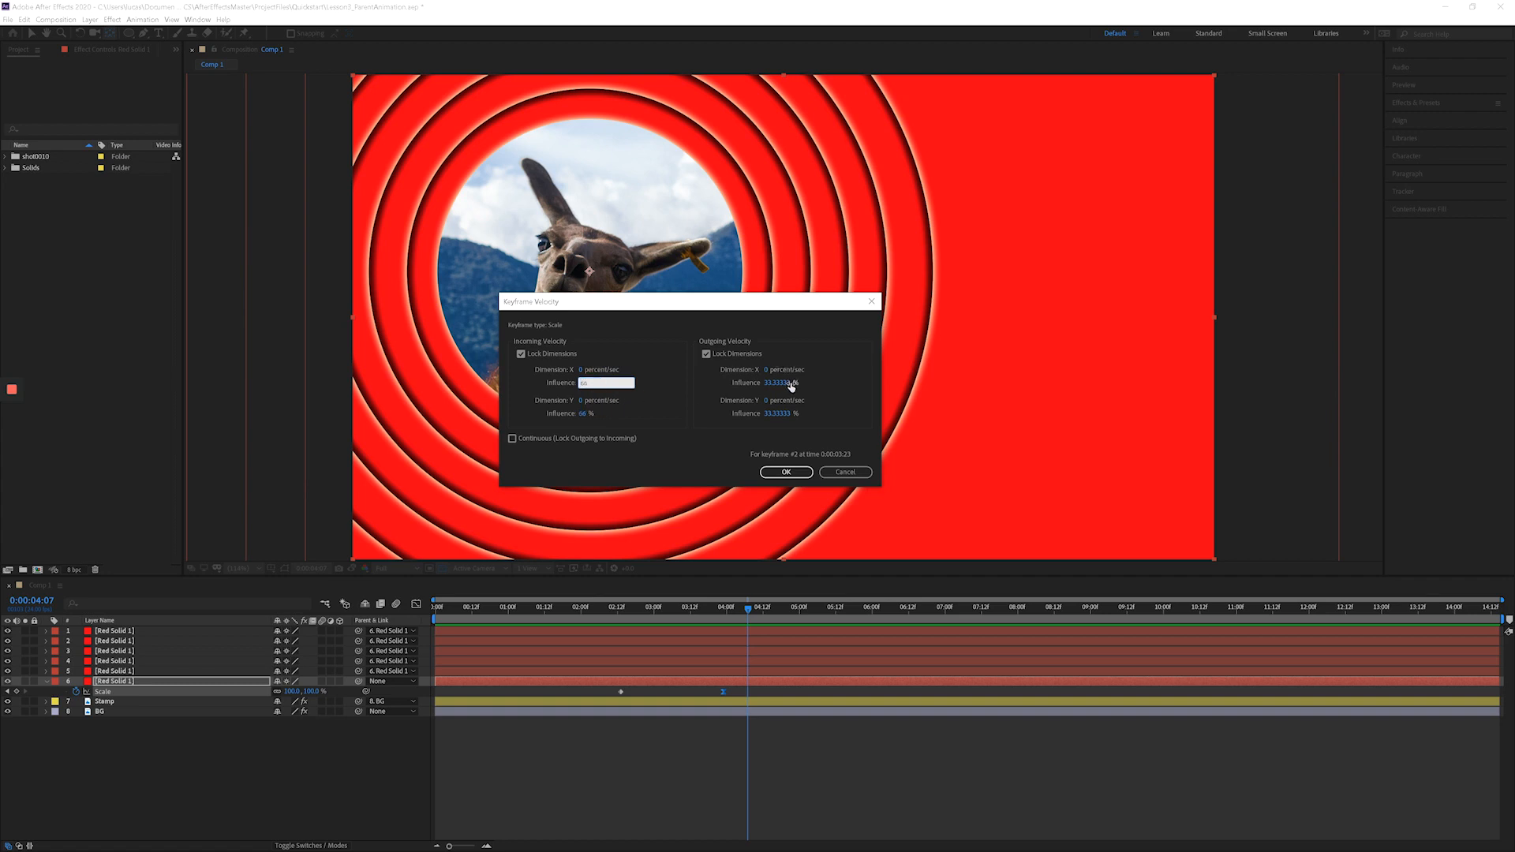
left_click(790, 383)
type("66")
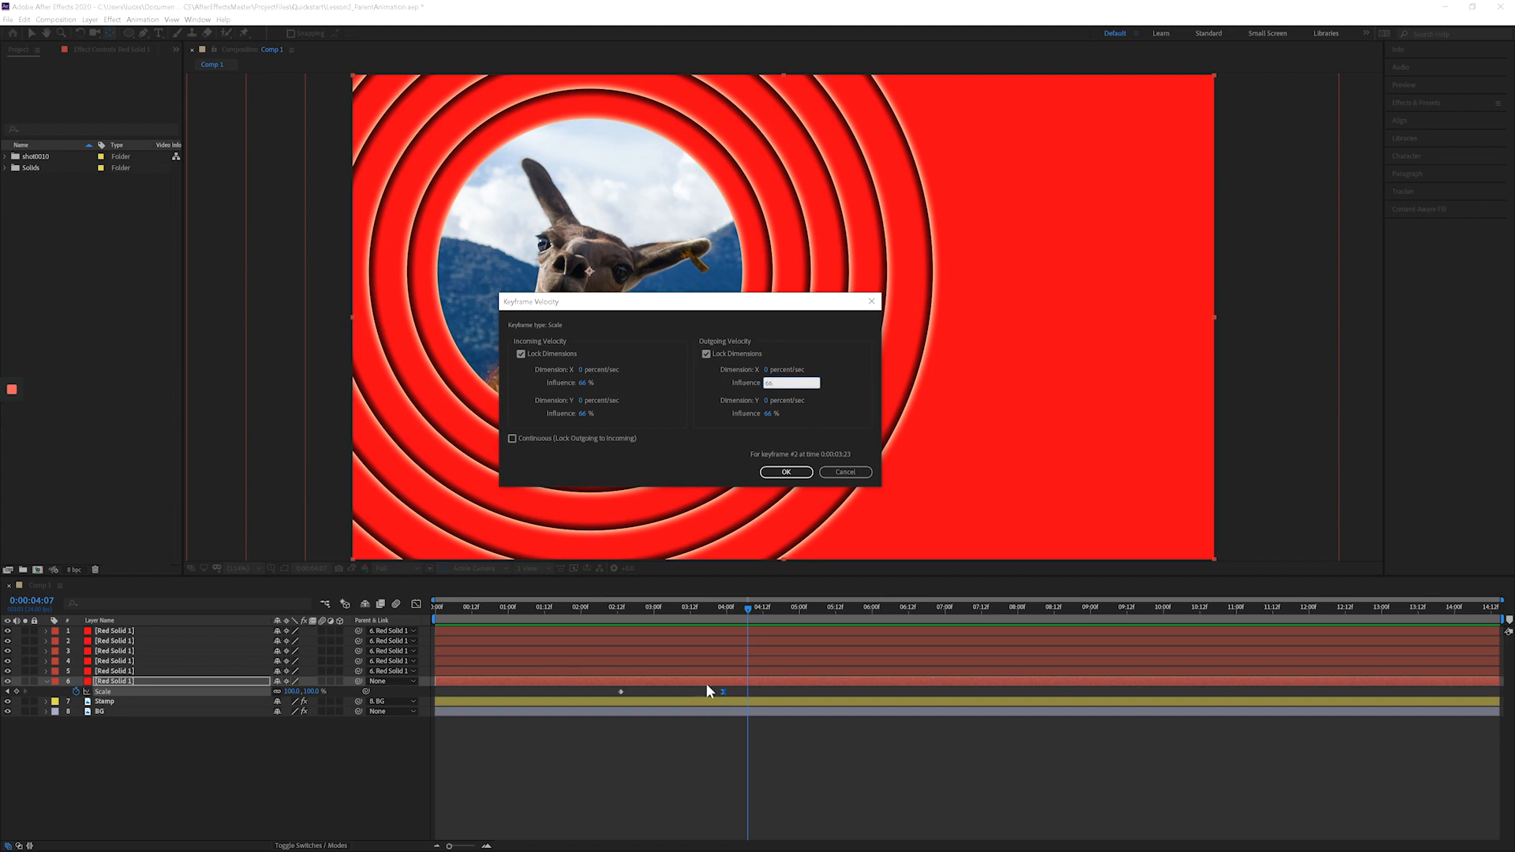
left_click(821, 407)
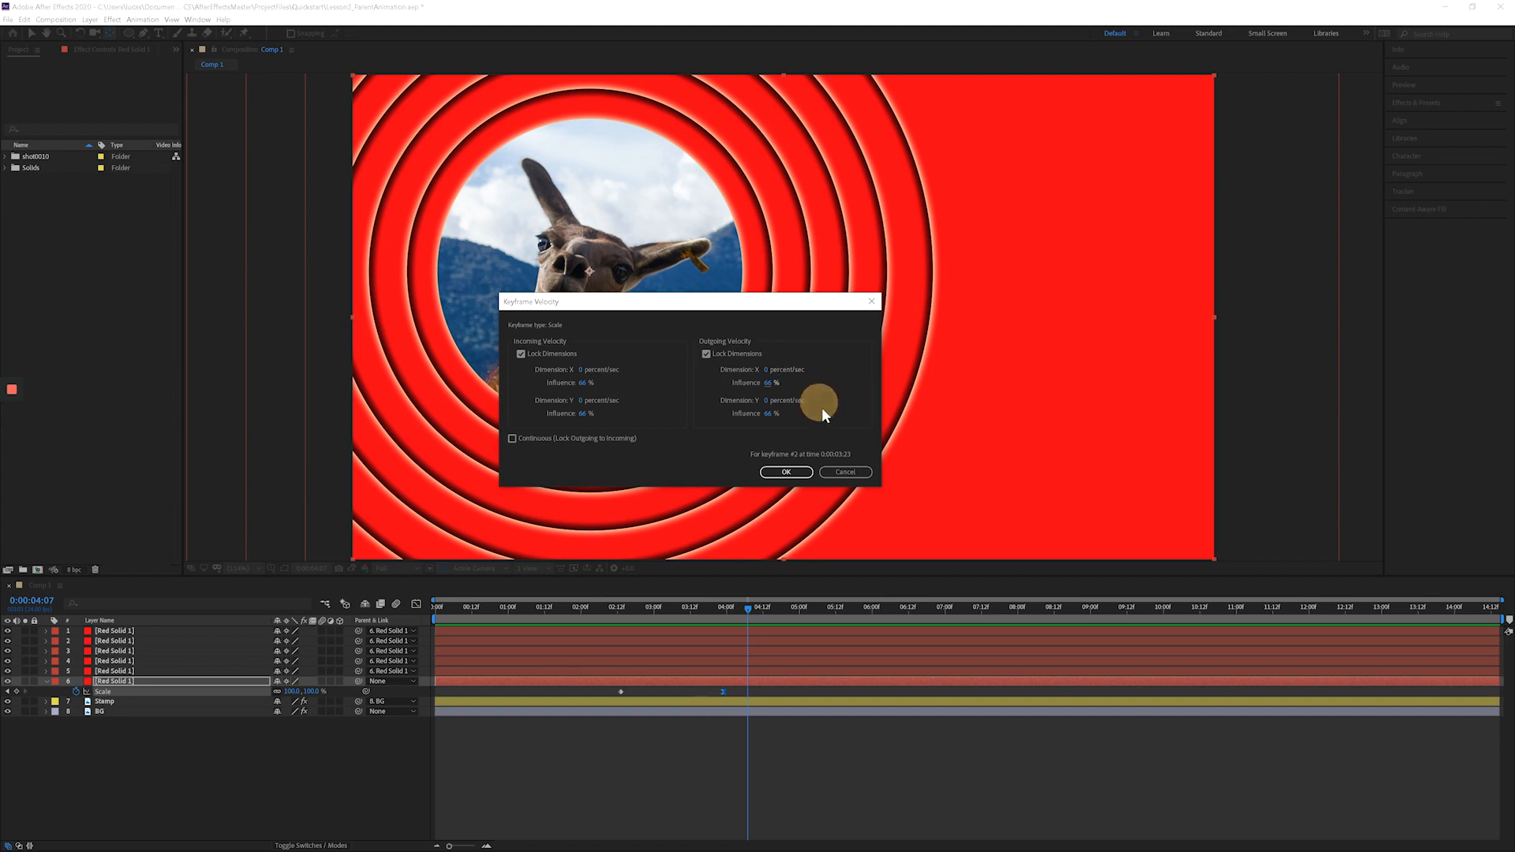
left_click(770, 473)
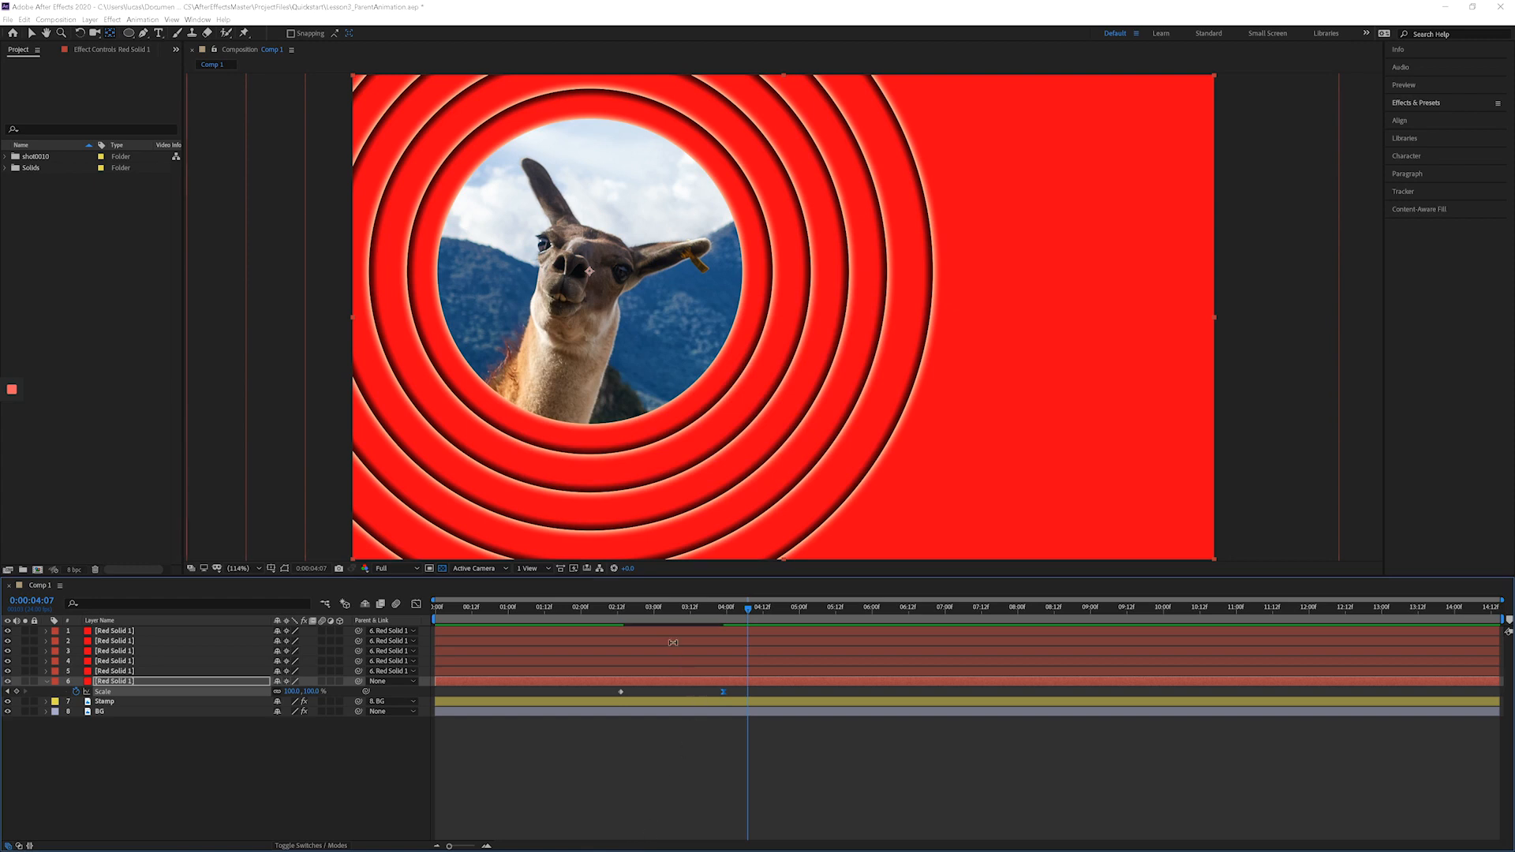
- Preview the ring animation from 0:00:02:11 and again from 0:00:02:13 to check the easing
left_click(613, 609)
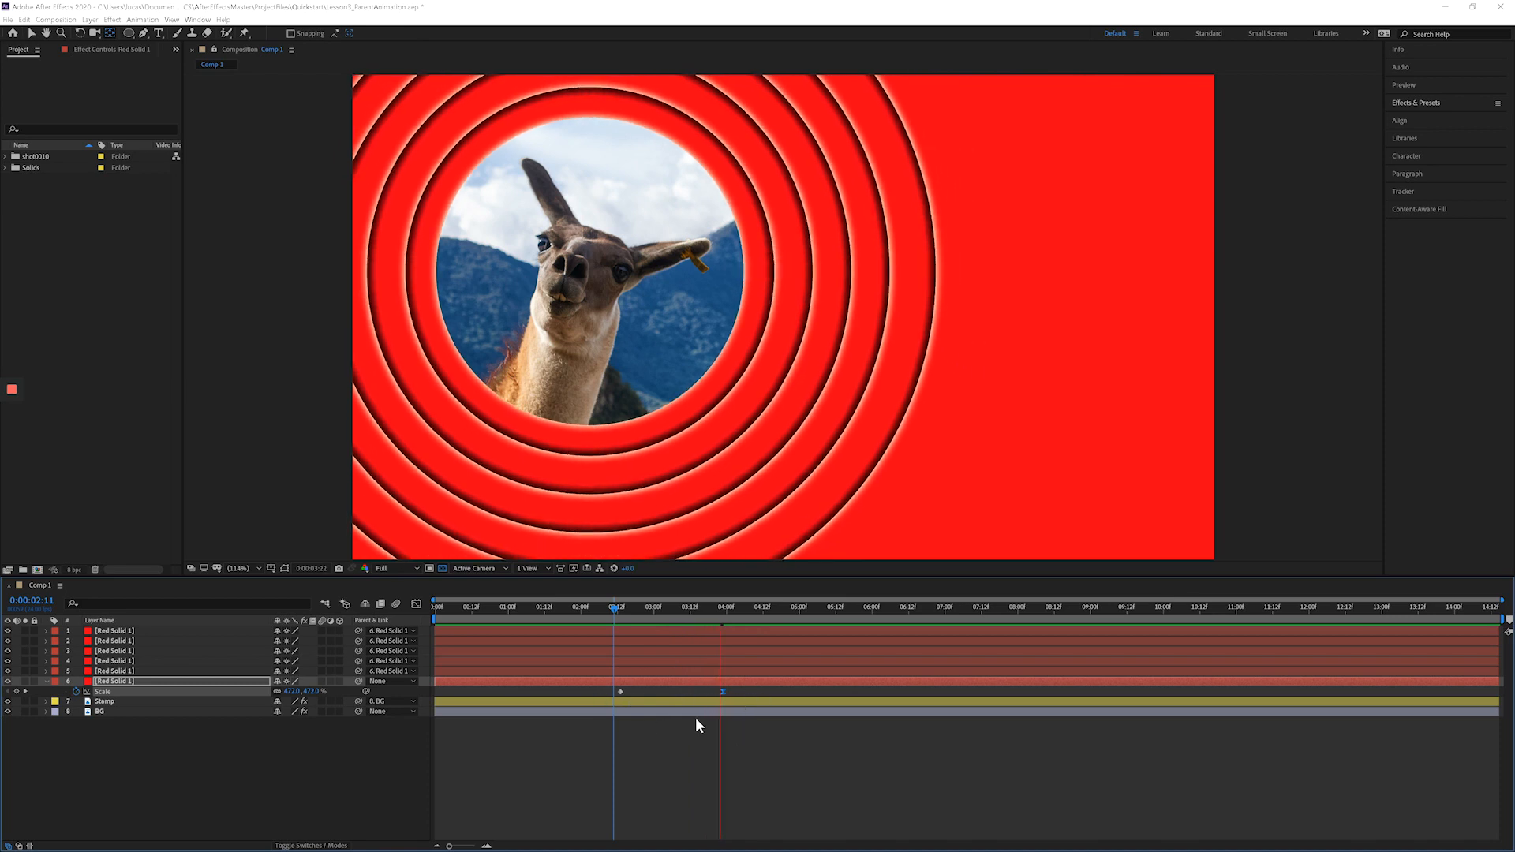
key("space")
left_click(652, 603)
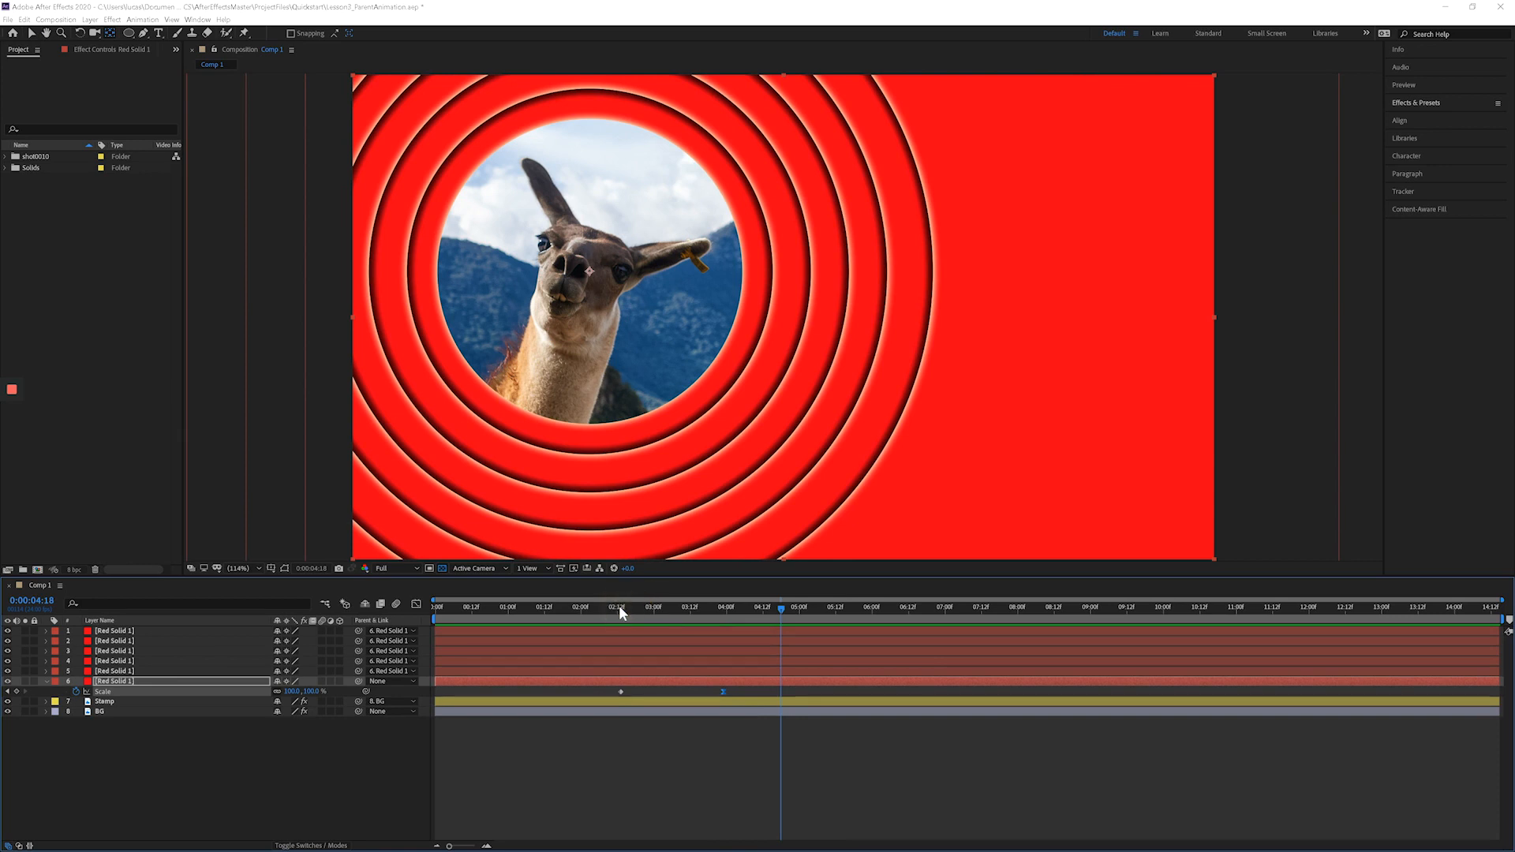
left_click(619, 609)
key("space")
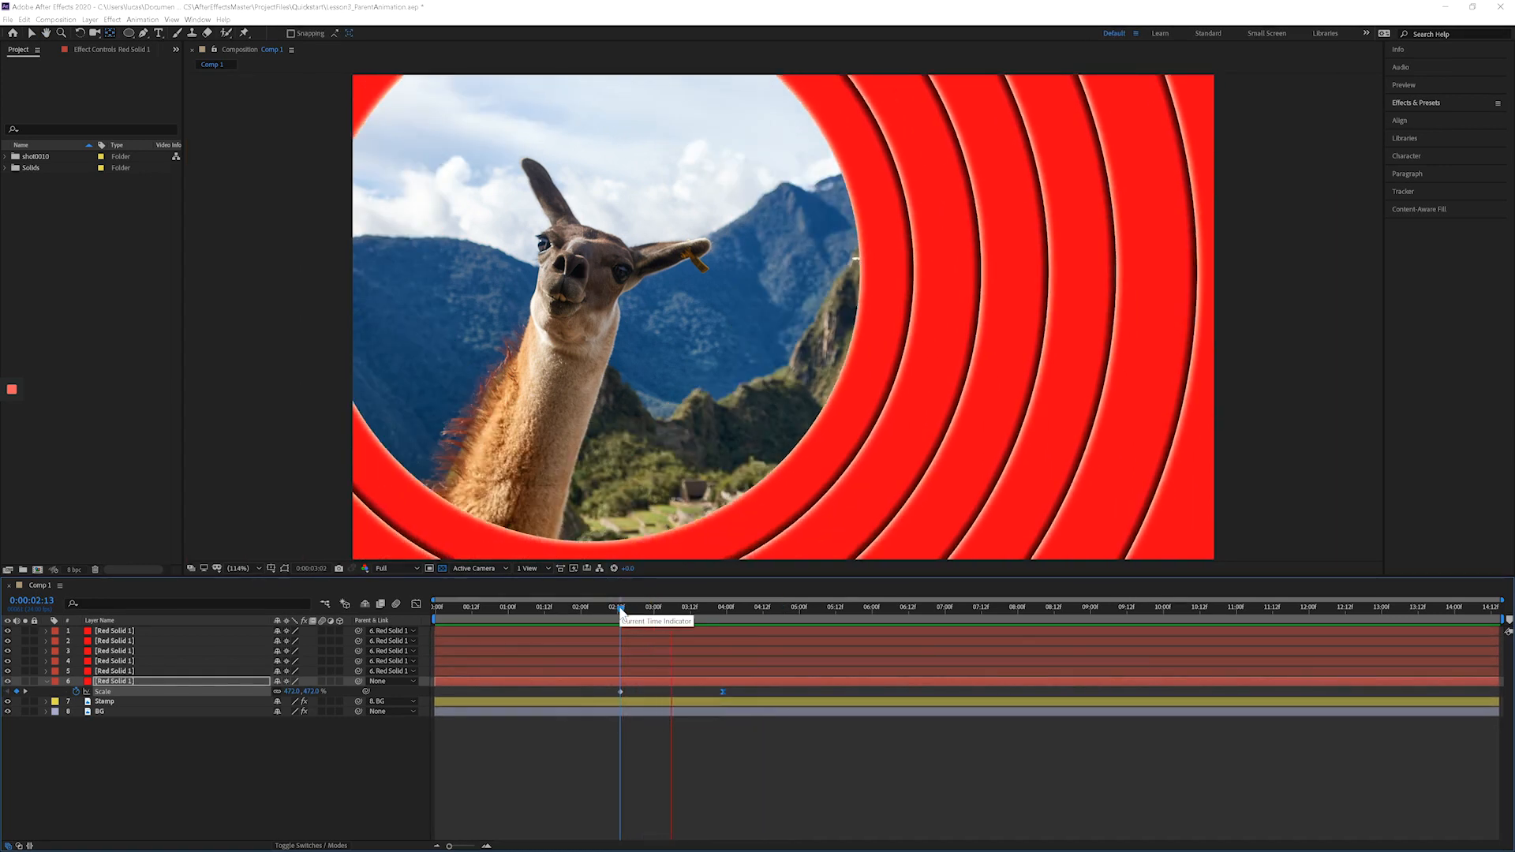
key("space")
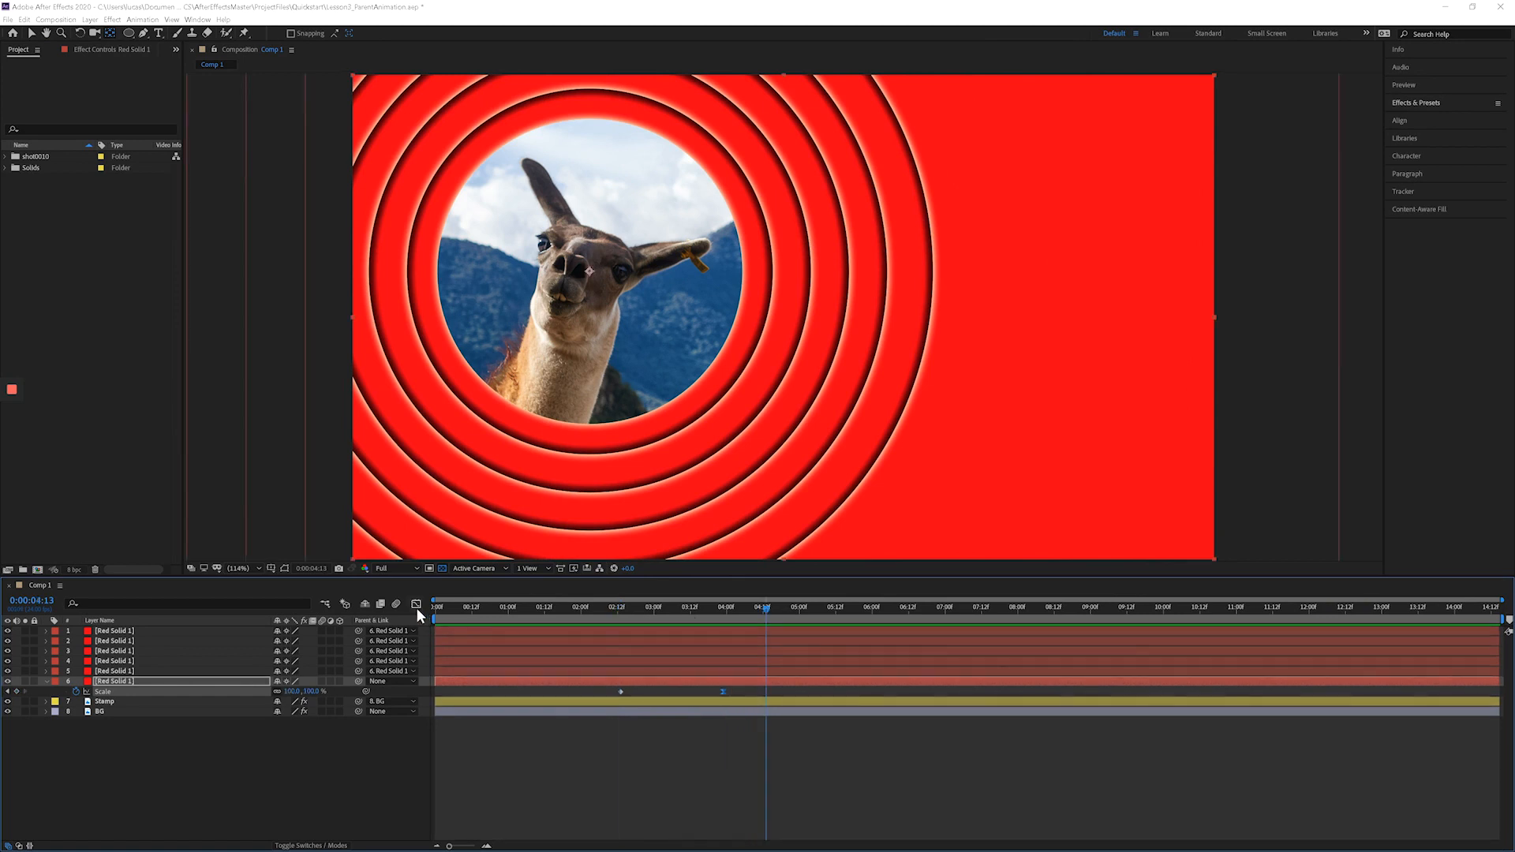
- In the Graph Editor, undo the velocity change and extend the ending Scale keyframe's incoming handle back to about 0:00:02:19
left_click(417, 604)
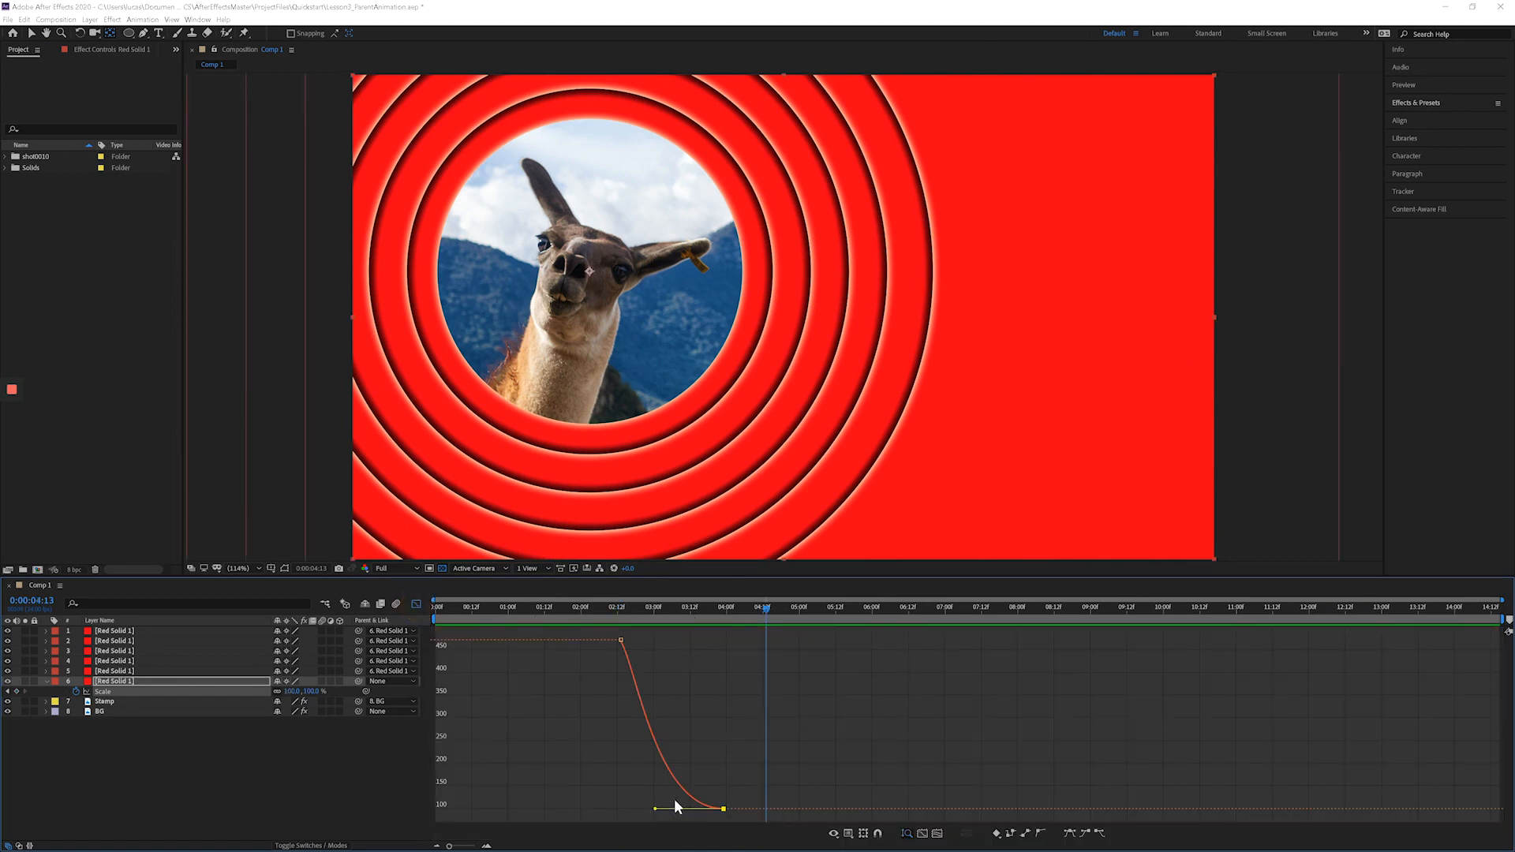
key("ctrl+z")
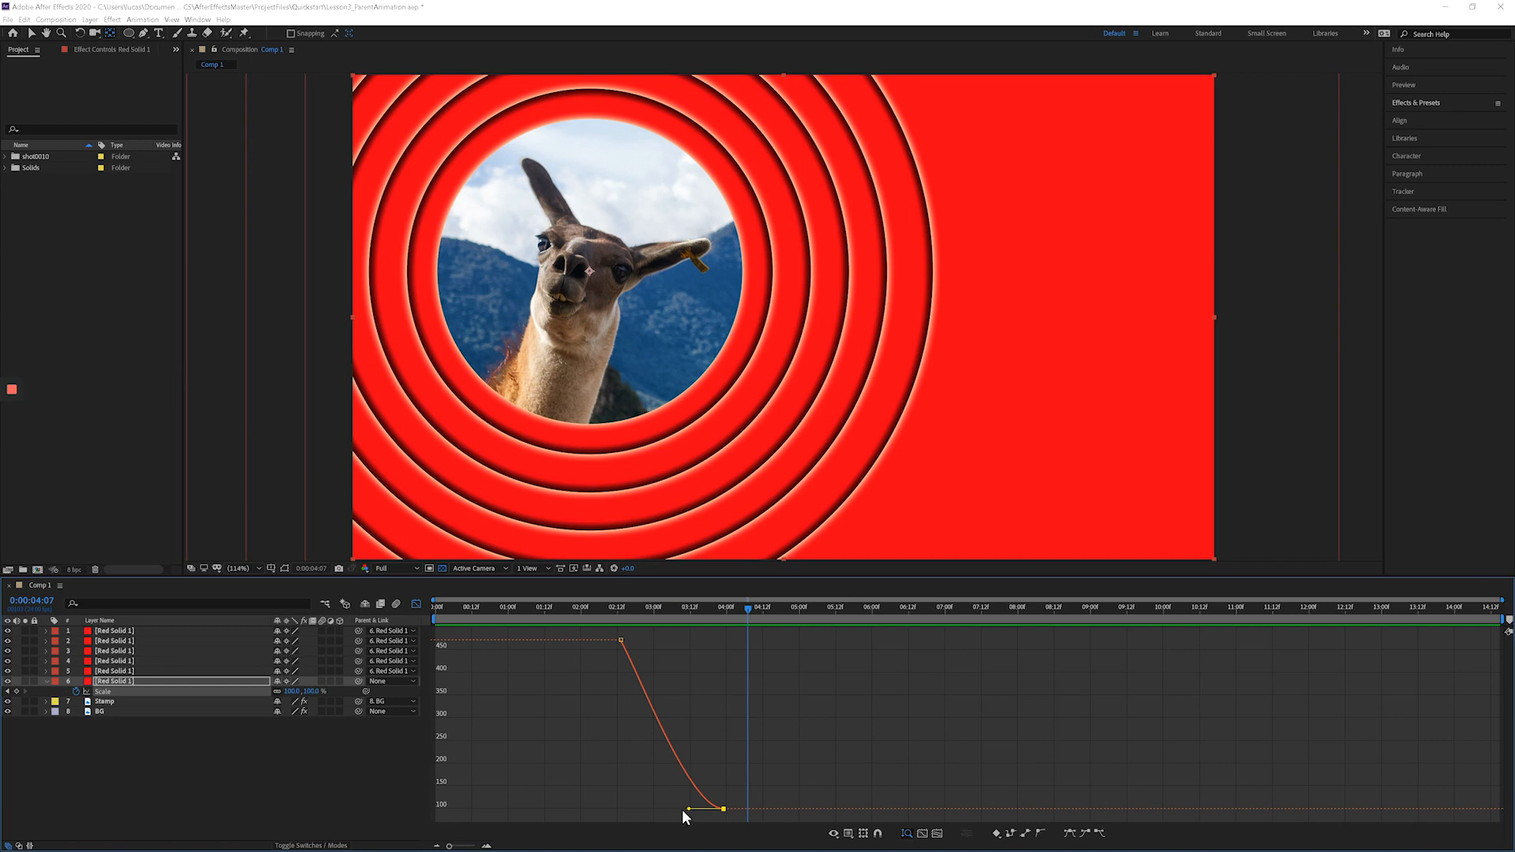
left_click_drag(688, 809, 655, 809)
left_click_drag(655, 813, 638, 779)
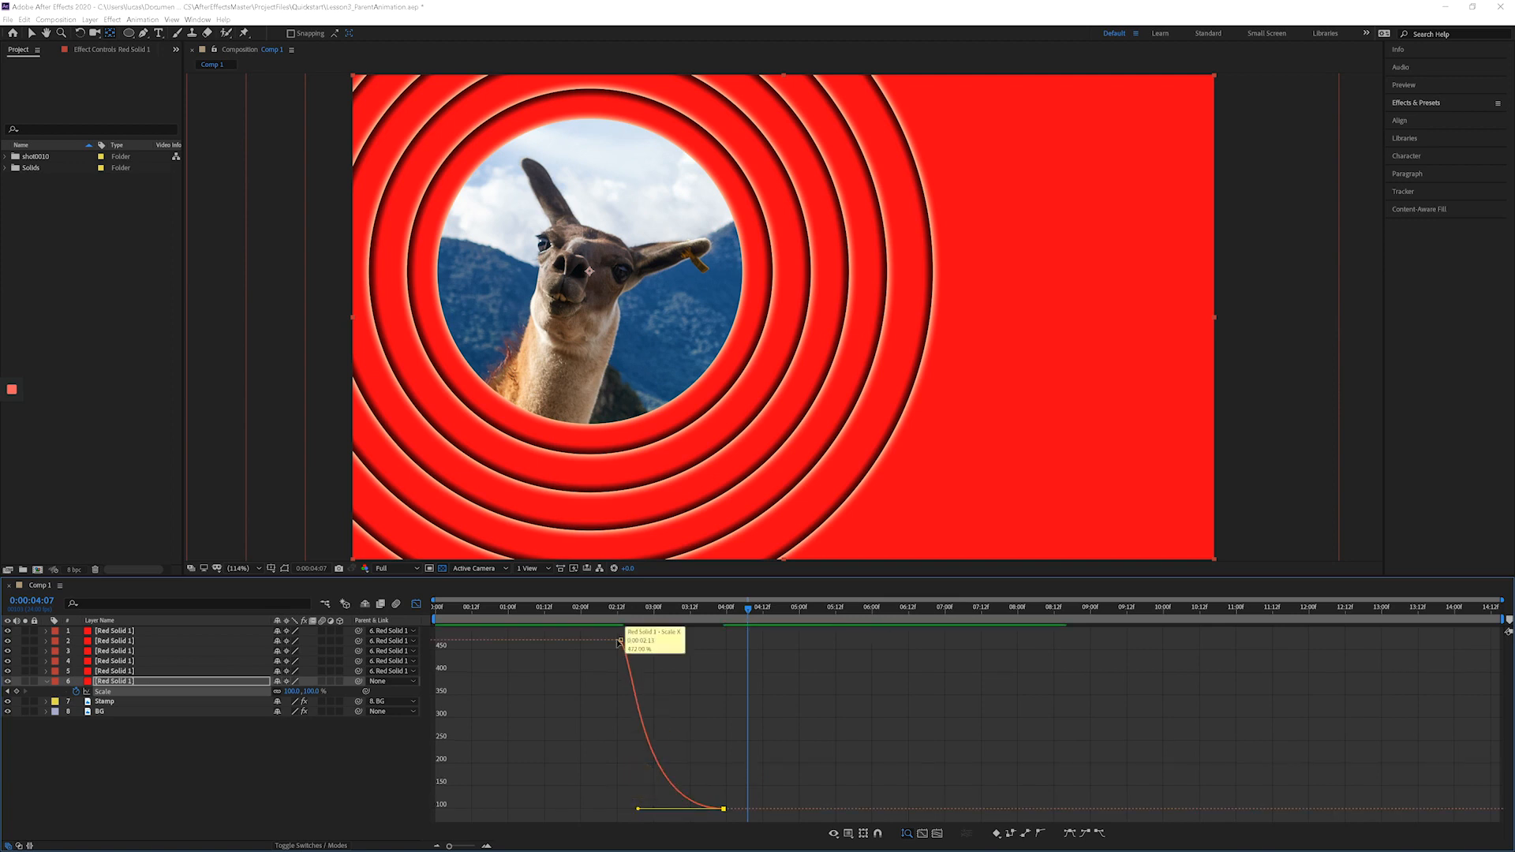
- Preview the rings closing in several times, starting between 0:00:02:06 and 0:00:02:11, to judge the reshaped curve
left_click(599, 604)
key("space")
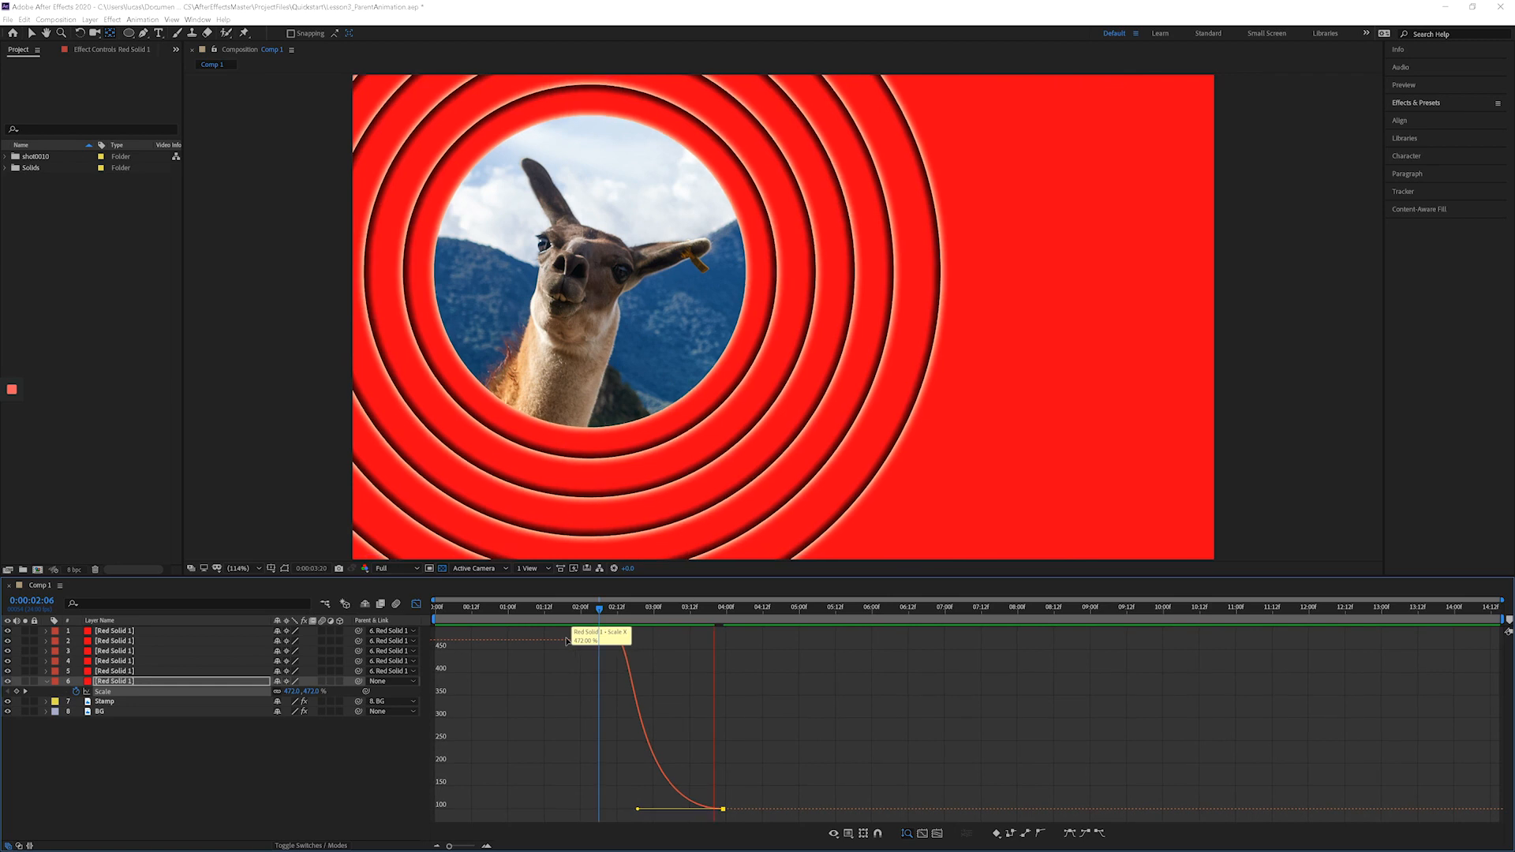
left_click(612, 606)
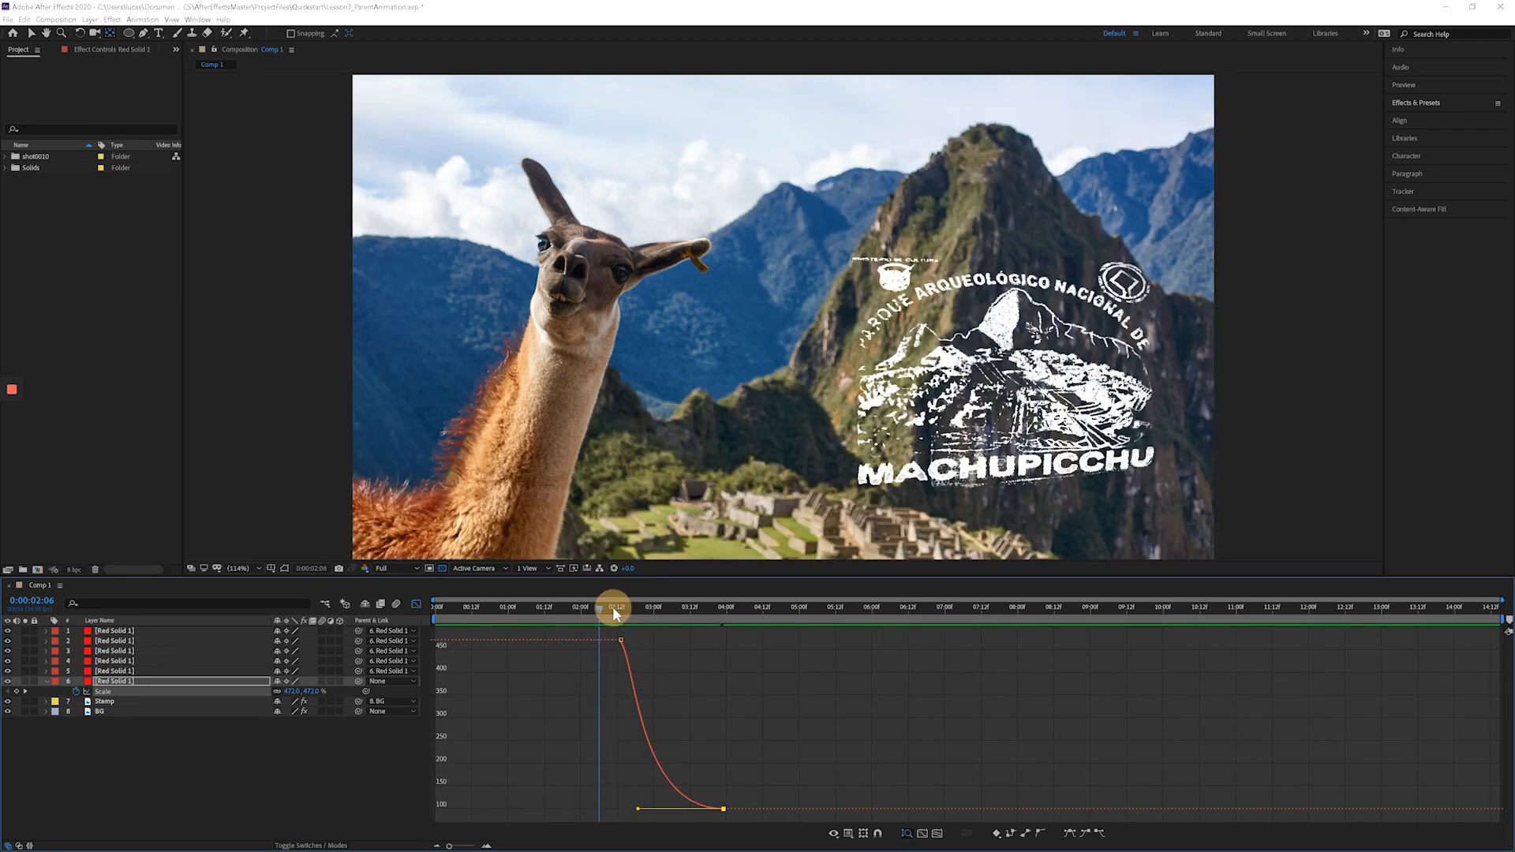
key("space")
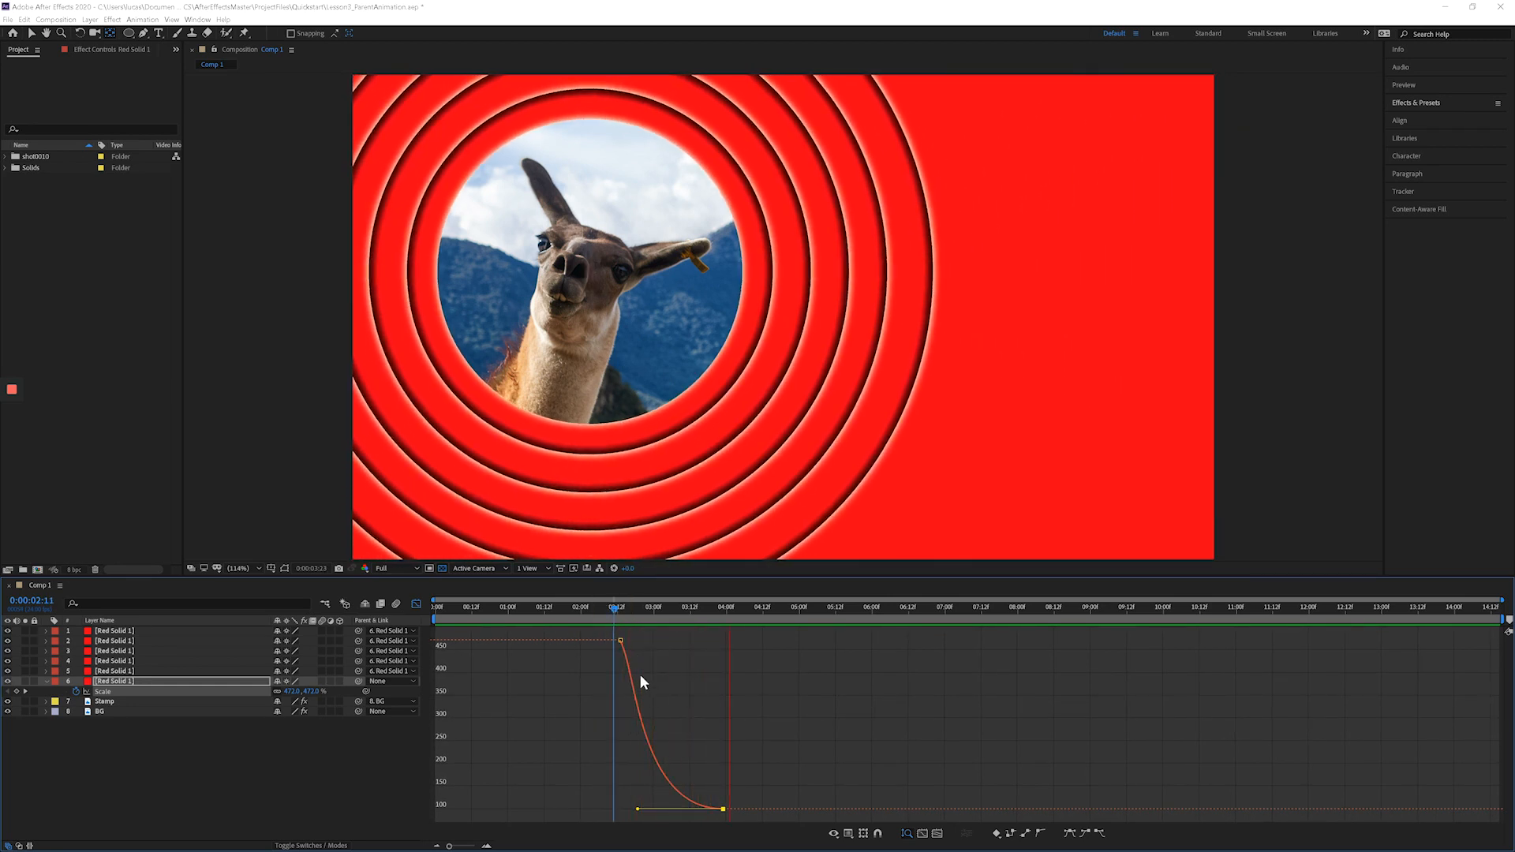
left_click(604, 609)
key("space")
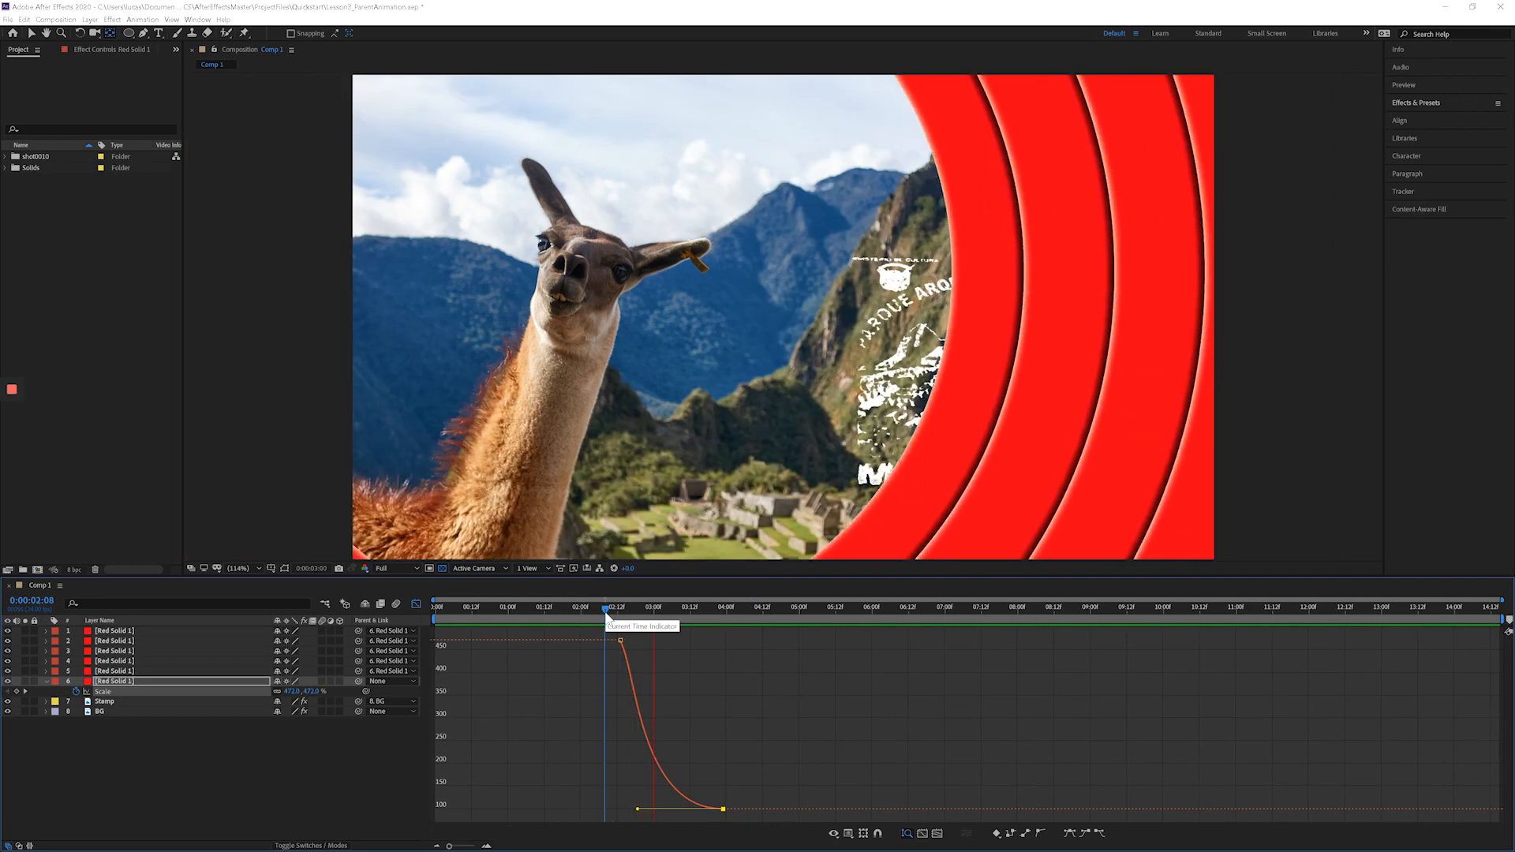
left_click(603, 607)
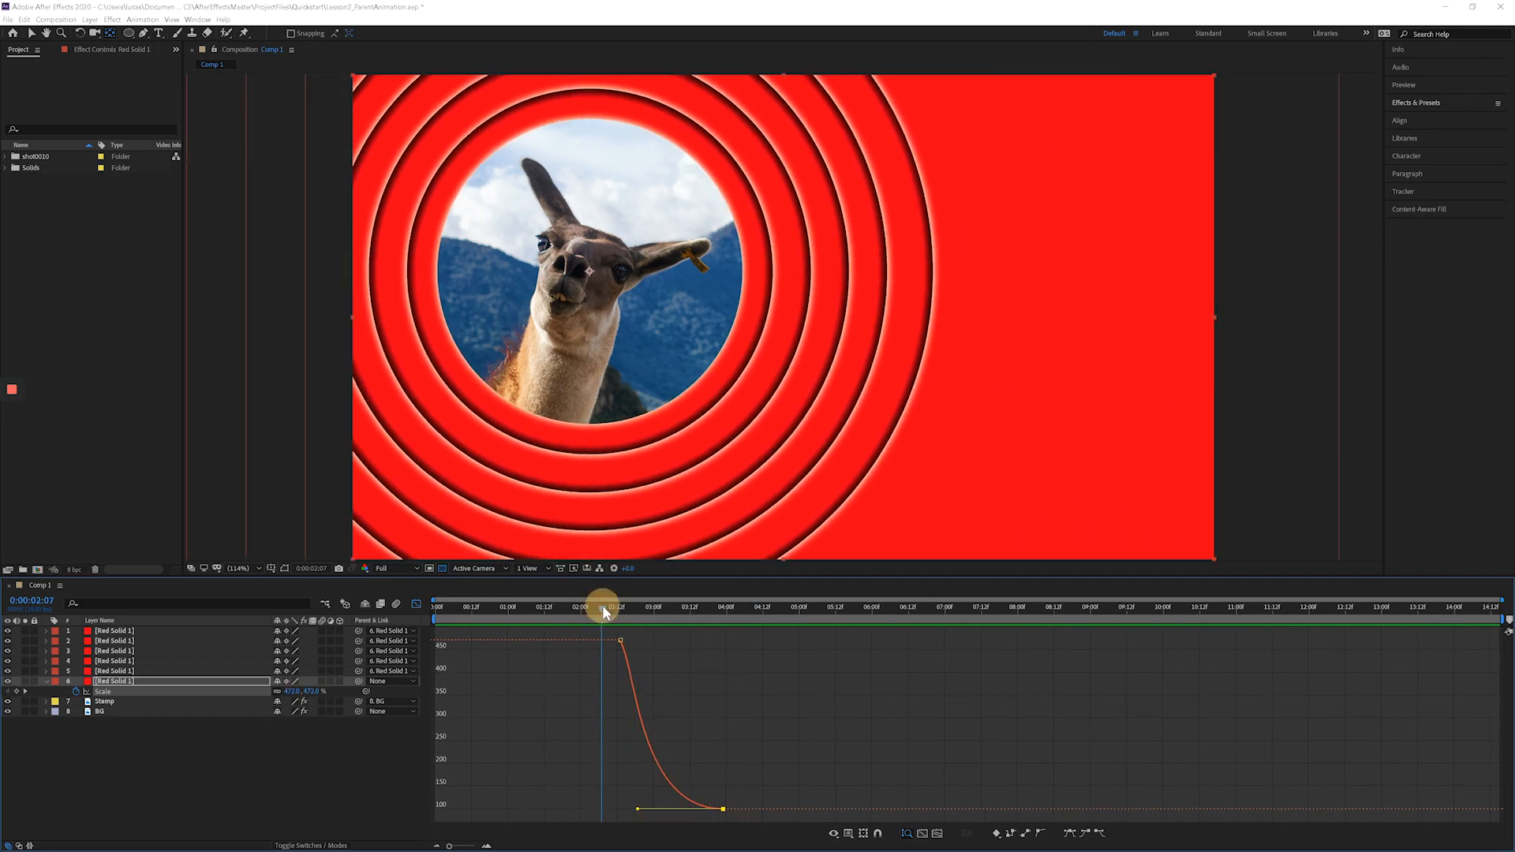
key("space")
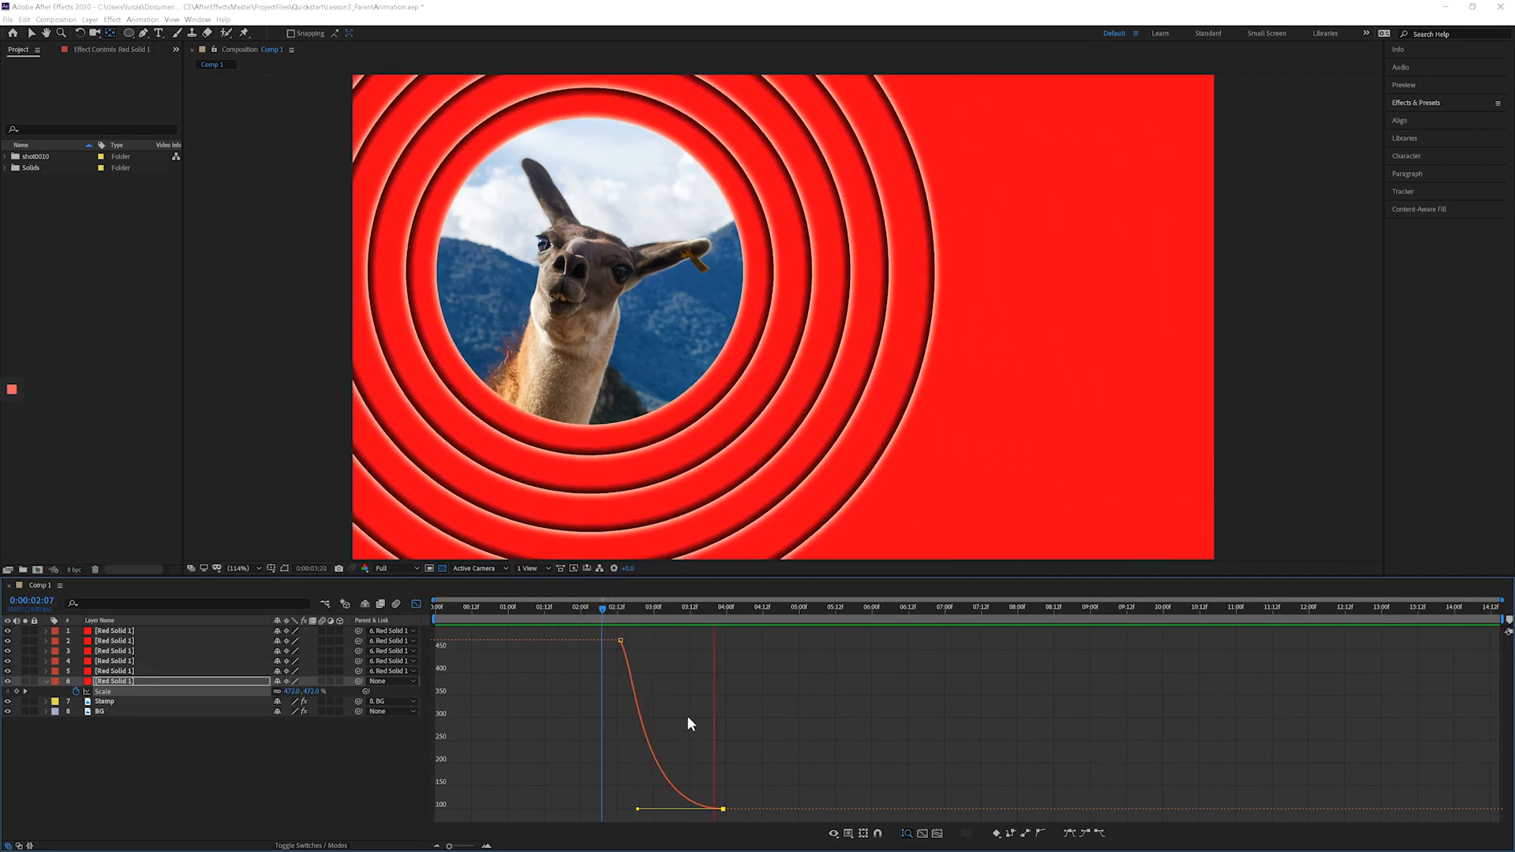
- Close the Graph Editor, move layer 6's ending Scale keyframe to 0:00:04:07, and preview the ring animation
left_click(415, 604)
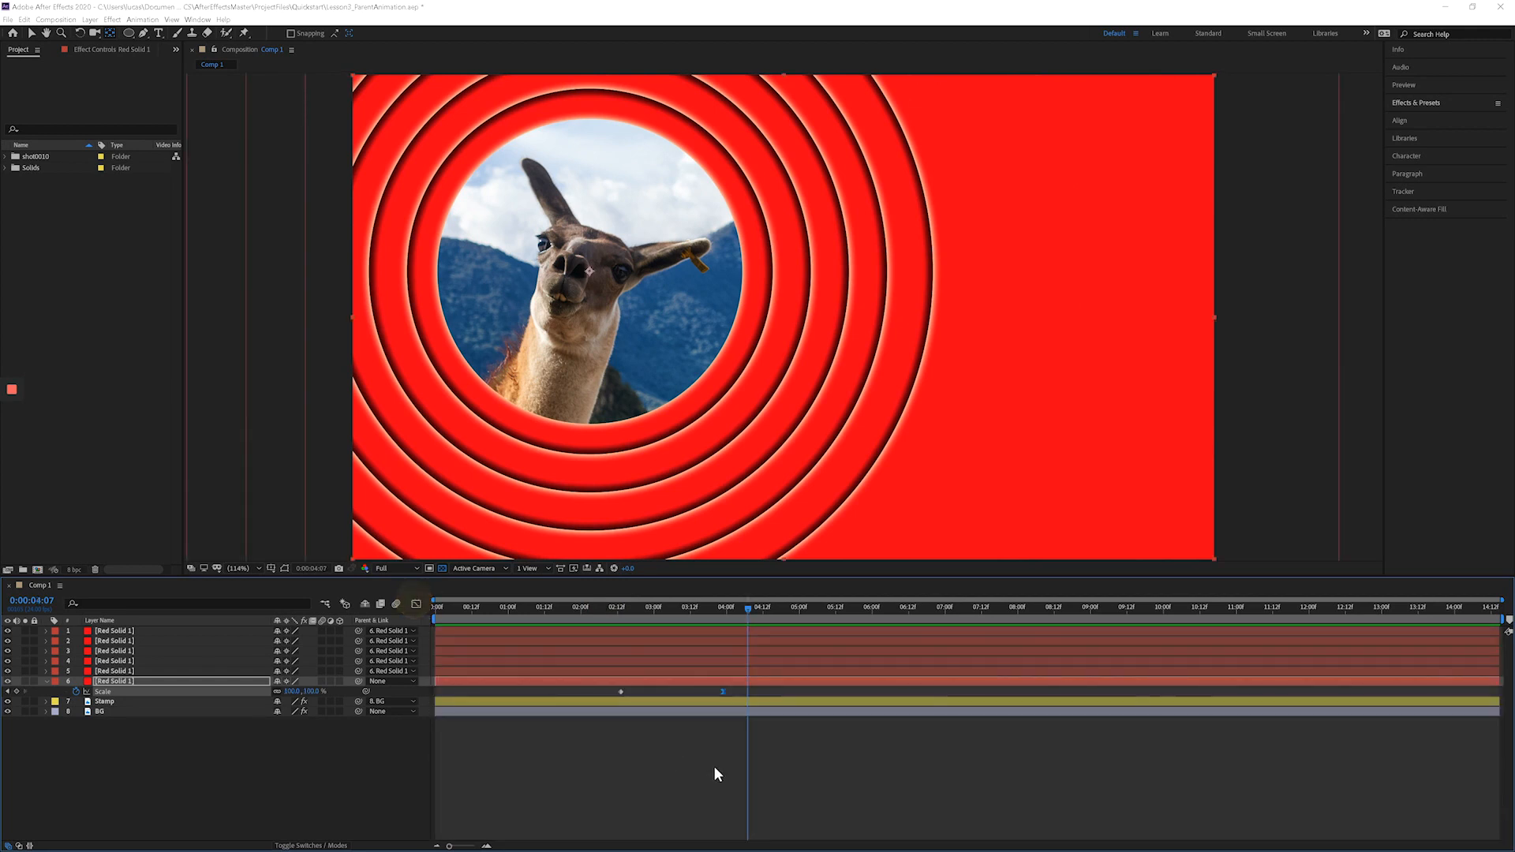
left_click(725, 697)
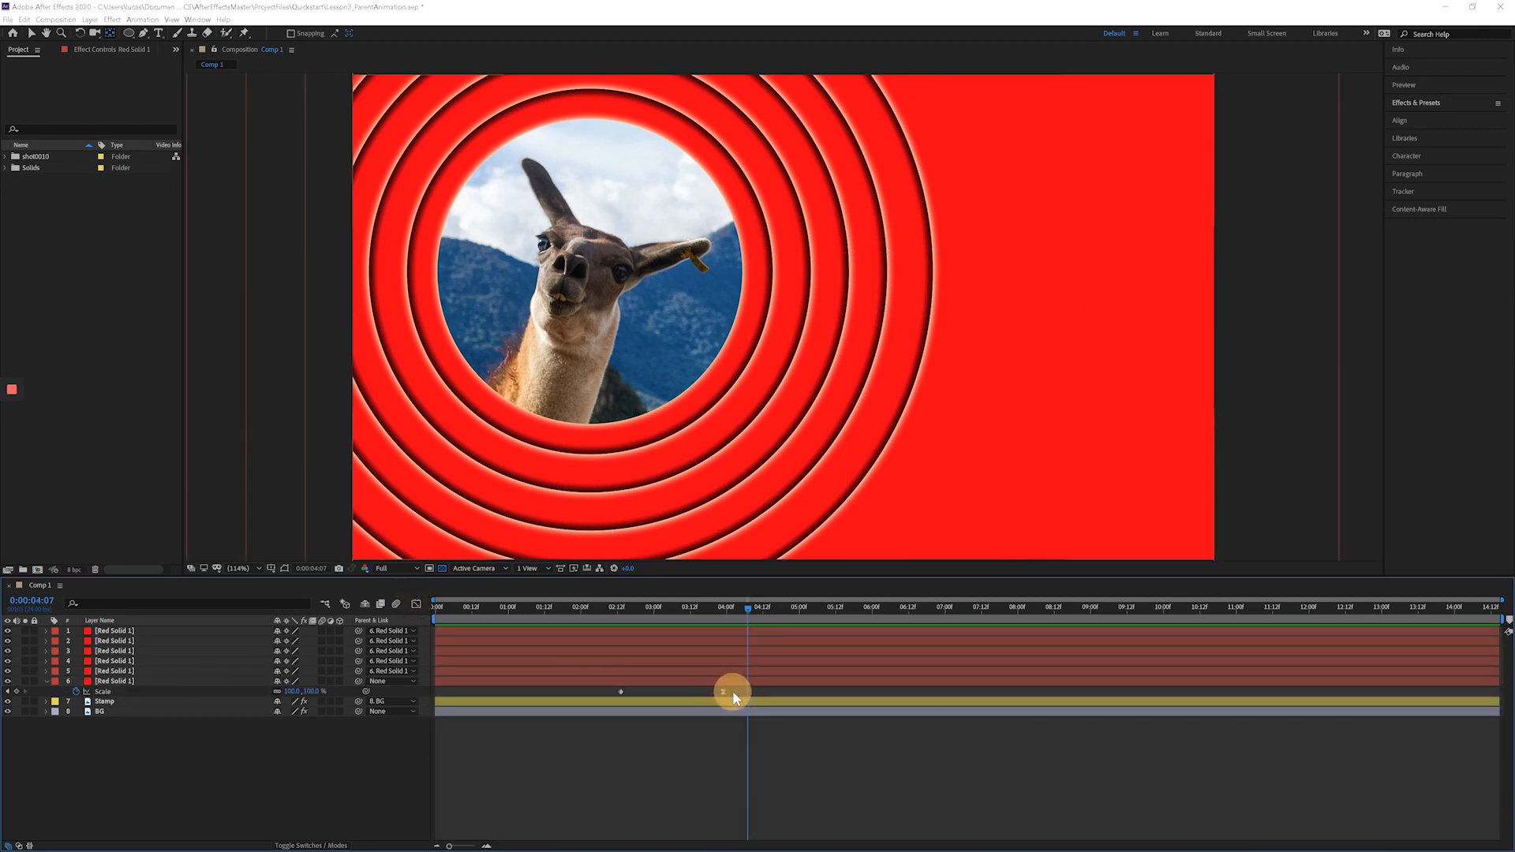
left_click_drag(721, 691, 747, 692)
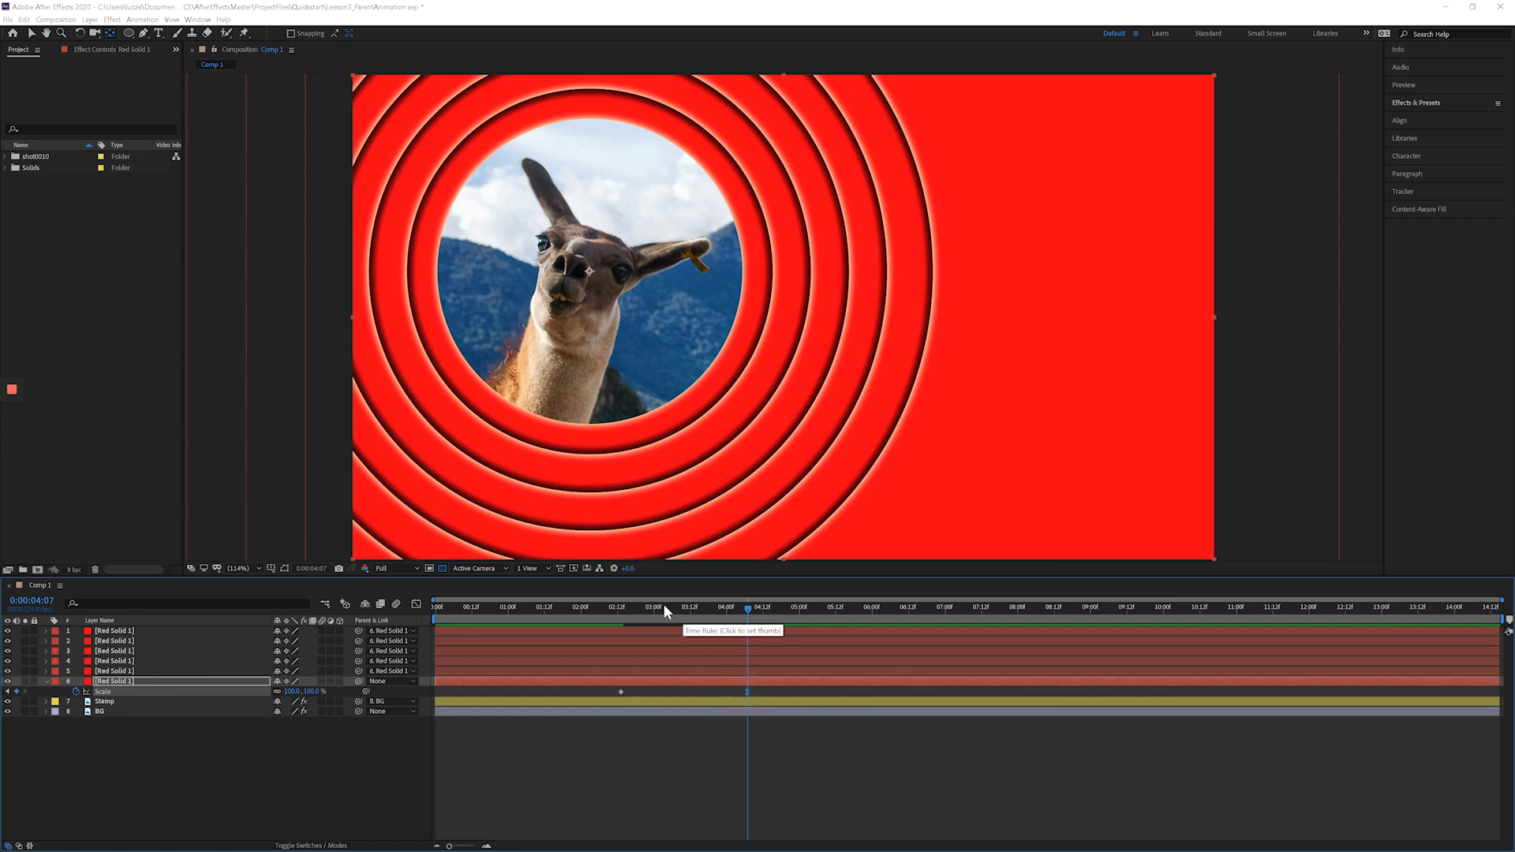
left_click(622, 607)
key("space")
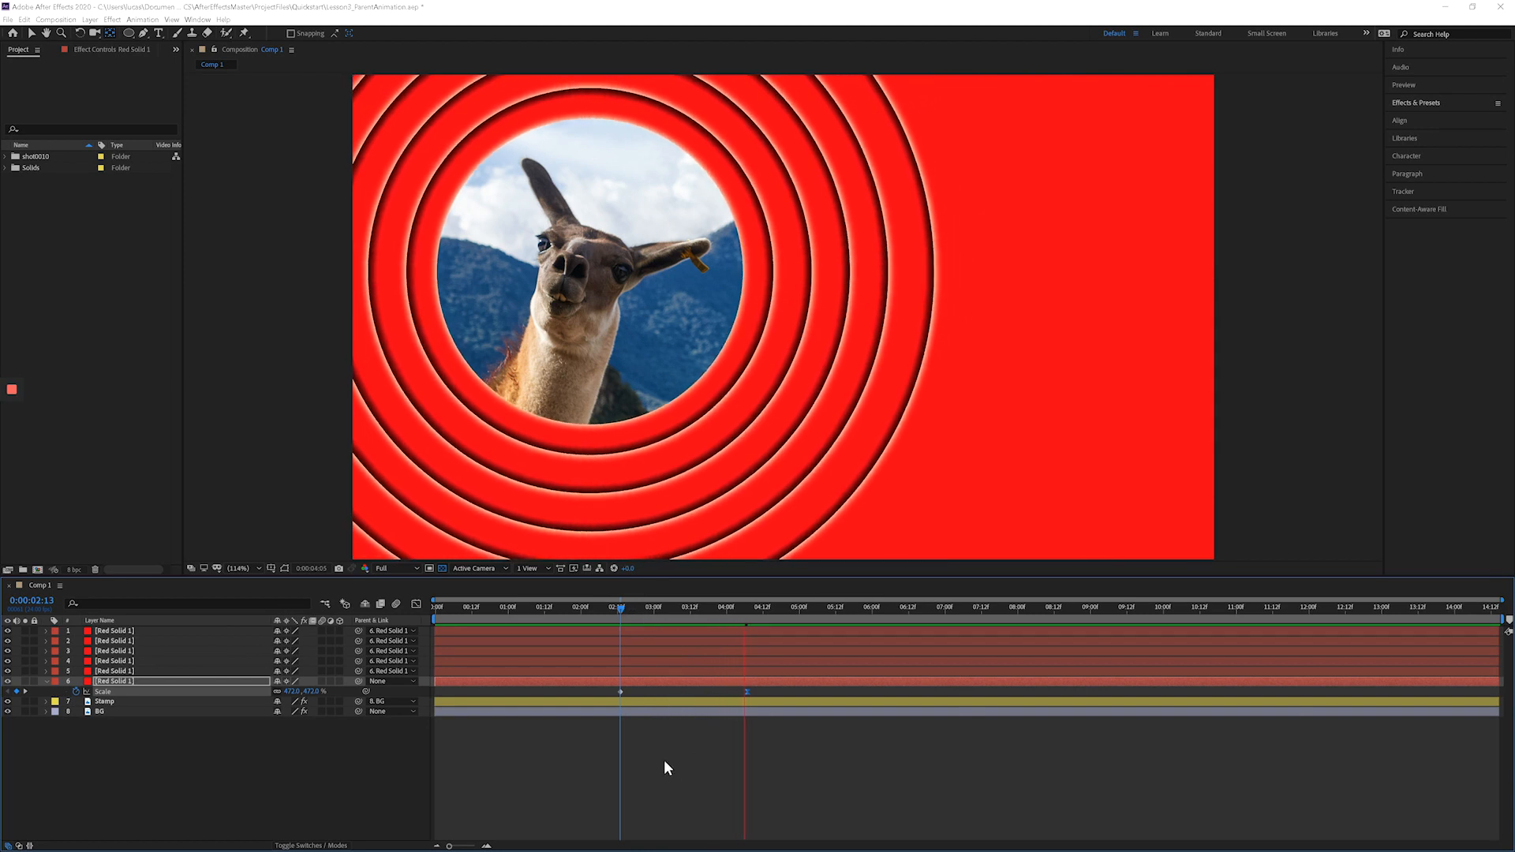
key("space")
left_click(611, 607)
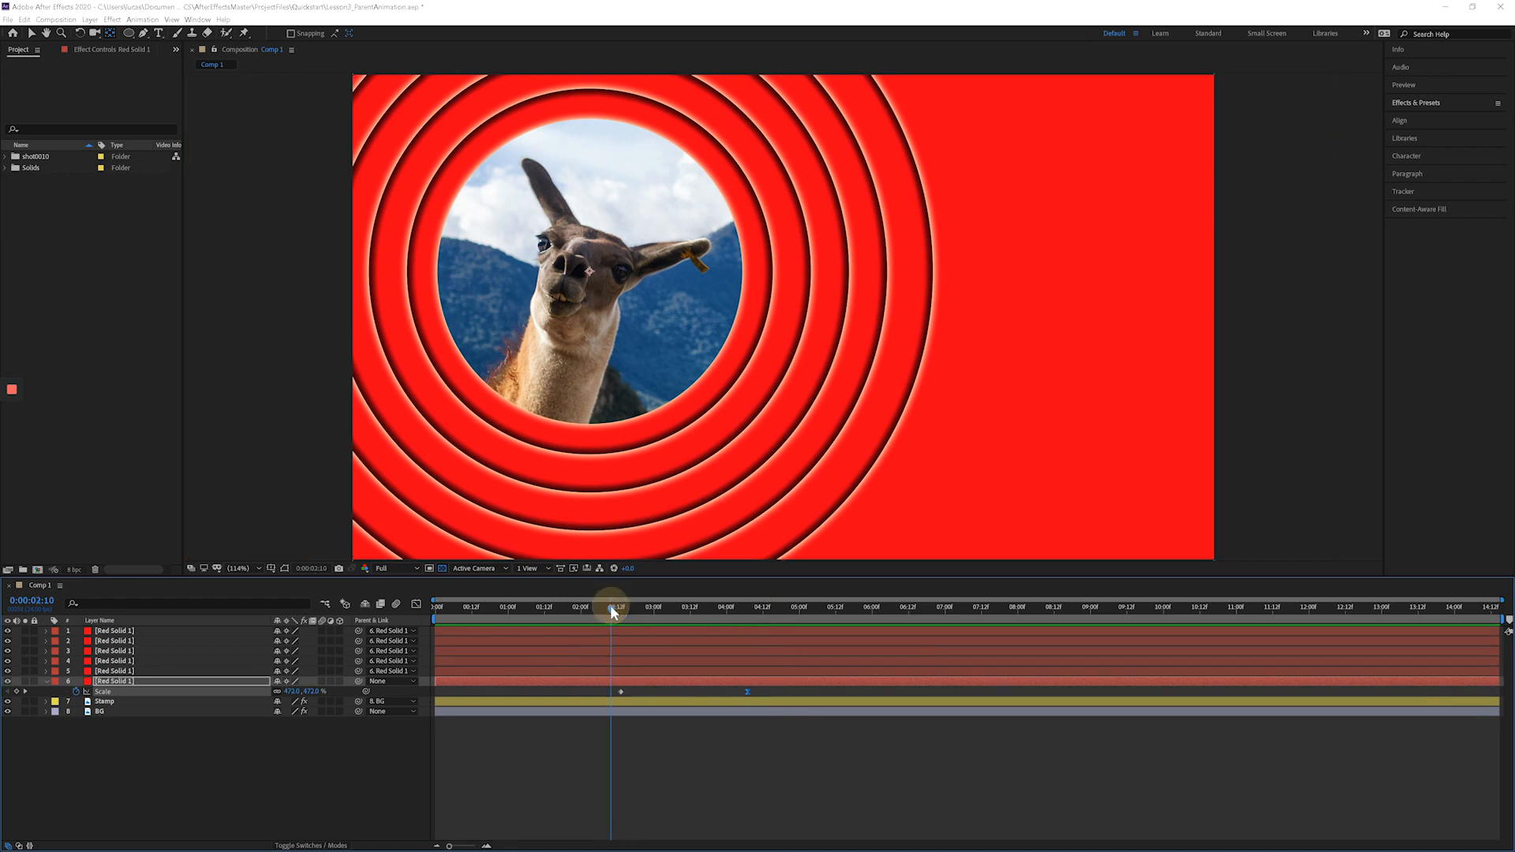
key("space")
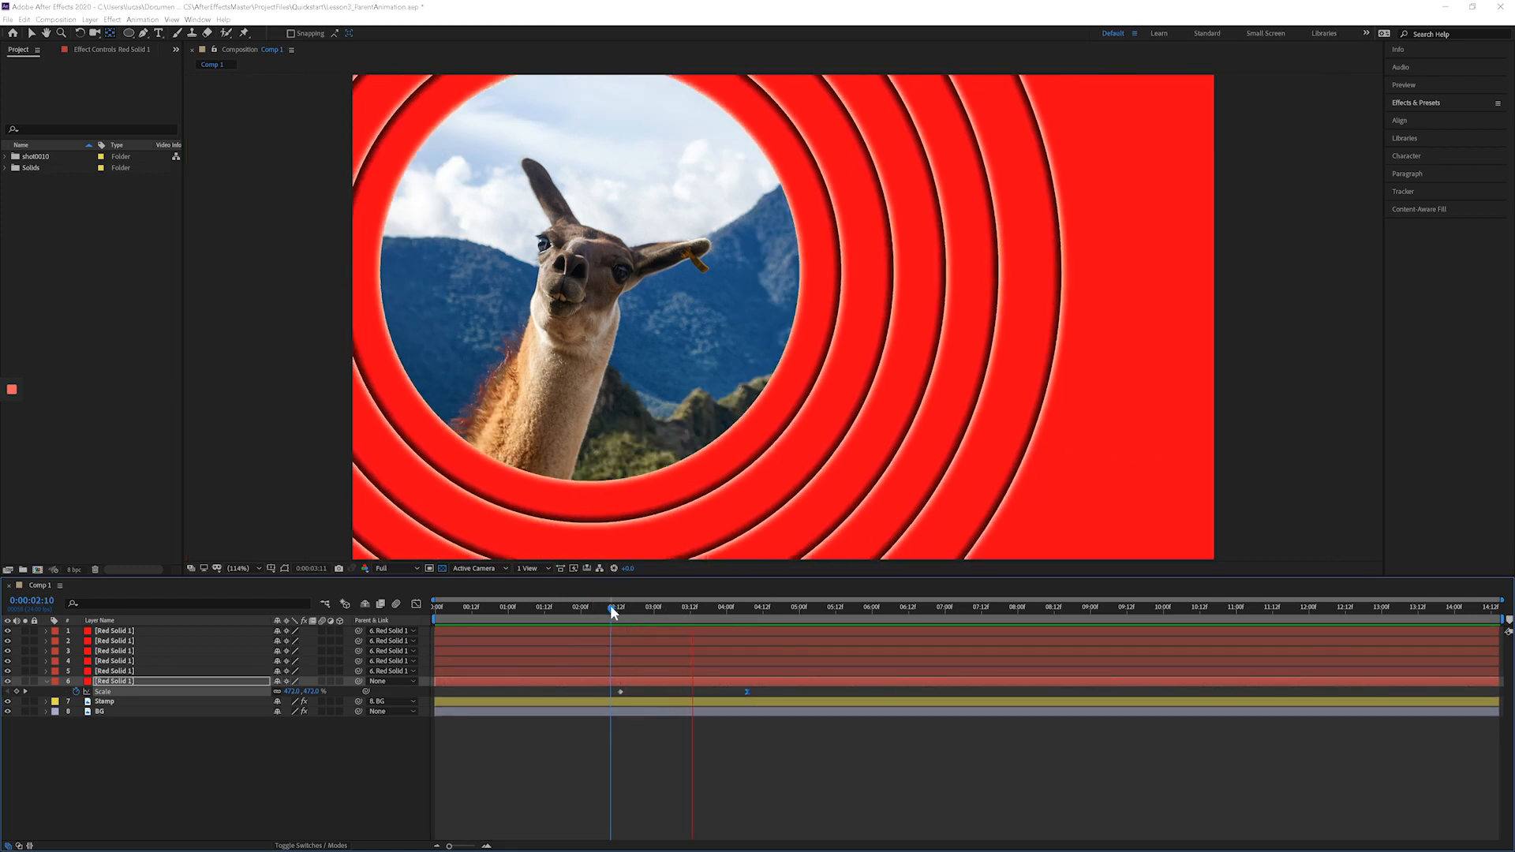
key("space")
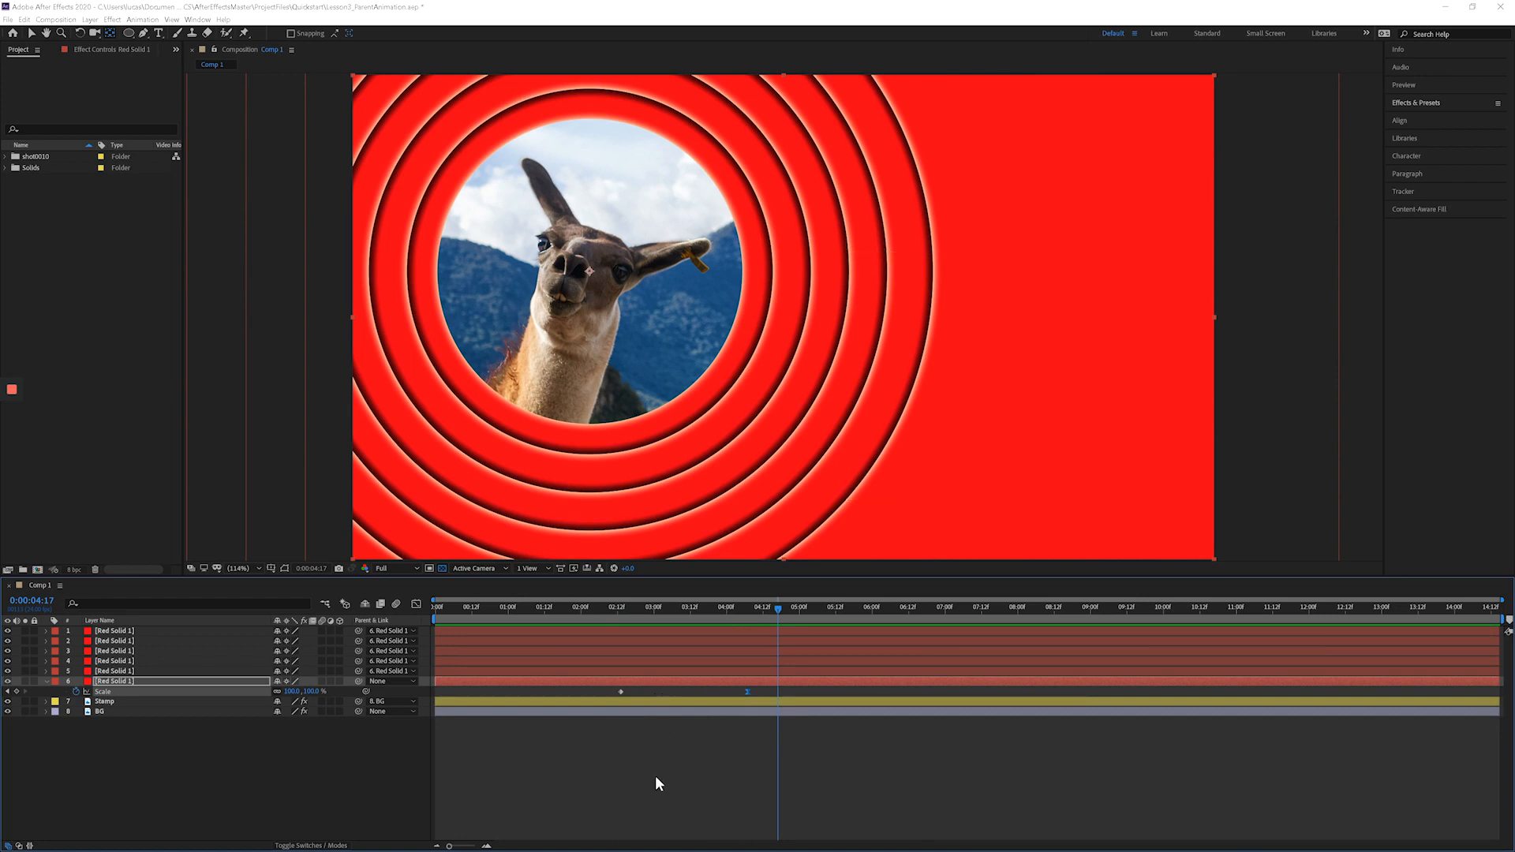
left_click(243, 767)
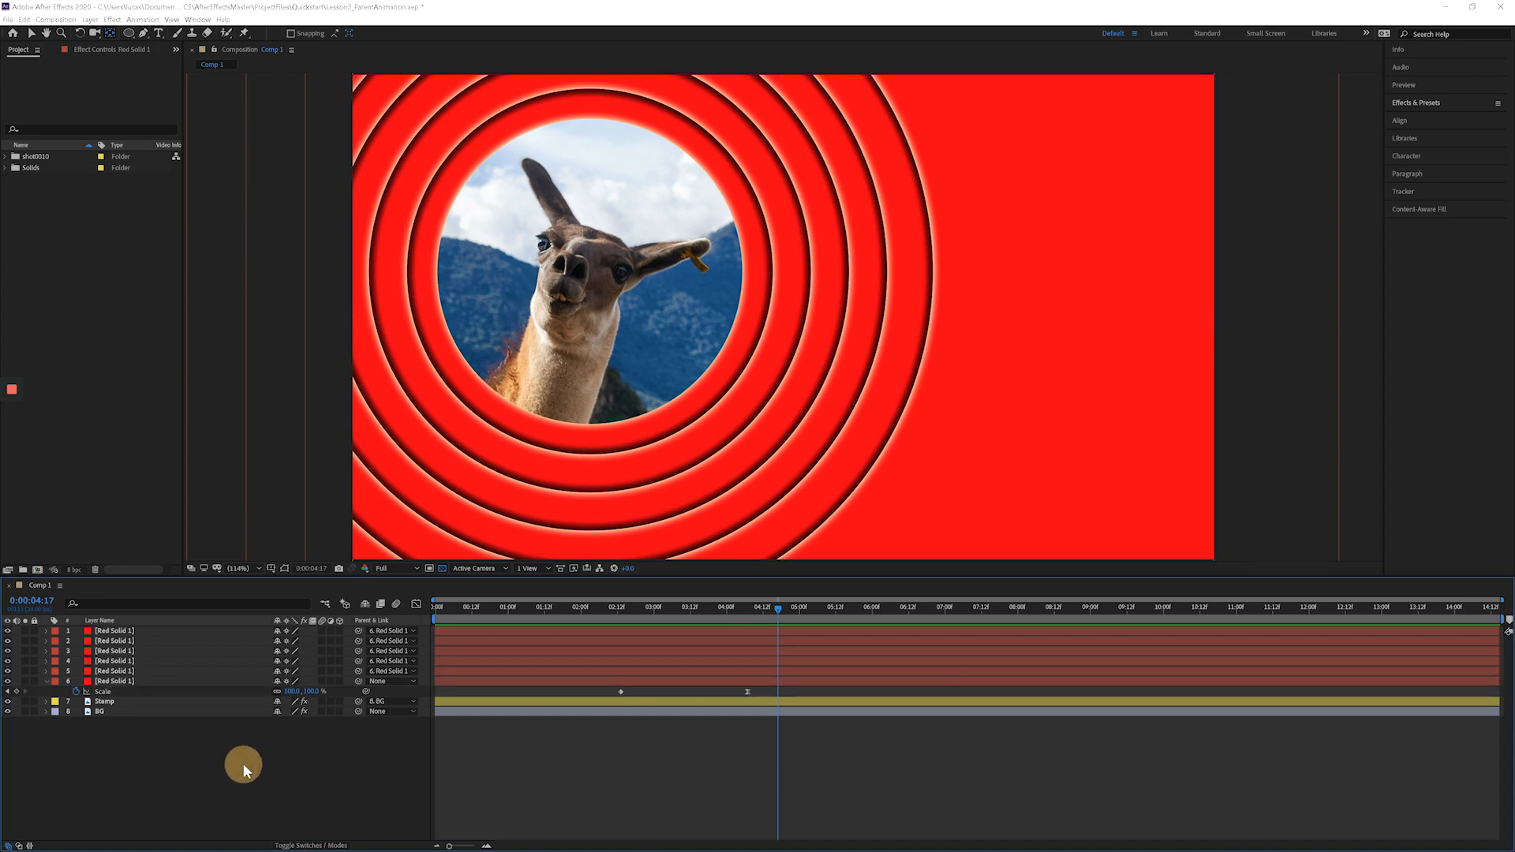